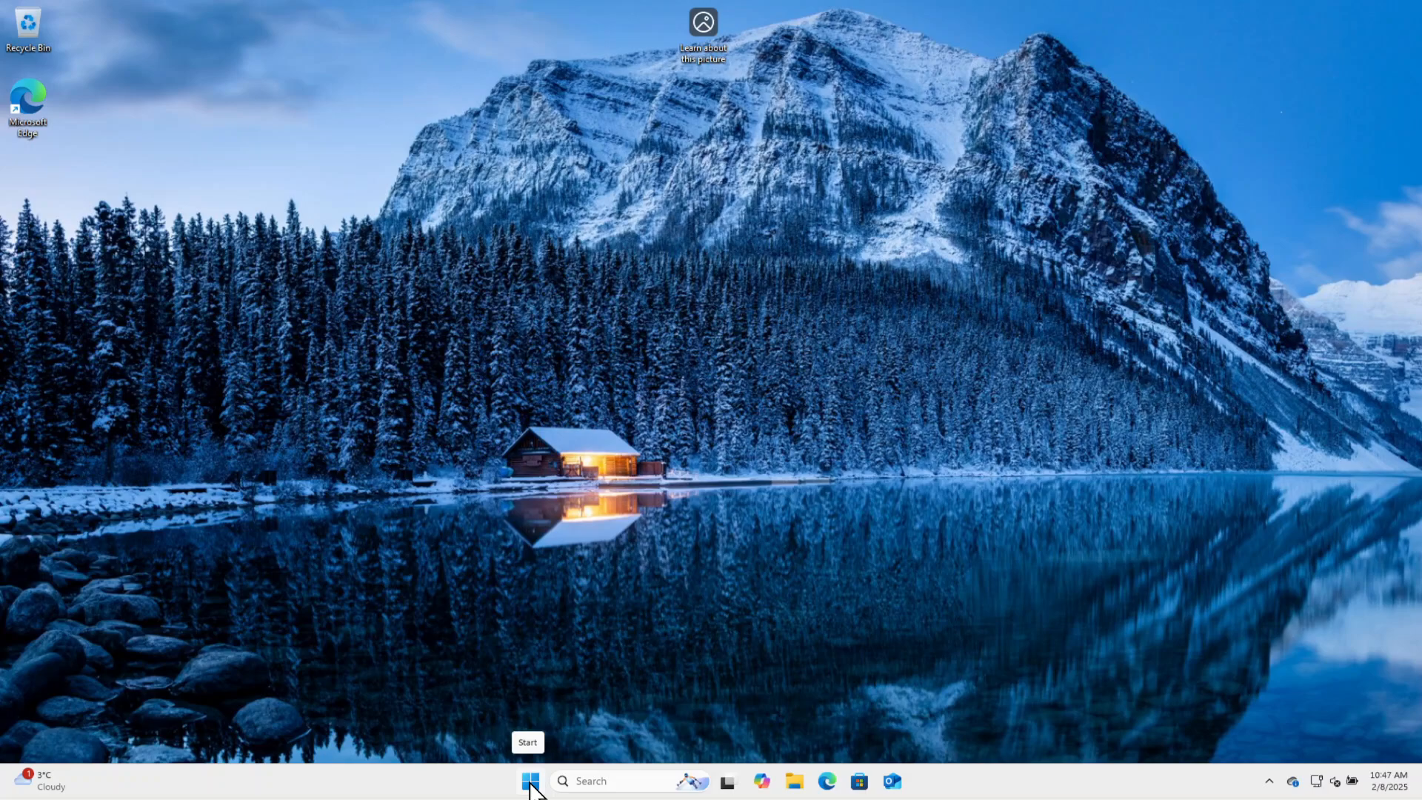
Open the Windows Update settings and turn on getting the latest updates as soon as they're available.
click(530, 782)
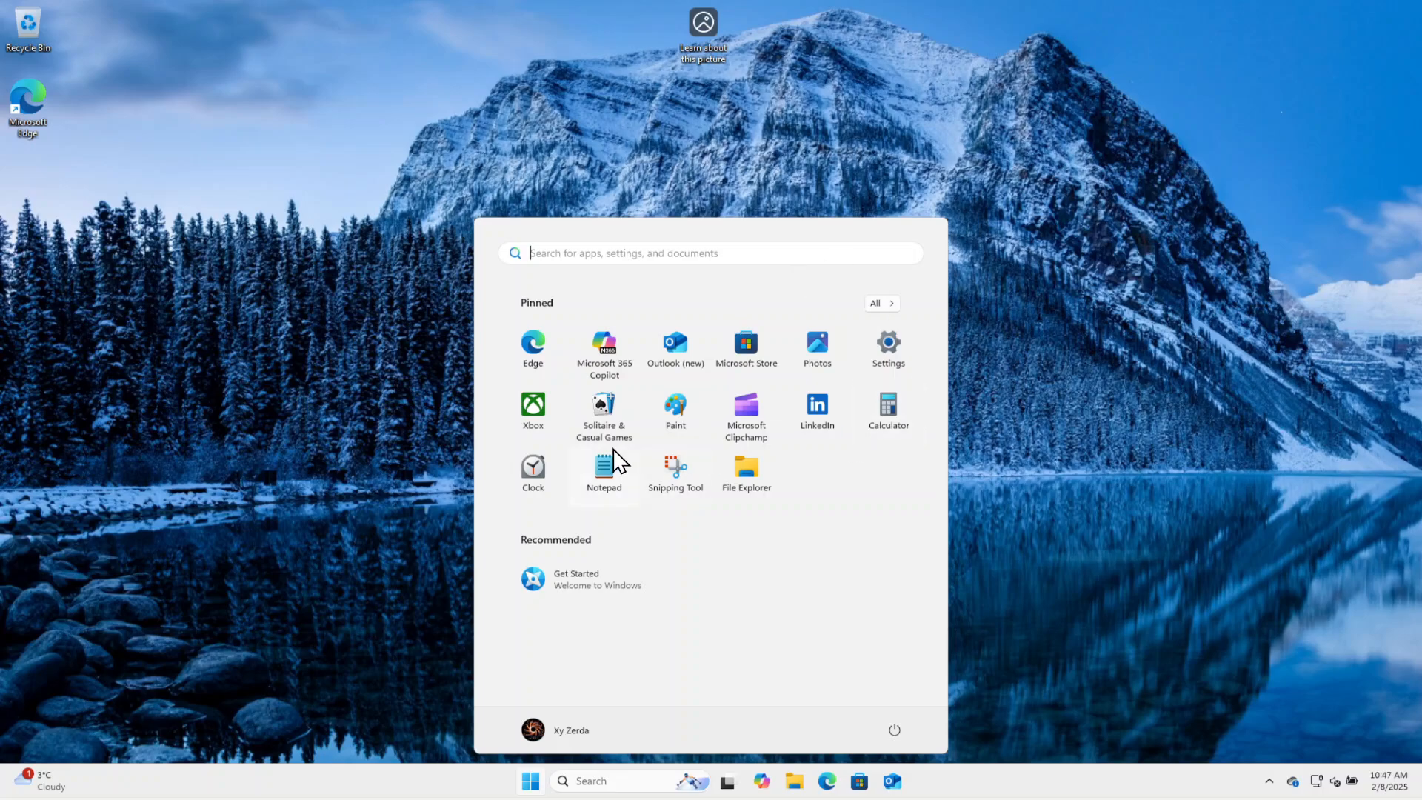
click(897, 360)
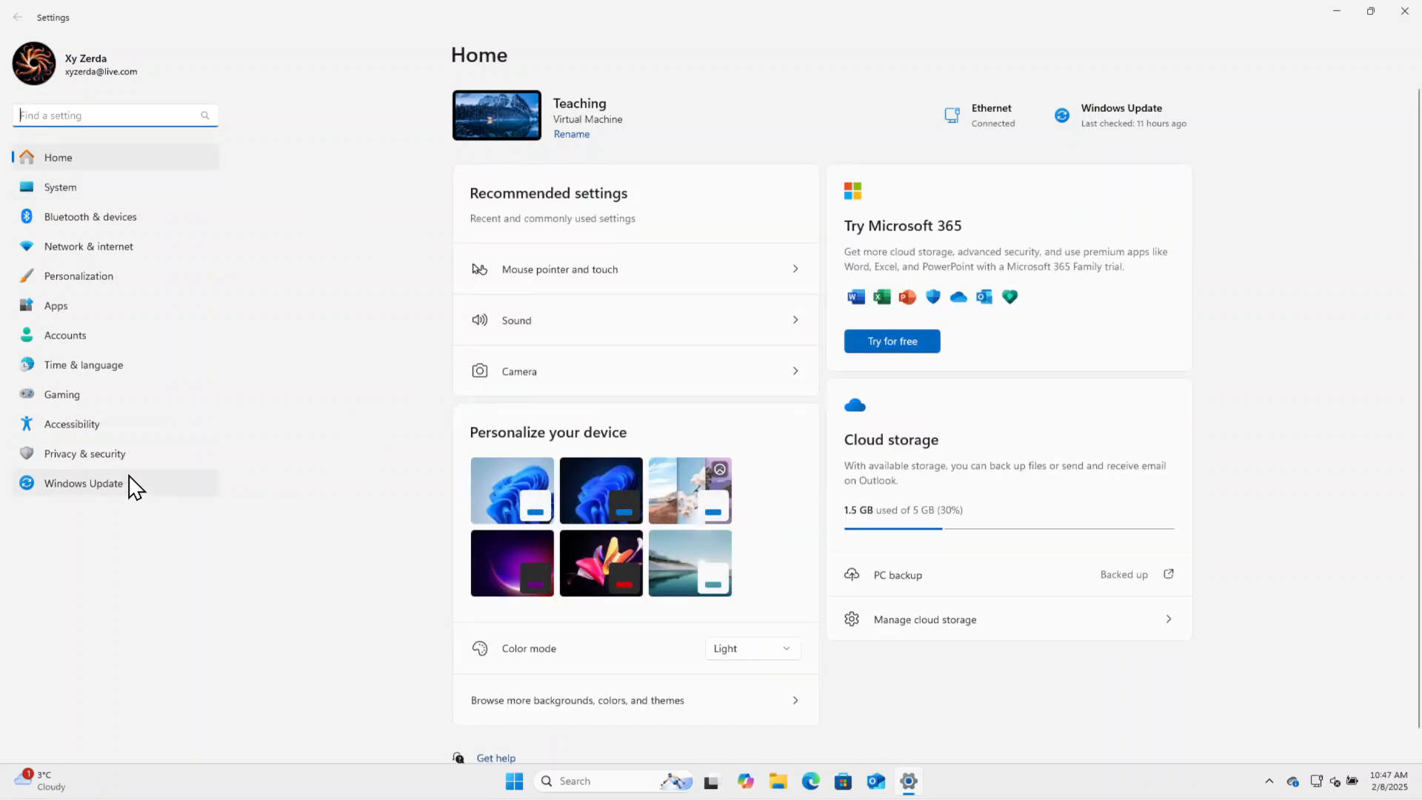
click(133, 489)
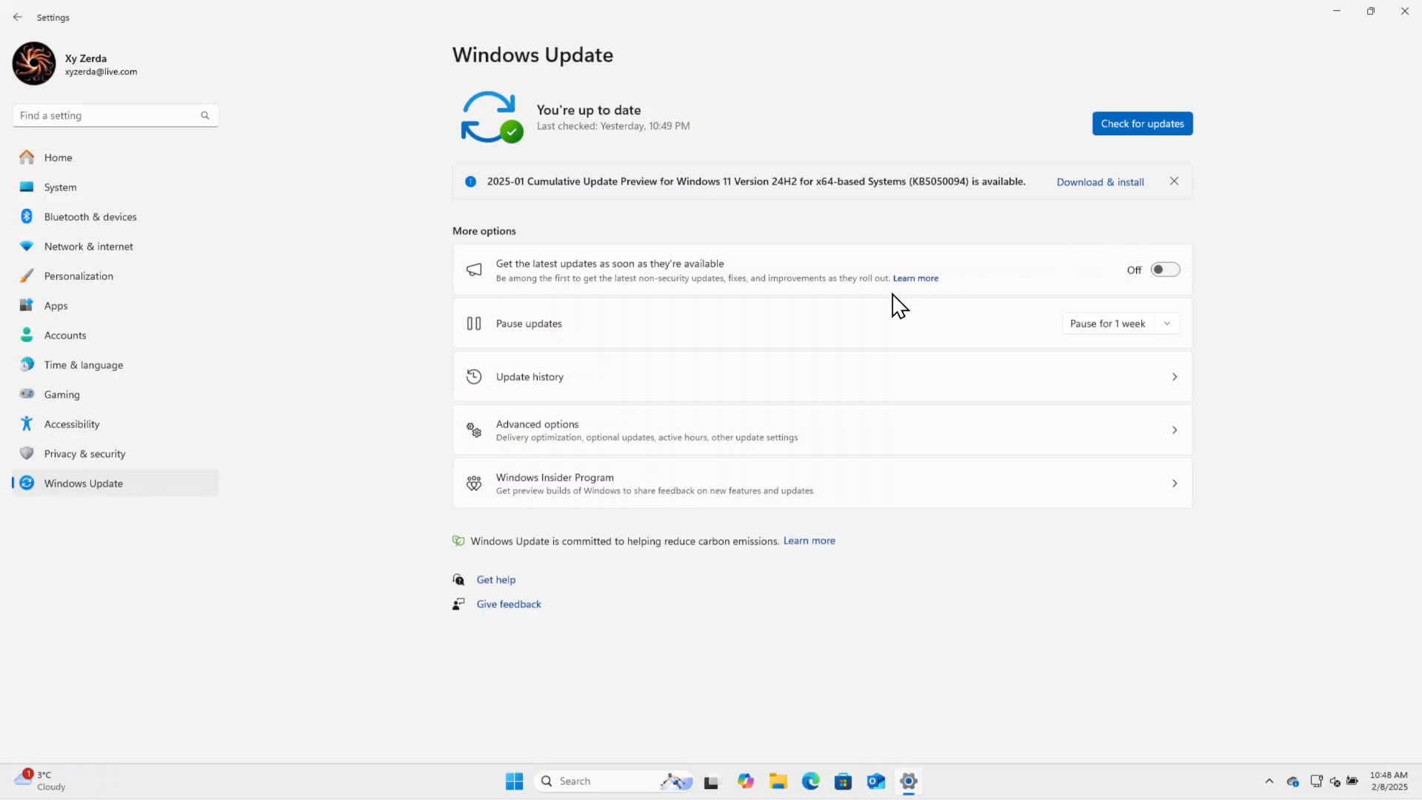
click(1167, 276)
In the advanced update options, turn on updates for other Microsoft products and downloads over metered connections.
click(1127, 448)
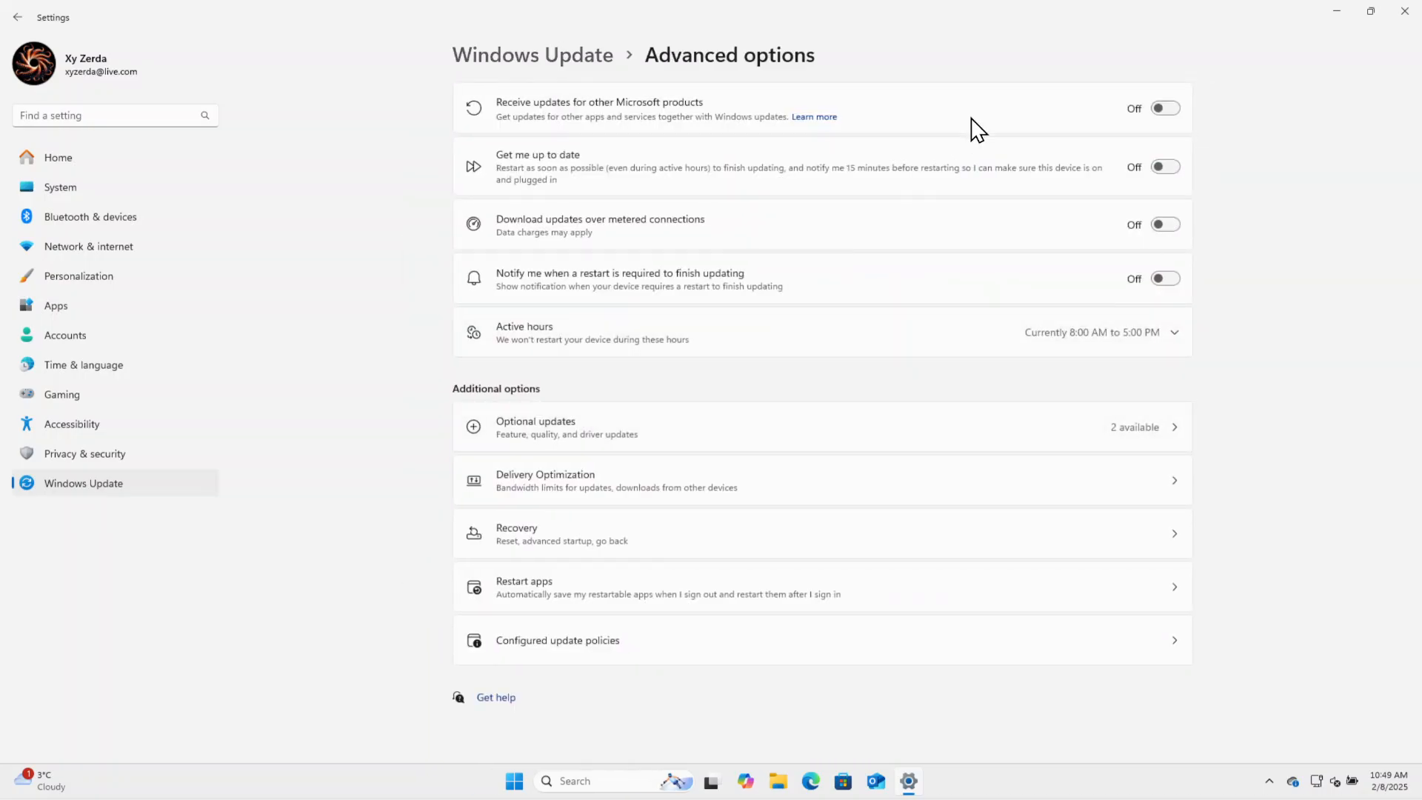
click(1172, 111)
click(1161, 225)
Check the optional updates on offer, then return to the main Windows Update page.
click(1052, 427)
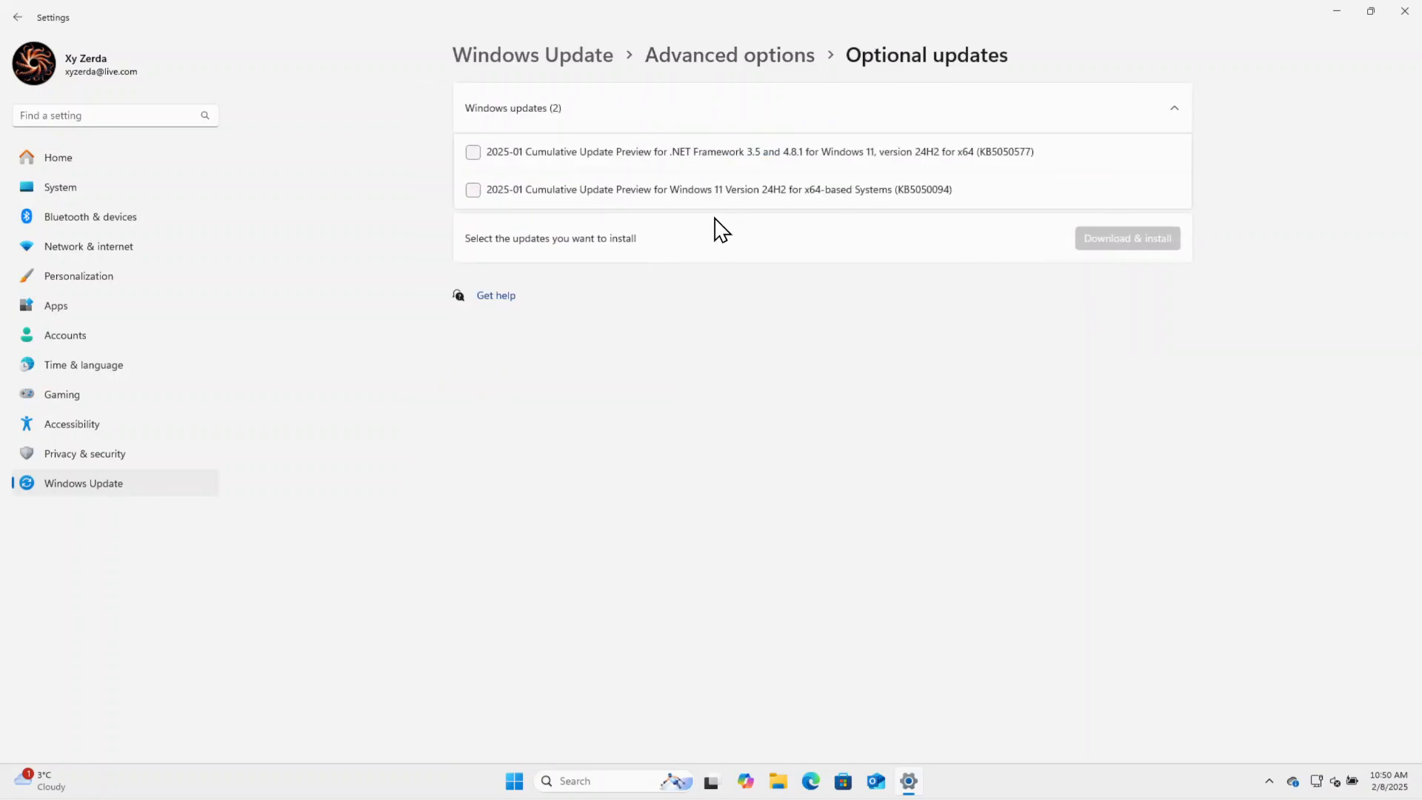
click(711, 62)
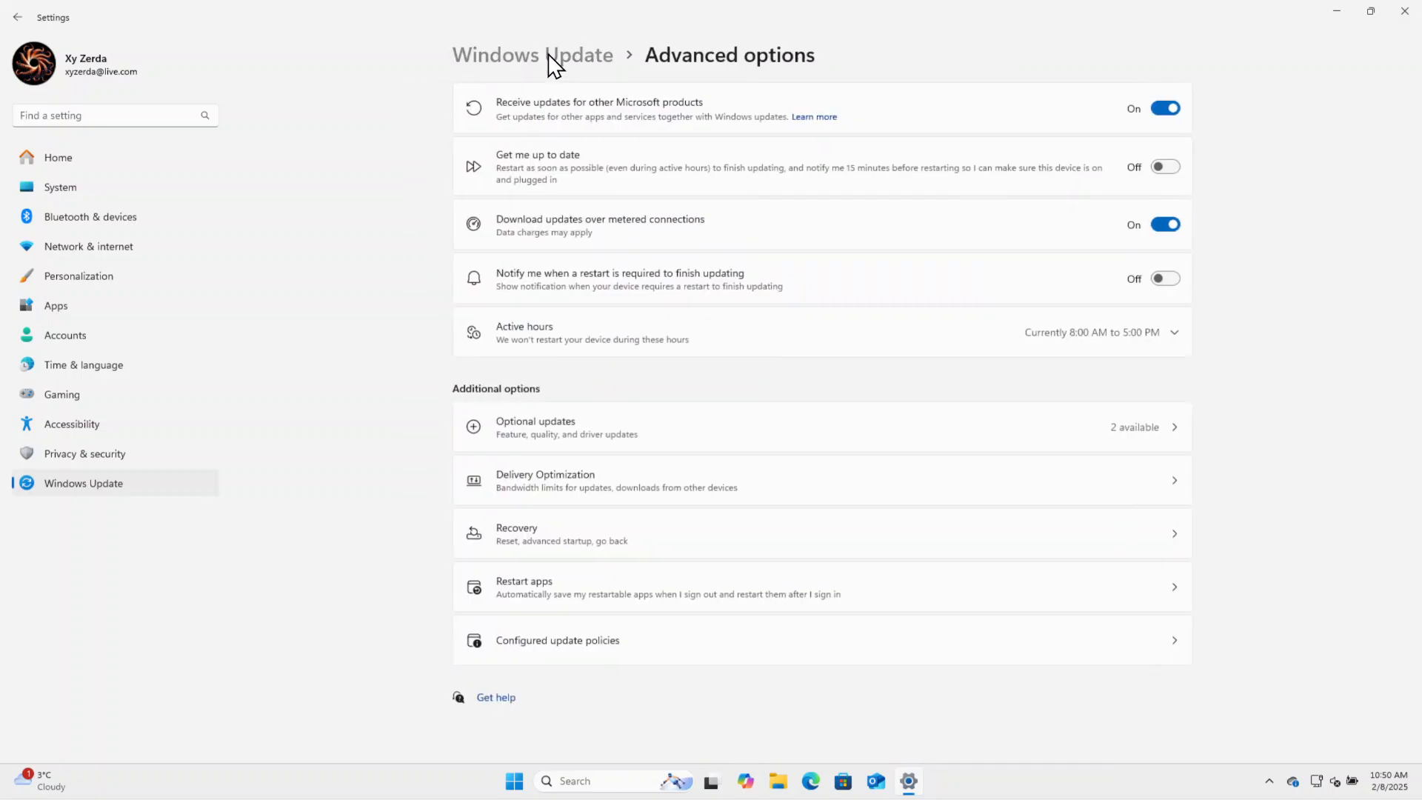
click(552, 59)
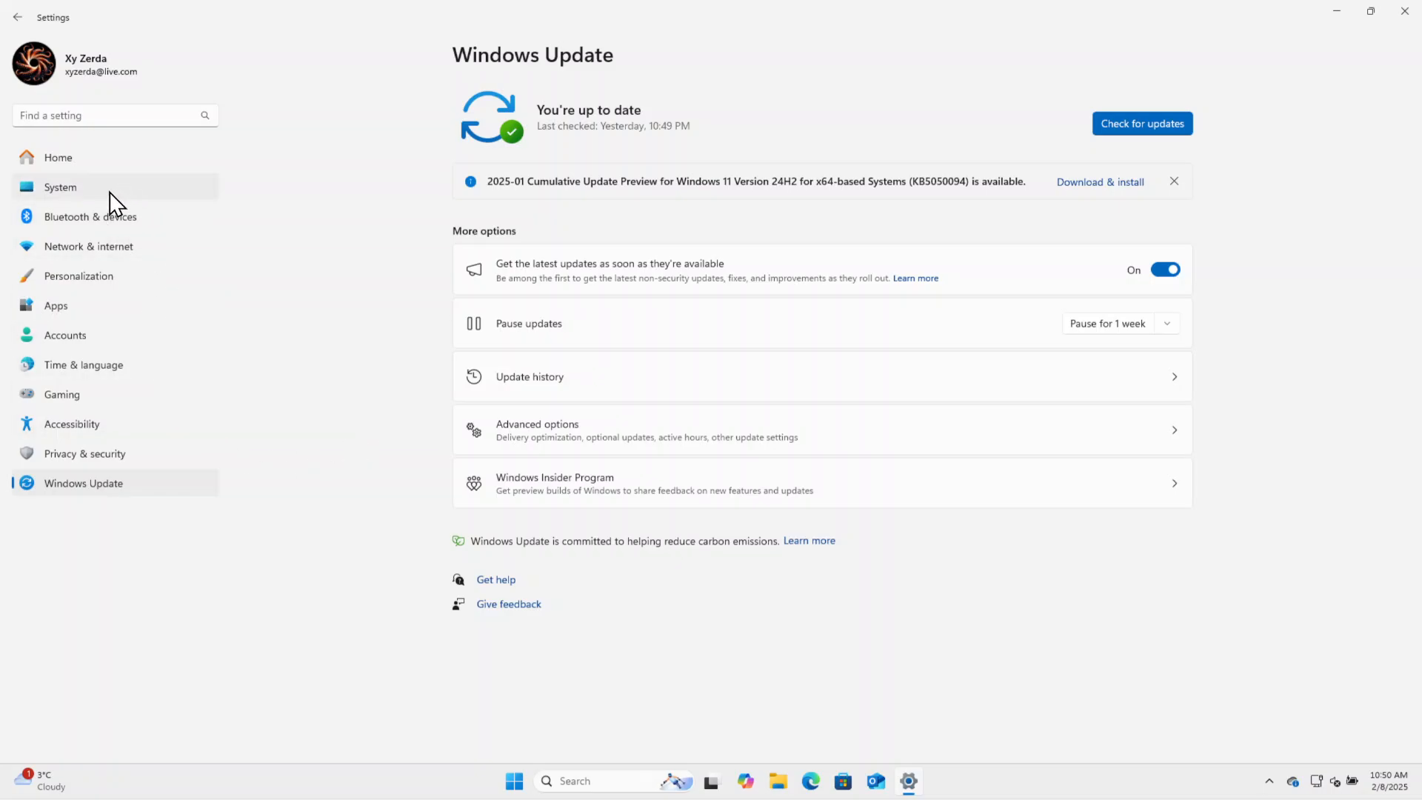
Apply the dark purple Glow theme in the personalization settings.
click(96, 285)
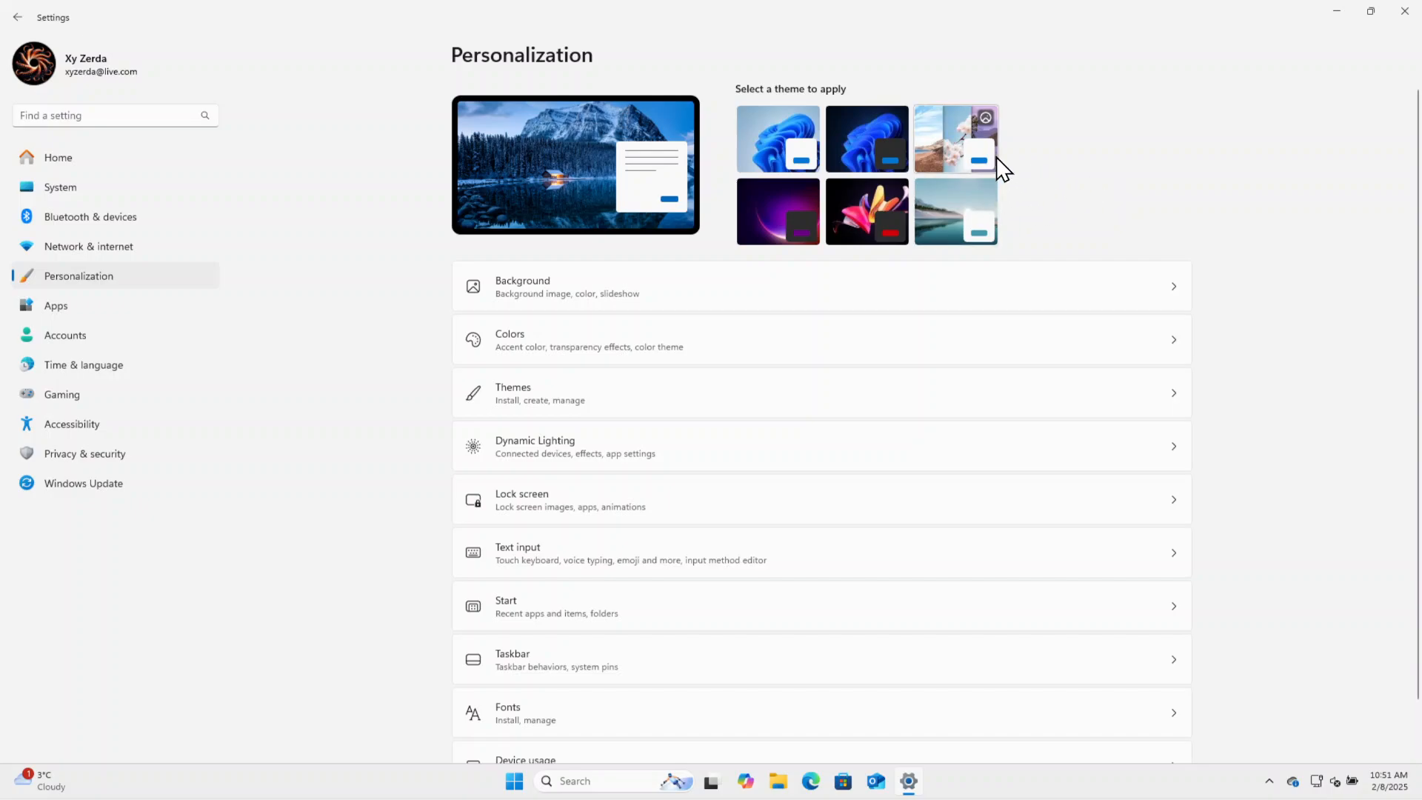
click(781, 216)
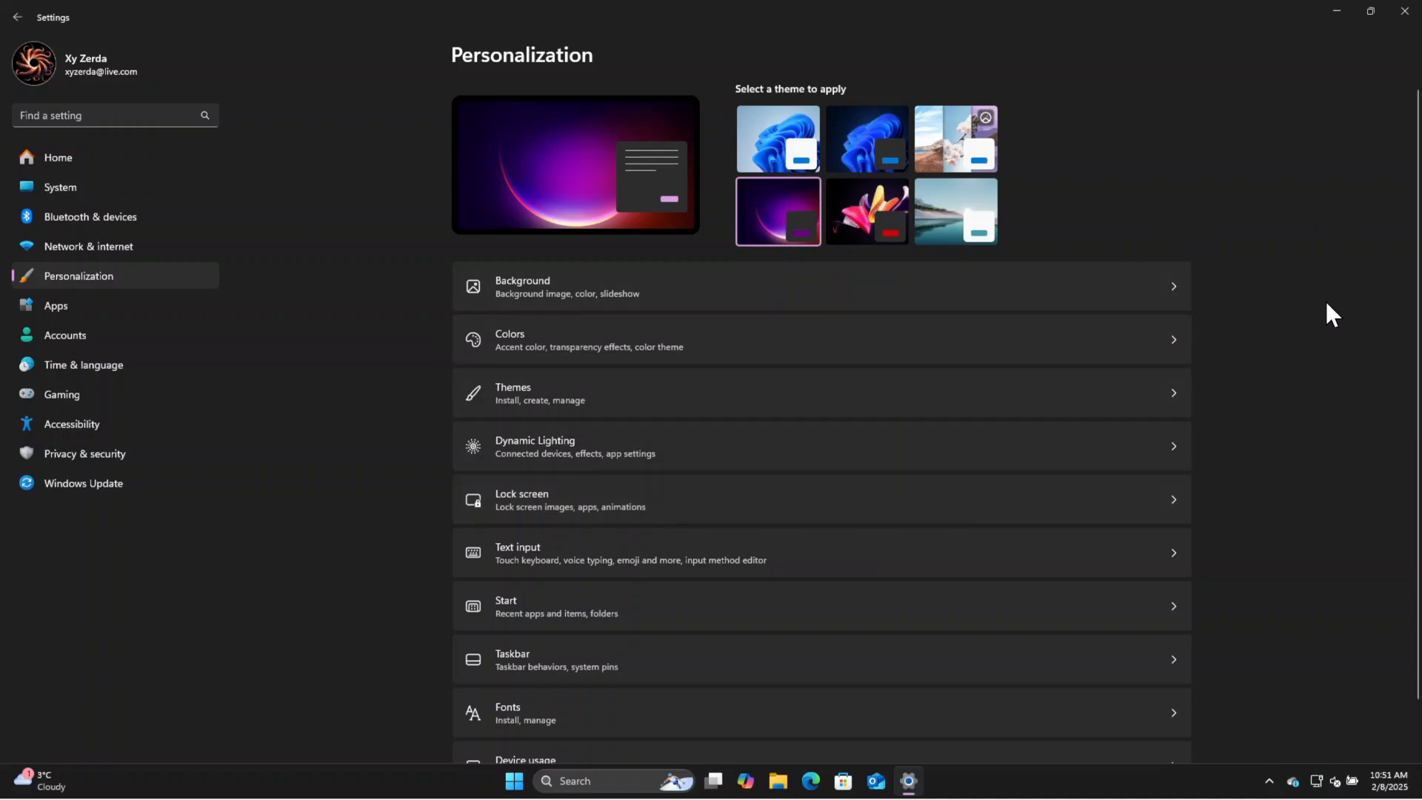
Change the desktop background type to Solid color and return to the main Personalization page.
scroll(1325, 299, down, 1)
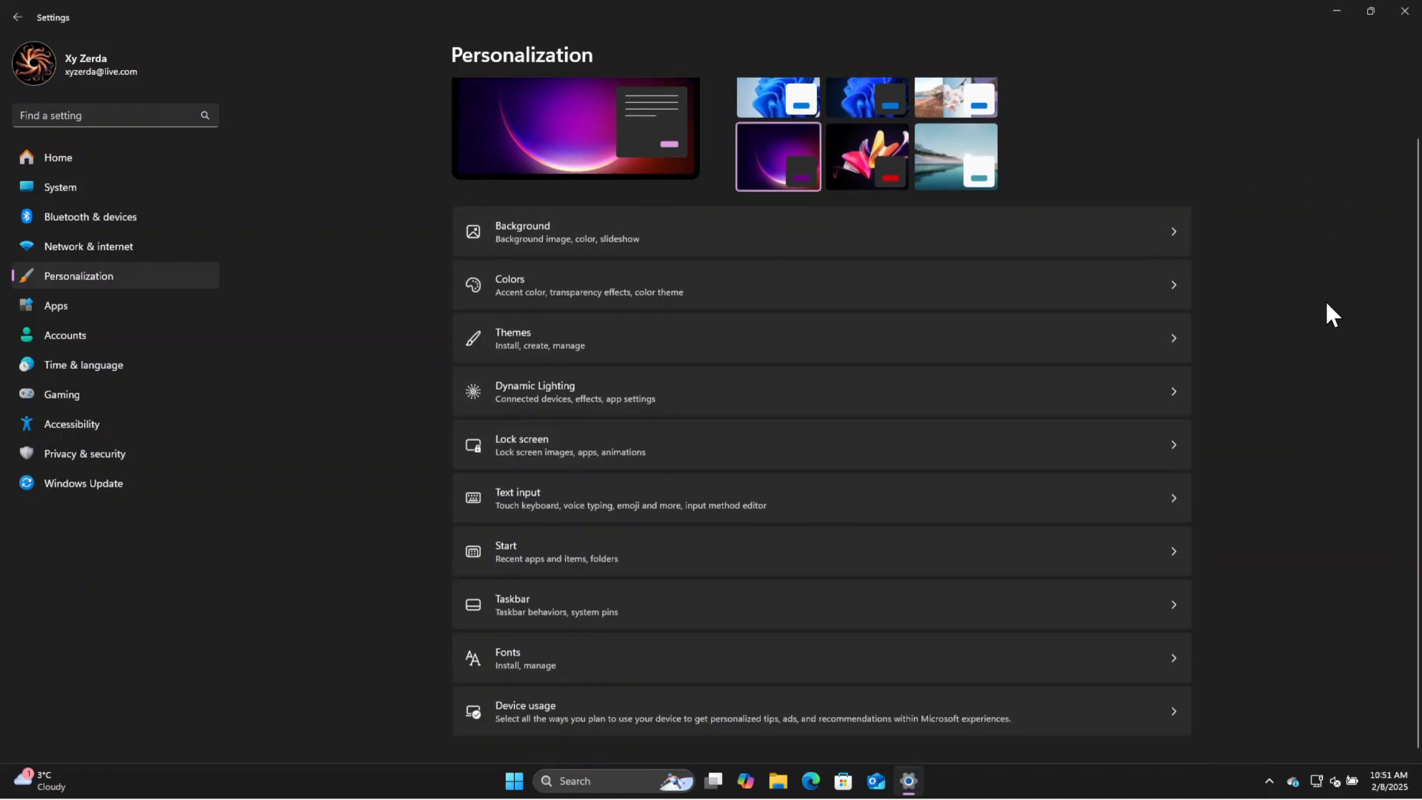
click(1155, 224)
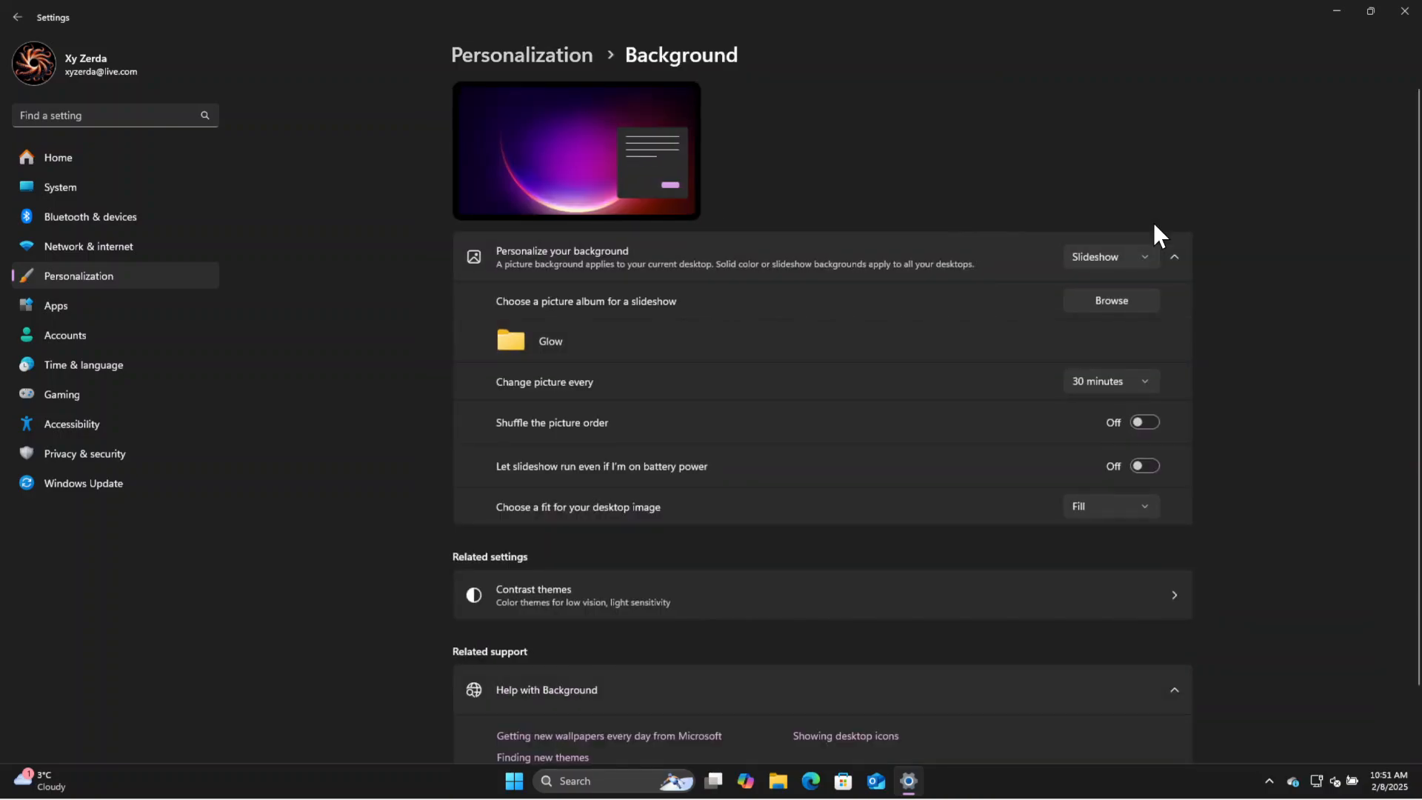
scroll(1283, 299, down, 1)
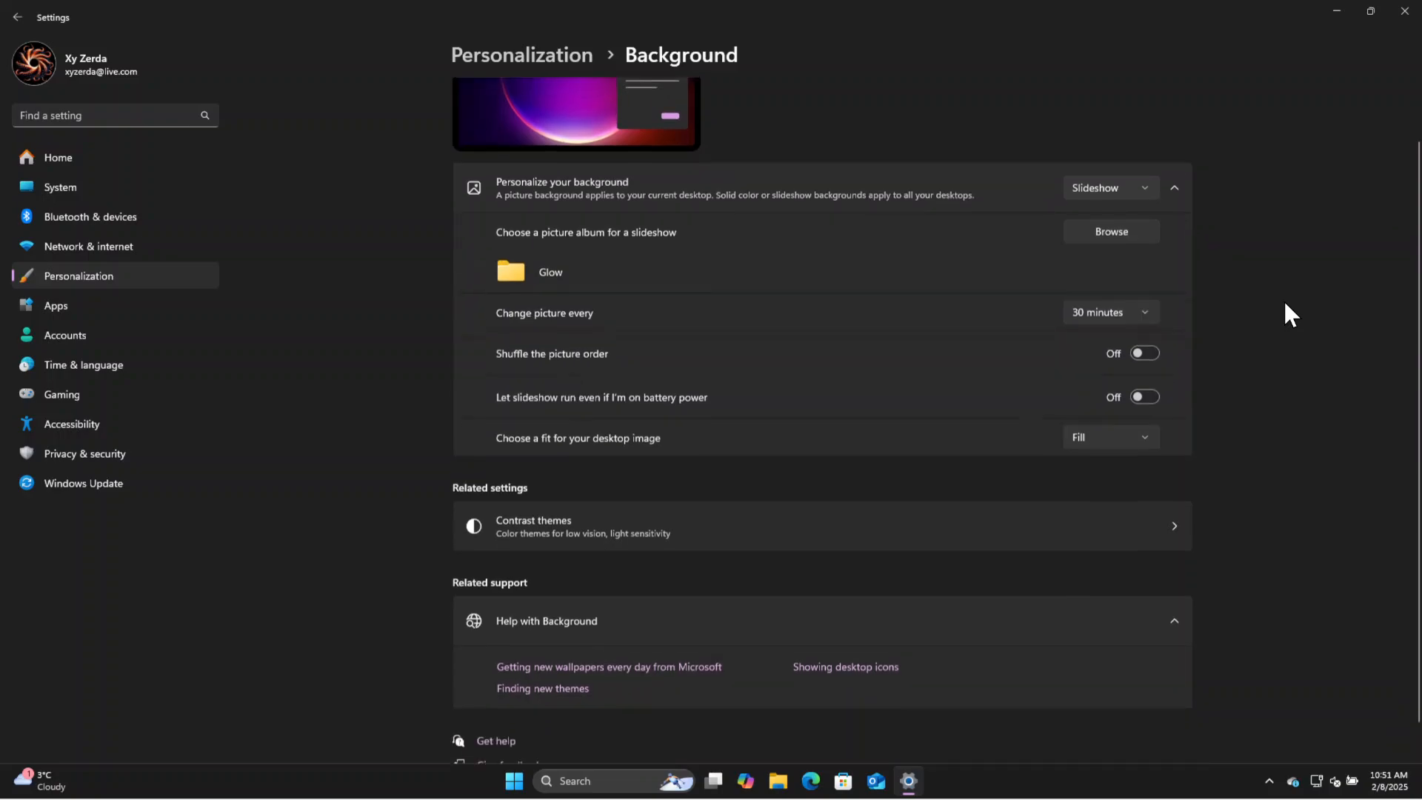
scroll(1283, 299, up, 1)
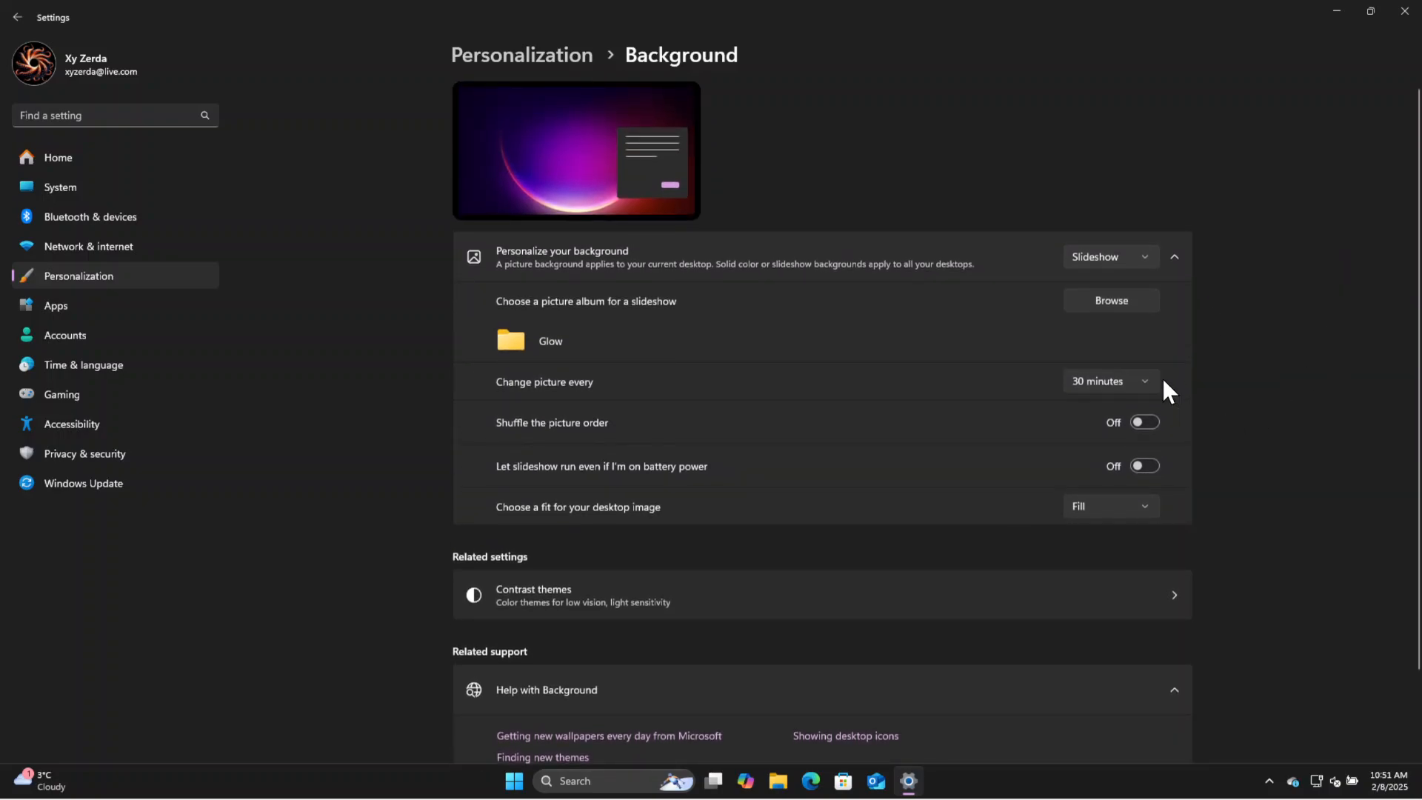
scroll(1265, 277, down, 1)
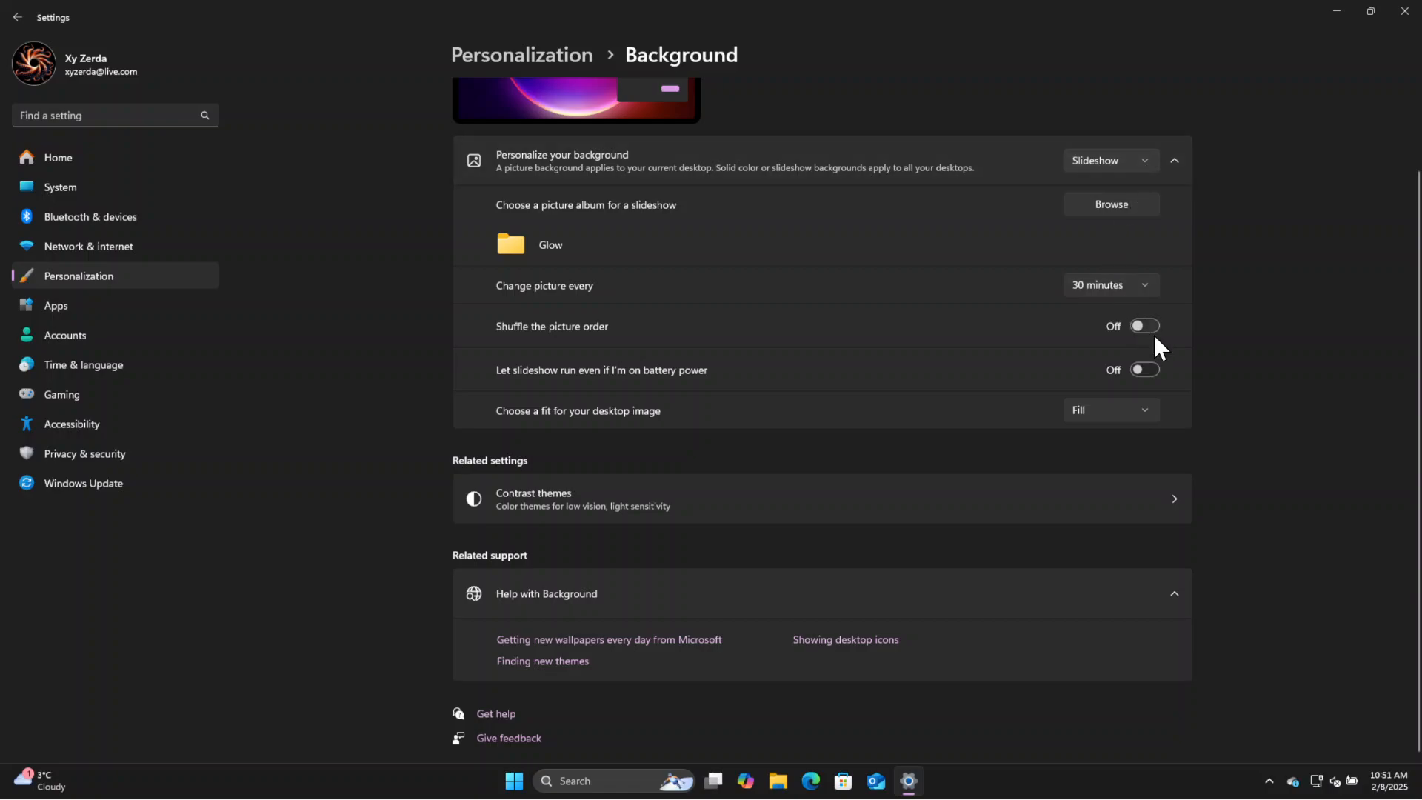
scroll(1261, 344, up, 1)
scroll(1261, 343, down, 1)
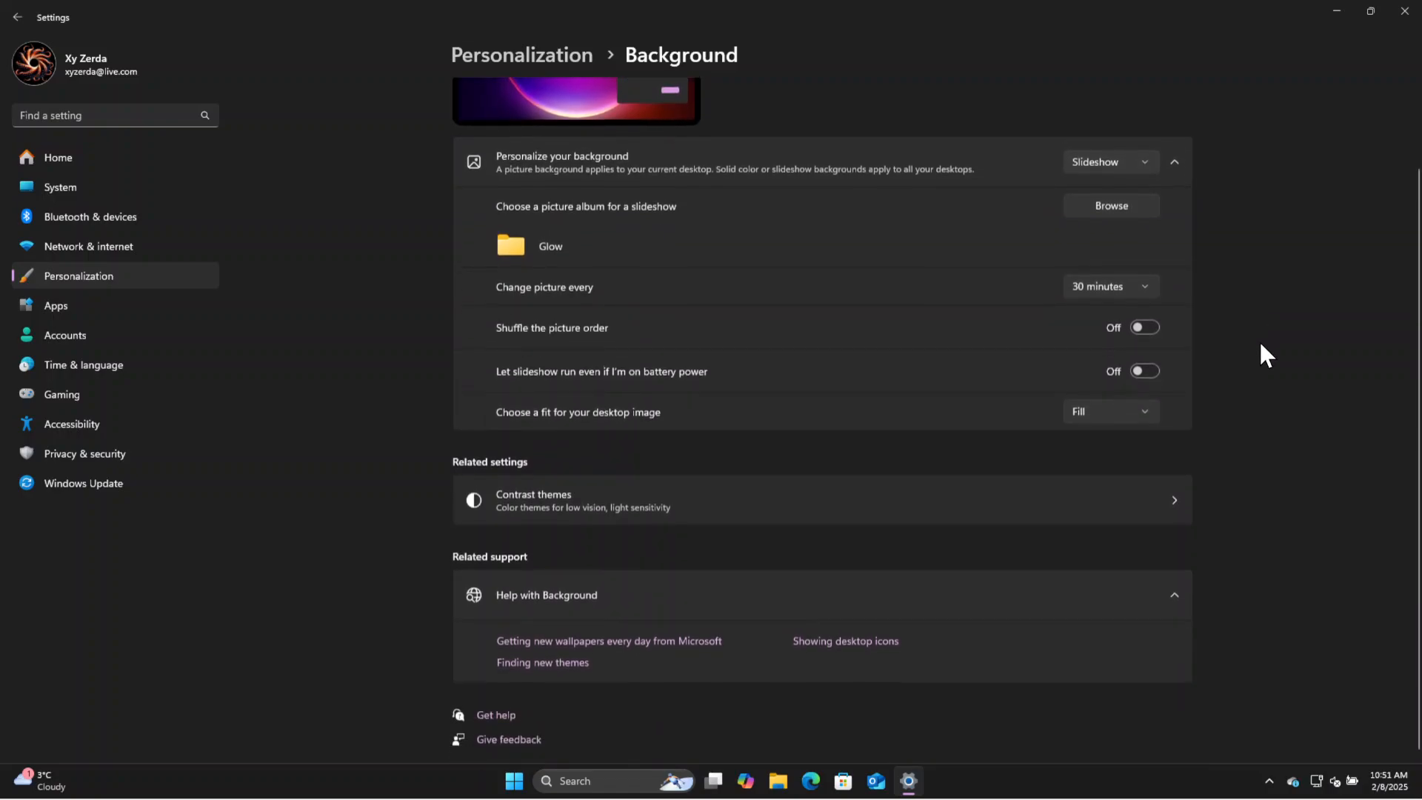
click(1134, 163)
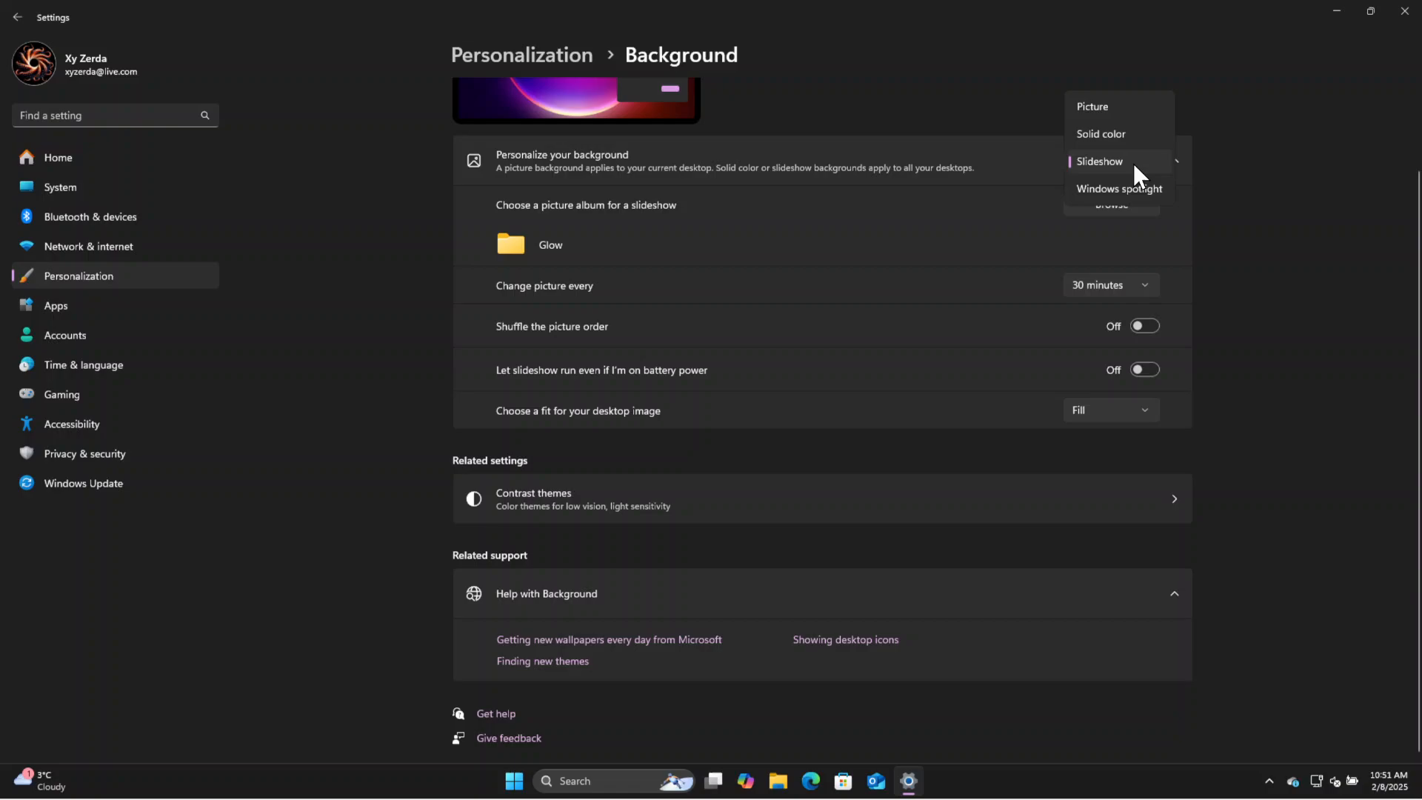
click(1104, 136)
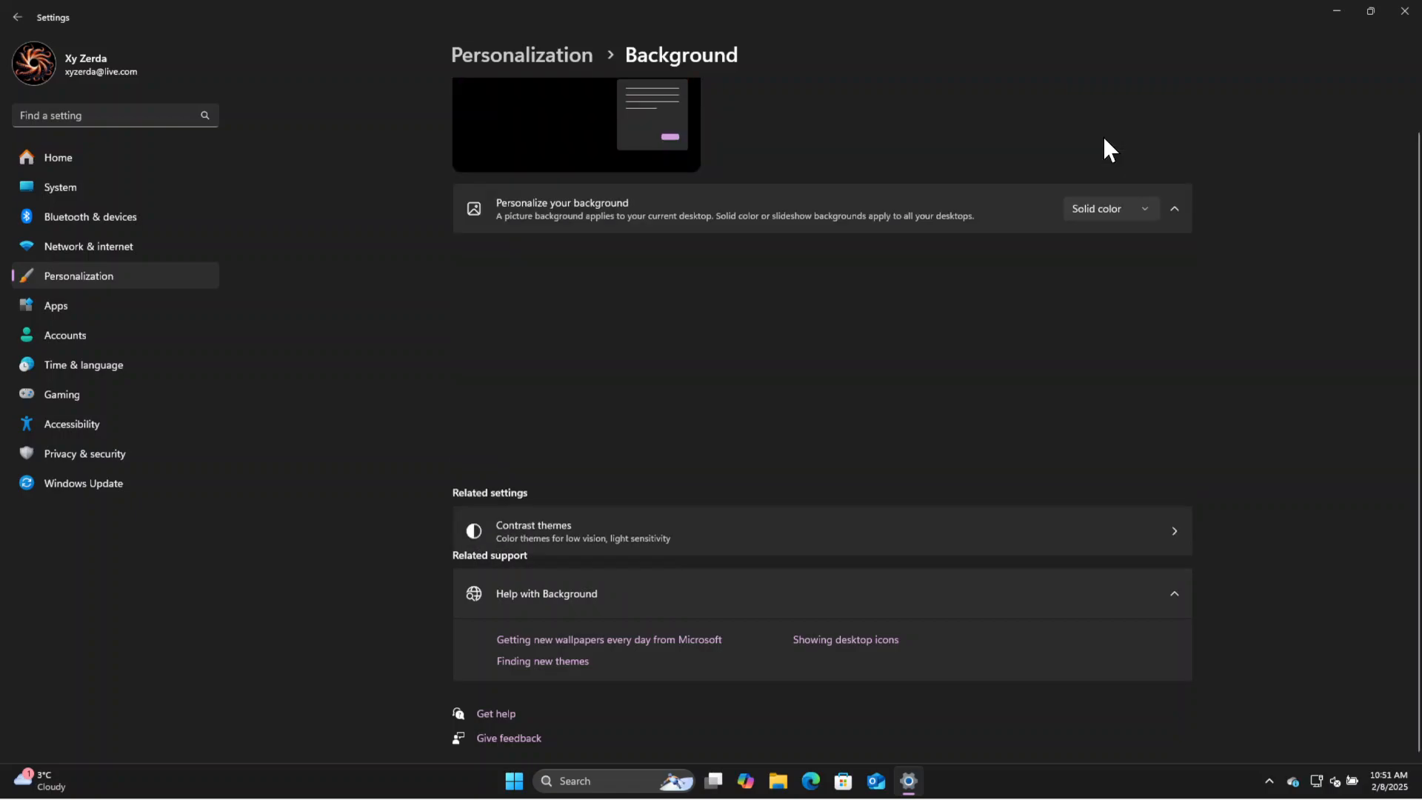
scroll(1239, 335, up, 1)
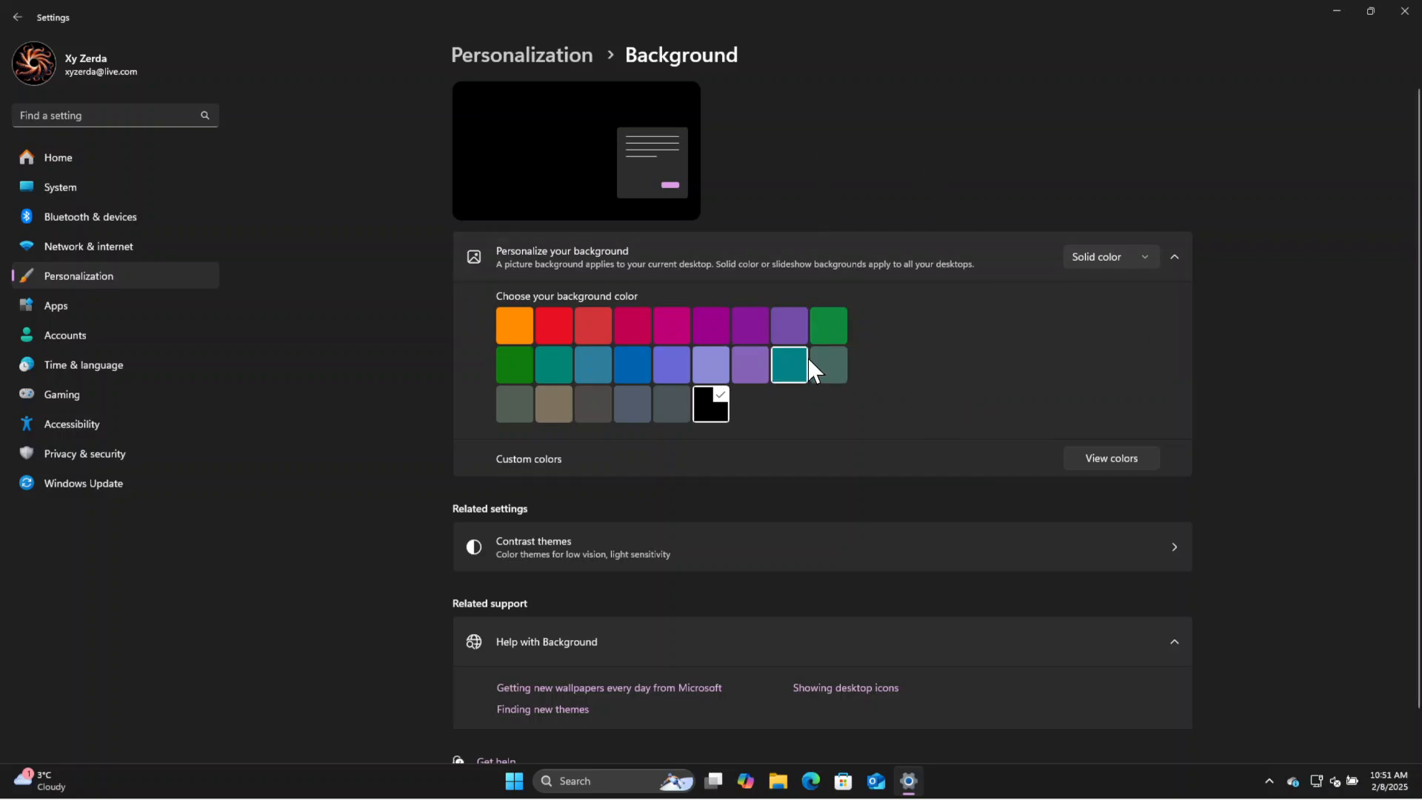
click(563, 48)
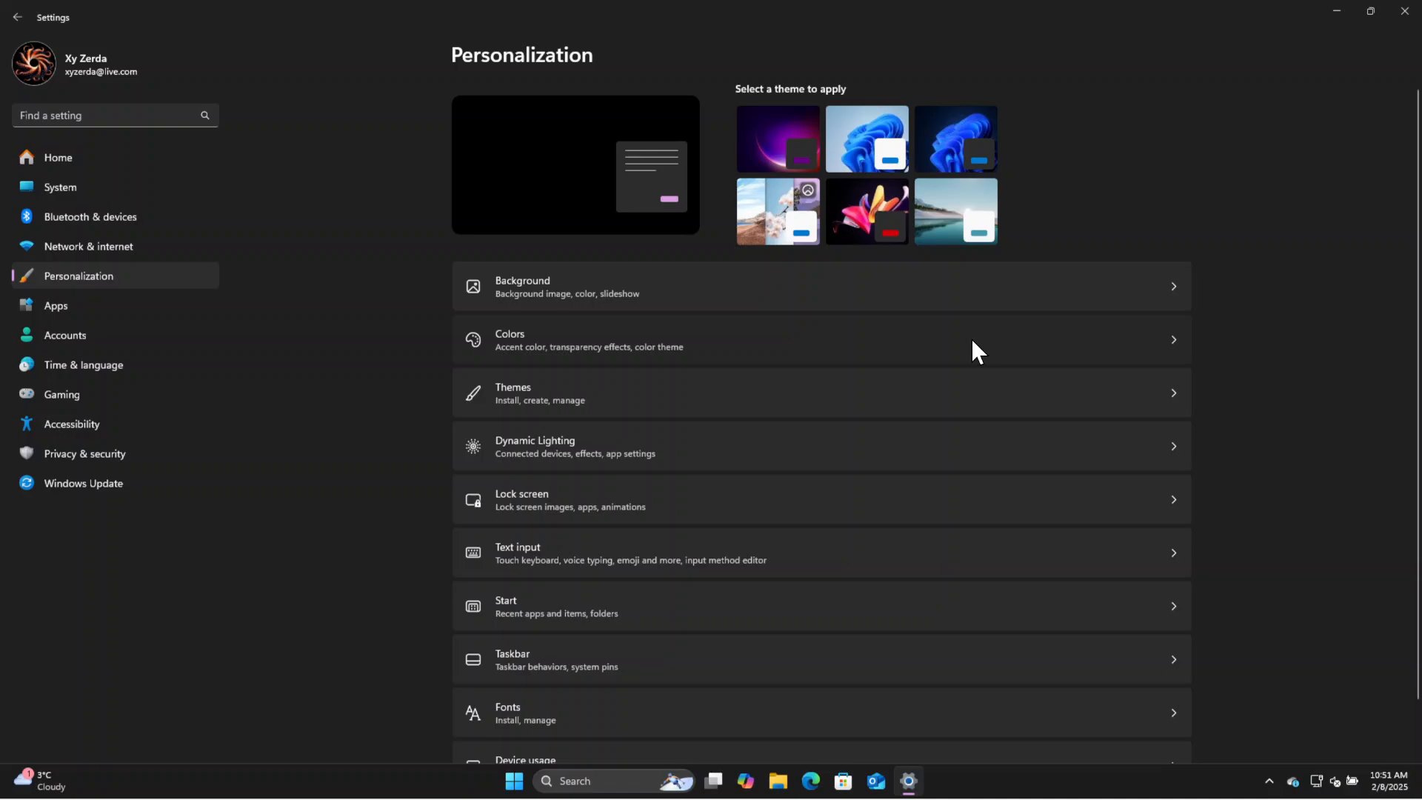
Turn off transparency effects in the Colors settings and return to the main Personalization page.
click(658, 326)
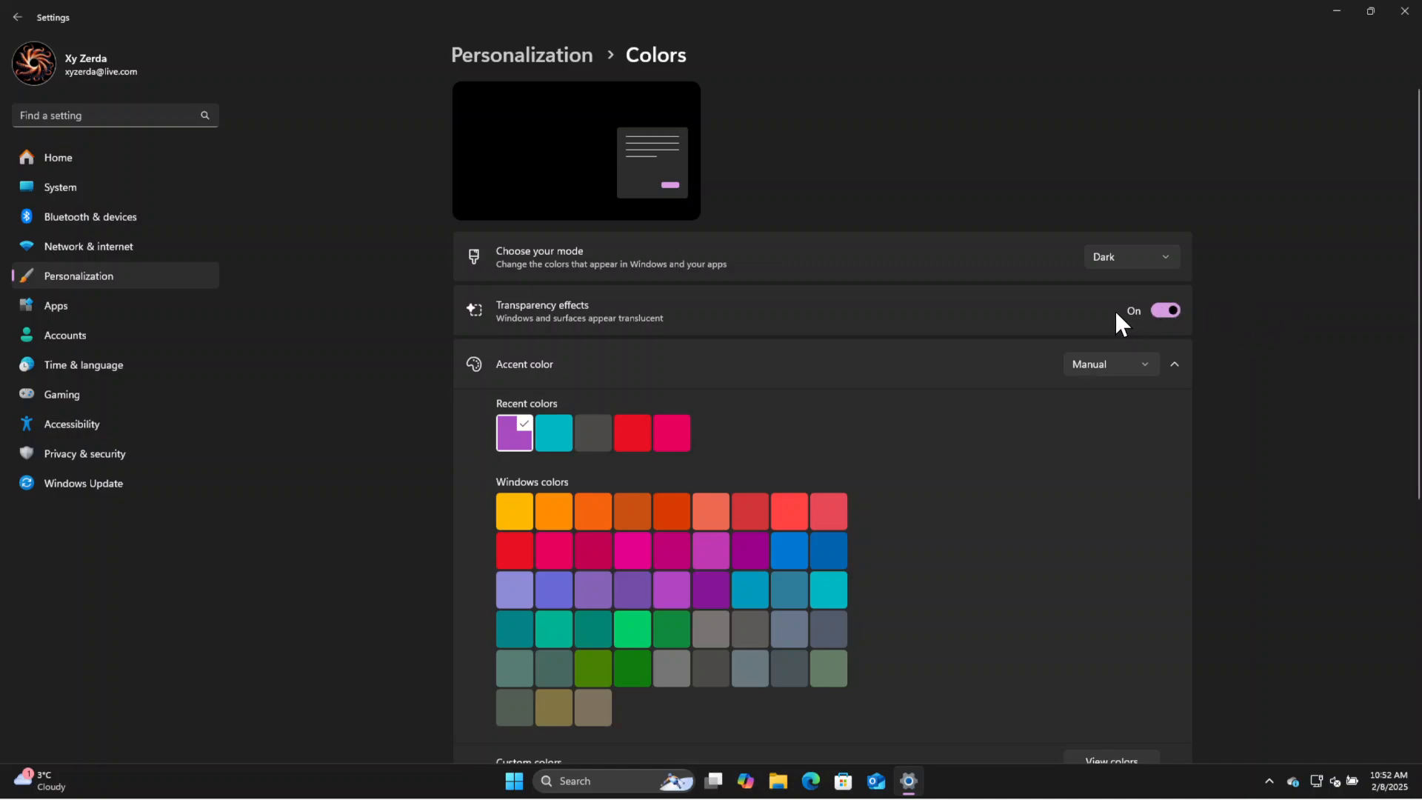
click(1170, 309)
click(530, 58)
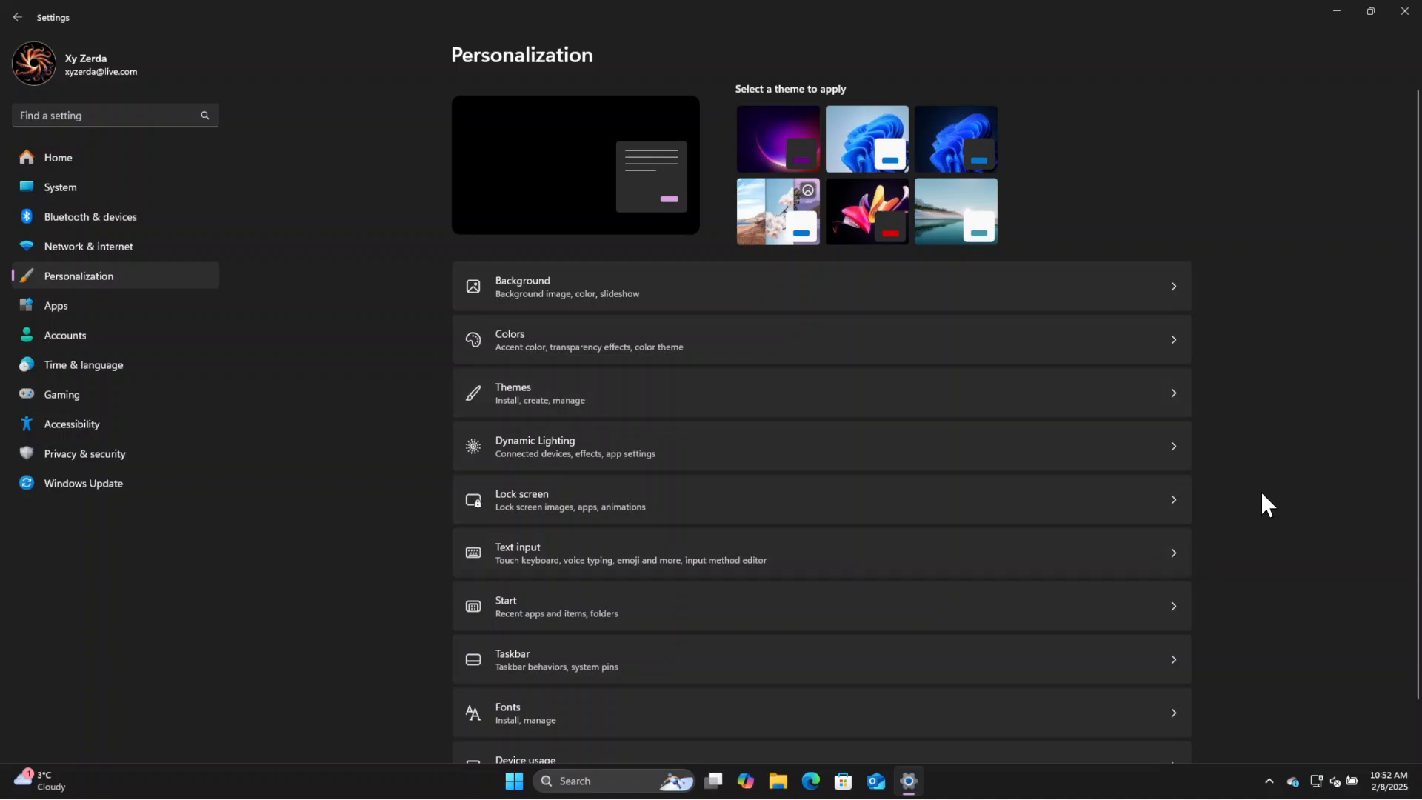
Open the lock screen settings and set the lock screen status app to None.
scroll(1252, 528, down, 1)
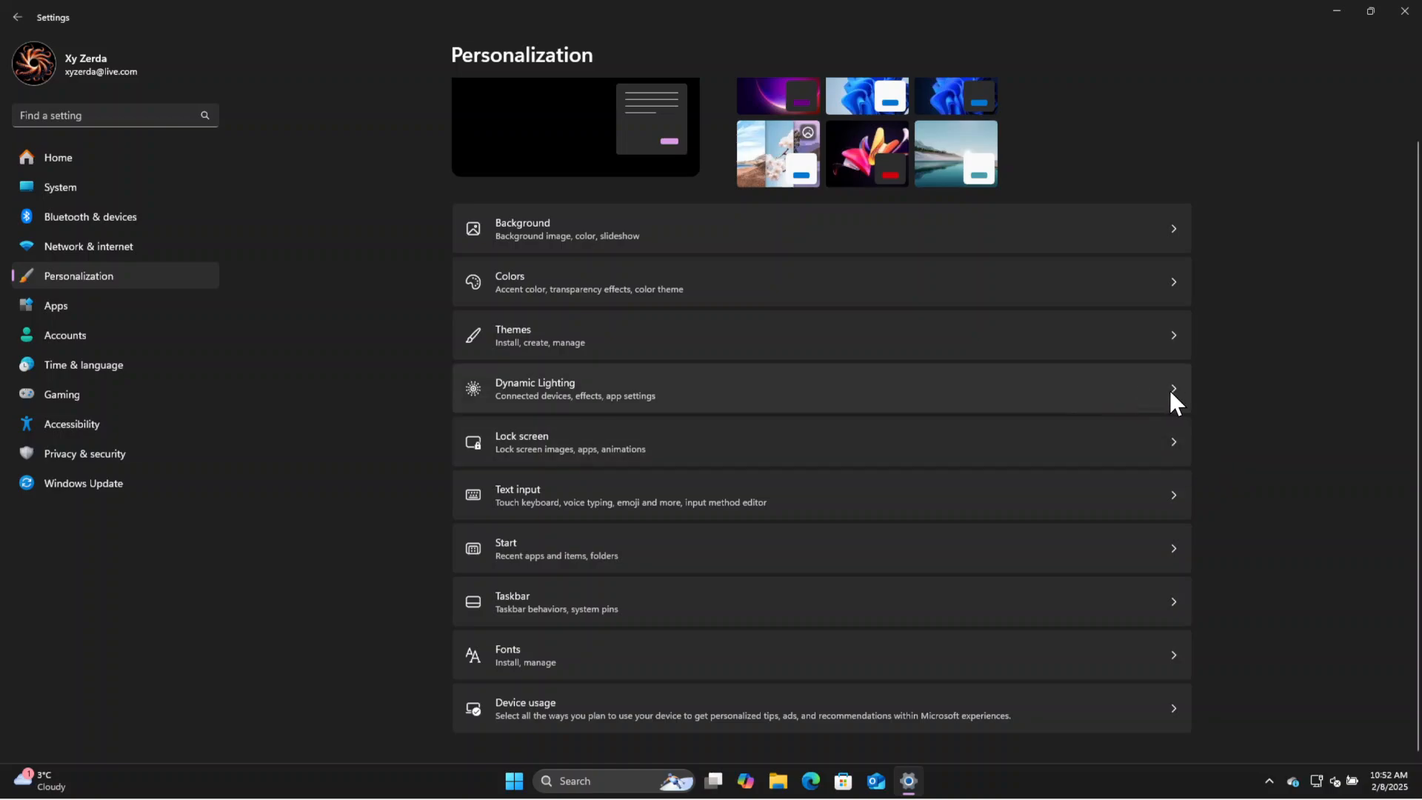
click(1140, 457)
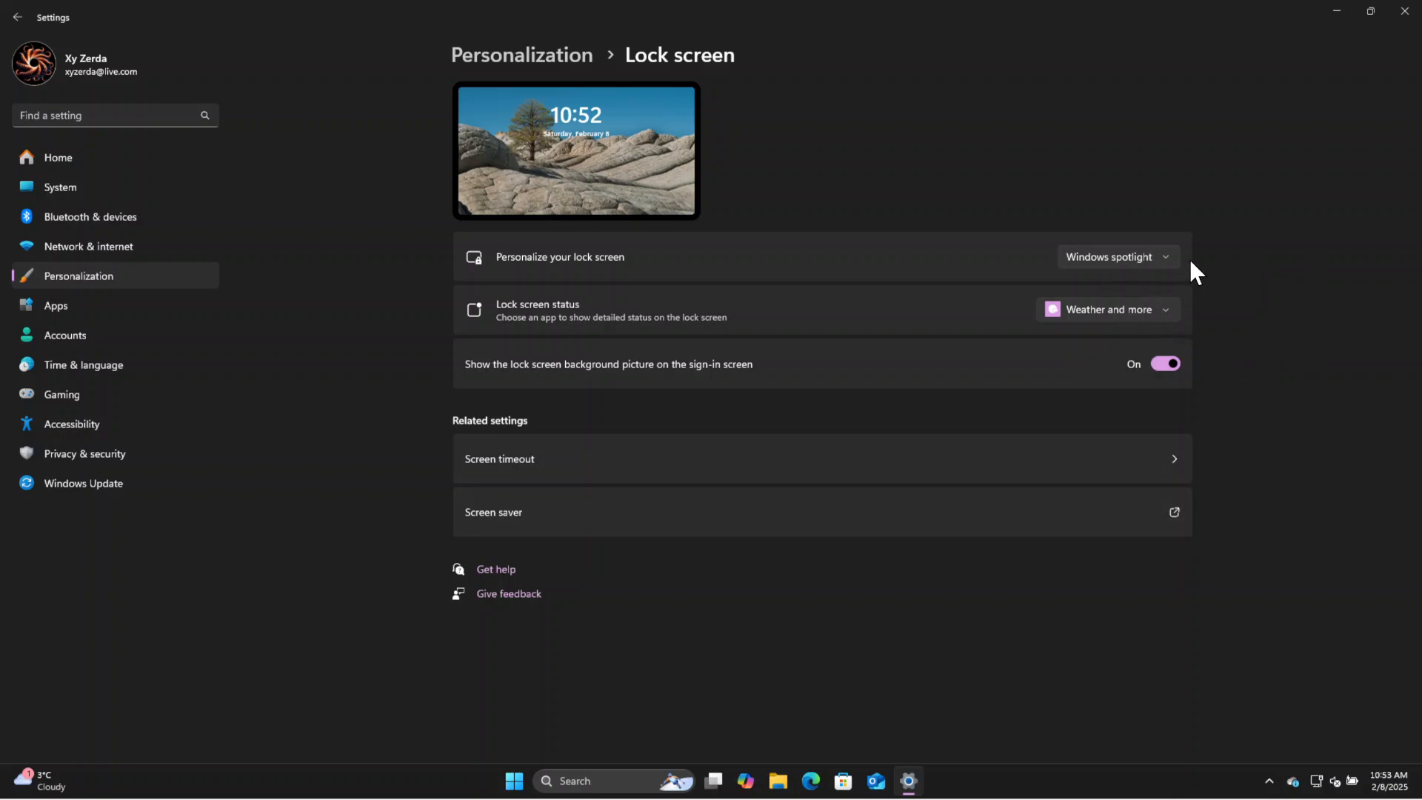
click(1161, 310)
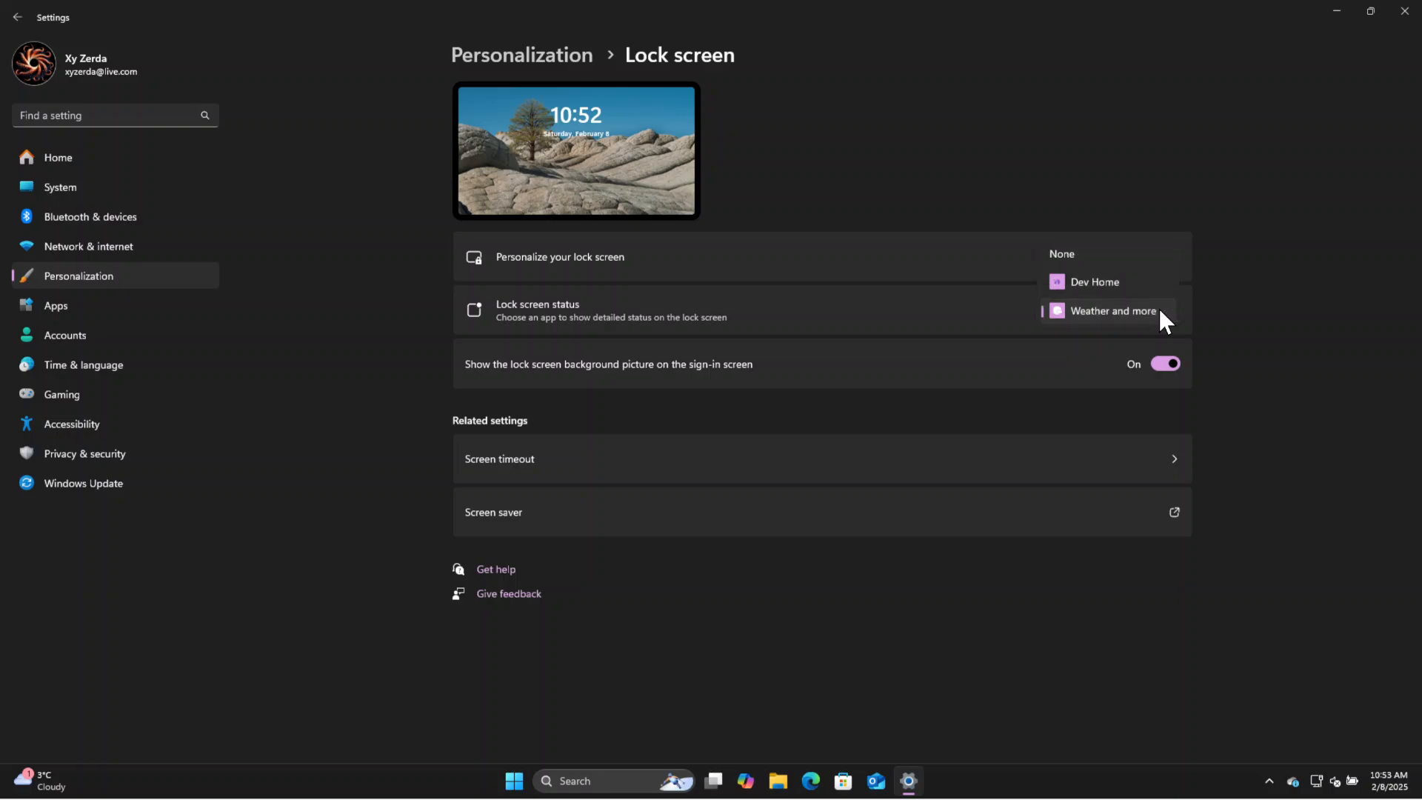
click(1065, 245)
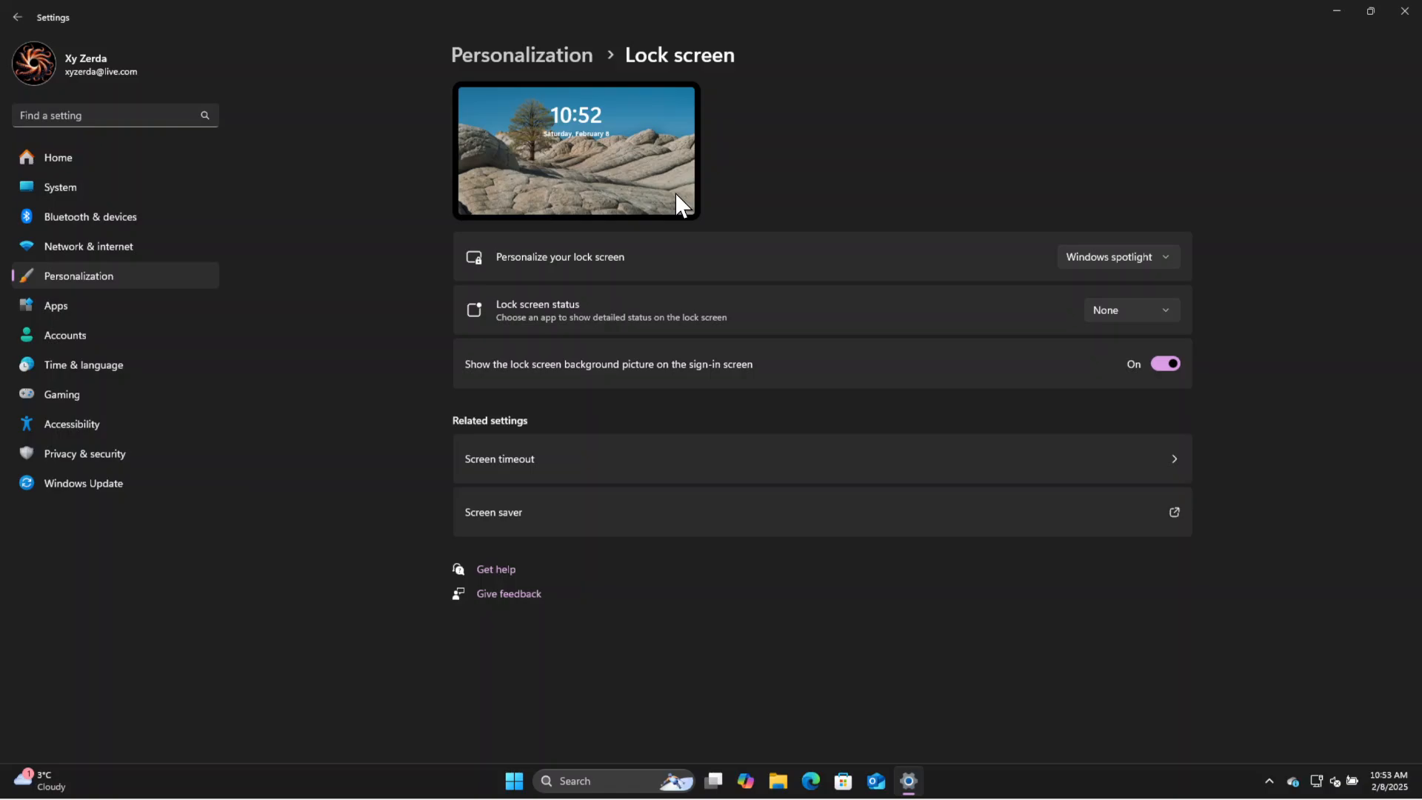
Set the lock screen to Picture with the purple ribbon image and disable fun facts, tips and tricks.
click(1169, 256)
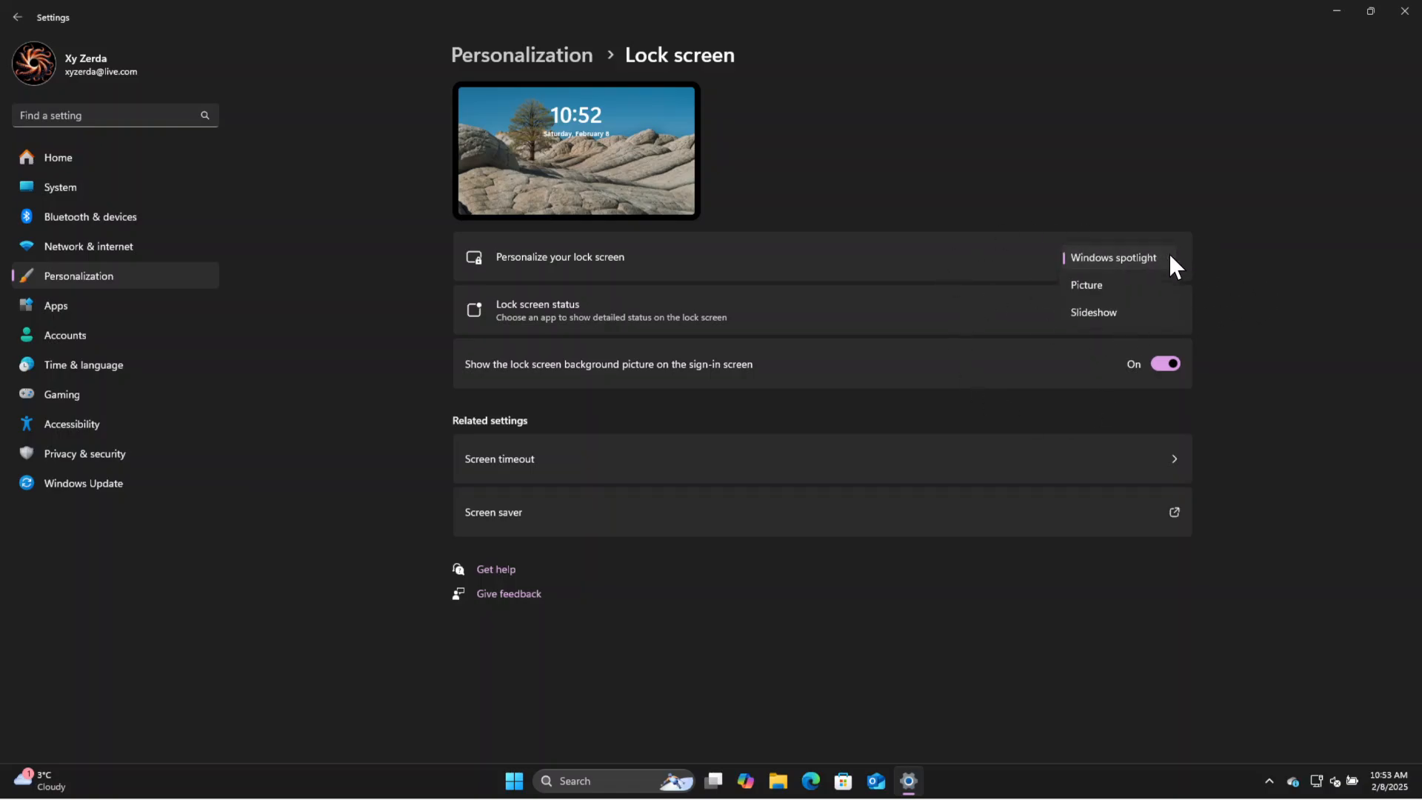
click(1094, 286)
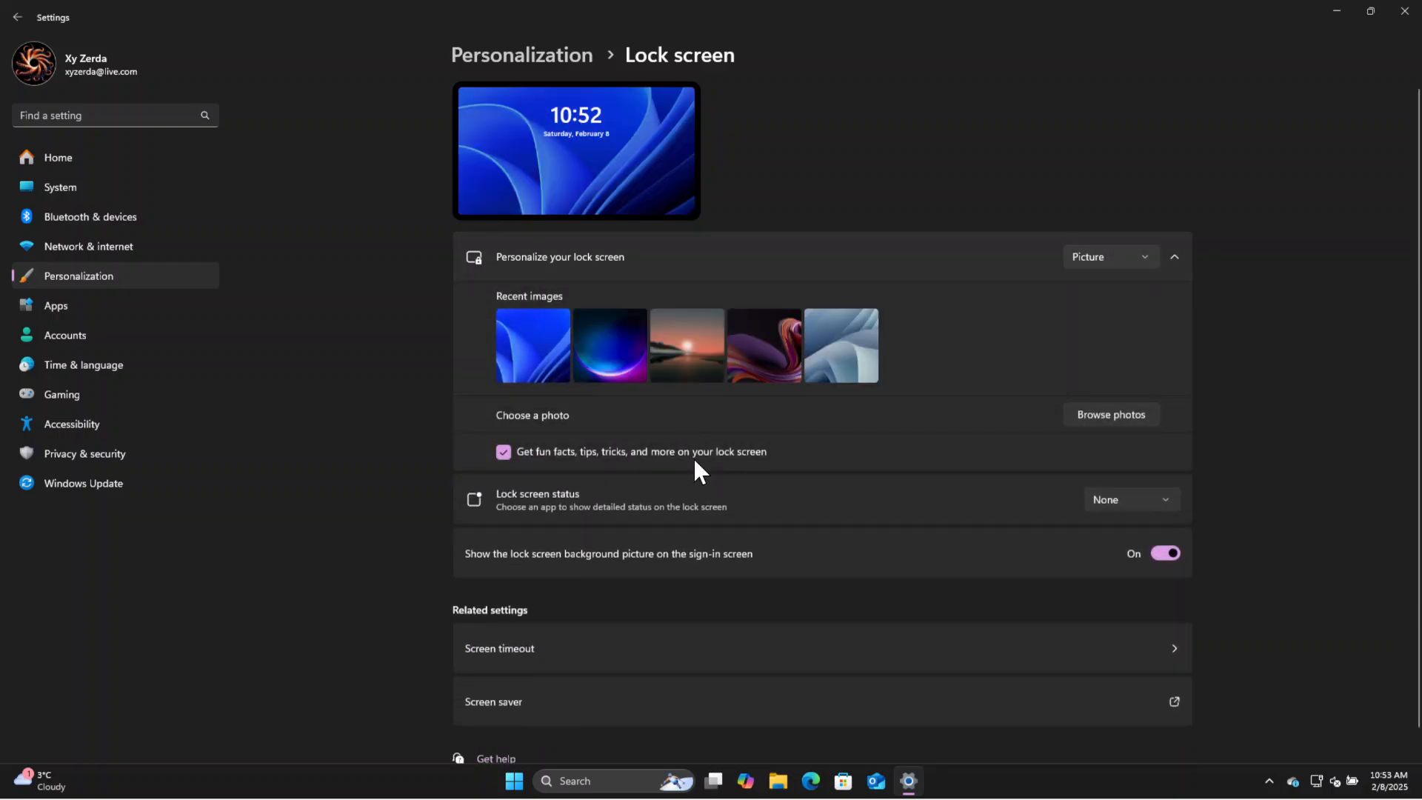
click(753, 371)
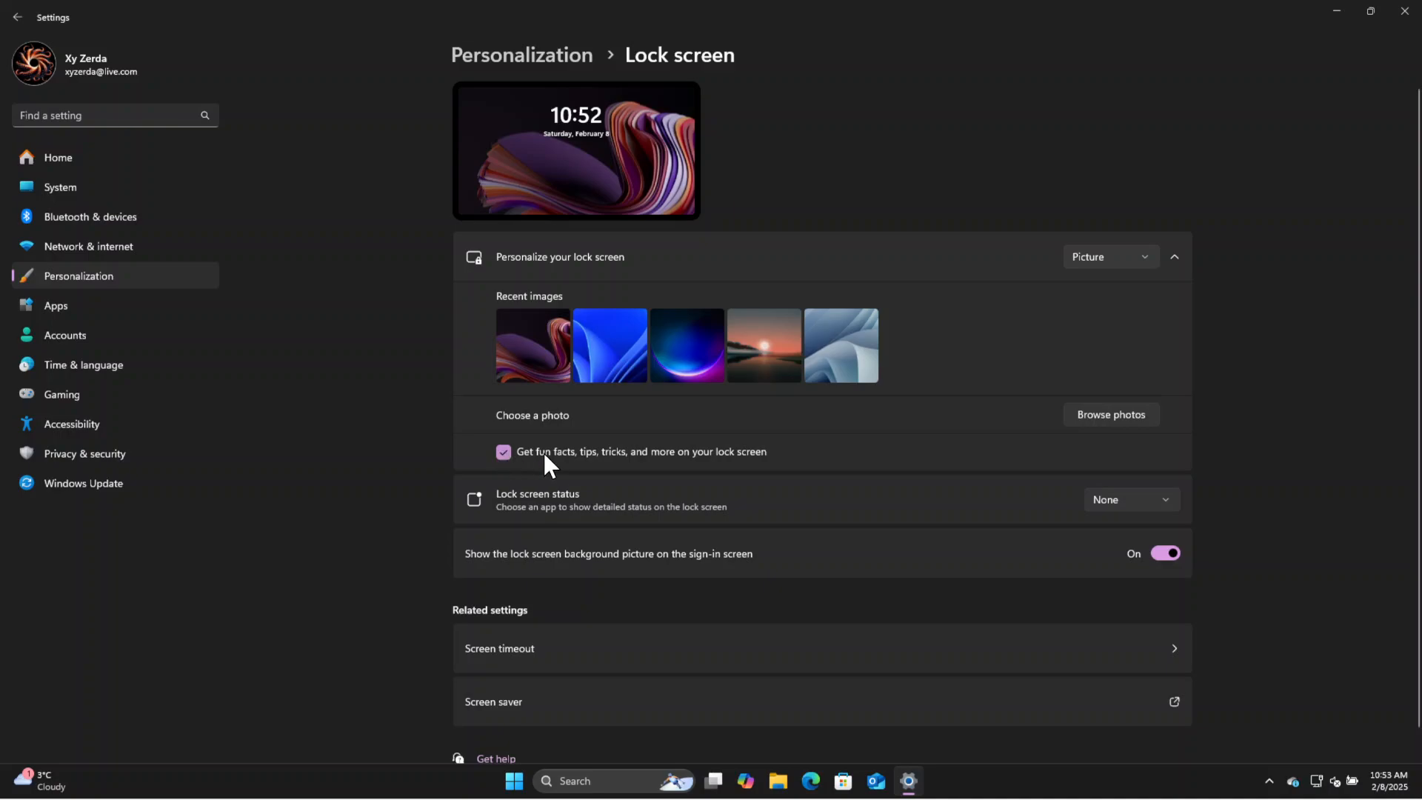
click(505, 447)
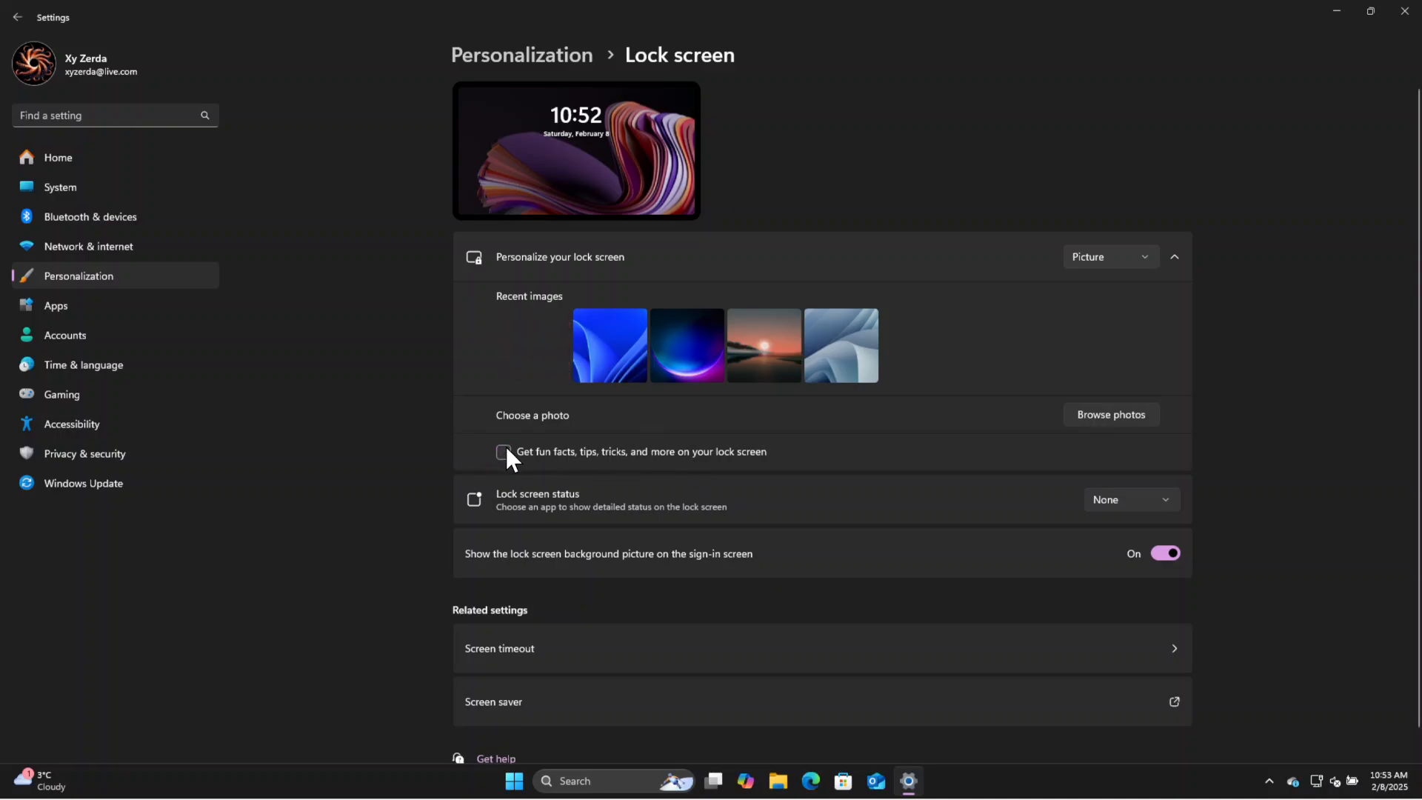
click(1150, 259)
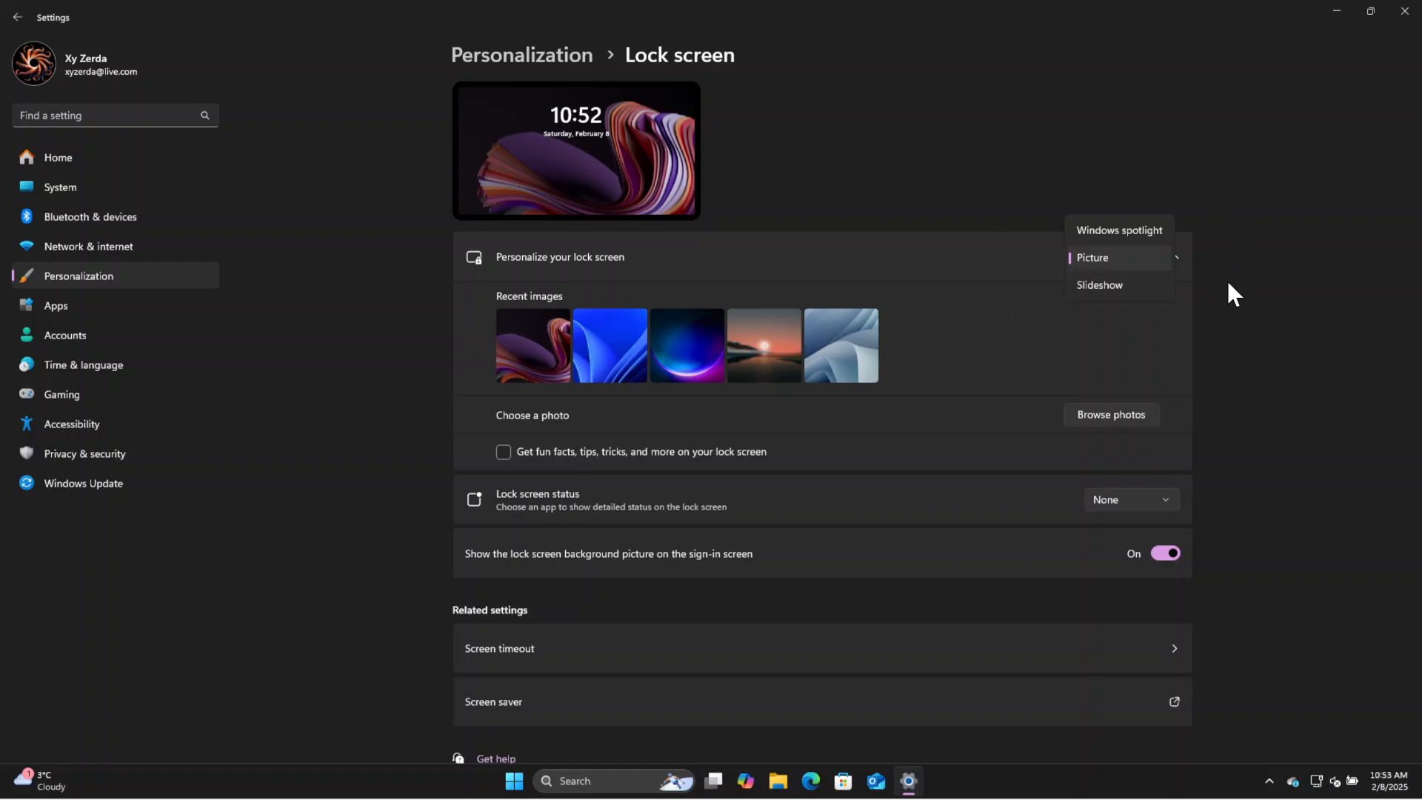
click(1066, 147)
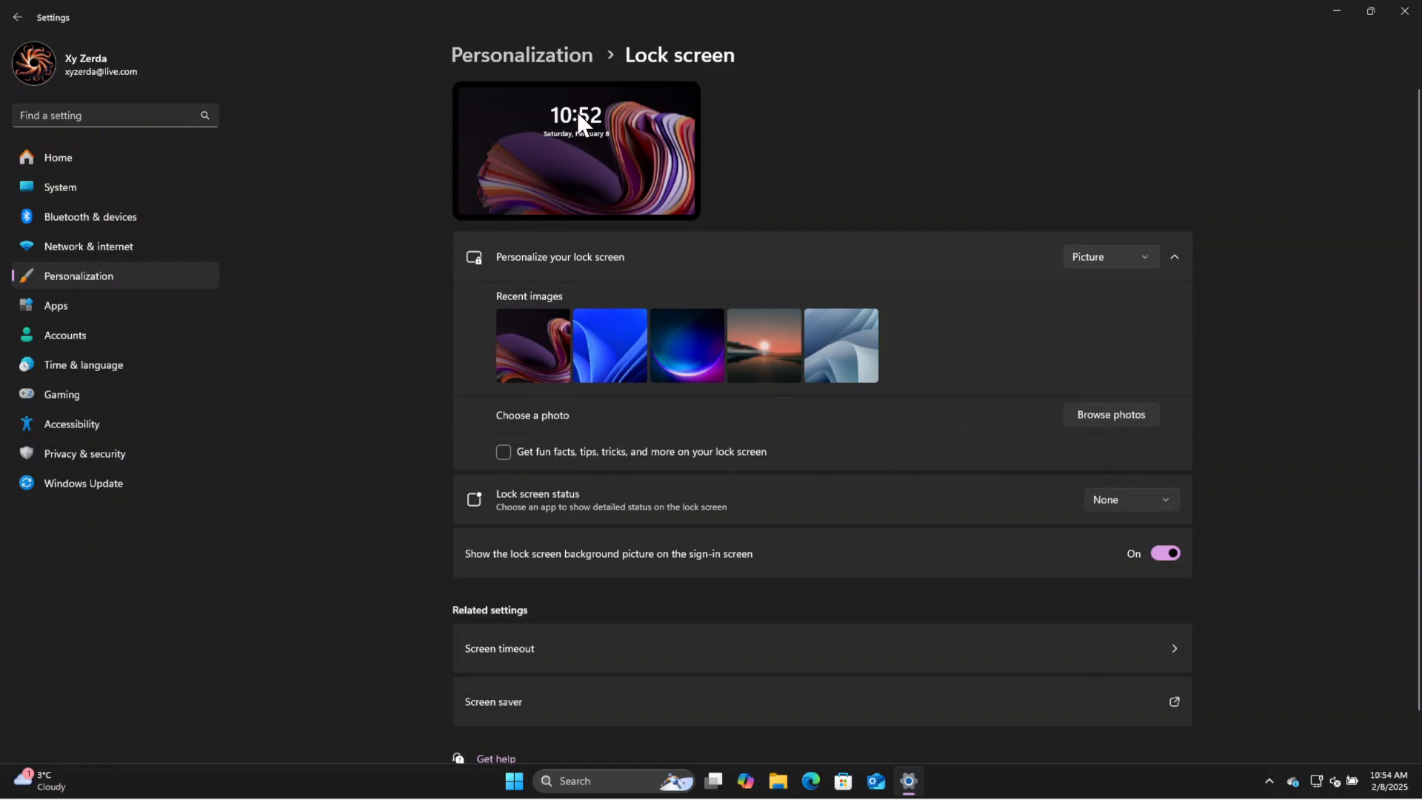
click(575, 57)
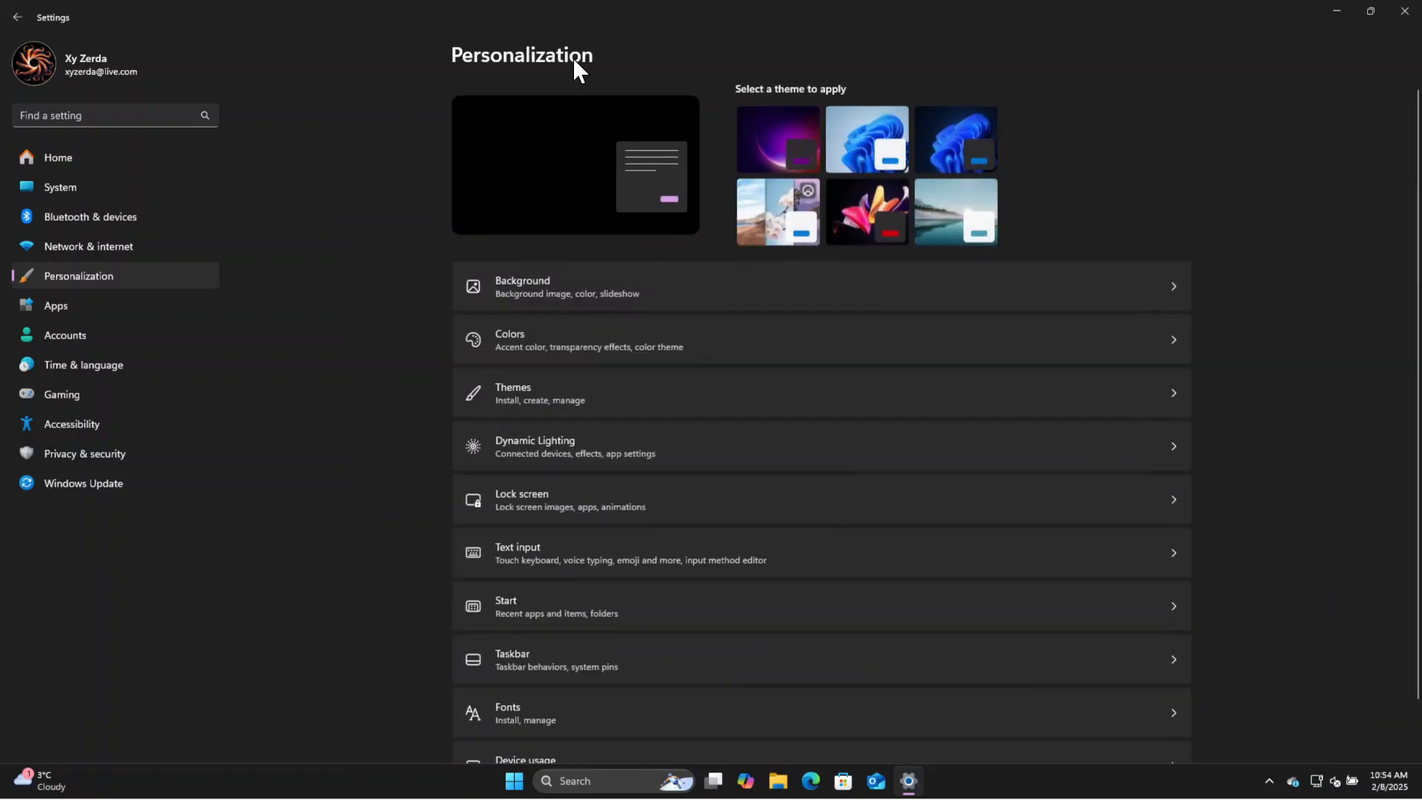
Set the Start layout to More pins and turn off recently added apps, recommended files, recommendations for tips and promotions, and account-related notifications.
scroll(962, 496, down, 1)
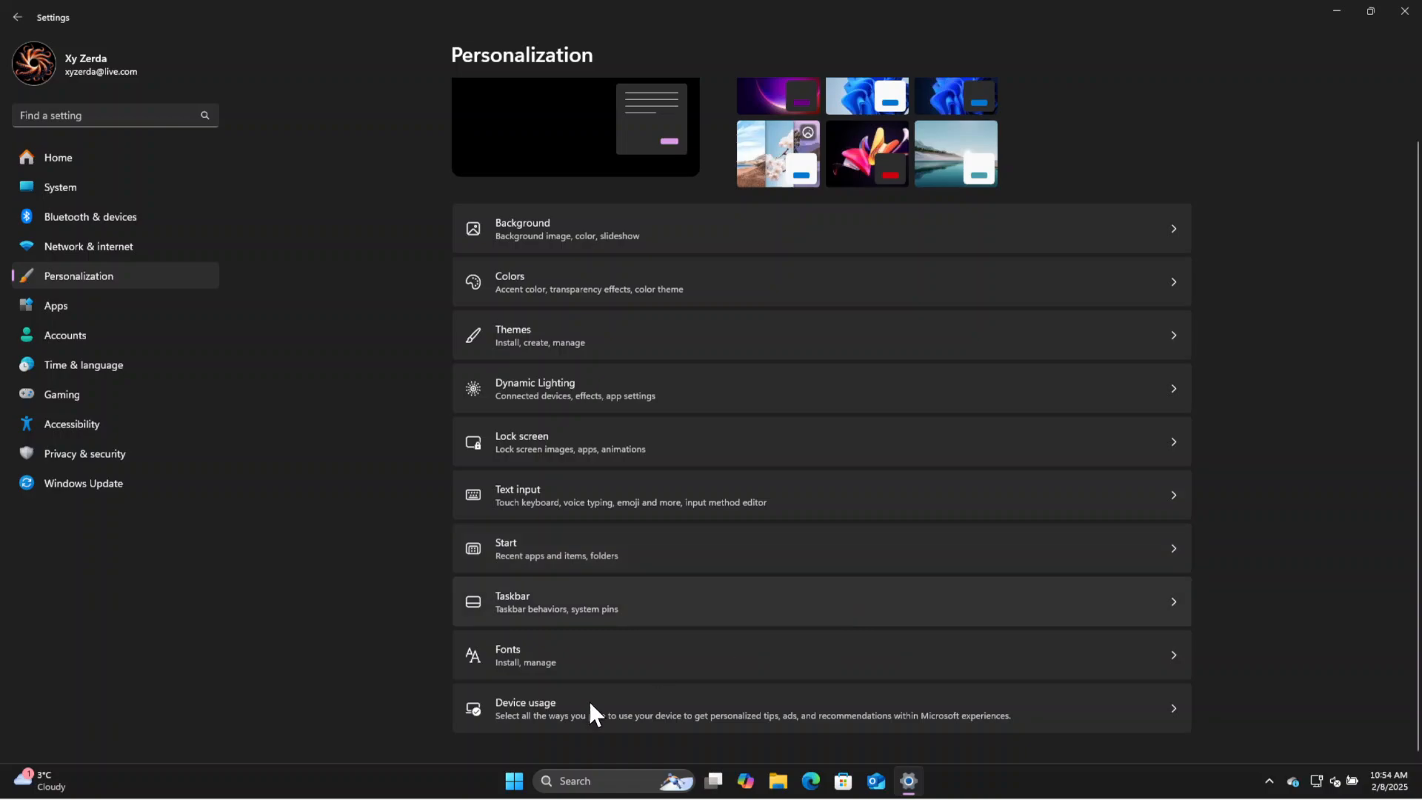
click(655, 541)
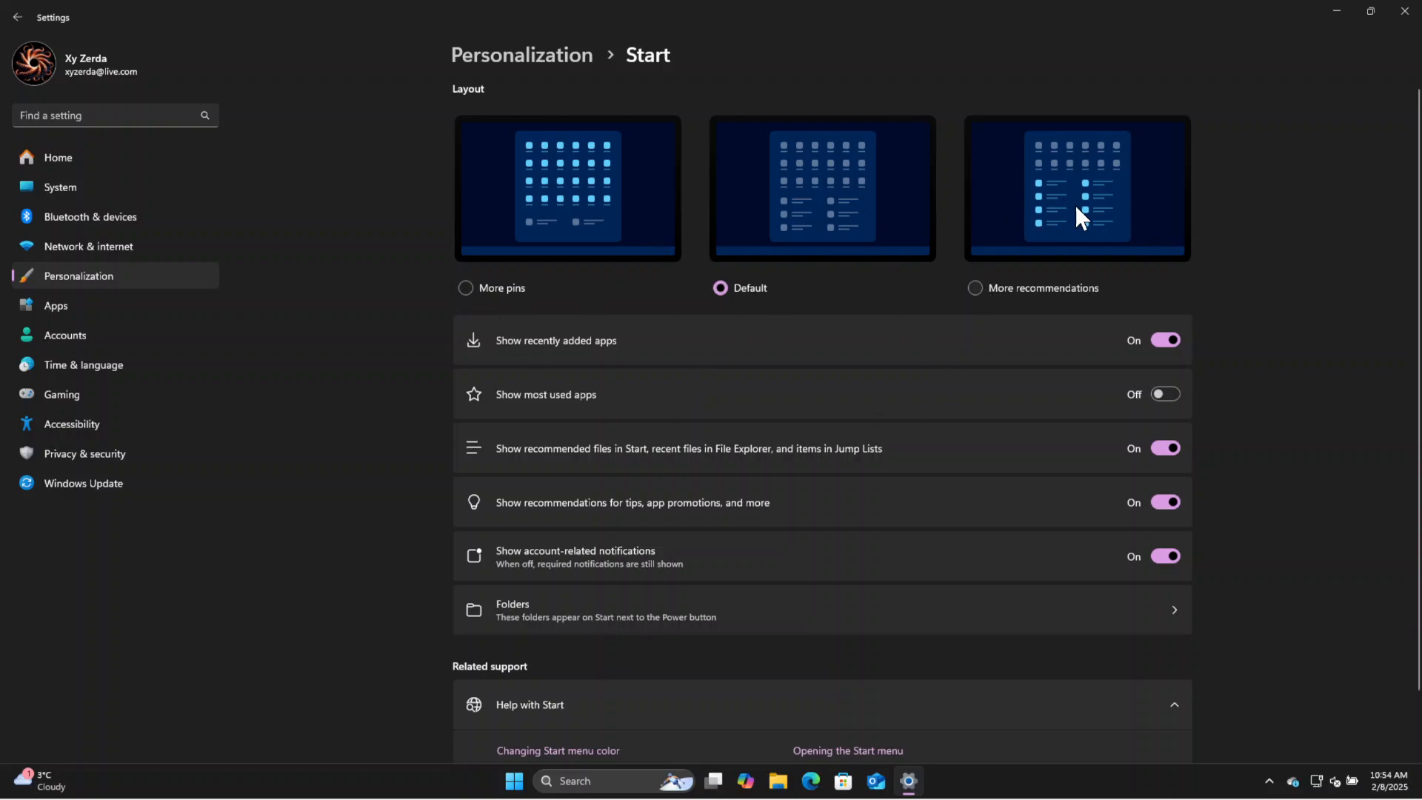
click(466, 288)
scroll(1305, 422, down, 2)
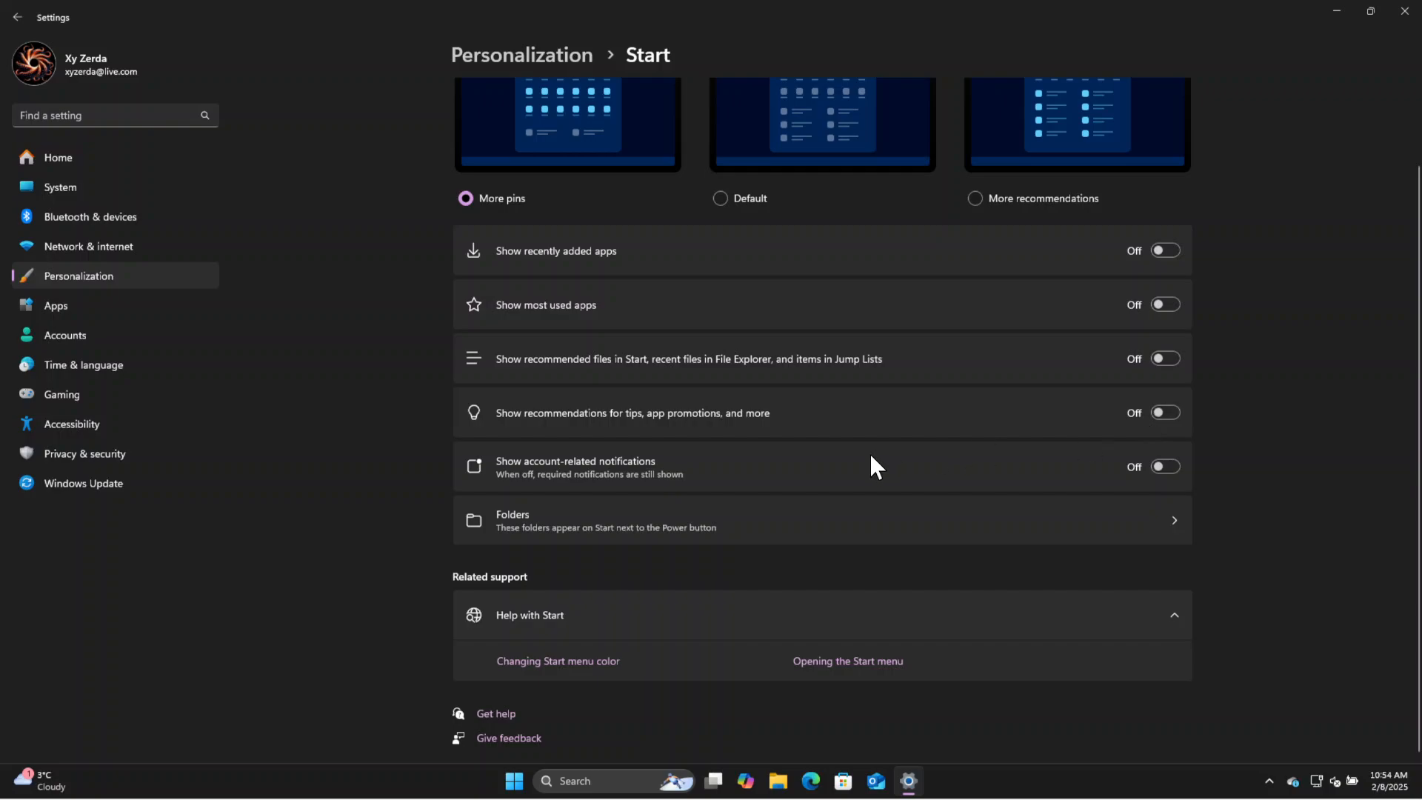
Return to the main Personalization page and check the Start menu's pinned and recommended sections.
scroll(1375, 465, up, 1)
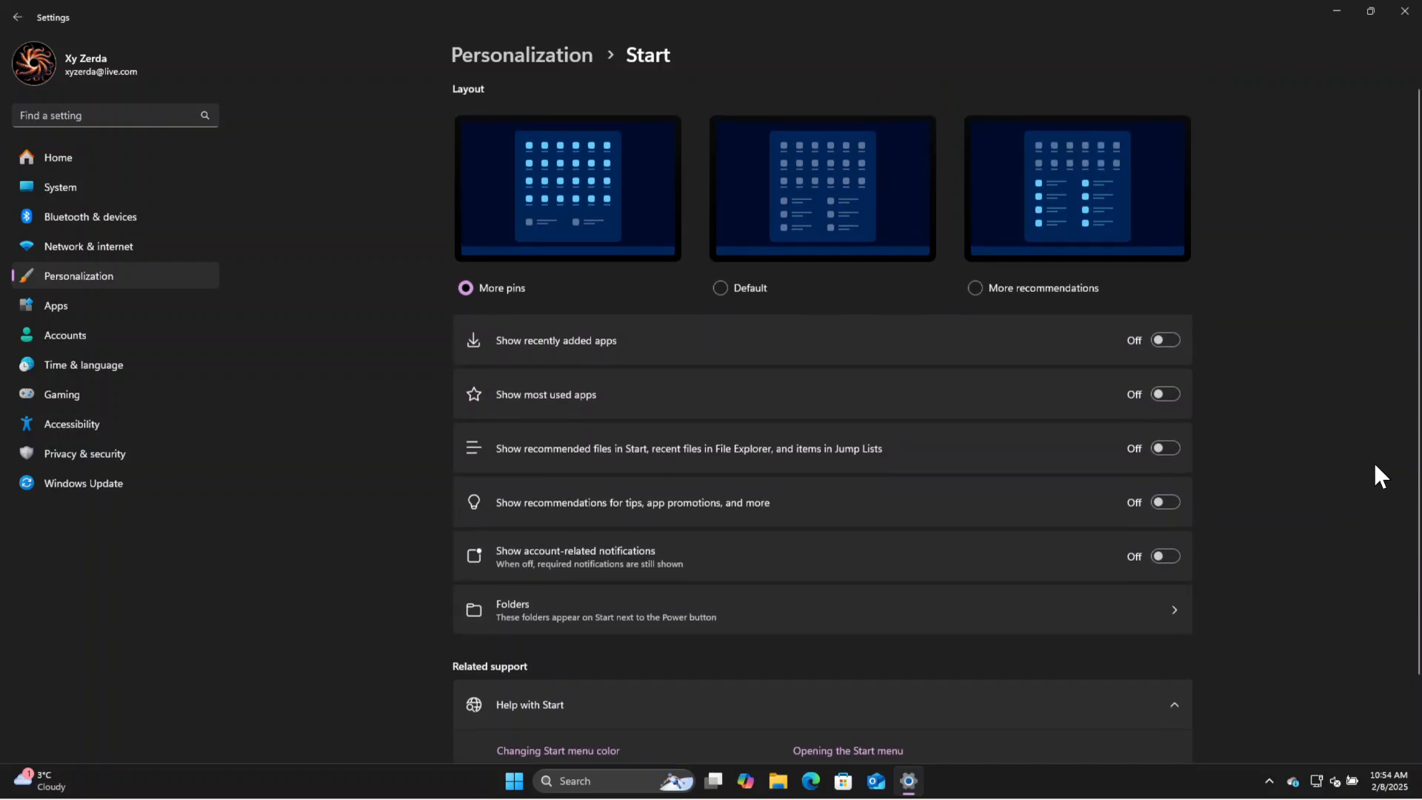
click(577, 57)
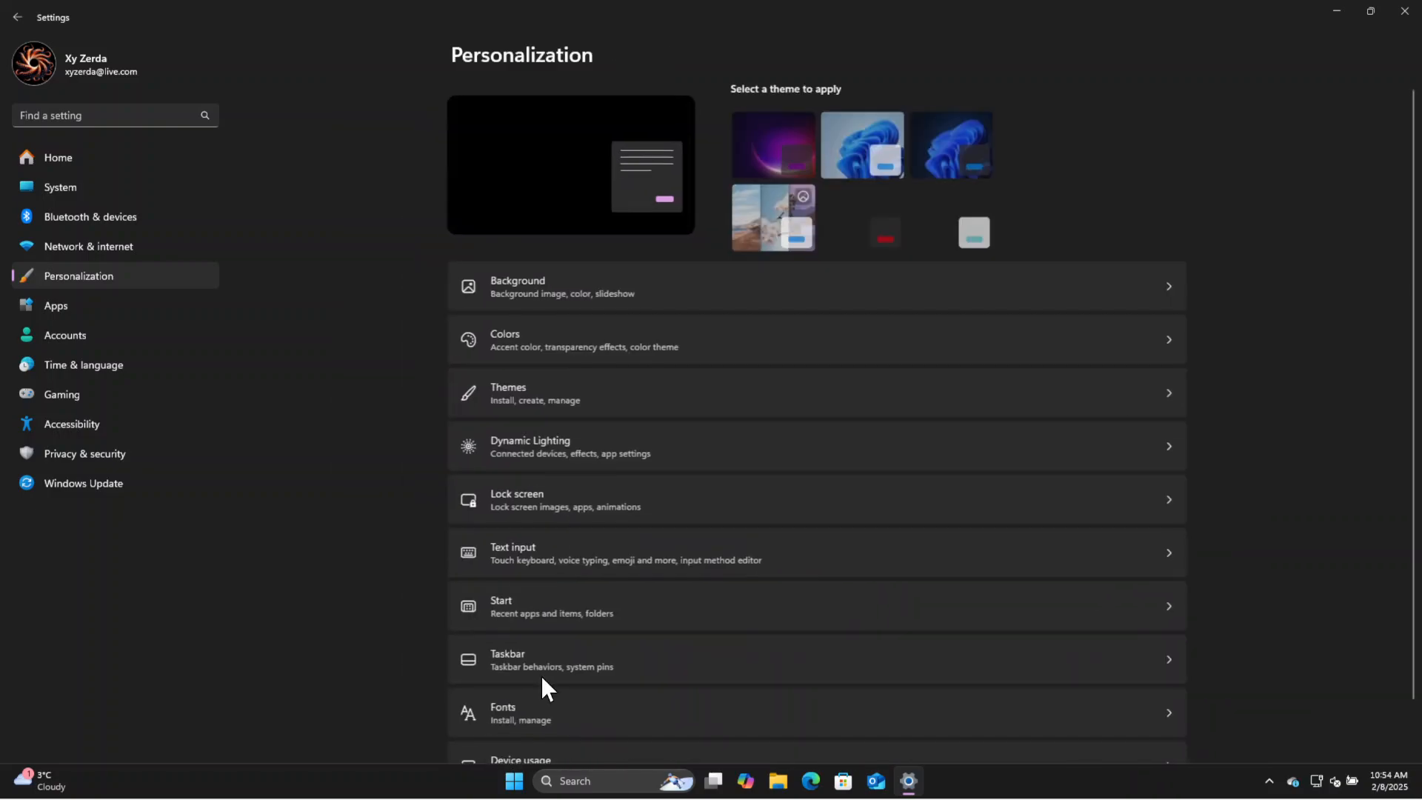
click(522, 783)
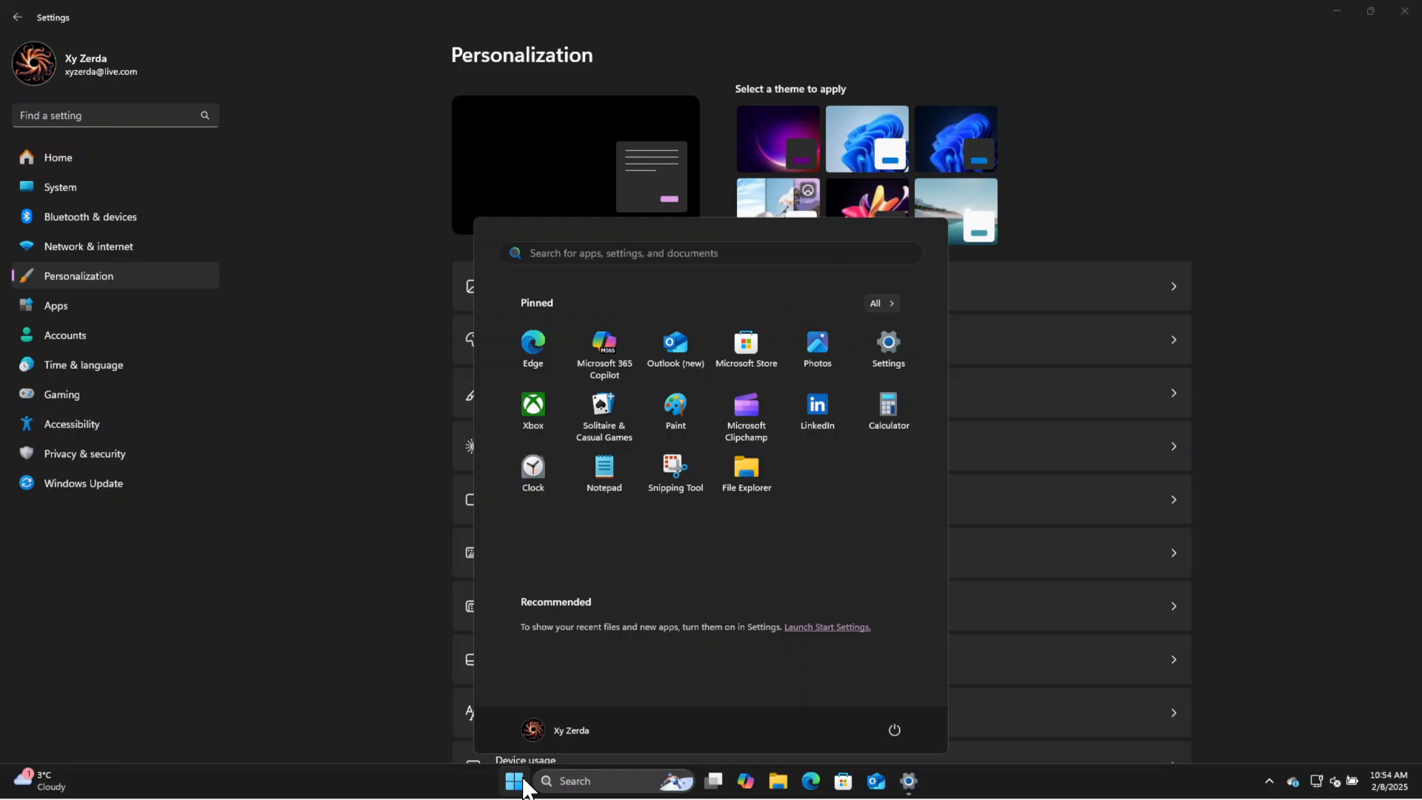
click(522, 783)
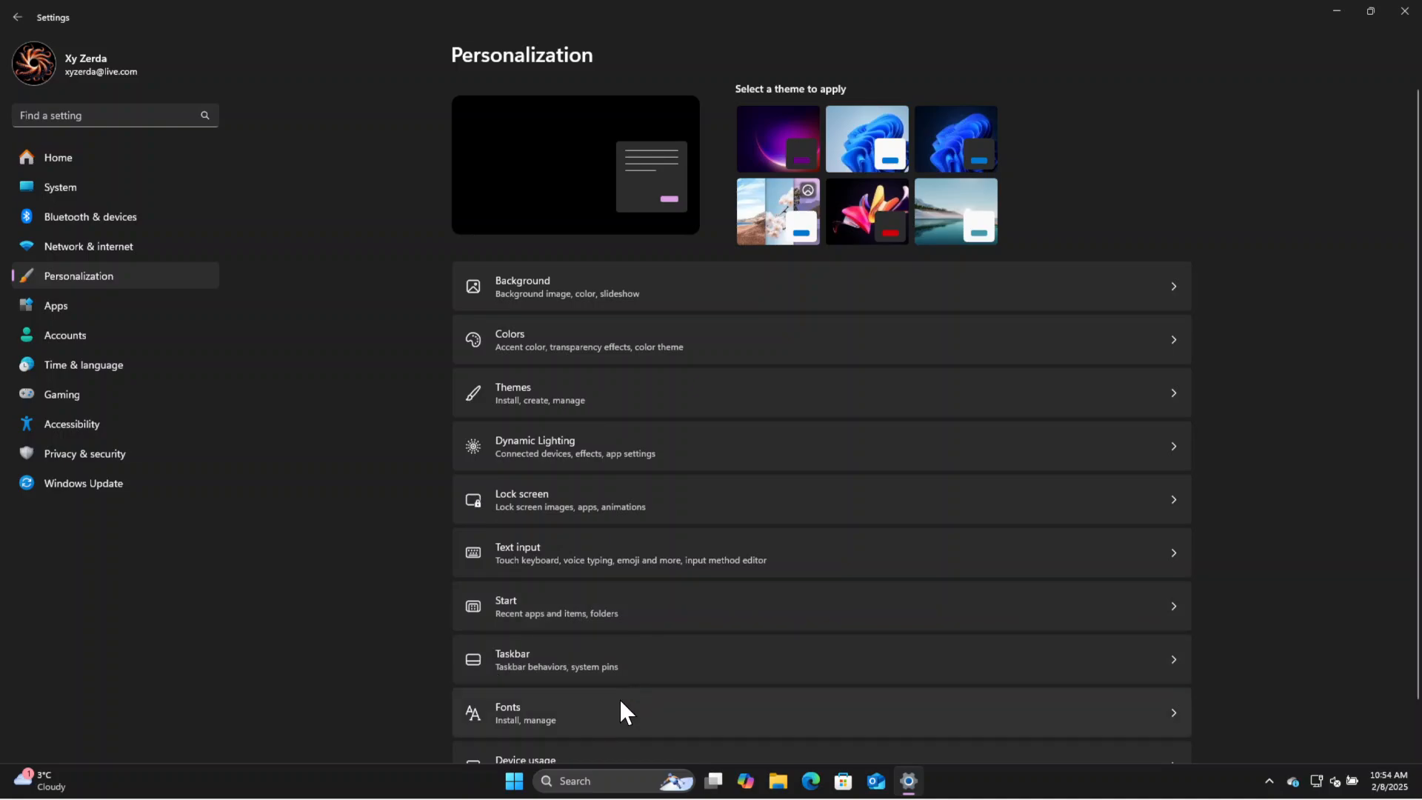
Open the Taskbar settings, set Search to Hide, and turn off Task view and Widgets.
click(669, 668)
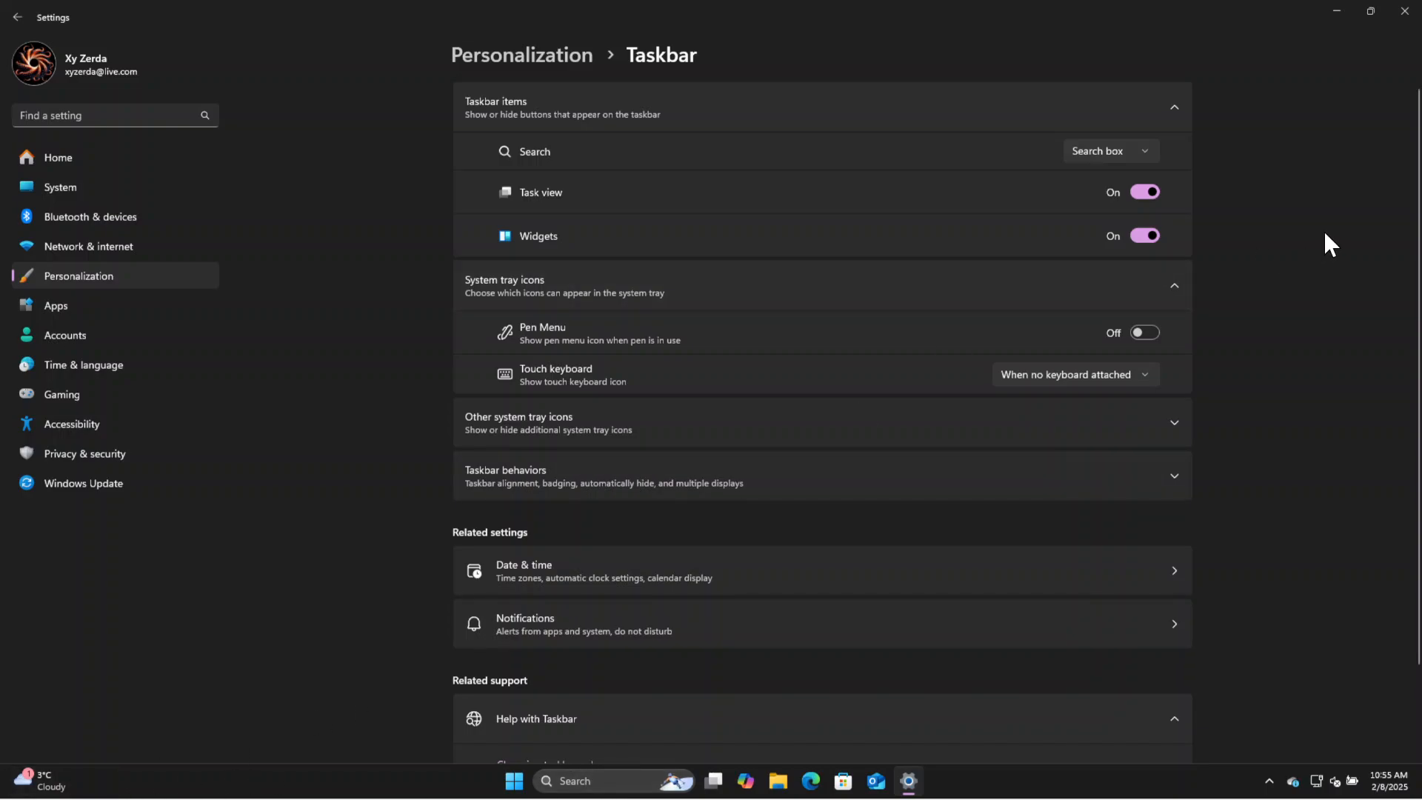
click(1144, 150)
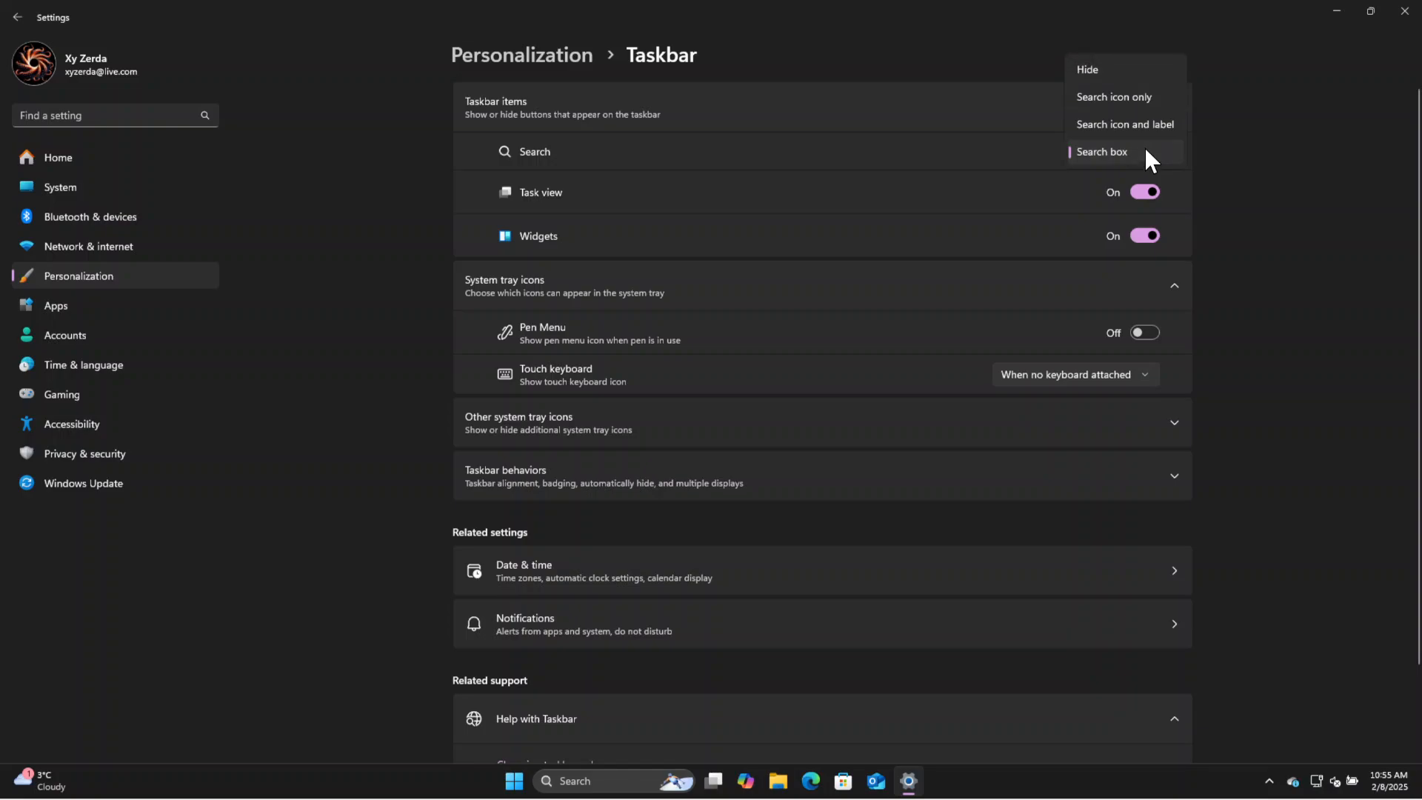
click(1138, 68)
click(1146, 191)
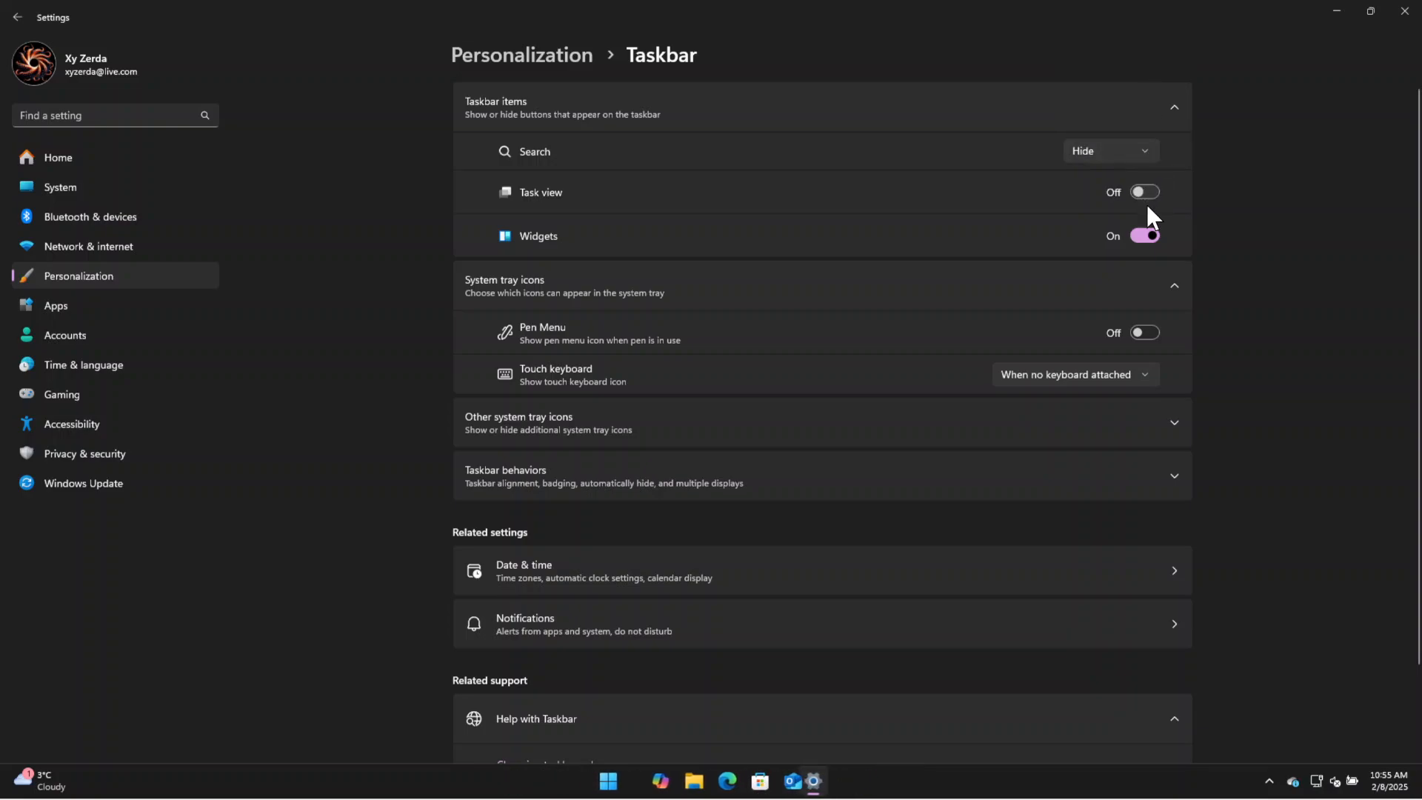
click(1147, 235)
Expand the taskbar behaviors and set the taskbar alignment to Left.
scroll(1271, 341, down, 1)
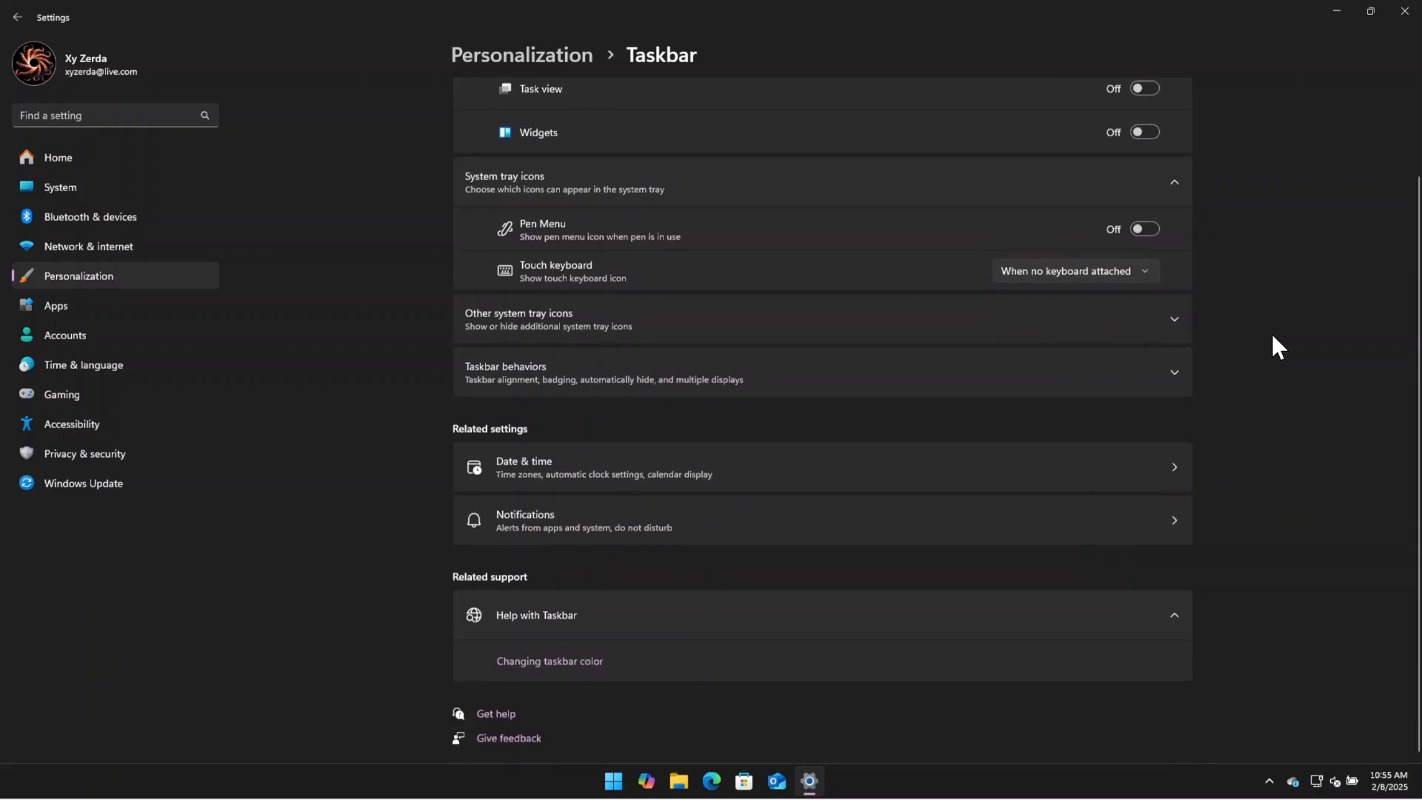
scroll(1275, 314, up, 1)
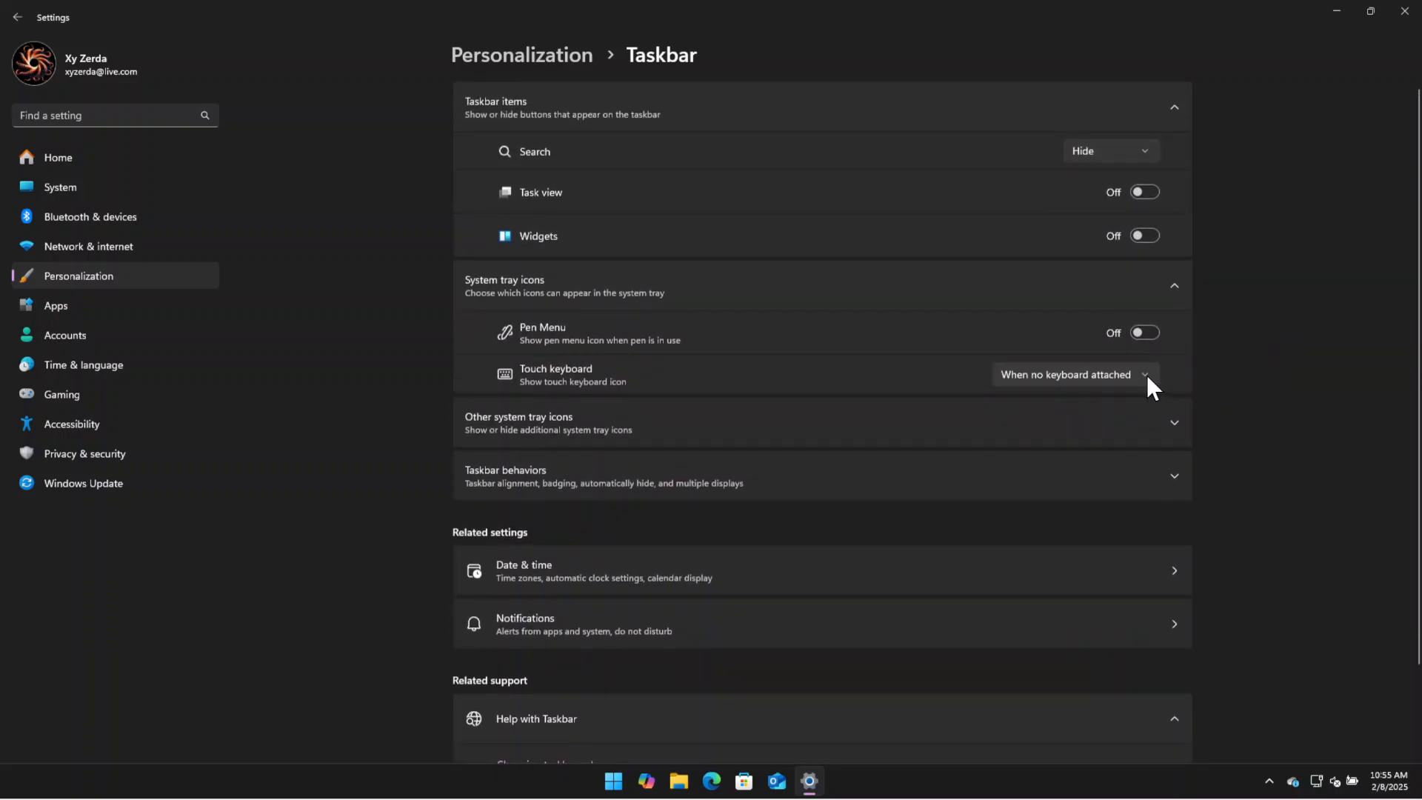
scroll(1244, 379, down, 1)
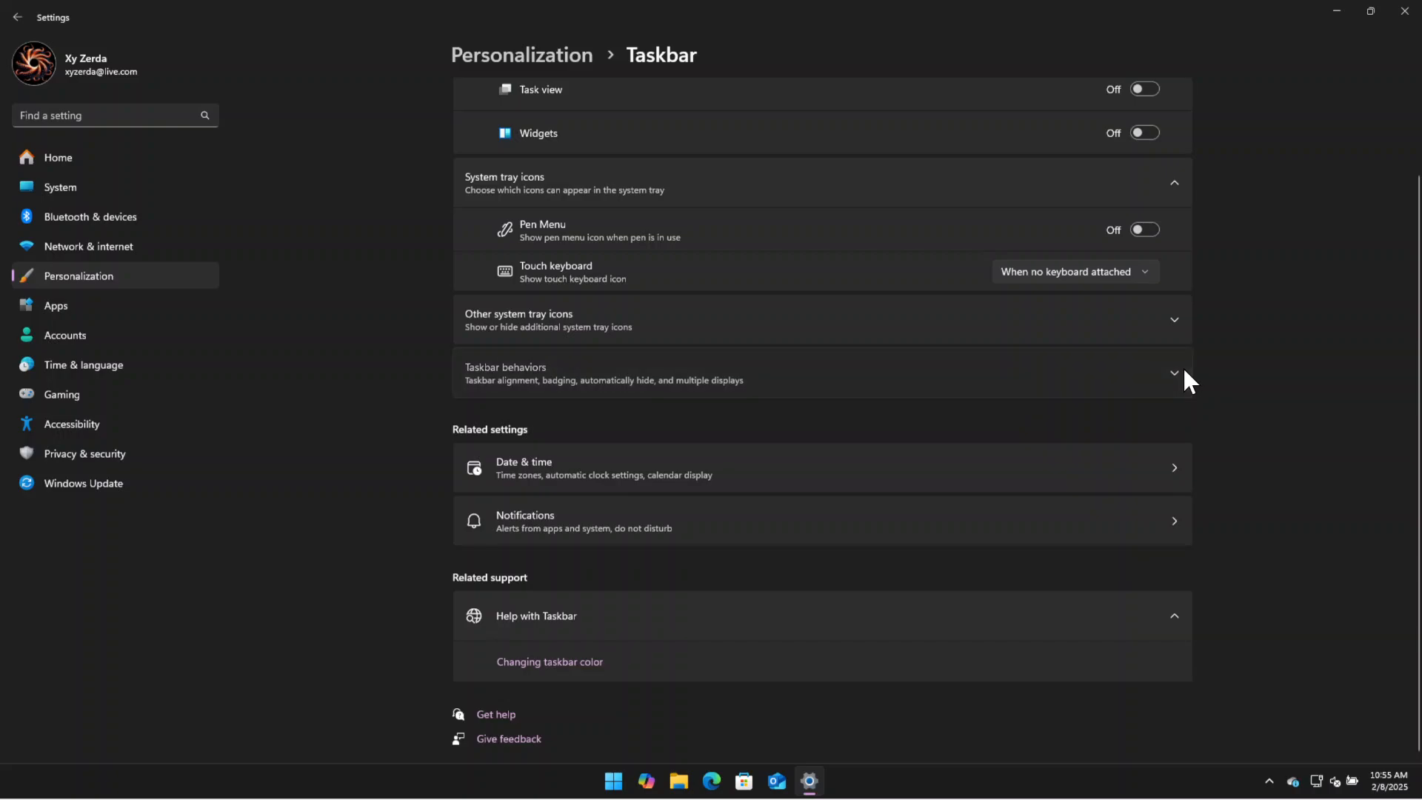
click(1185, 371)
scroll(1265, 516, down, 1)
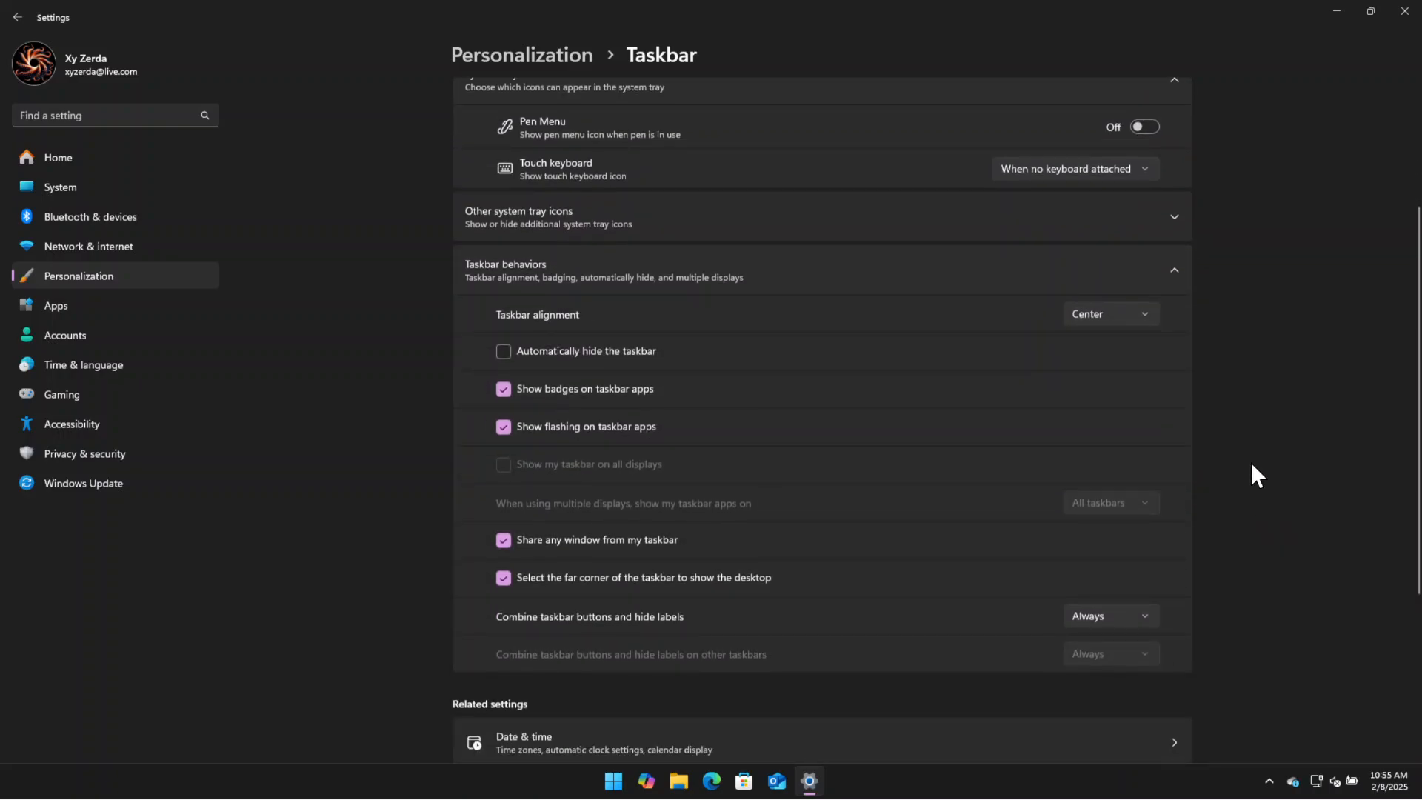
click(1131, 305)
click(1104, 284)
Check the position and contents of the Start menu with the new taskbar alignment, and close it.
click(23, 790)
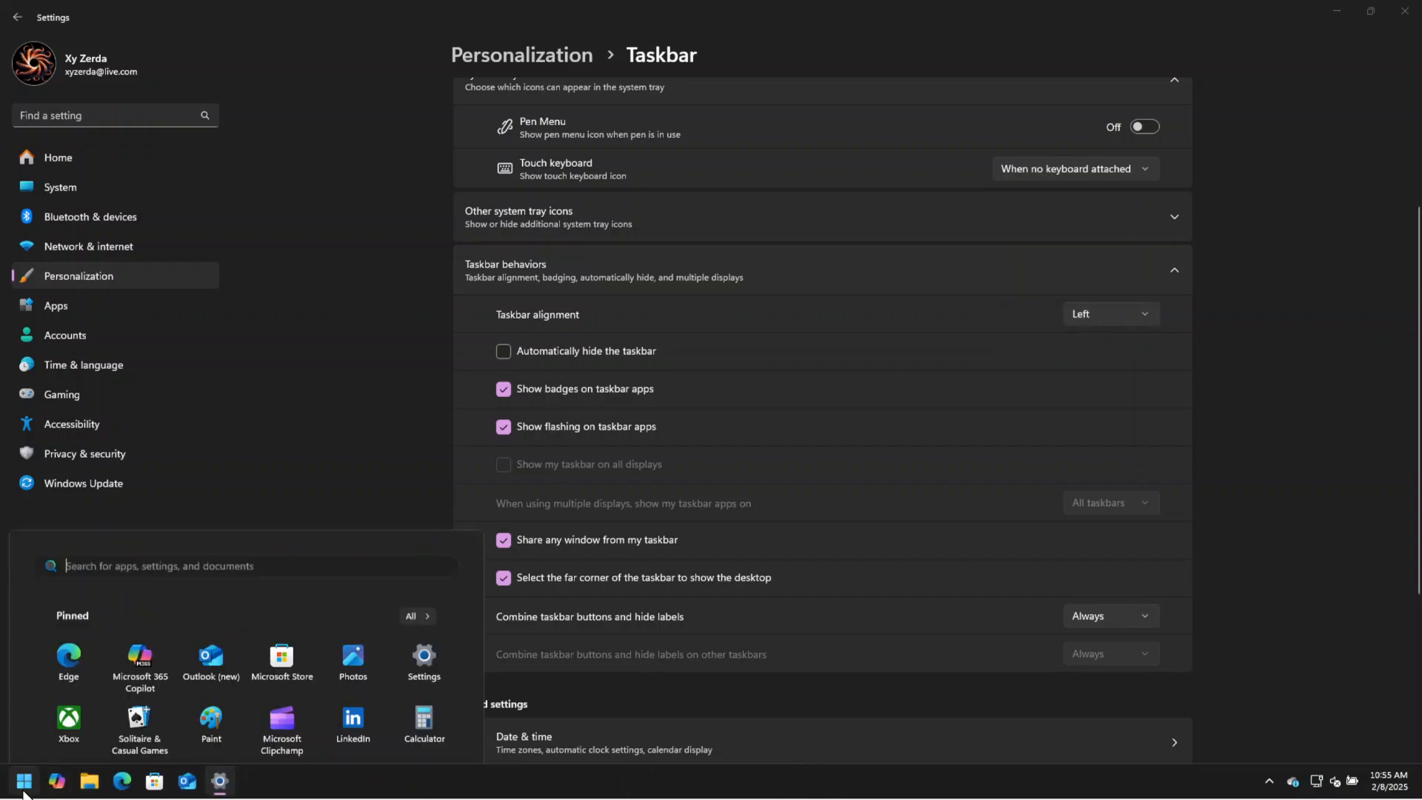
click(23, 786)
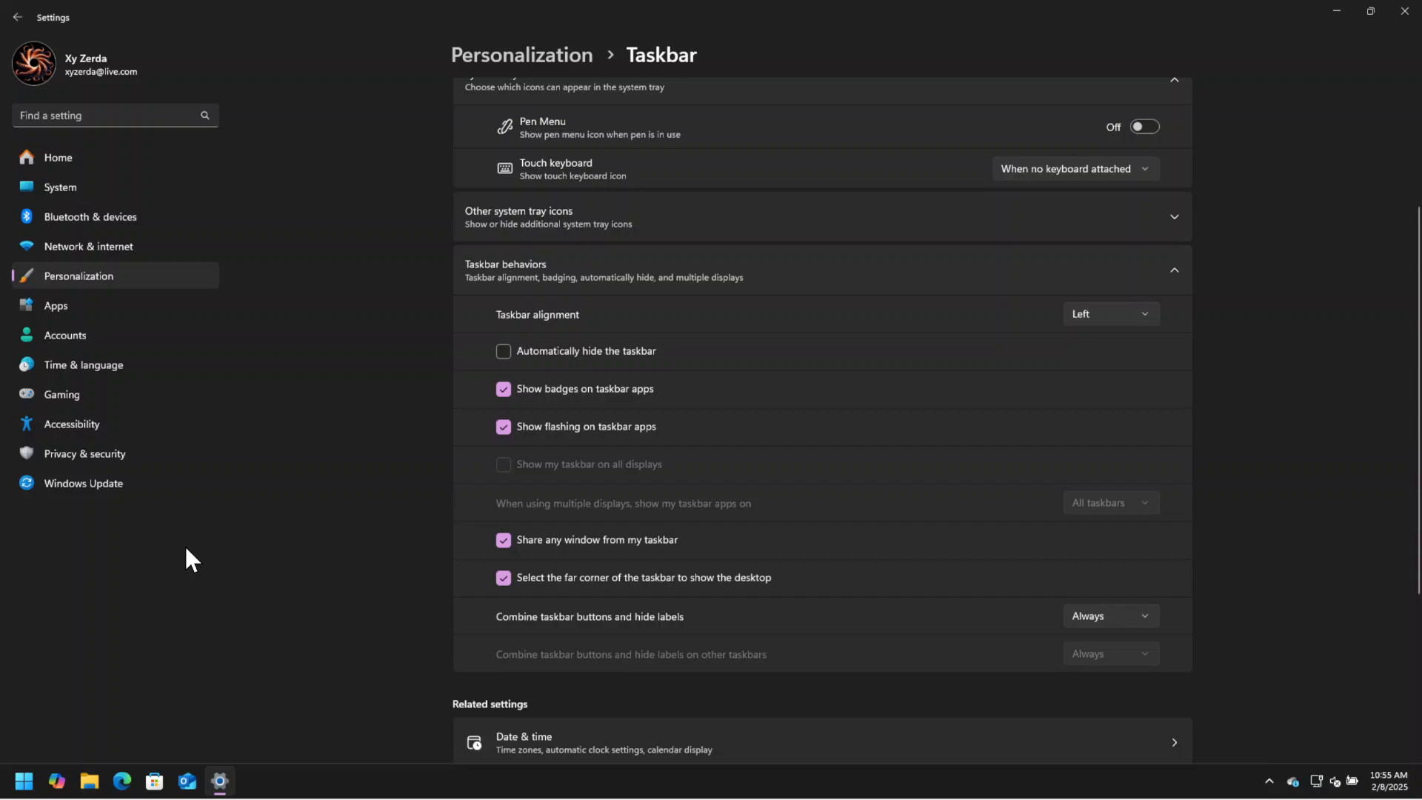
scroll(1295, 436, up, 3)
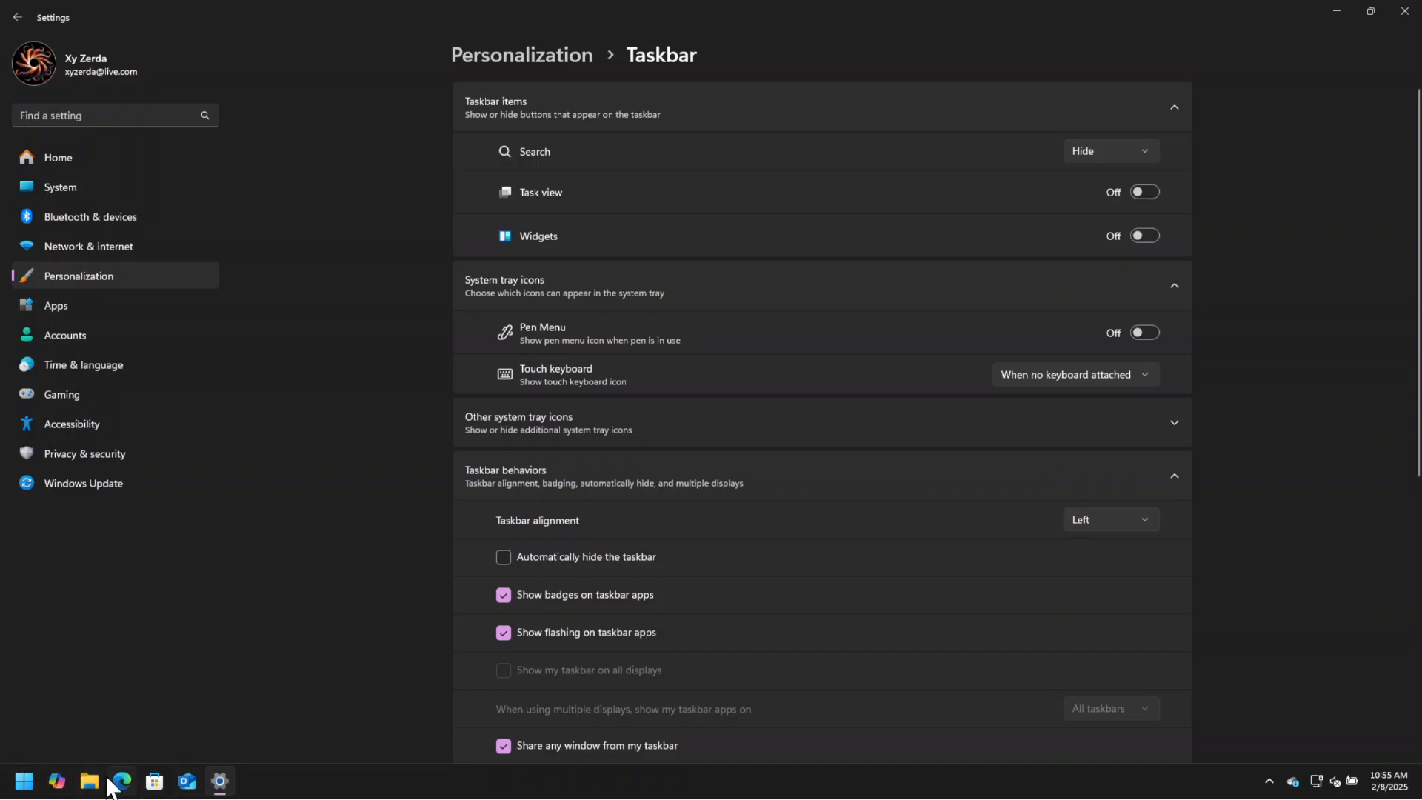
click(23, 786)
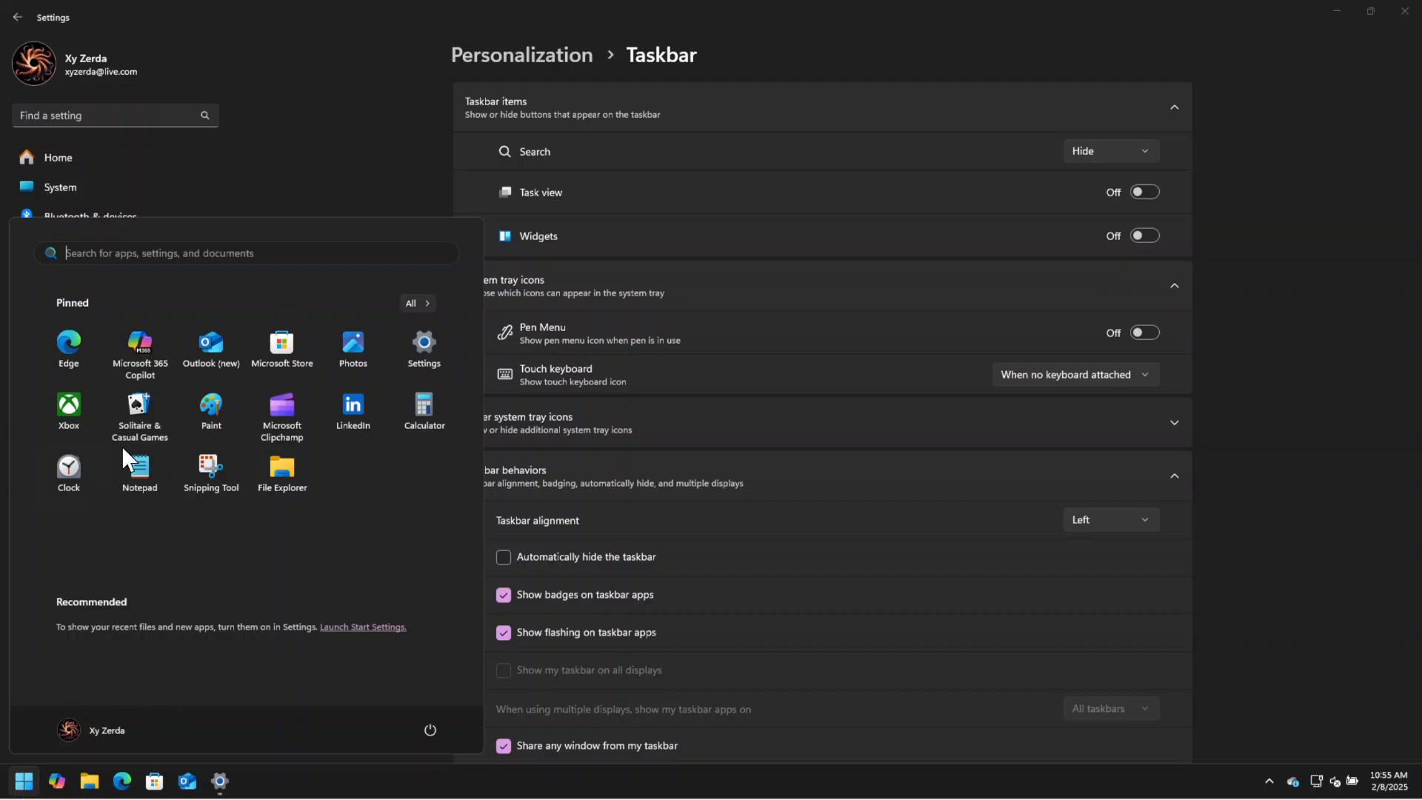
click(1264, 282)
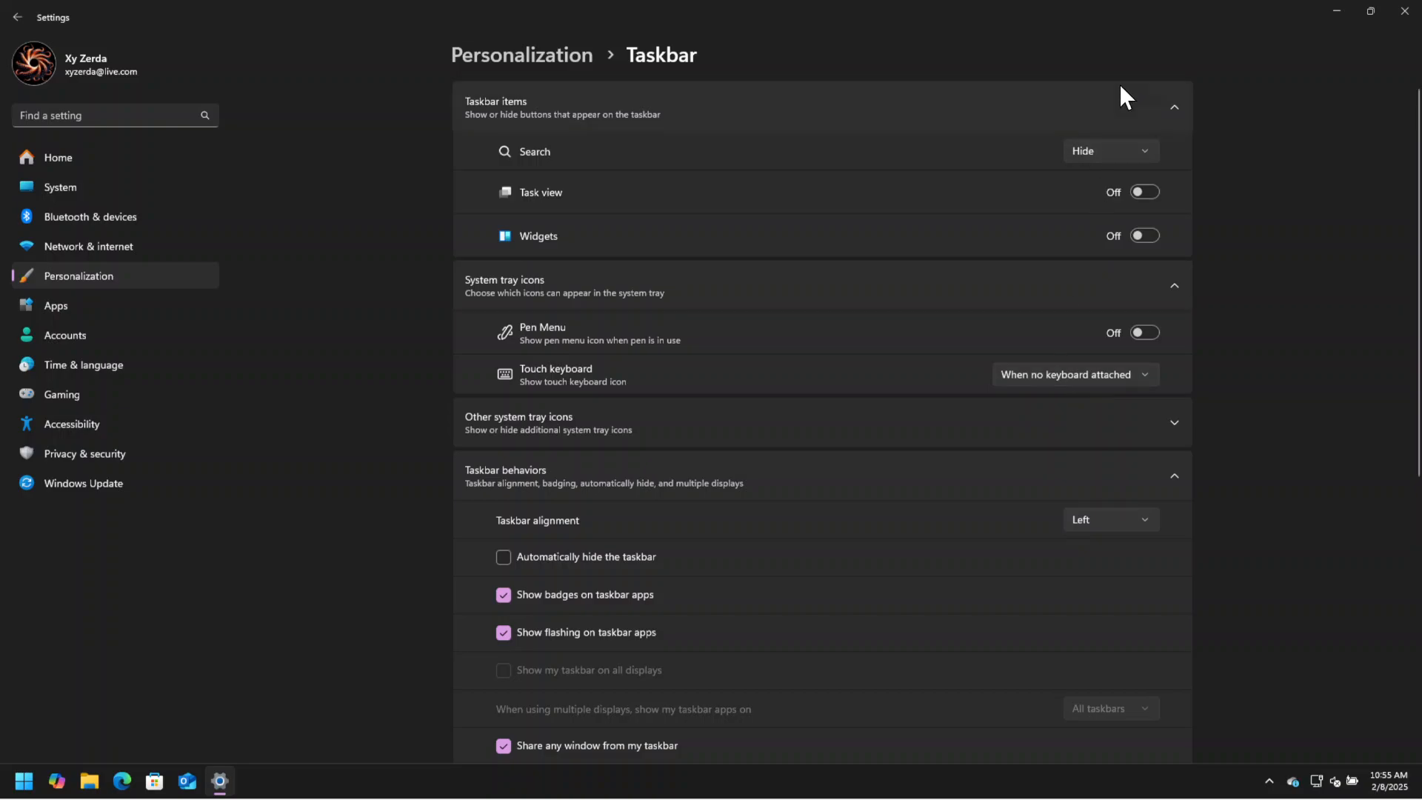
Leave the Personalization settings, open the General page of Privacy & security, and make sure all its options are off.
click(550, 51)
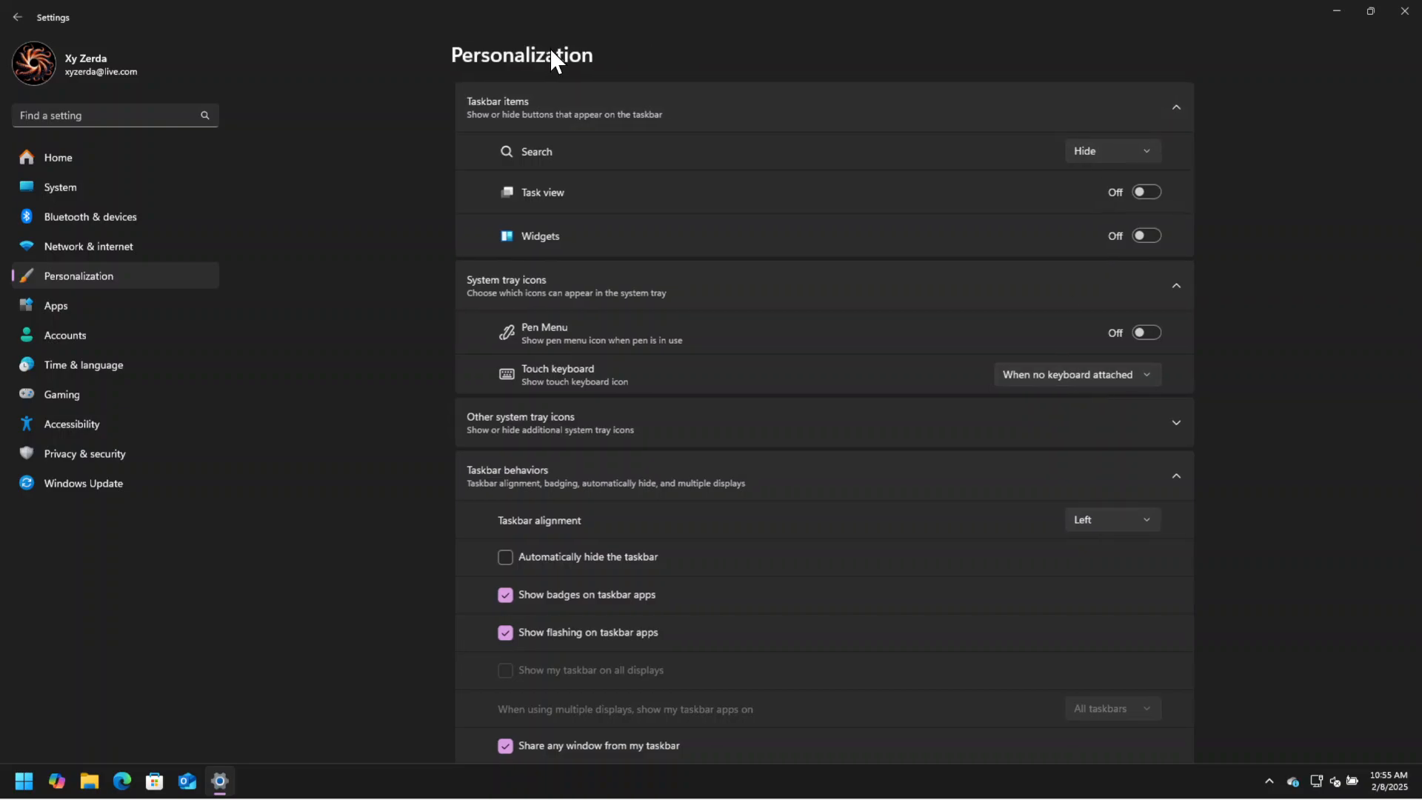
scroll(537, 660, down, 2)
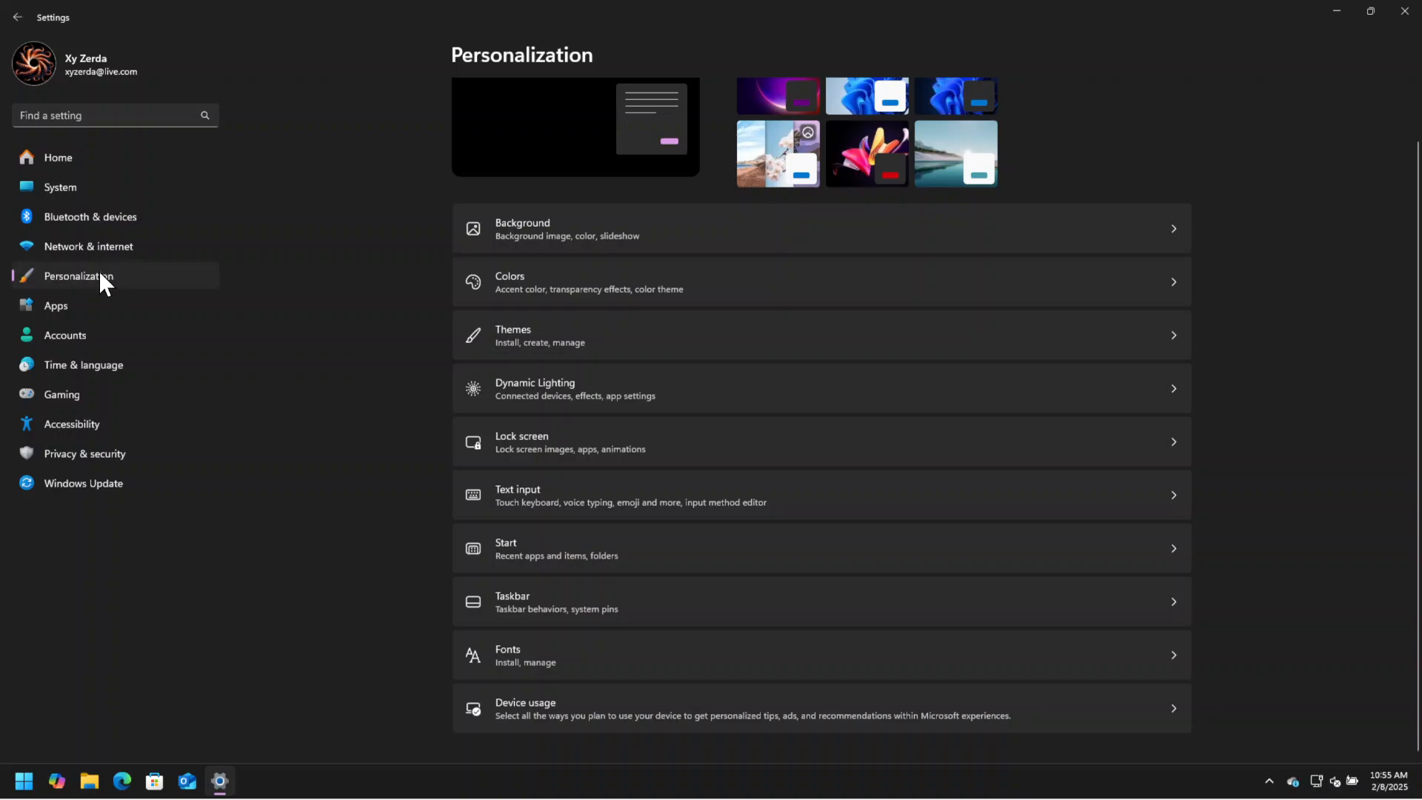
click(109, 452)
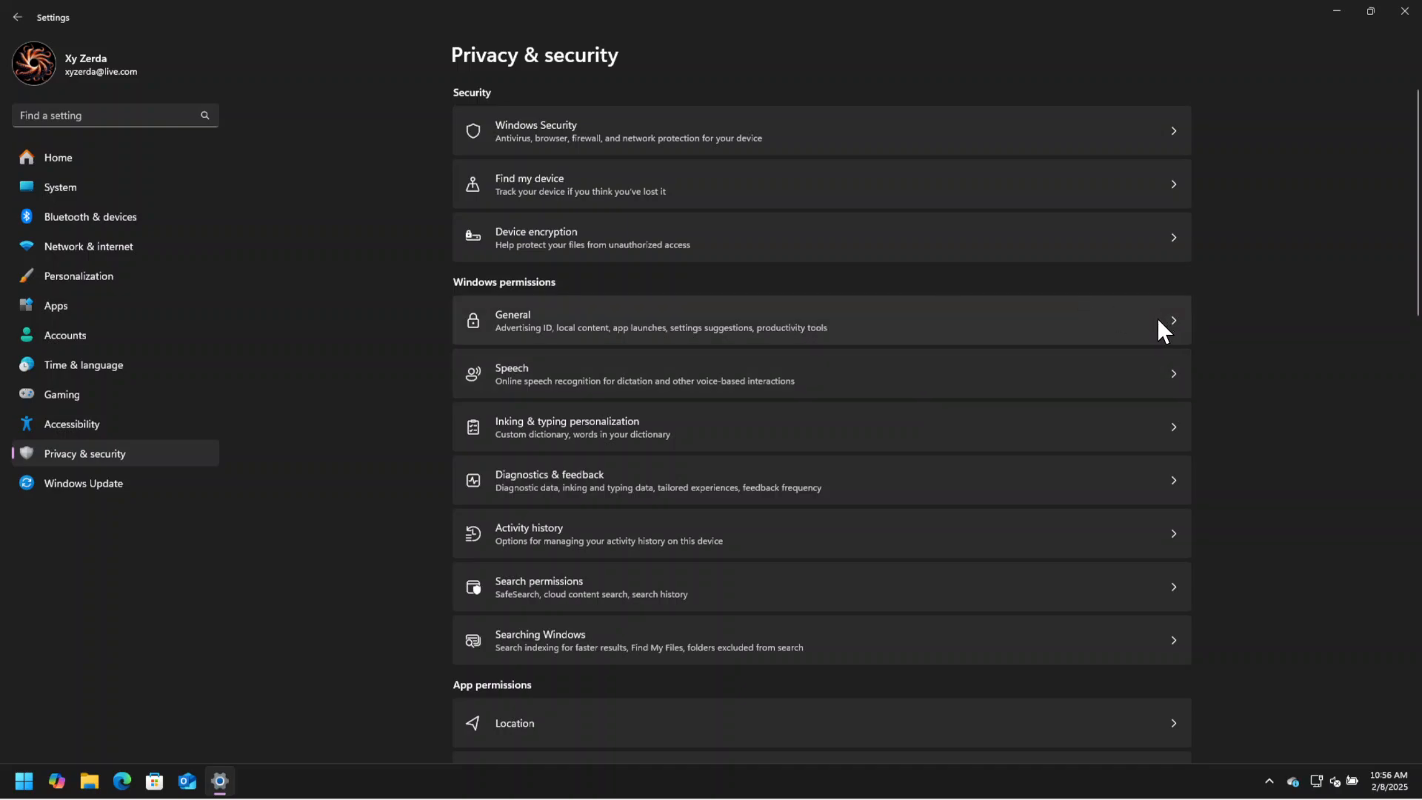
click(647, 316)
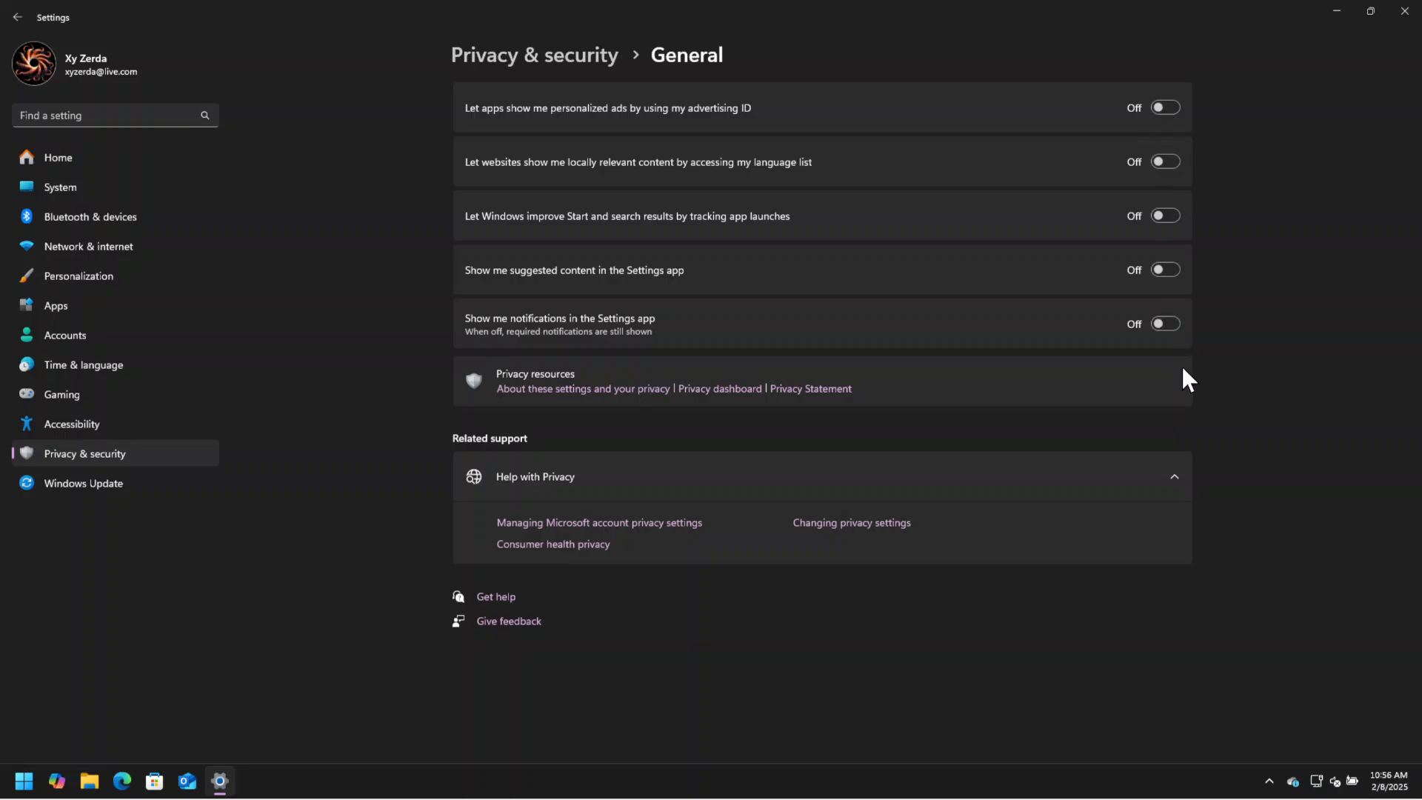
Review the Inking & typing personalization and Diagnostics & feedback pages and return to Privacy & security.
click(570, 64)
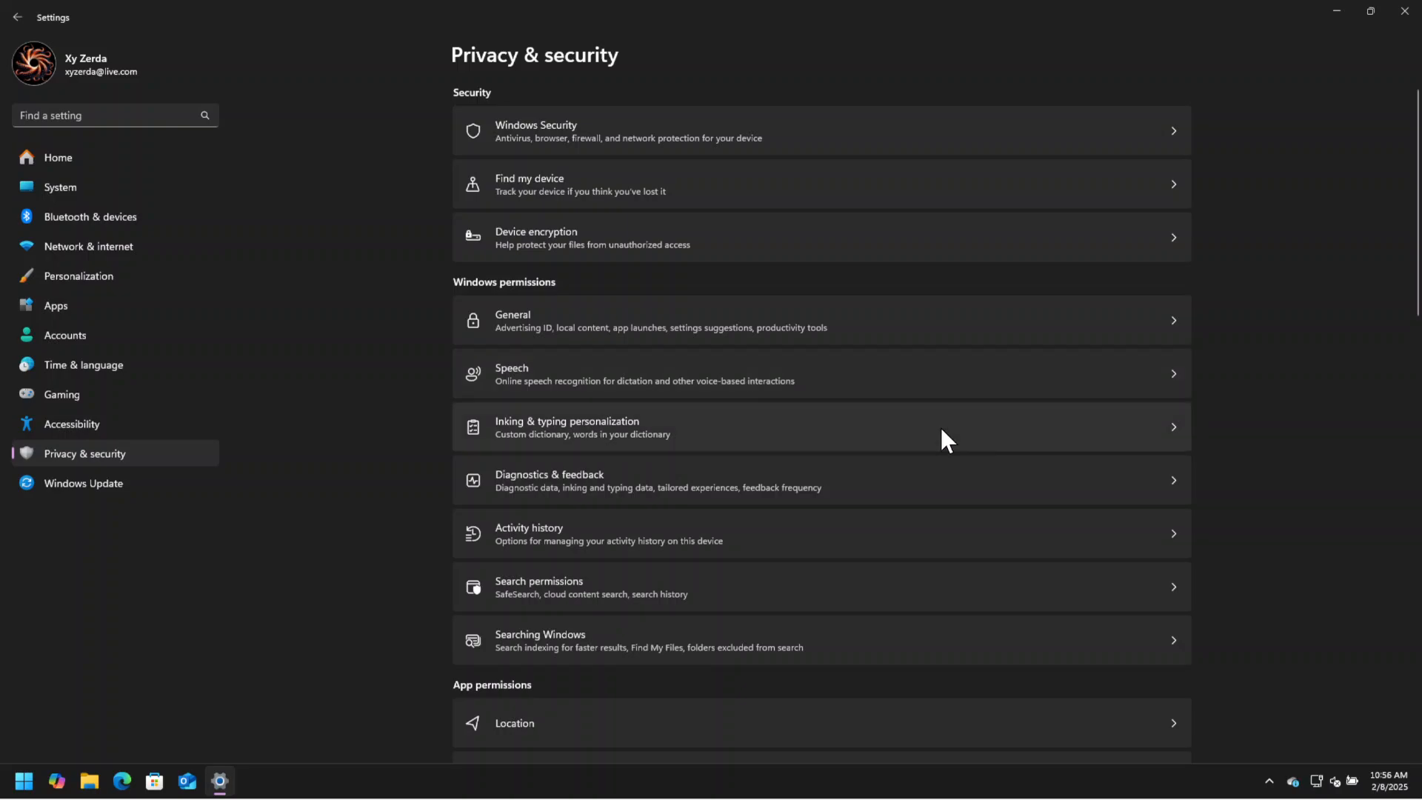
click(862, 438)
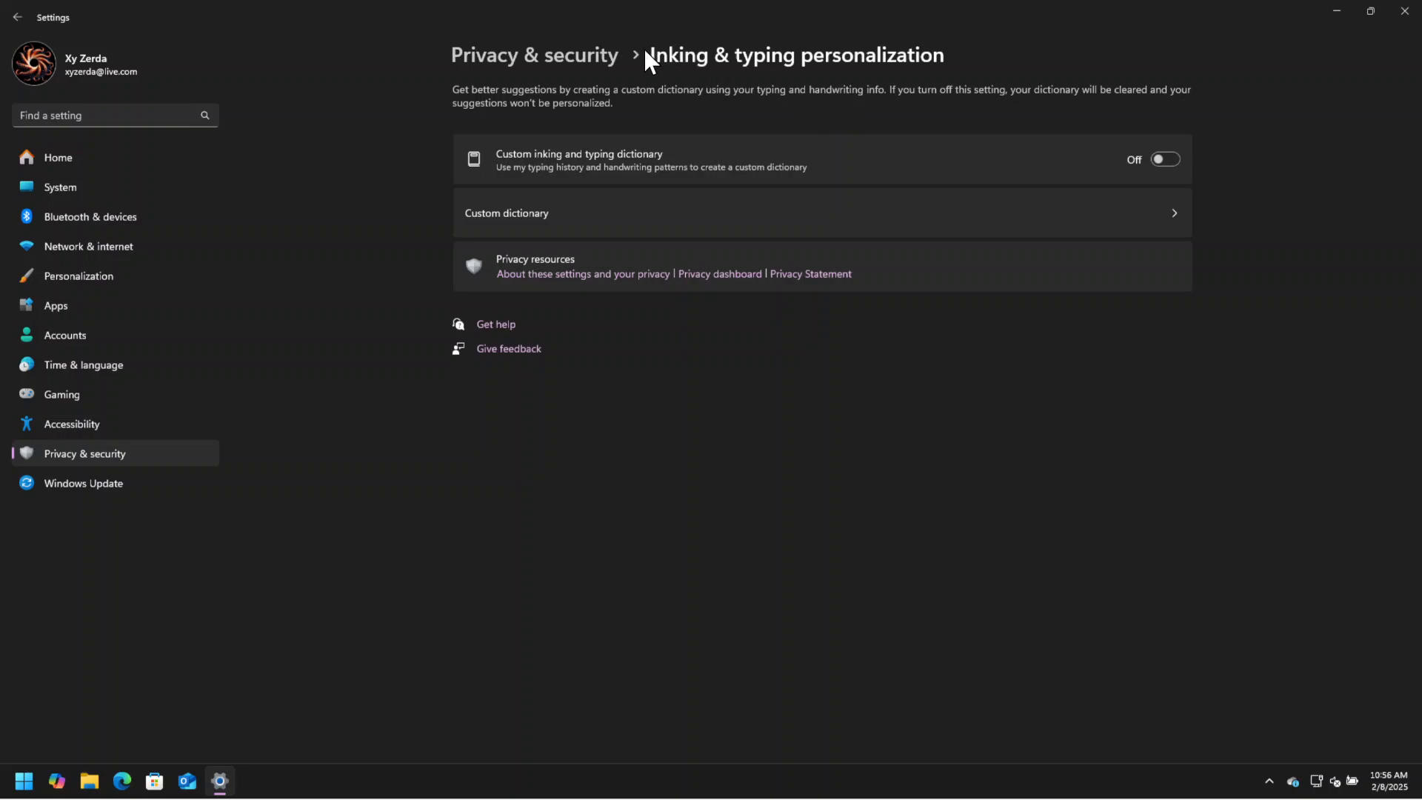
click(586, 53)
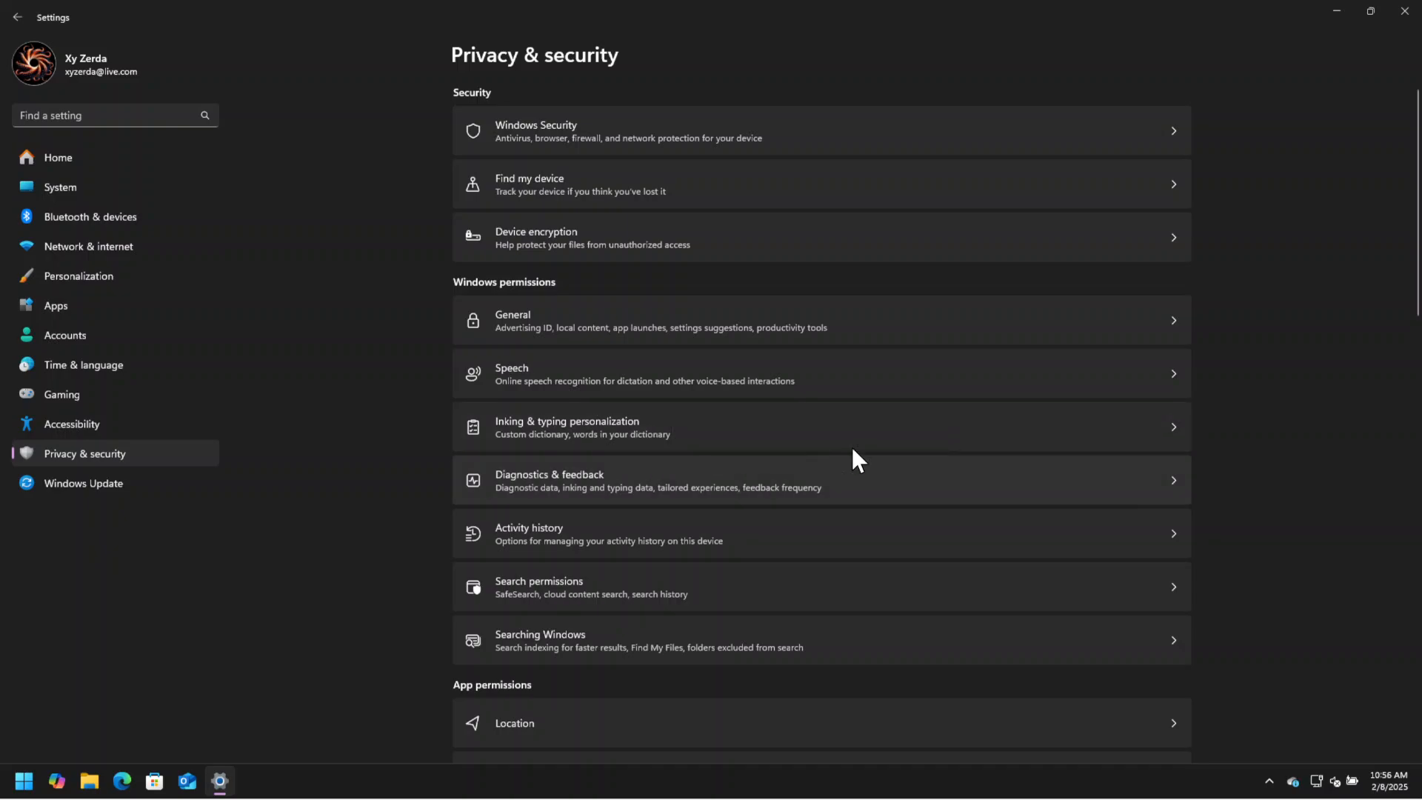
click(779, 483)
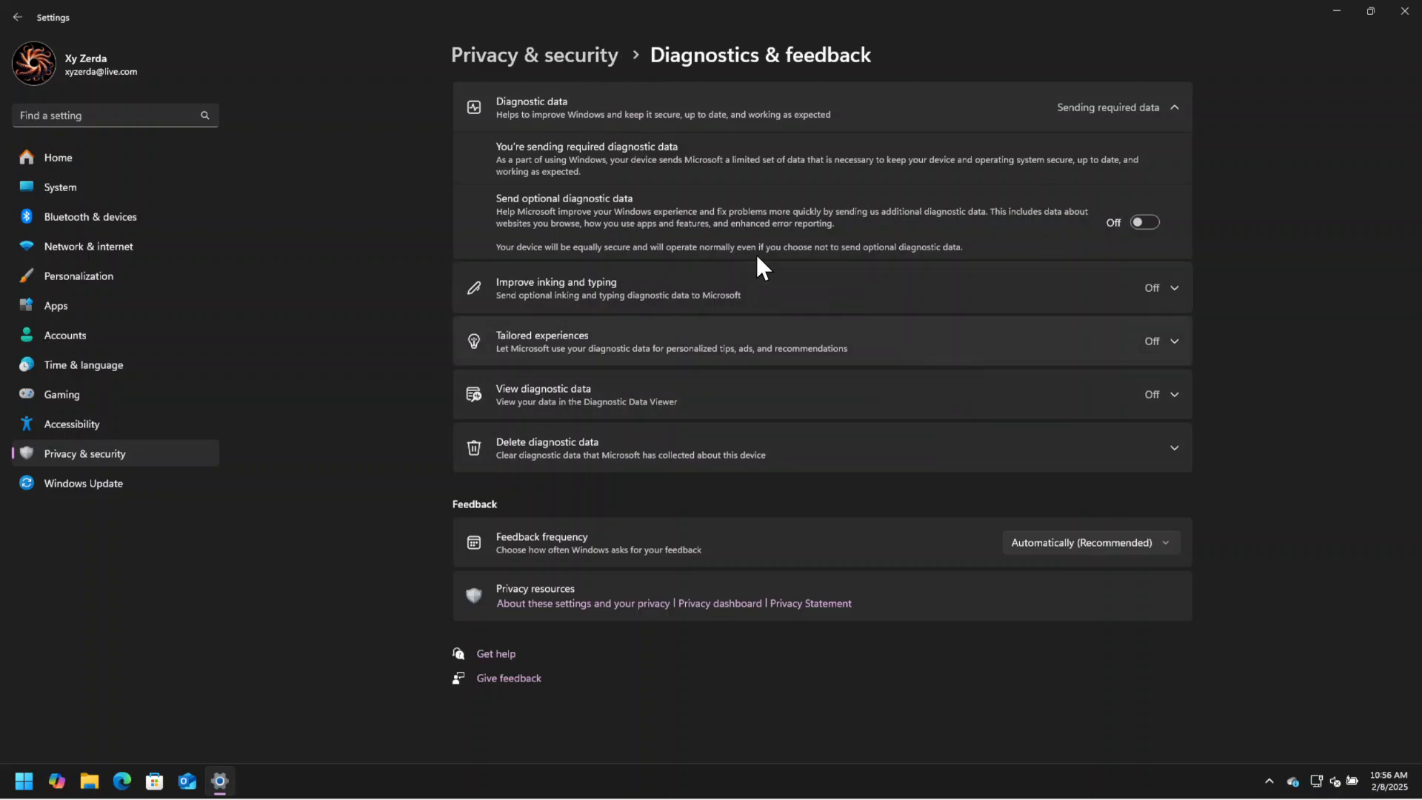
click(578, 53)
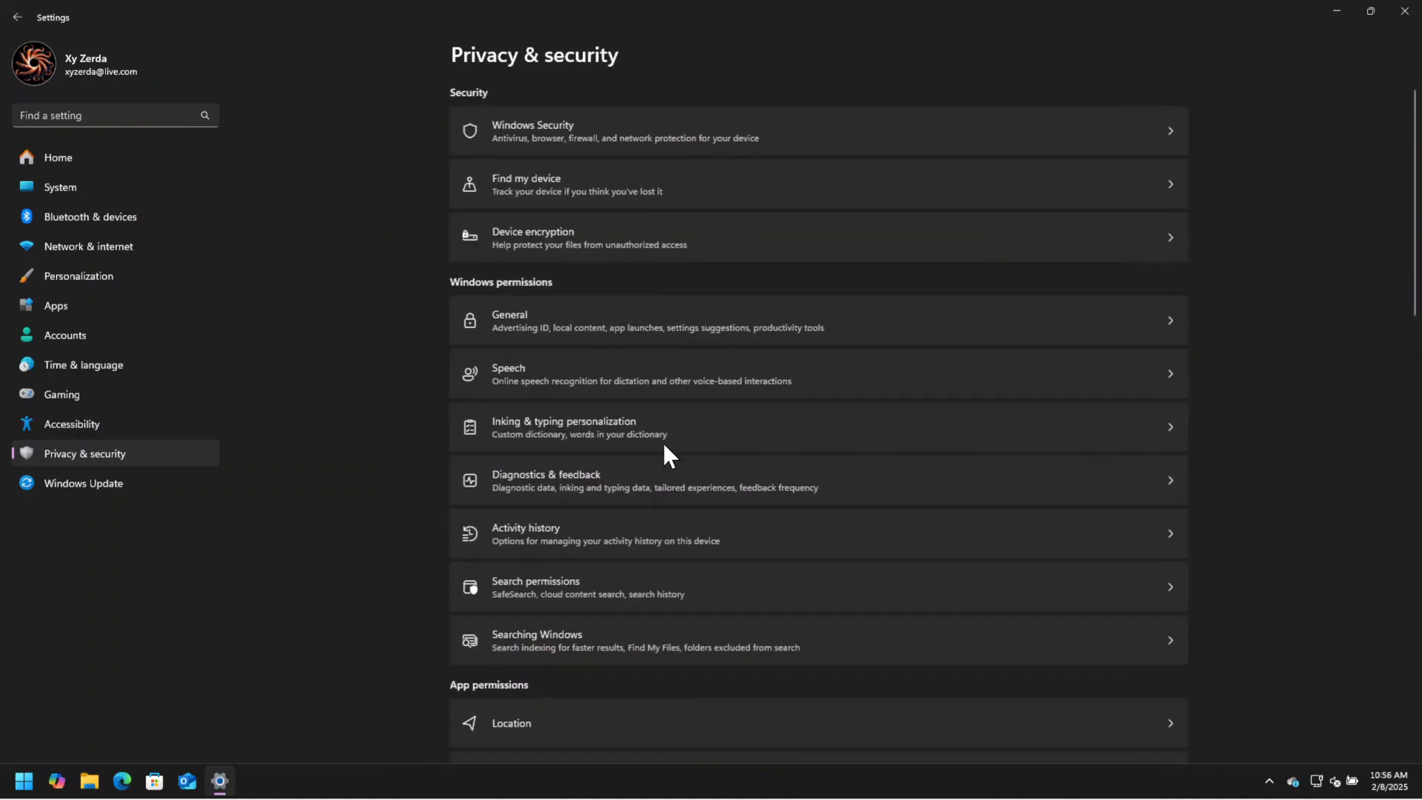
Turn off storing activity history on this device and return to the main Privacy & security page.
click(692, 544)
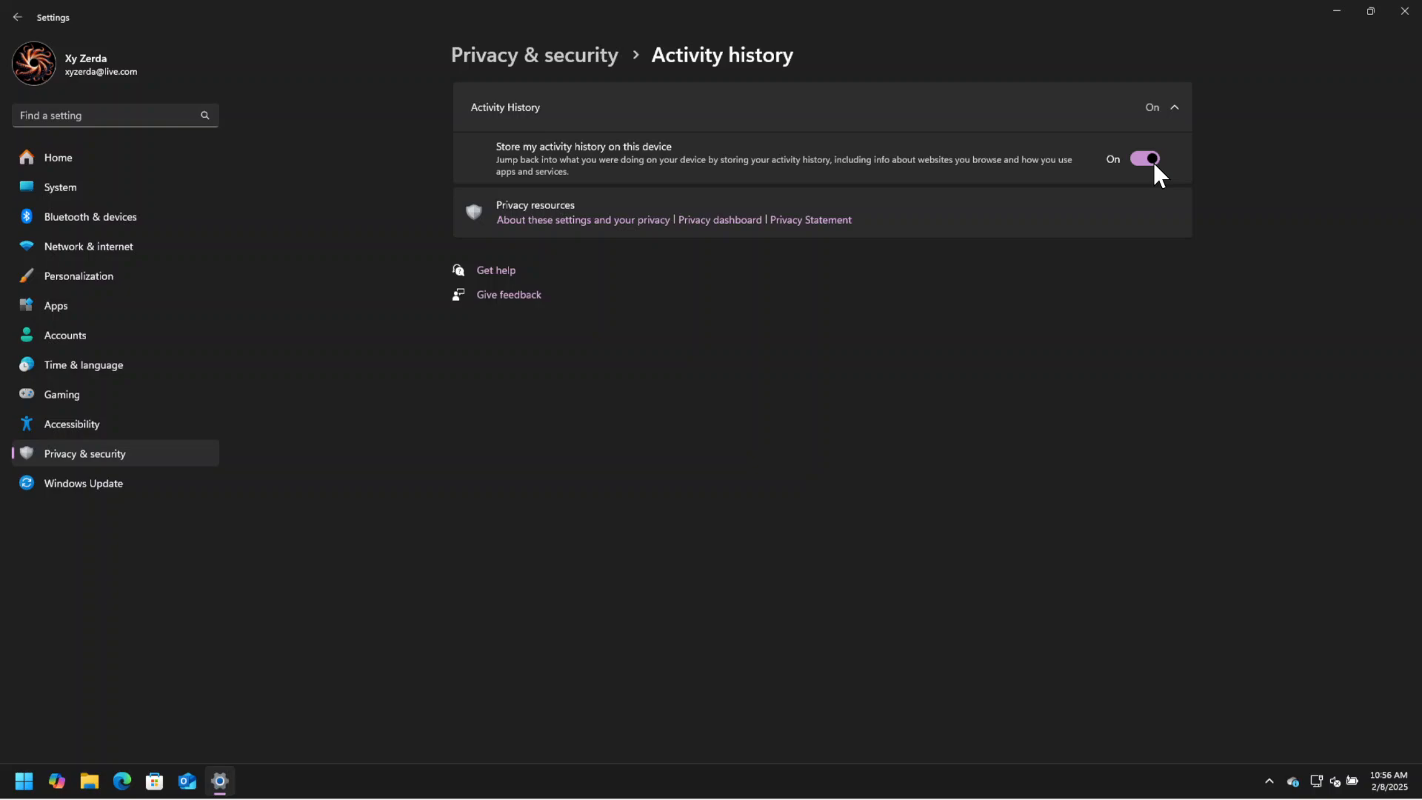
click(1155, 166)
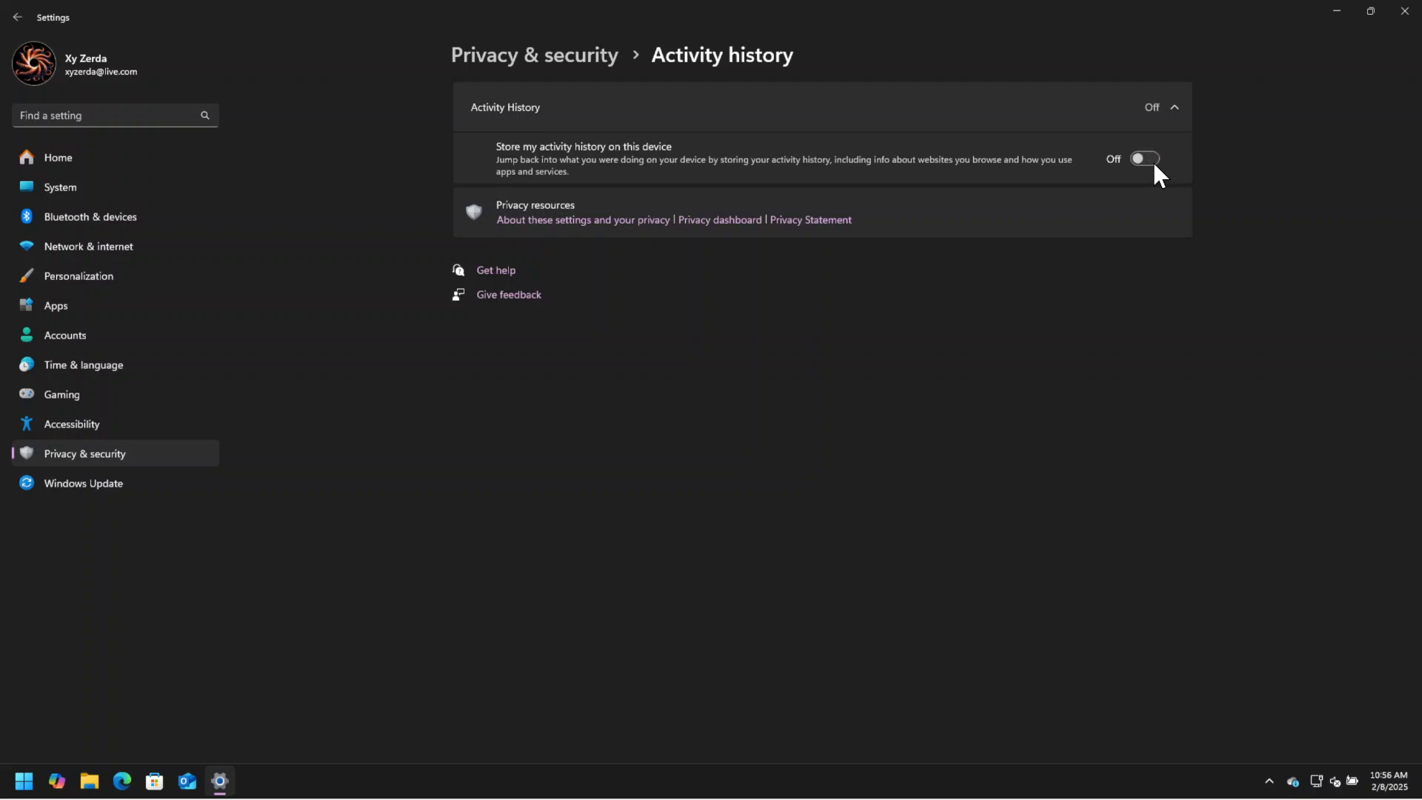
click(561, 56)
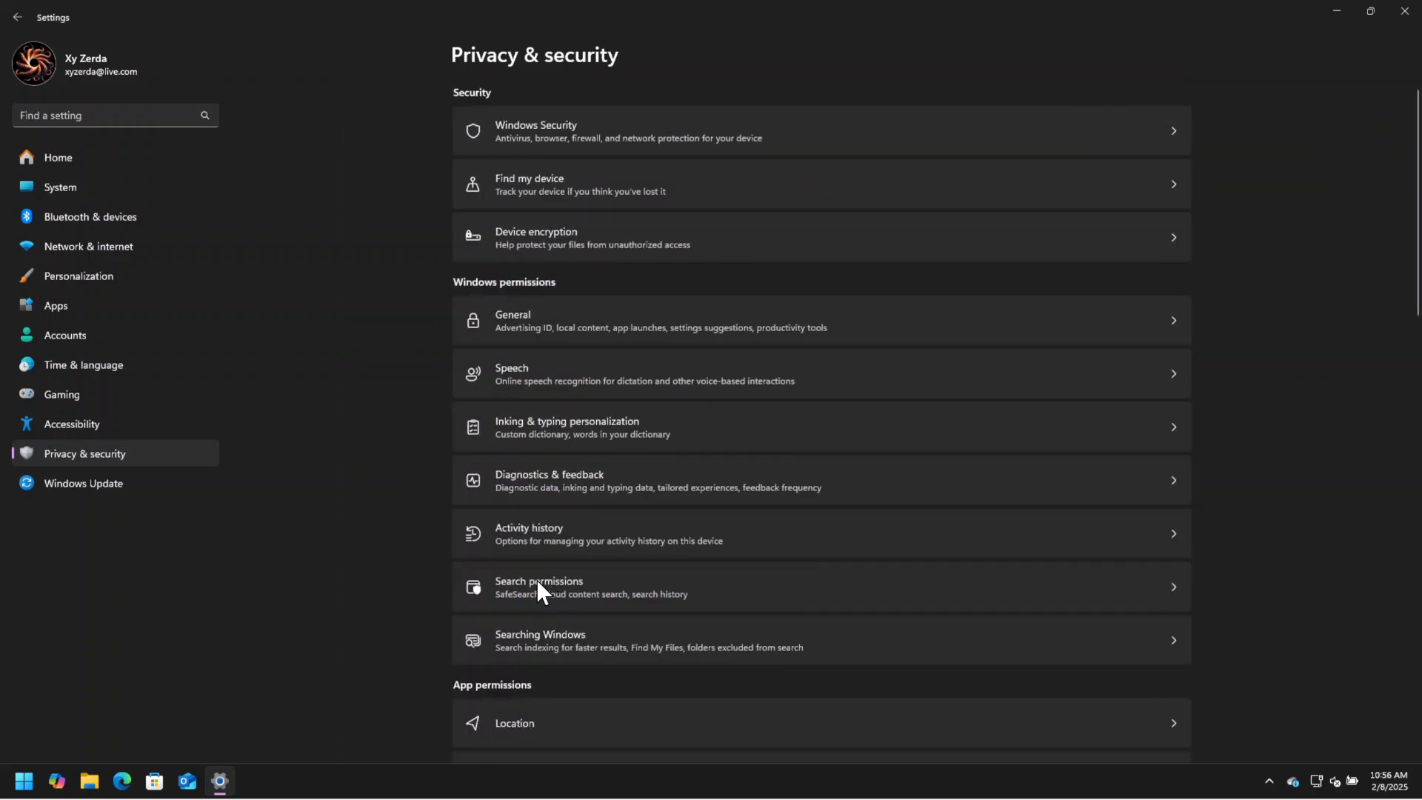
In Search permissions, set SafeSearch to Off and turn off cloud content search for Microsoft and work or school accounts.
click(585, 596)
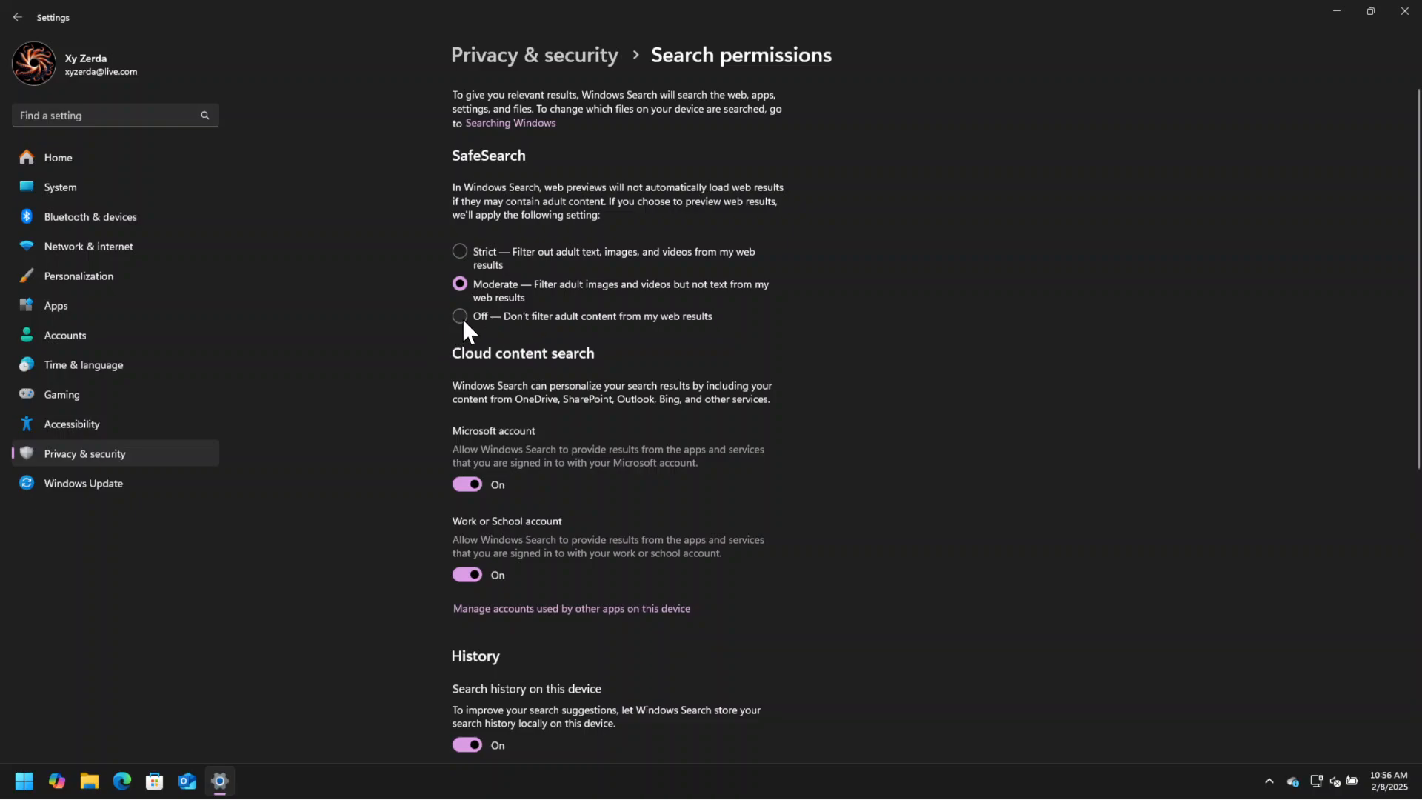
click(461, 317)
scroll(825, 394, down, 5)
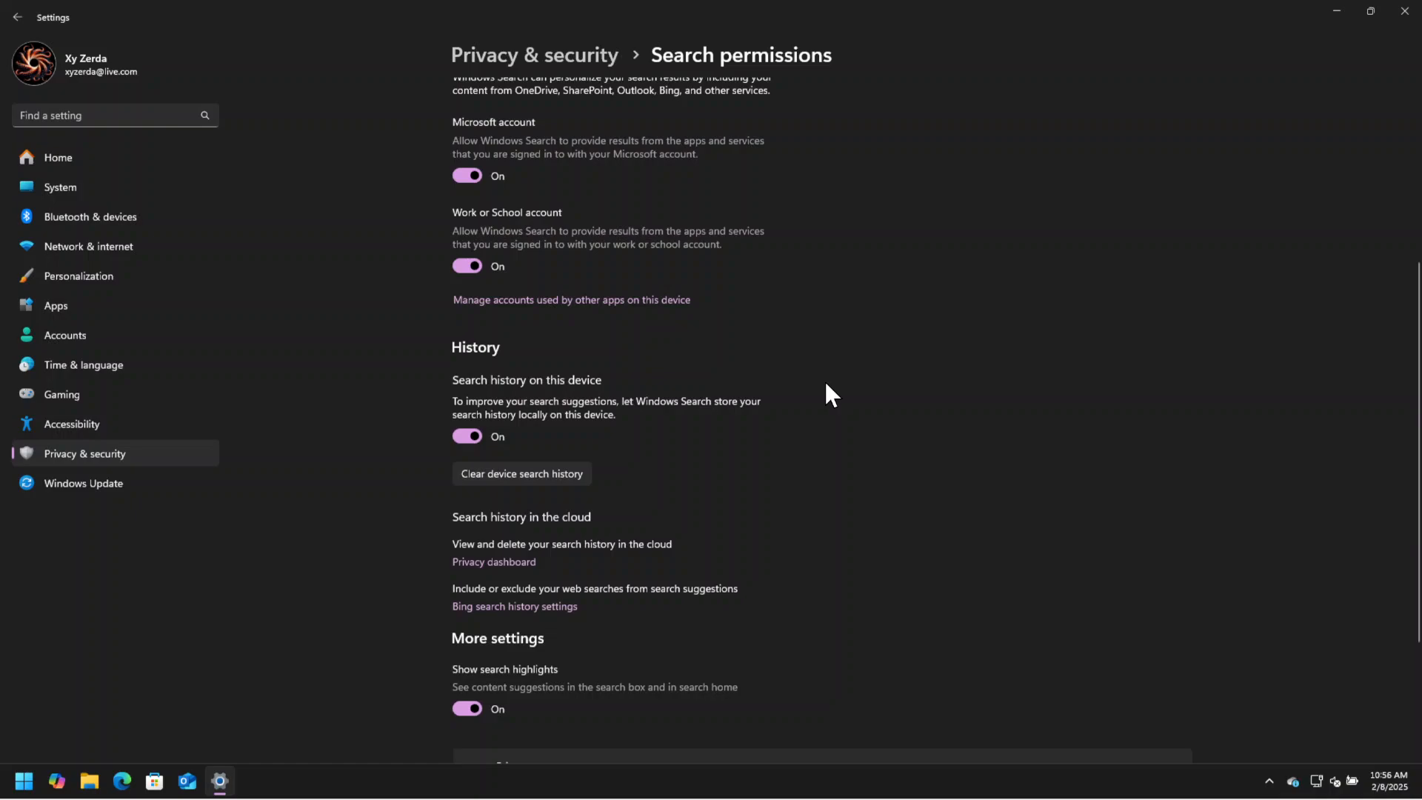
scroll(826, 385, up, 1)
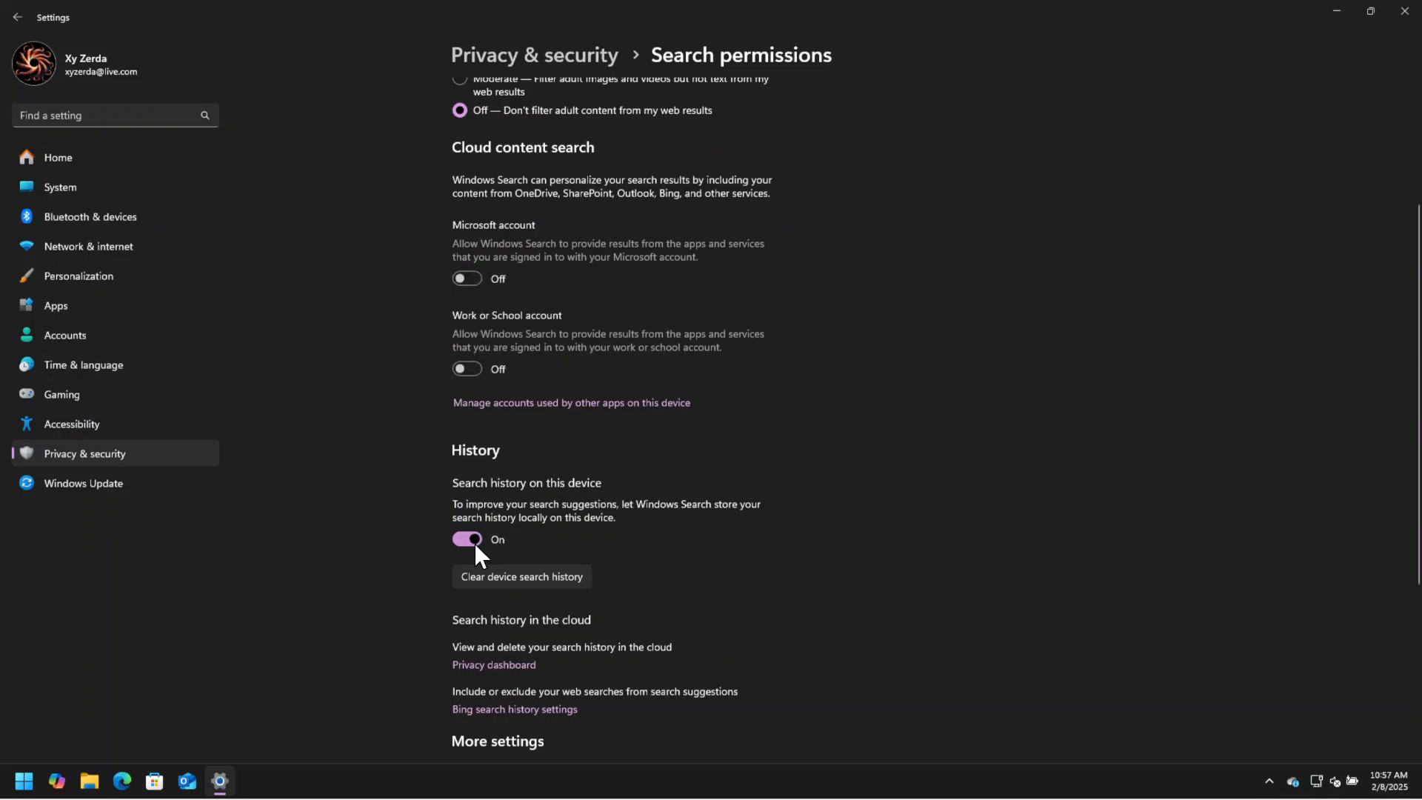
Turn off search history on this device and search highlights.
scroll(563, 484, down, 3)
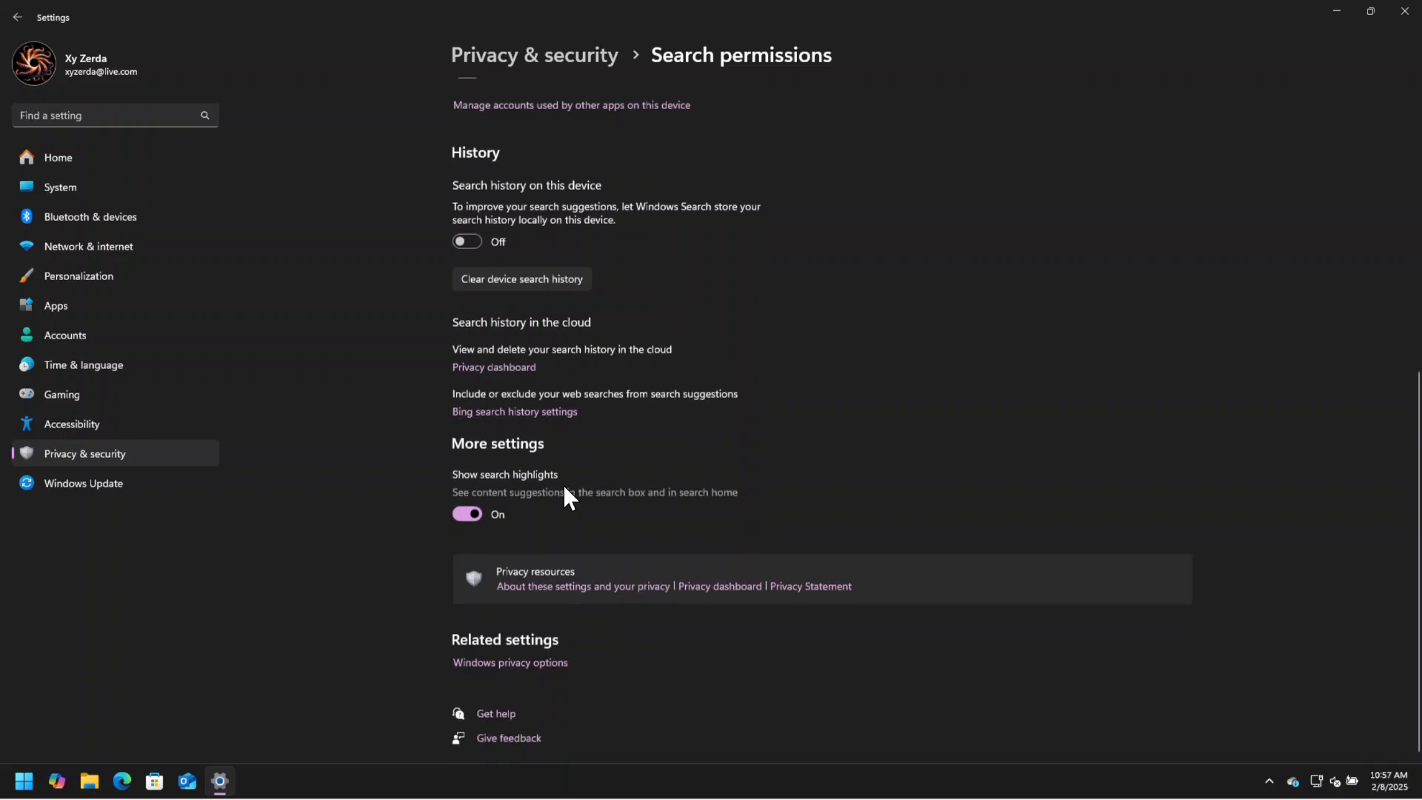
click(471, 516)
scroll(583, 419, up, 5)
scroll(584, 415, down, 3)
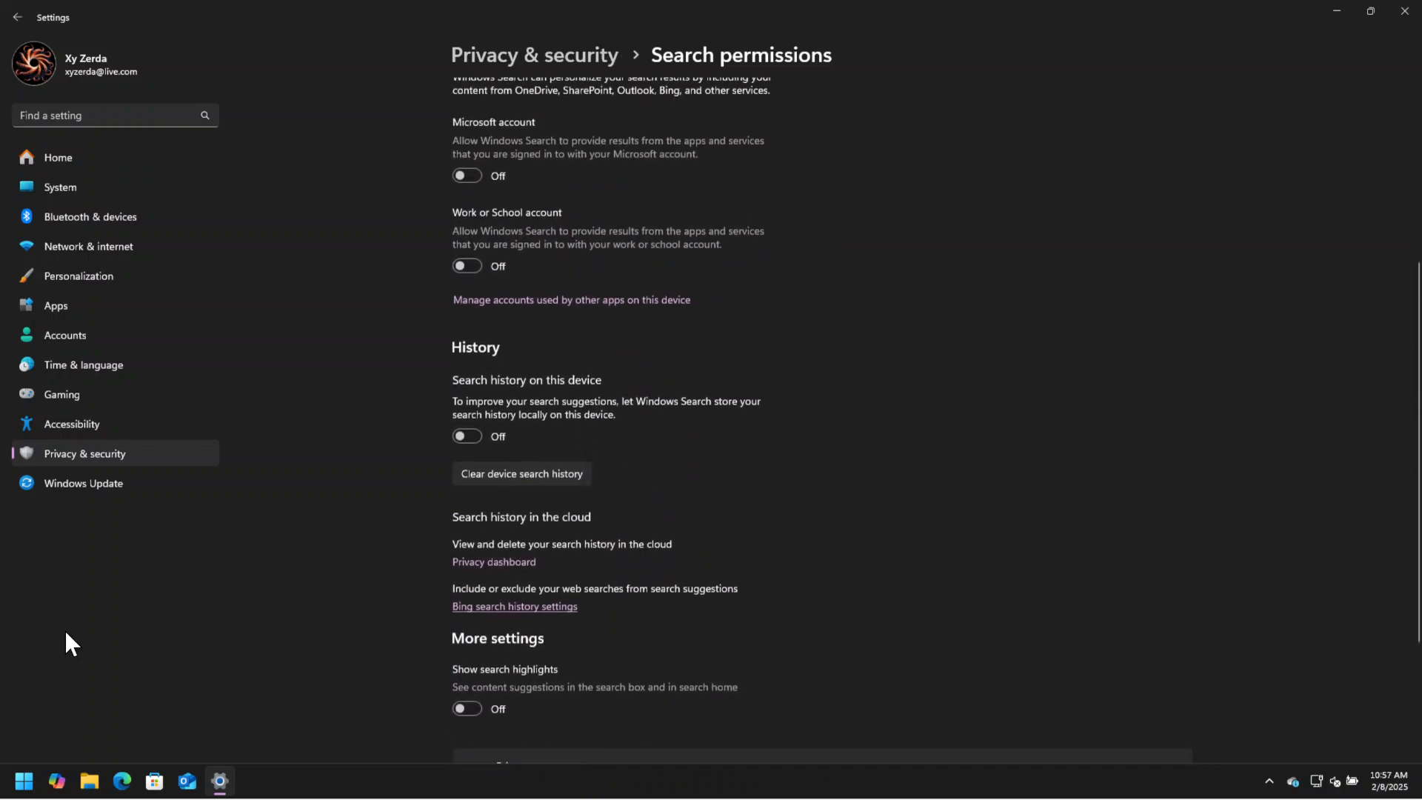
Search for "asdac" from the Start menu to test whether web suggestions are offered.
click(23, 778)
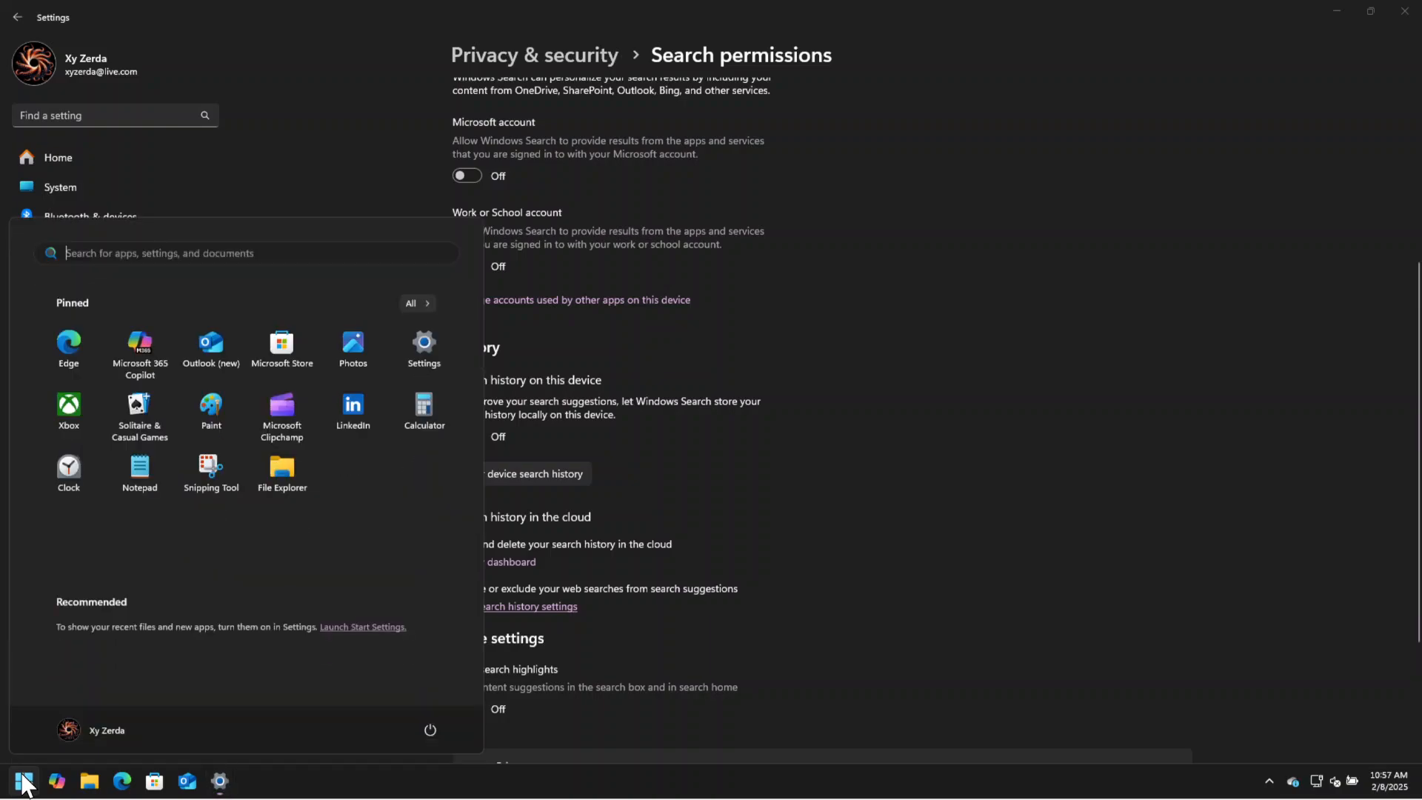
text(asdac)
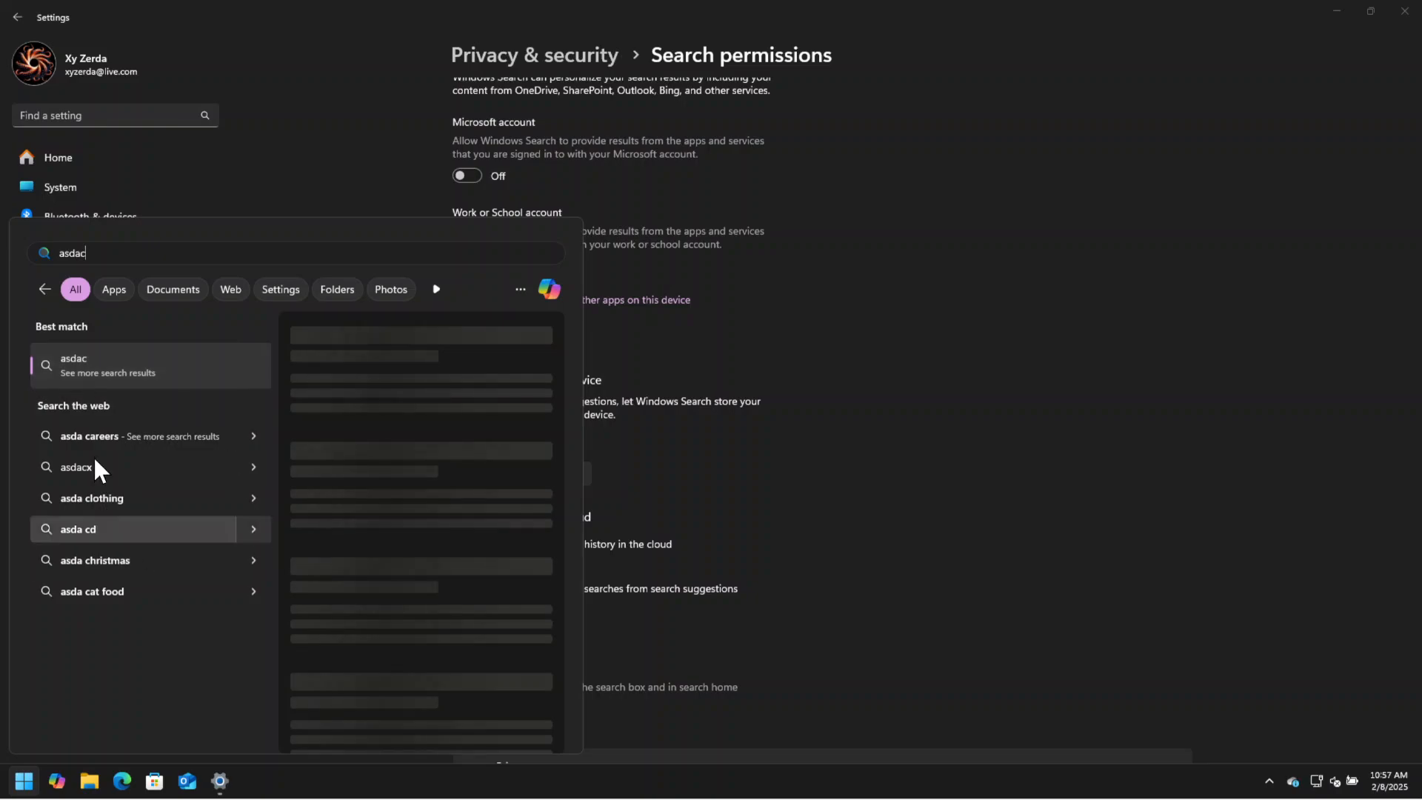
Dismiss the Start search, set Find my files under Searching Windows to Enhanced, and return to the main Privacy & security page.
click(1076, 460)
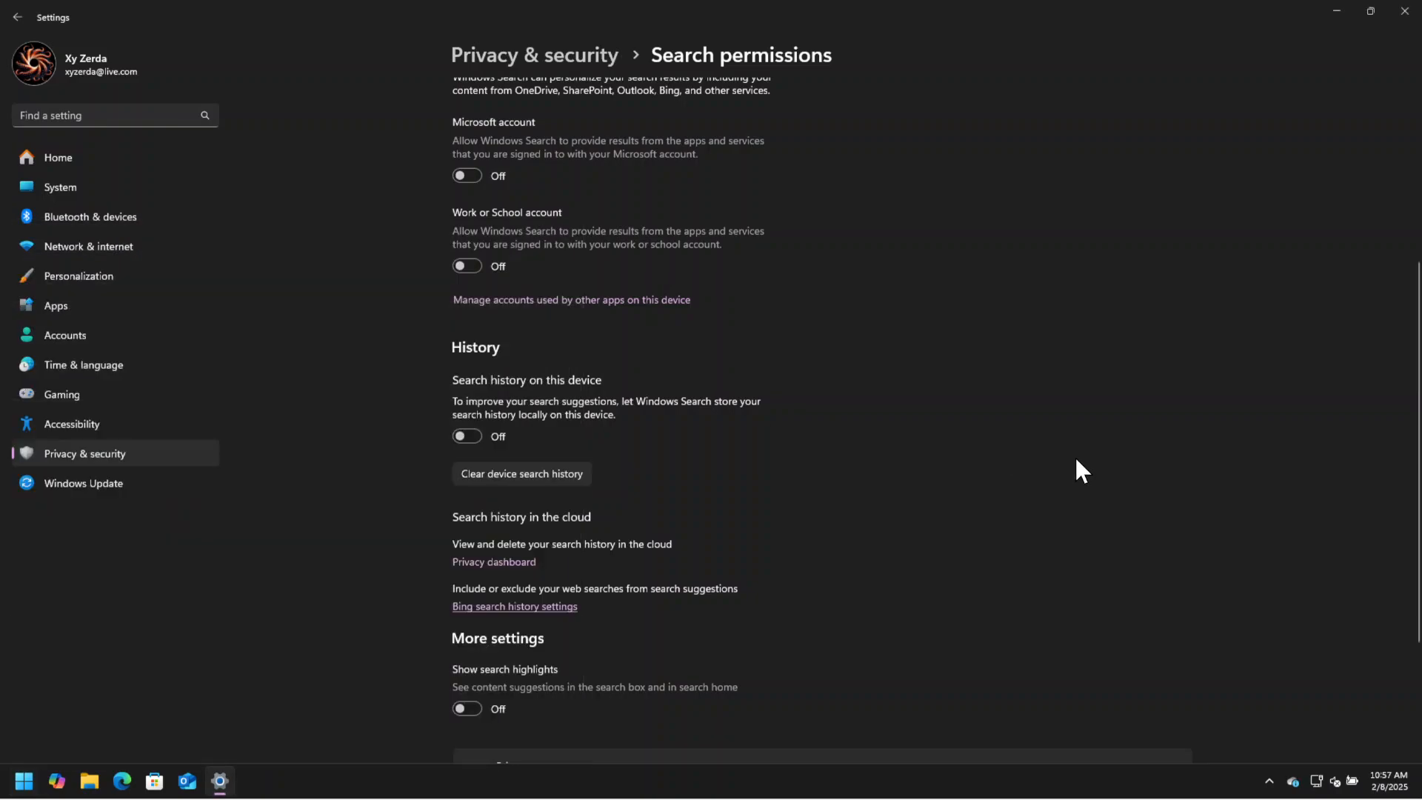
scroll(497, 432, up, 5)
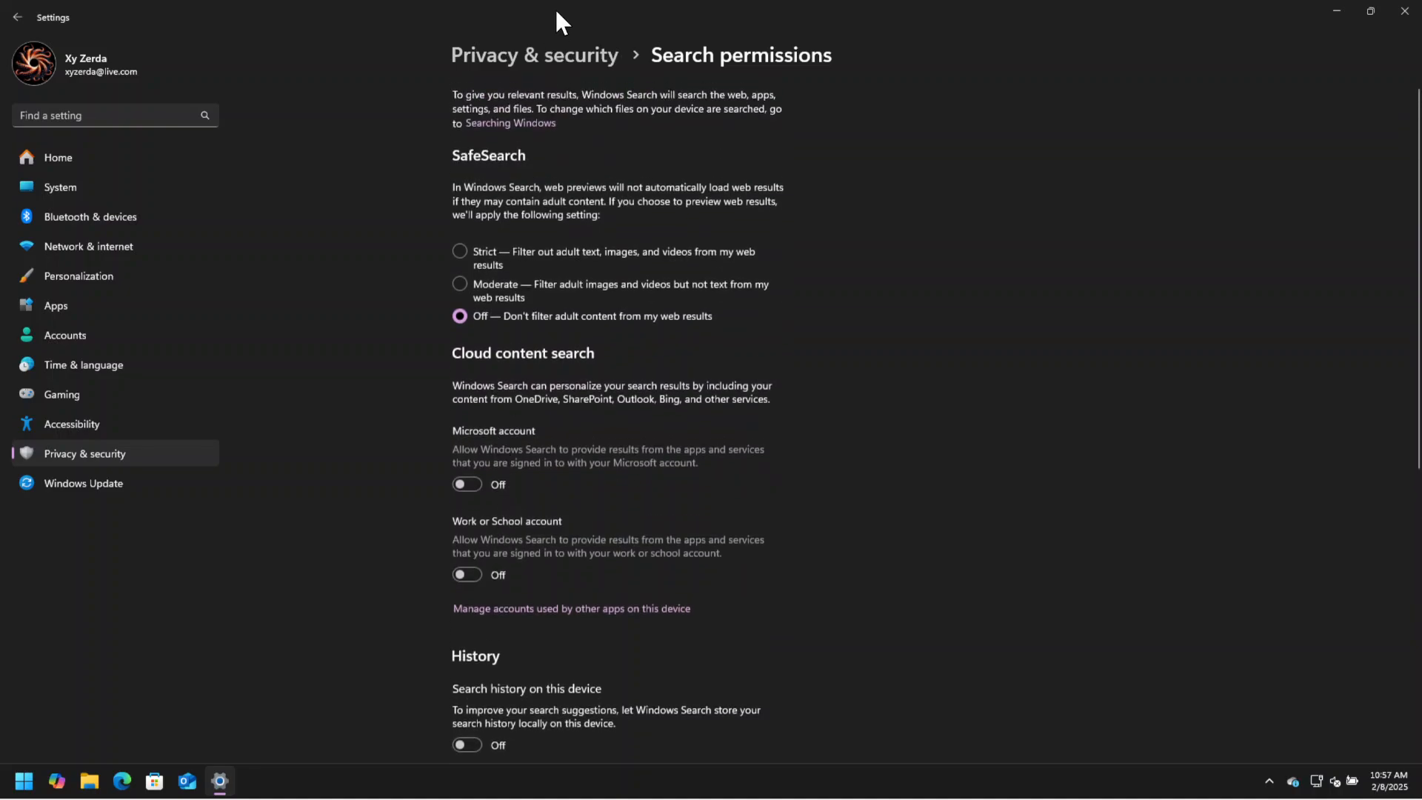
click(539, 54)
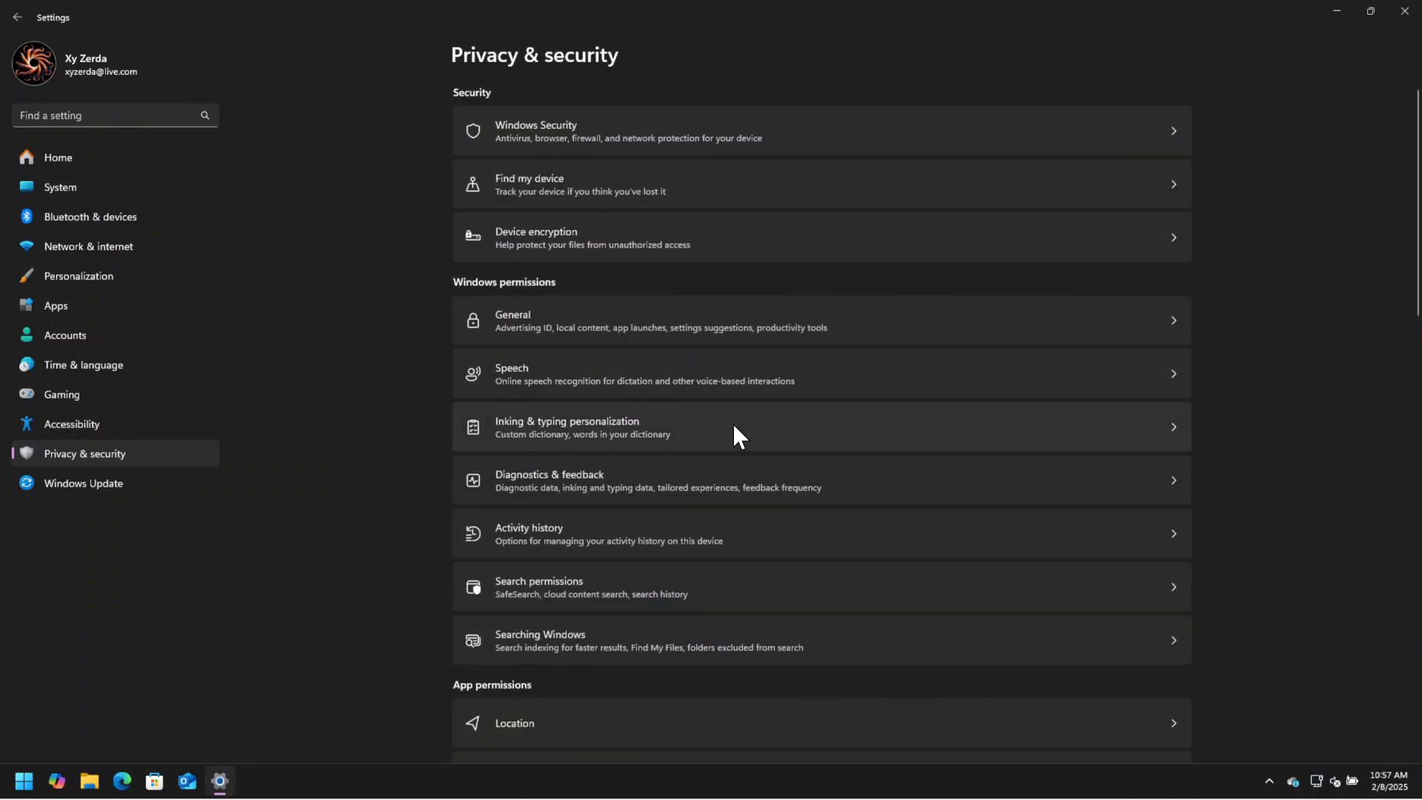
click(625, 642)
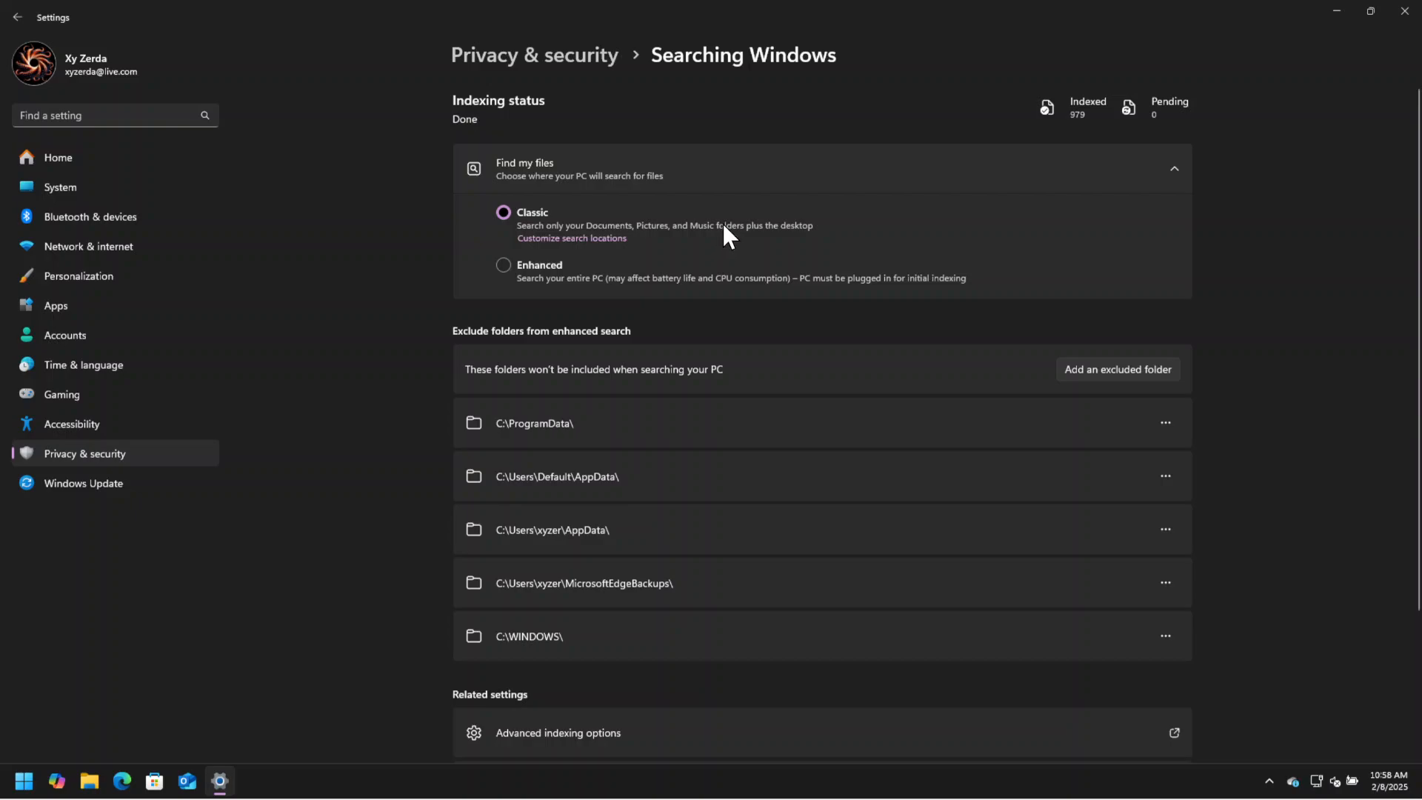
click(503, 265)
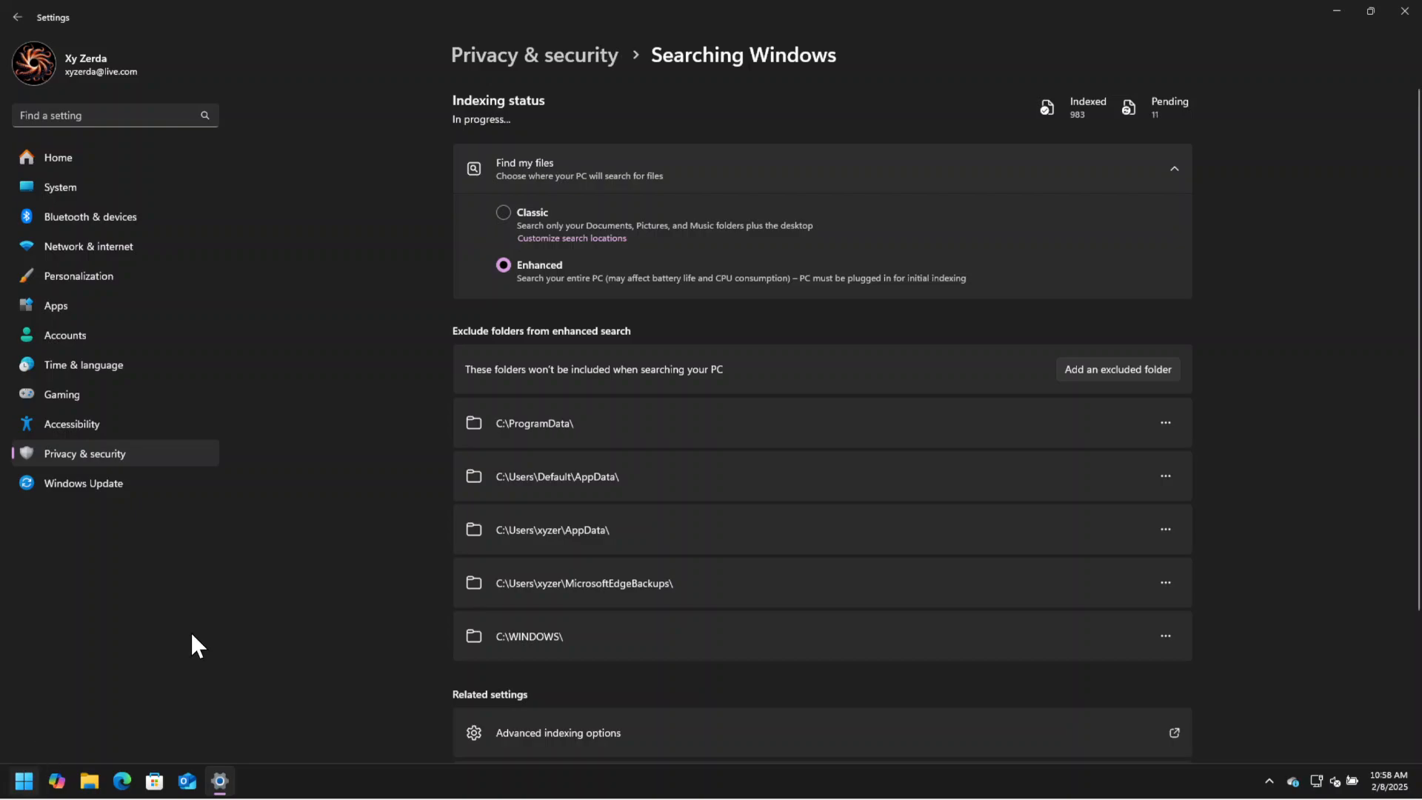
click(560, 59)
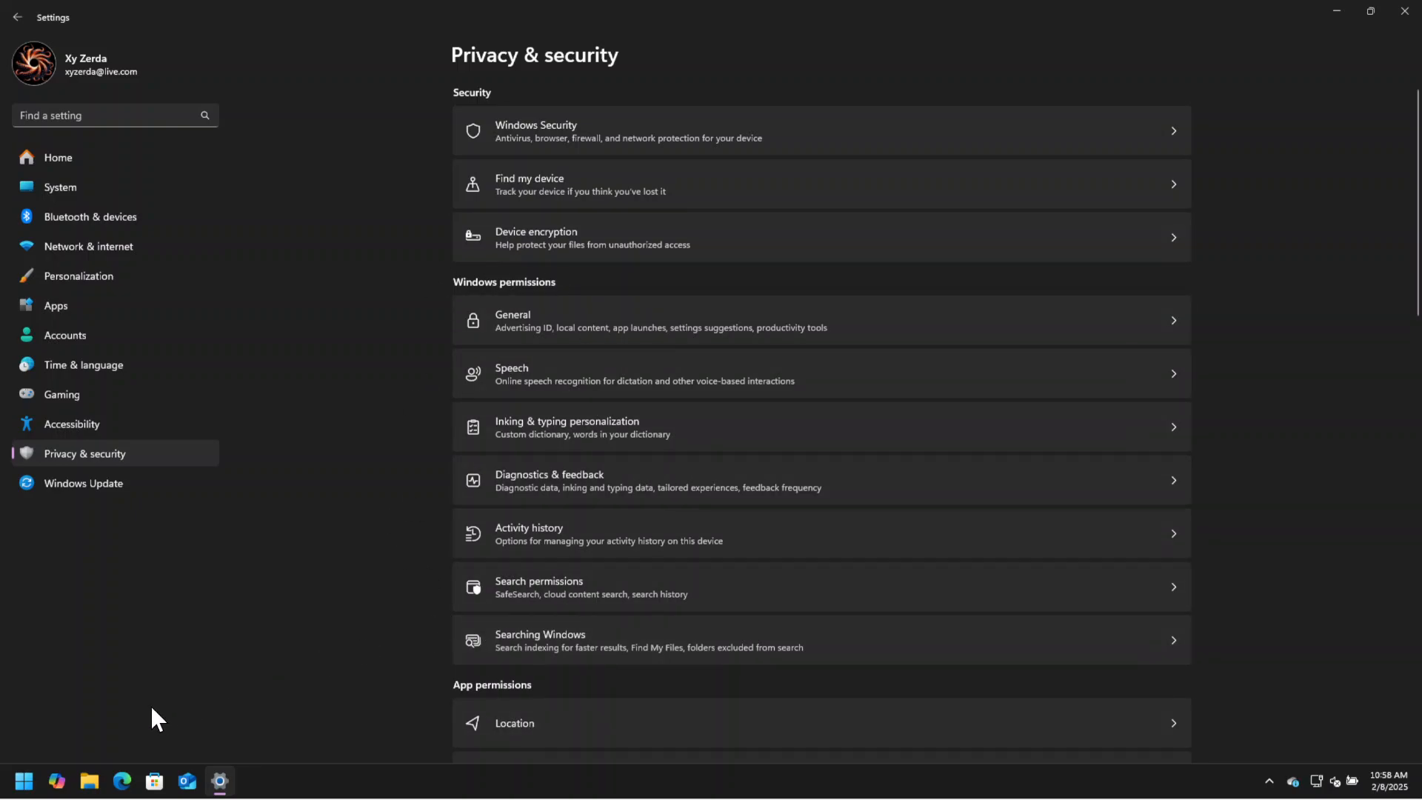
Turn off device encryption, confirm the decryption, and return to the main Privacy & security page.
click(667, 241)
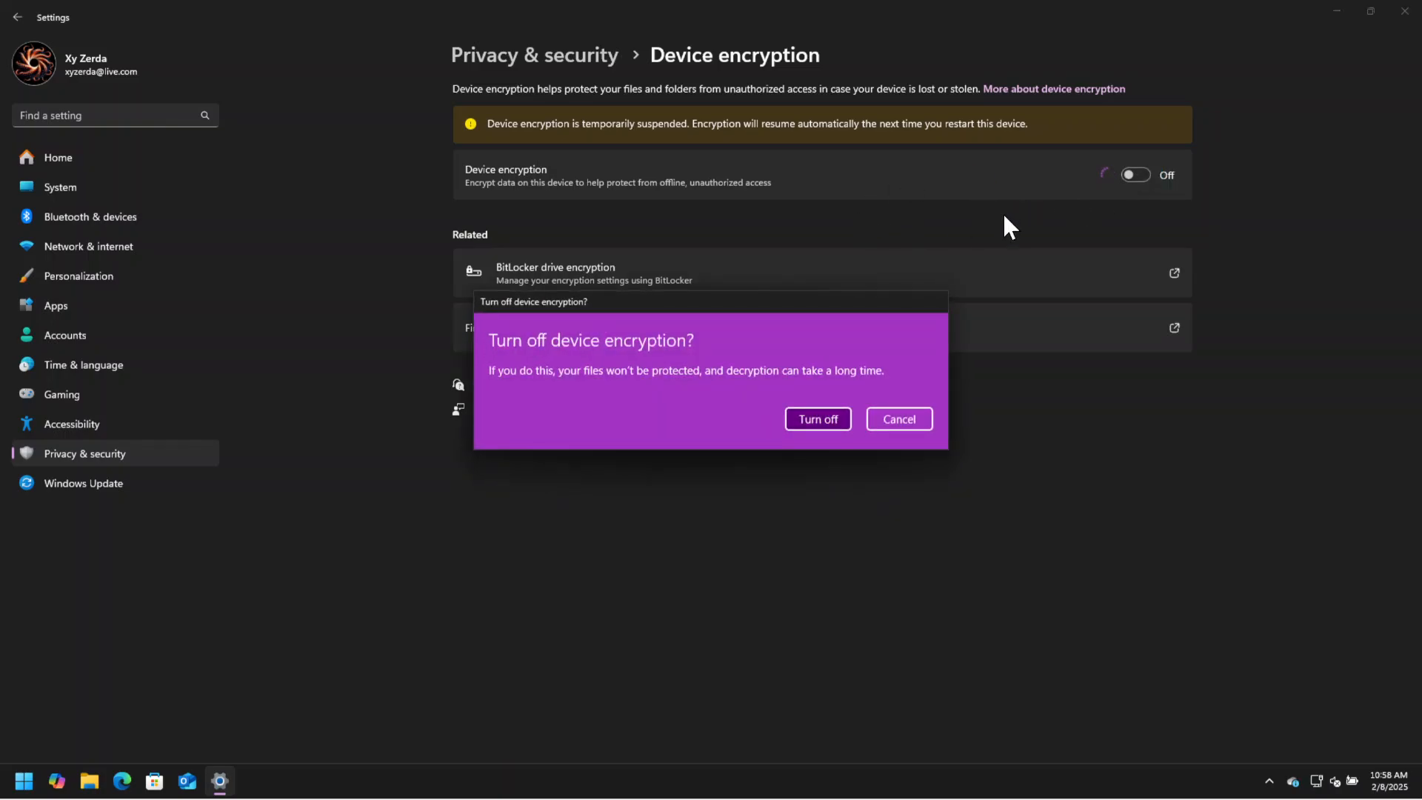
click(802, 413)
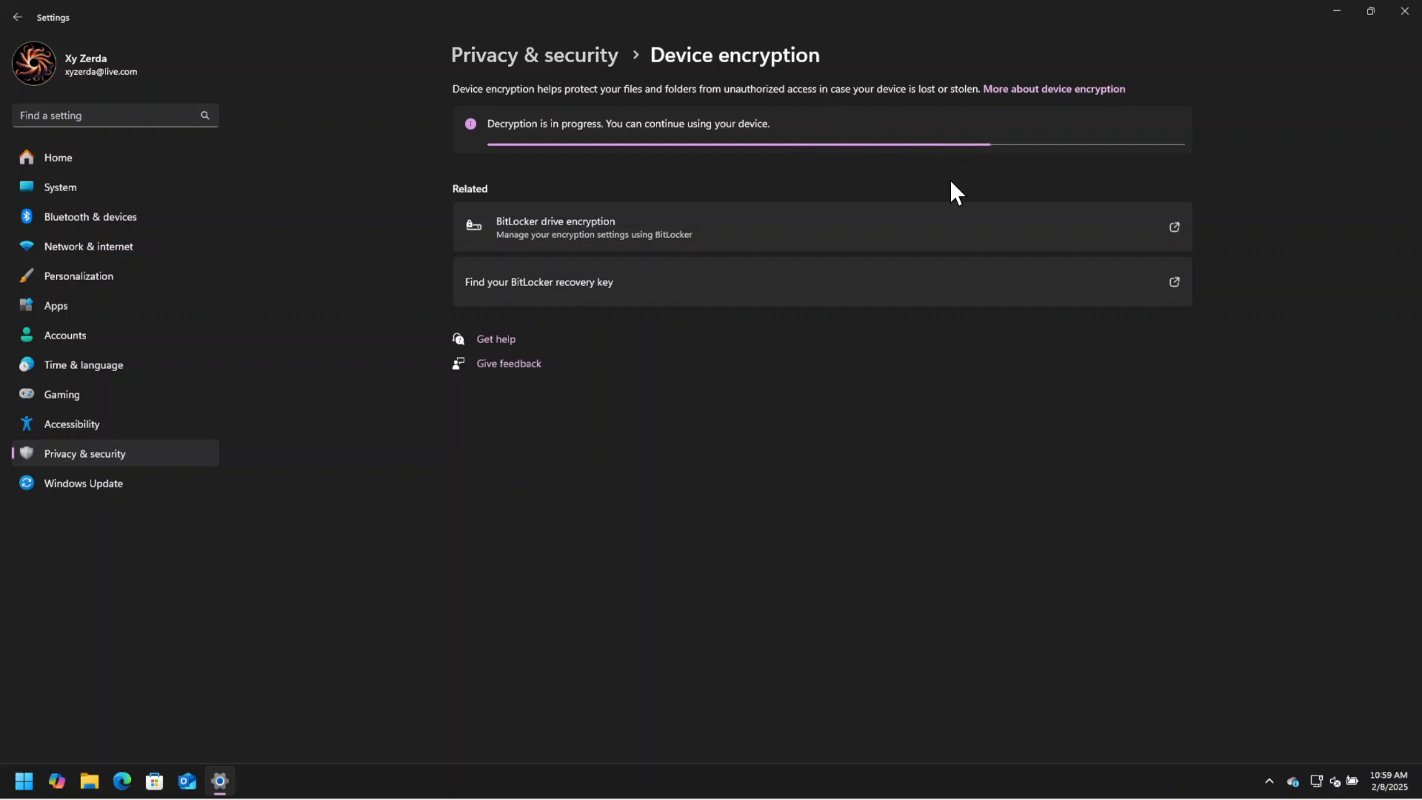
click(582, 55)
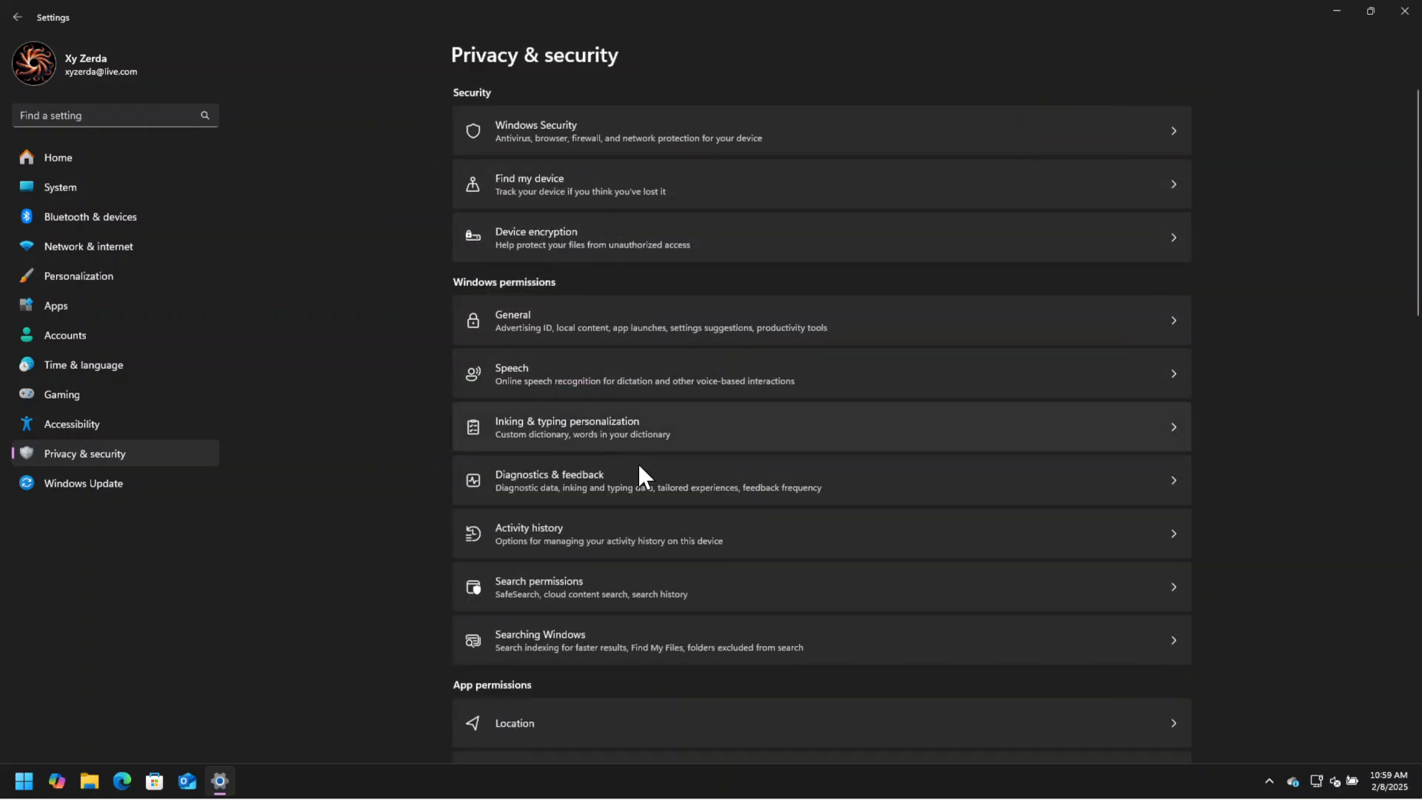
Open the list of installed apps in the Apps settings and look through it for unneeded apps.
scroll(575, 566, down, 8)
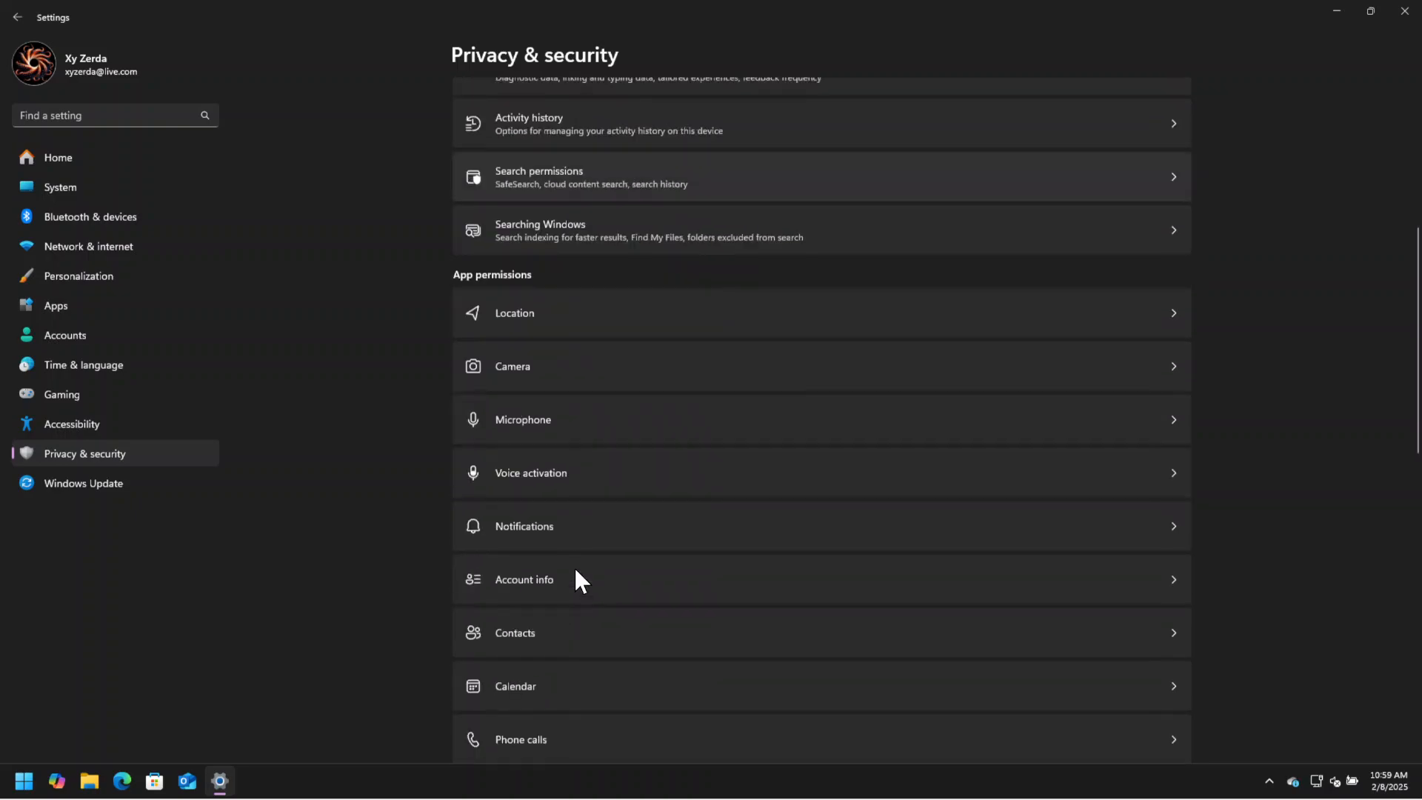
scroll(575, 566, up, 5)
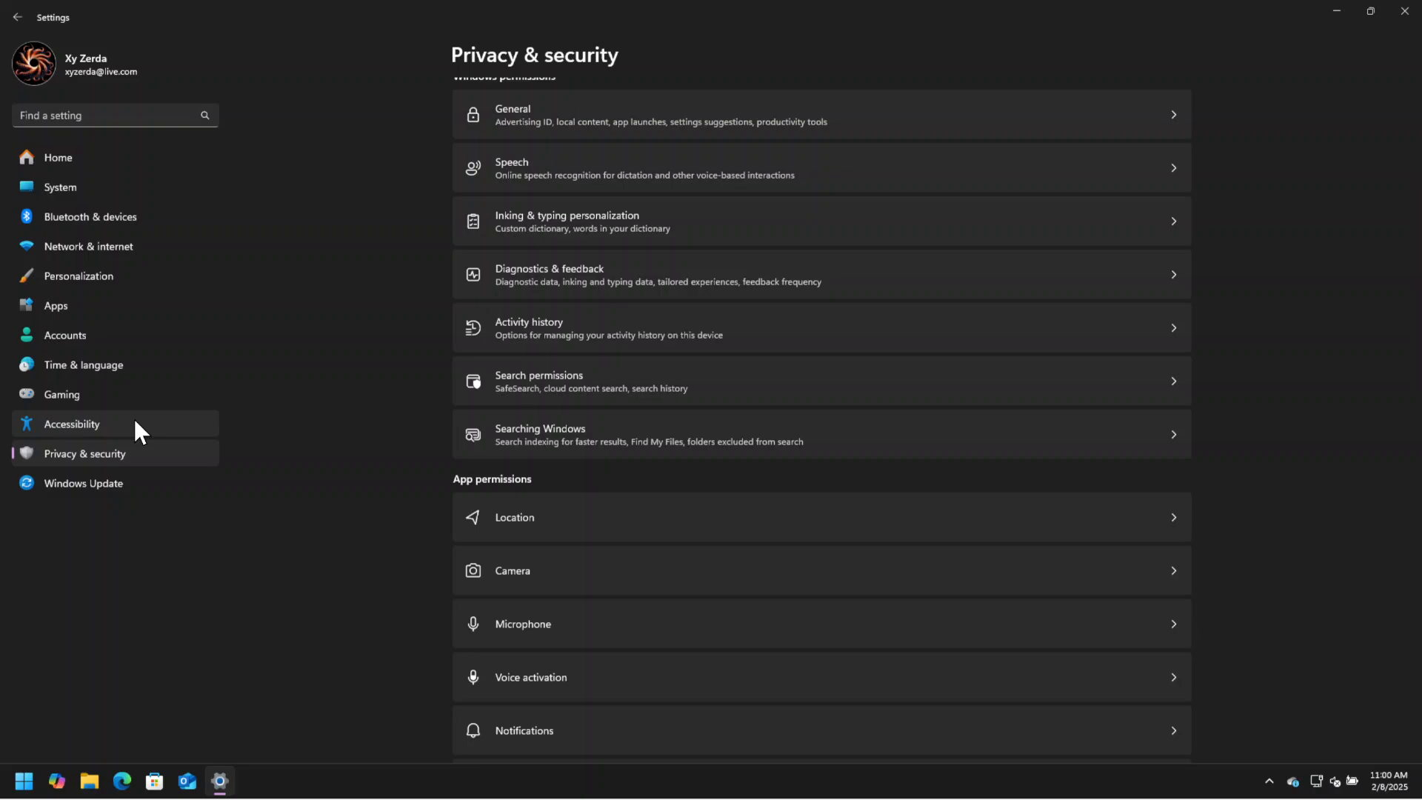
click(82, 308)
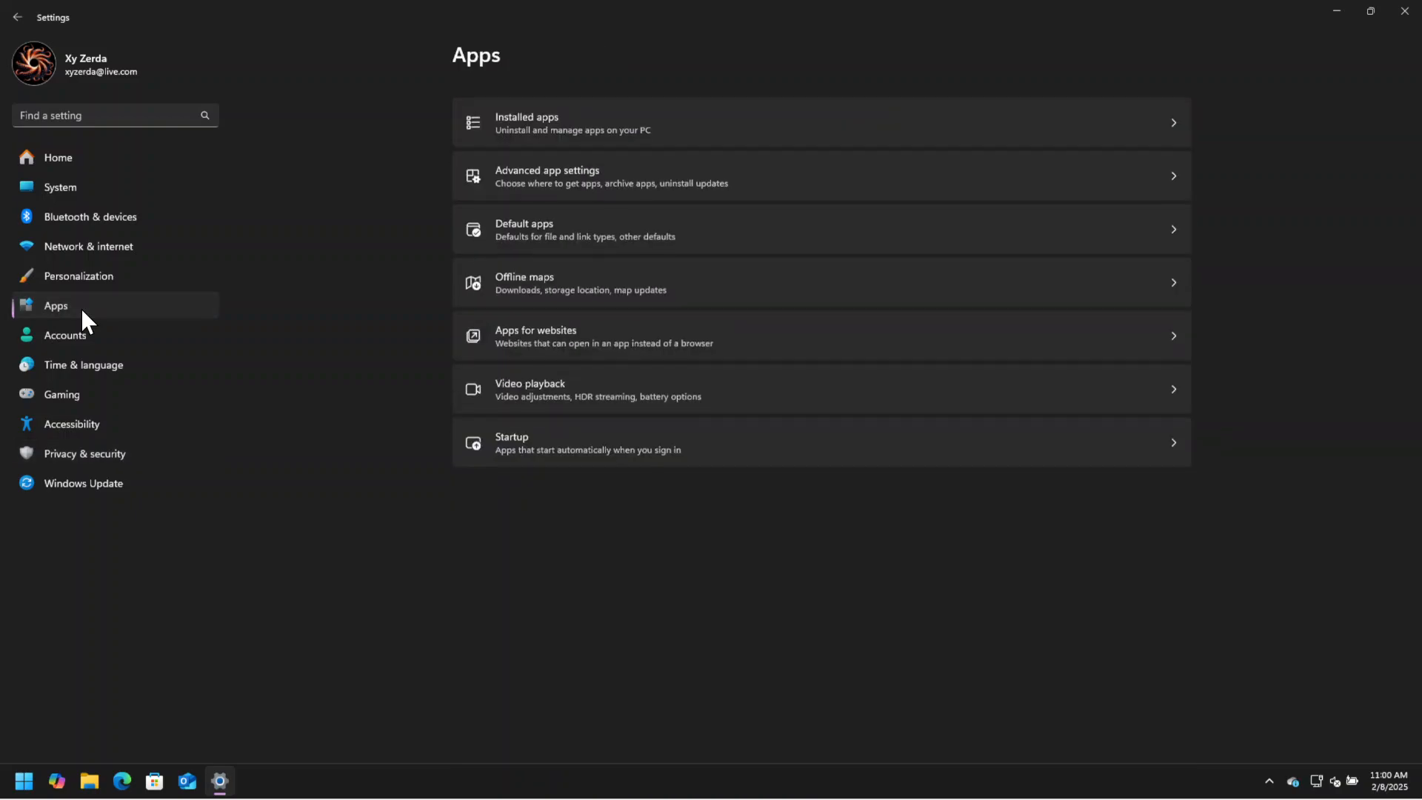
click(602, 117)
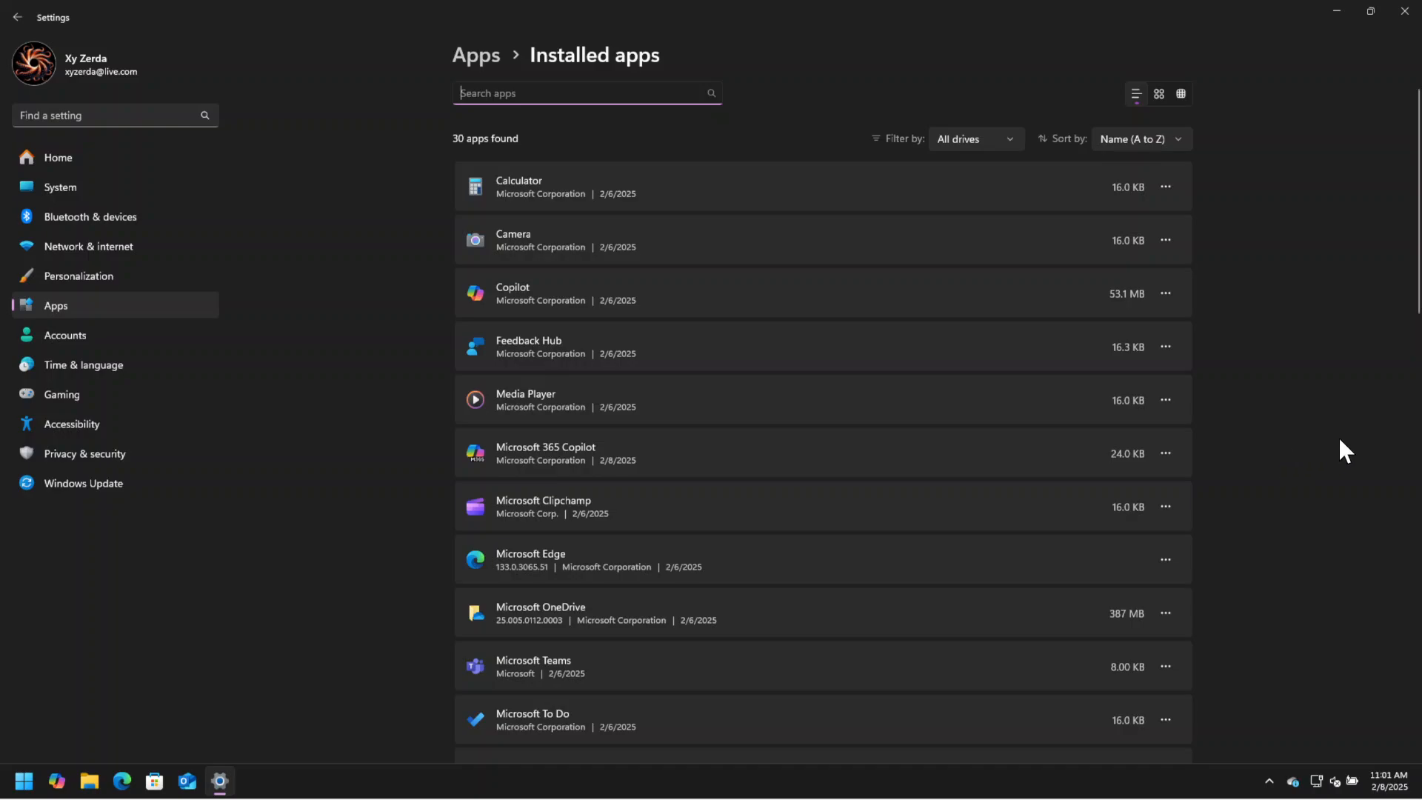
scroll(1341, 442, down, 3)
scroll(1341, 443, up, 3)
Uninstall the Copilot and Feedback Hub apps.
click(1164, 292)
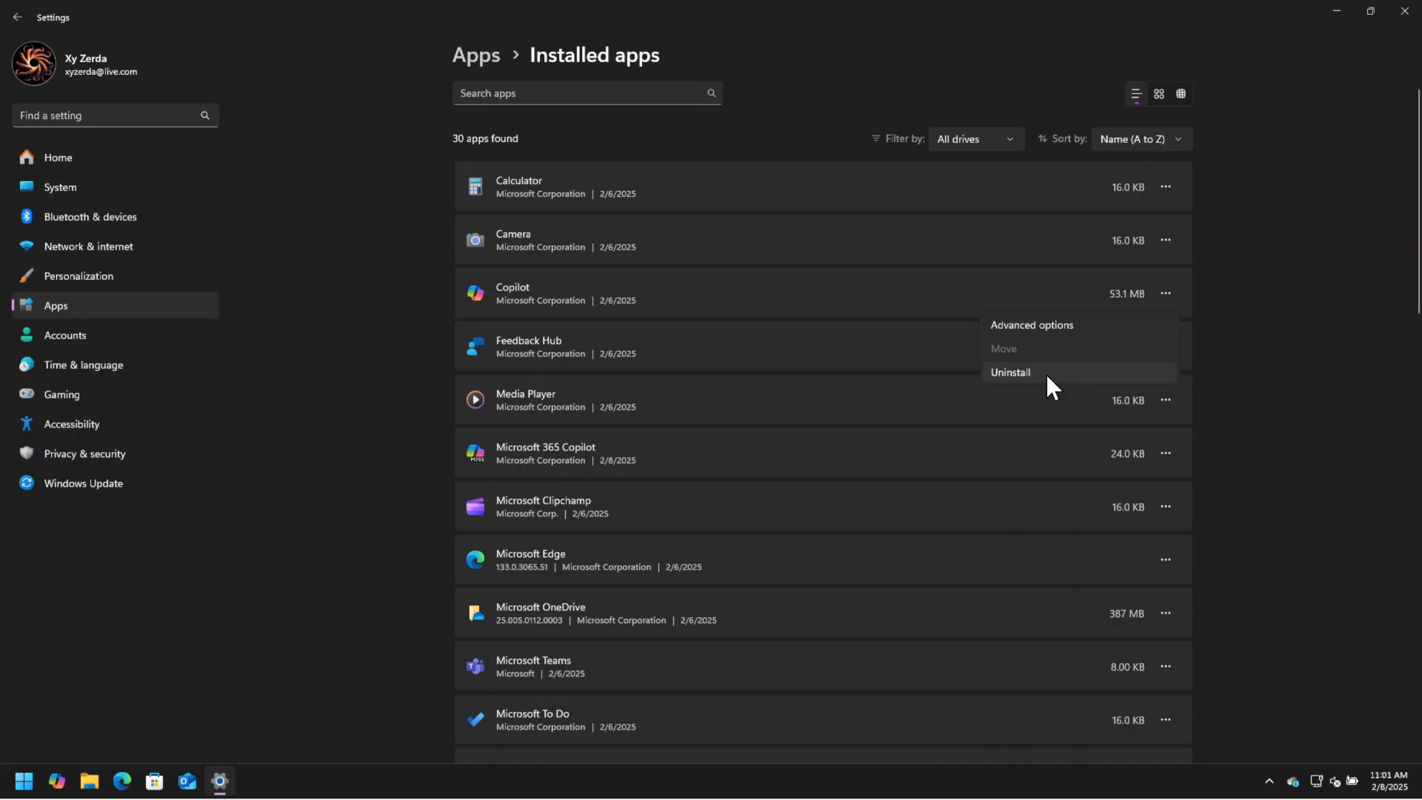
click(1046, 373)
click(1112, 375)
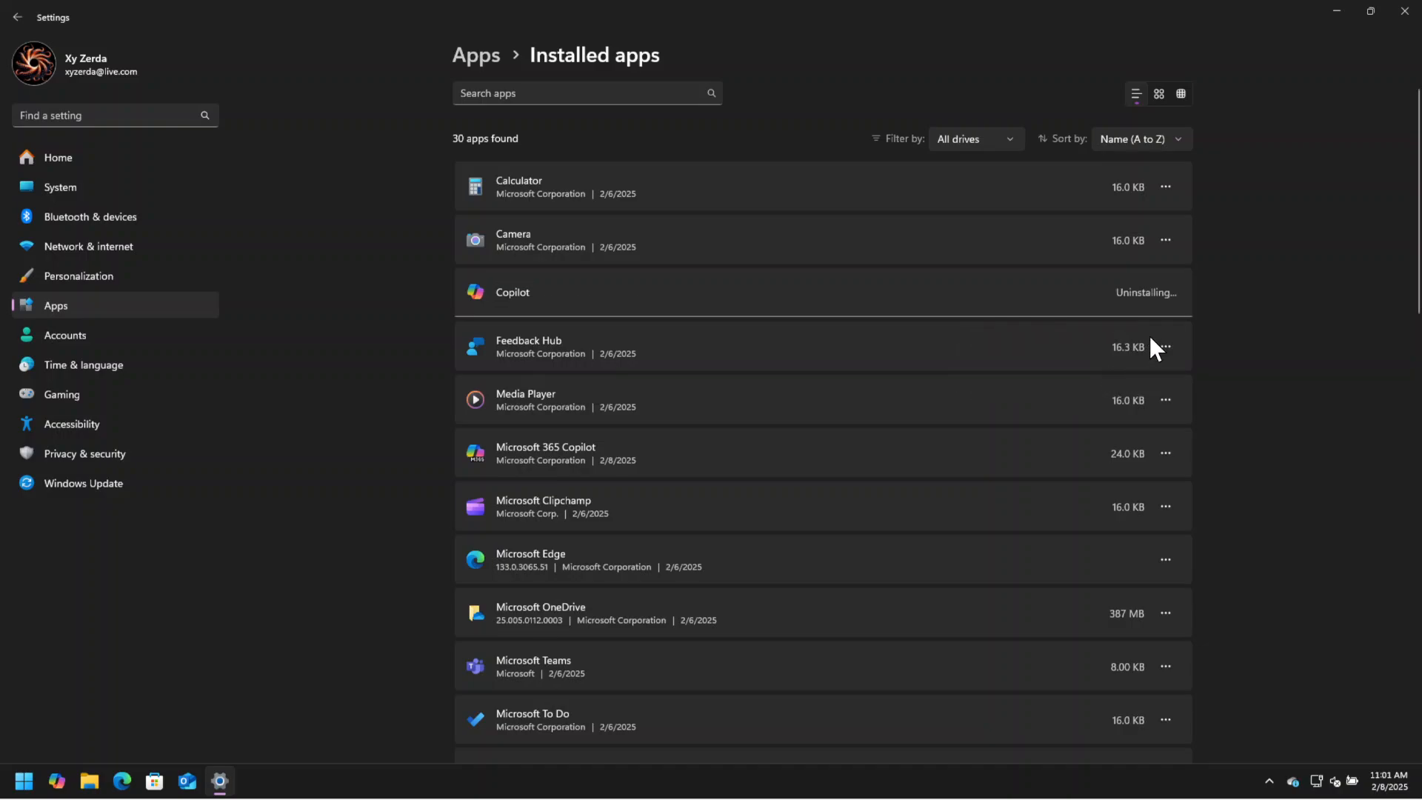
click(1167, 349)
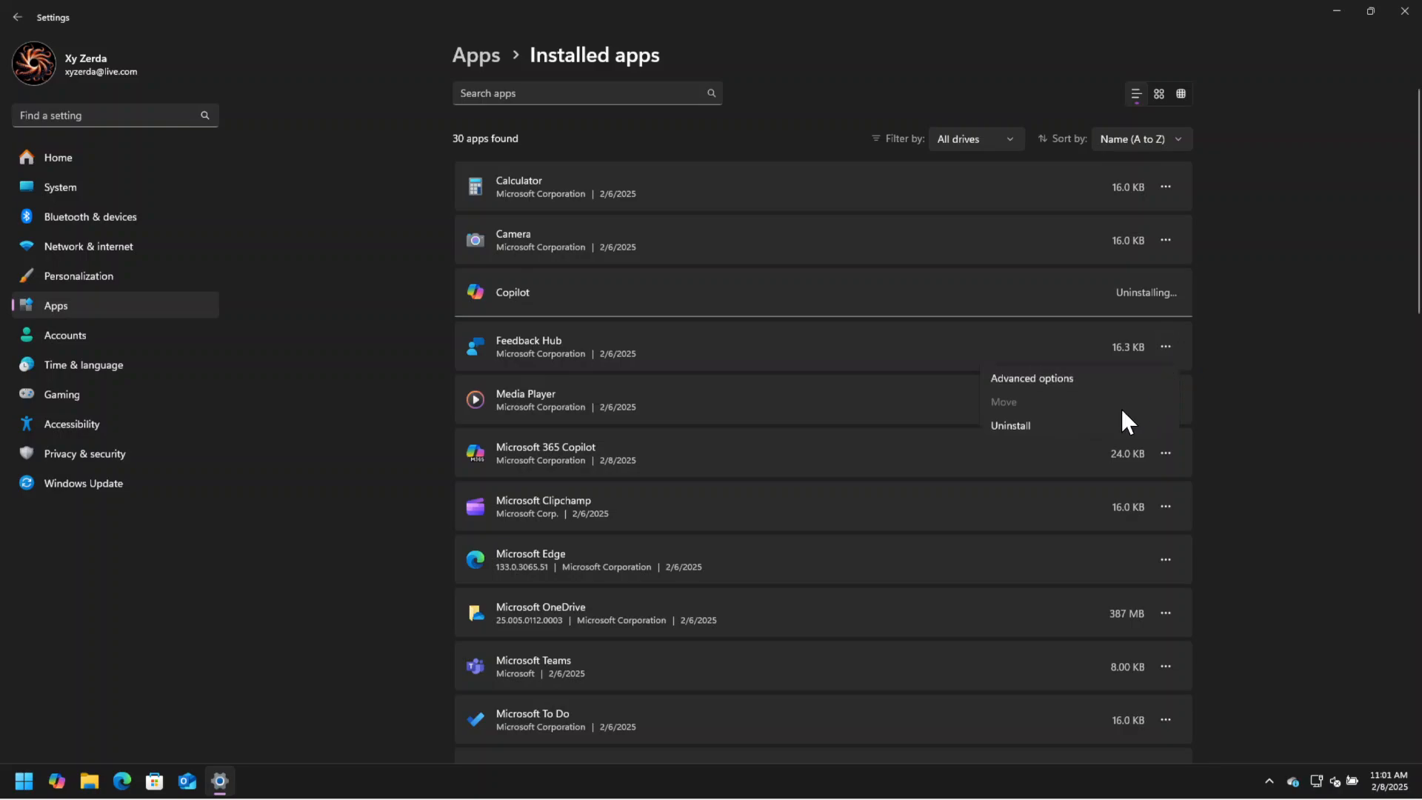
click(1105, 427)
click(1141, 428)
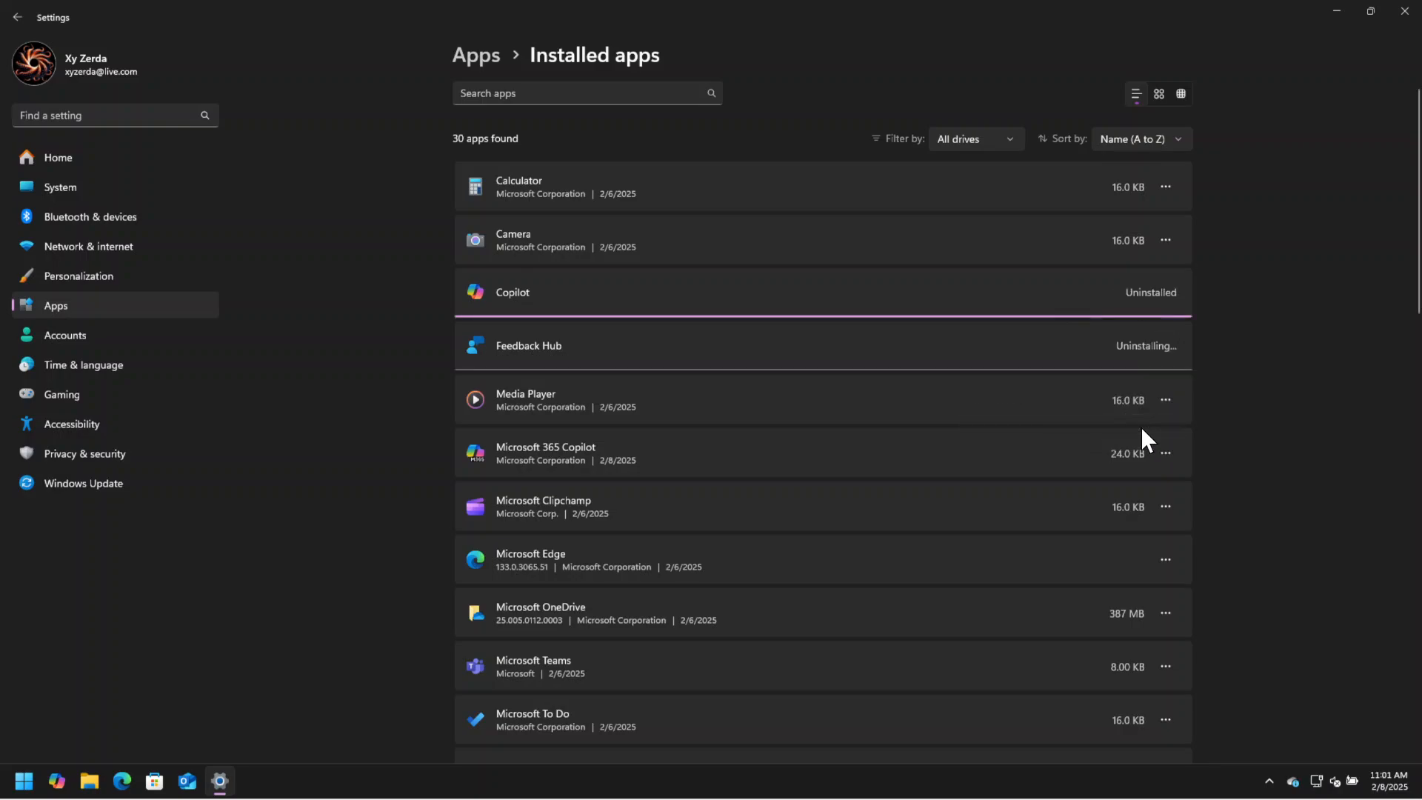
Uninstall the Media Player and Microsoft 365 Copilot apps.
click(1166, 400)
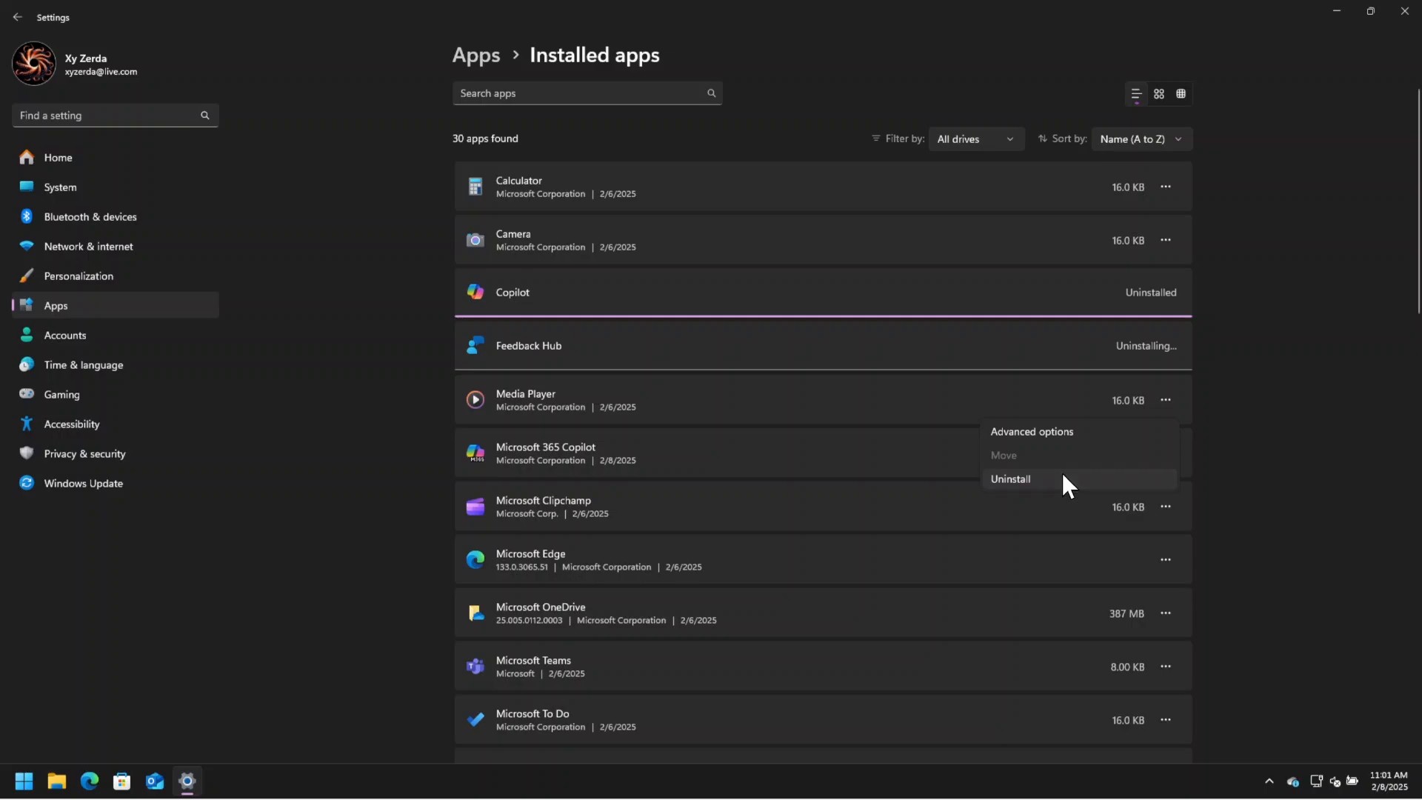
click(1062, 474)
click(1135, 479)
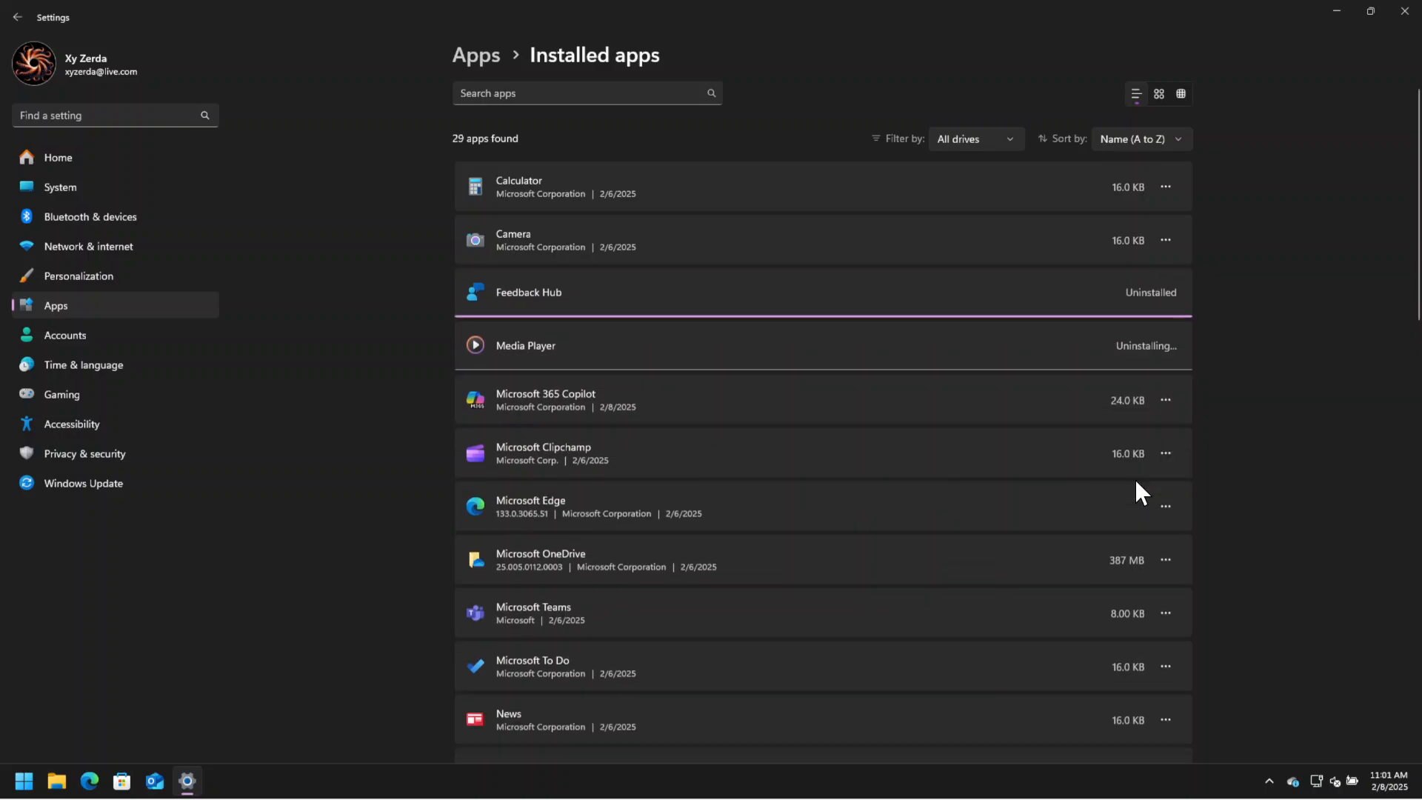
click(1166, 400)
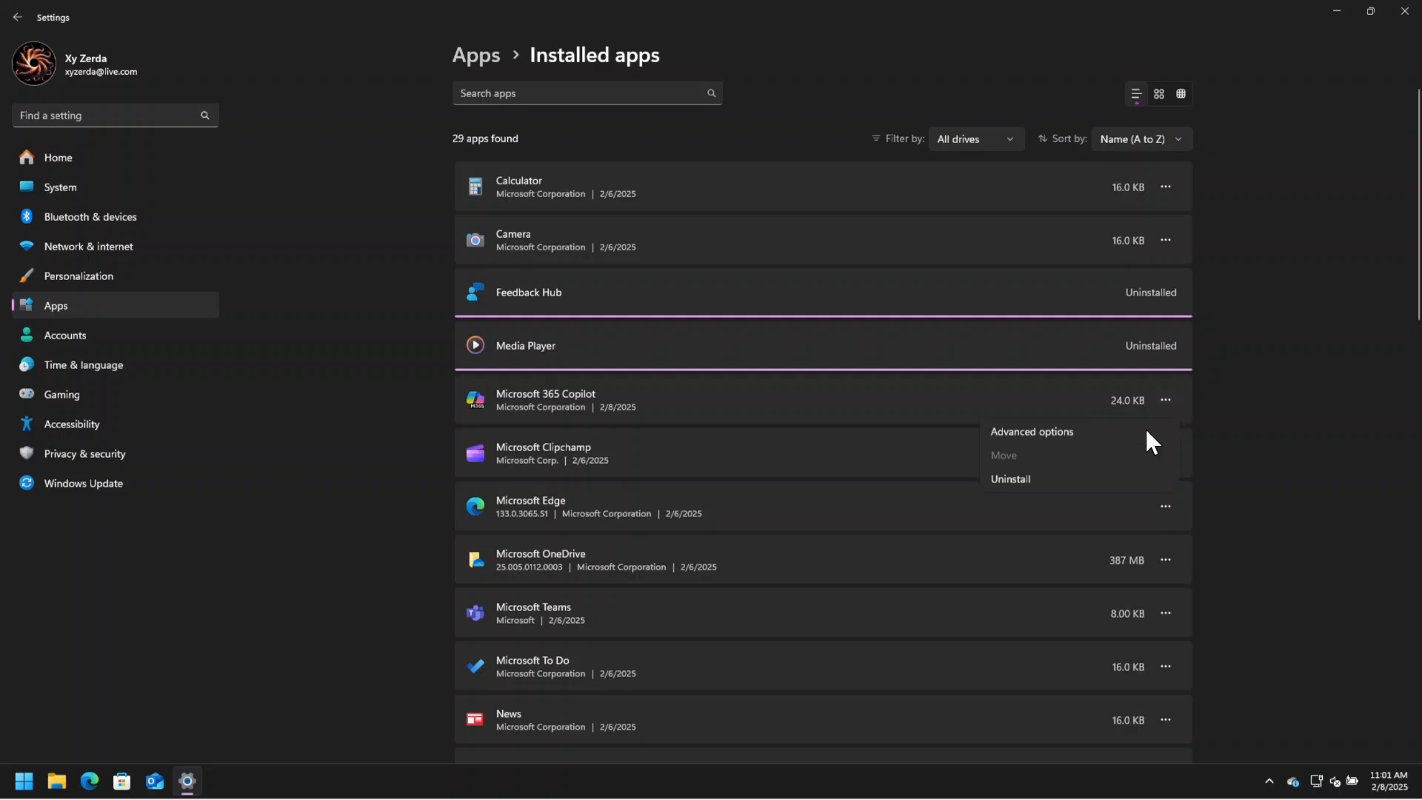
click(1090, 475)
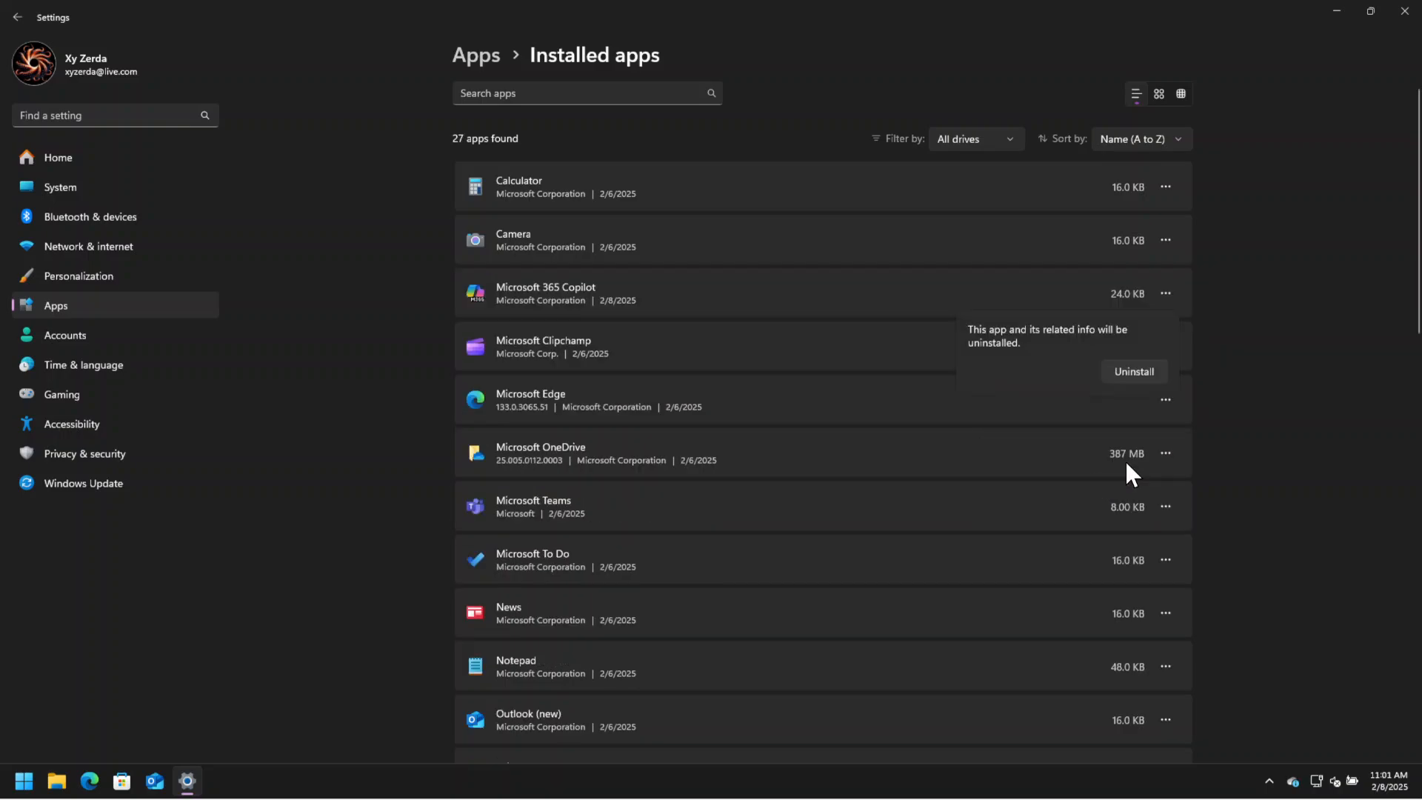
click(1135, 373)
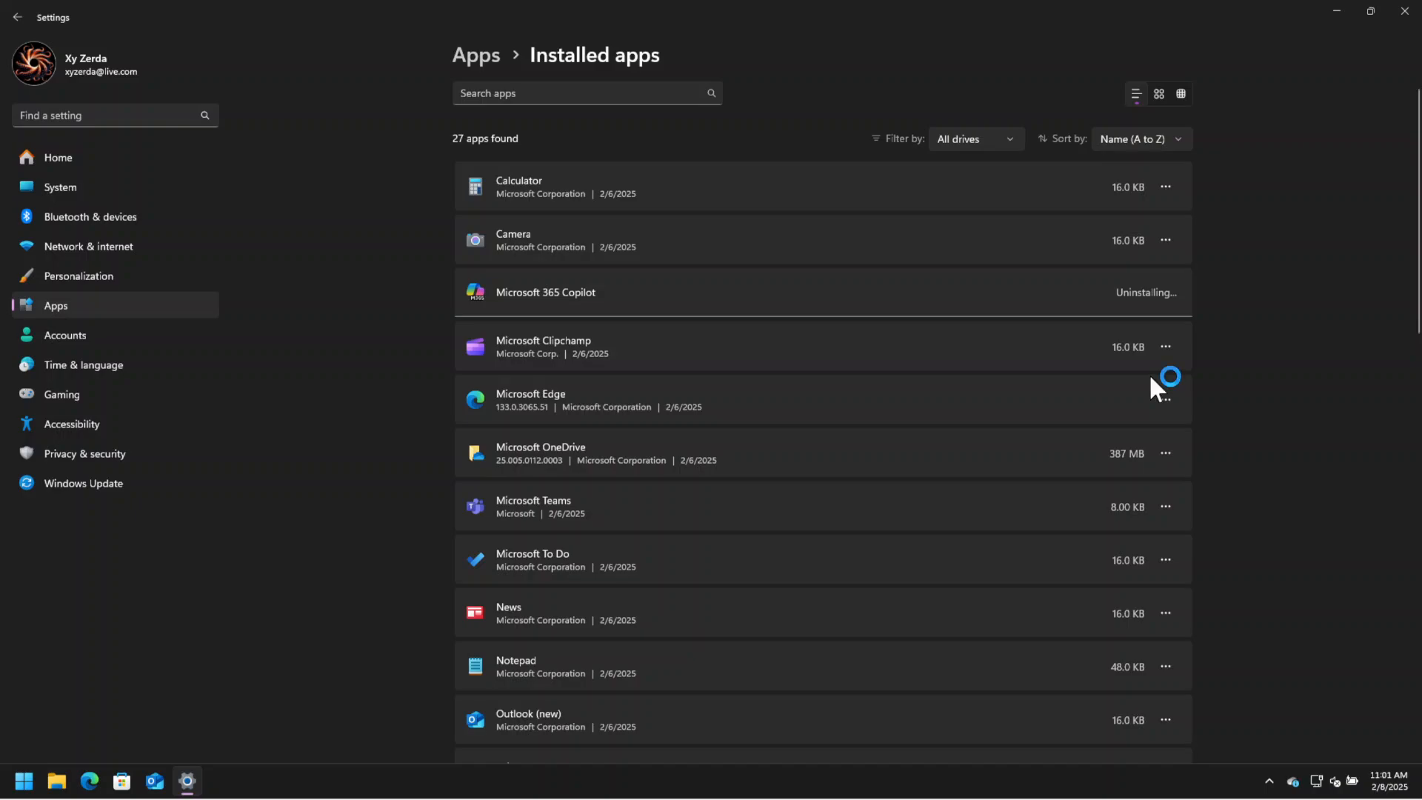
Uninstall the Microsoft Clipchamp app.
click(1162, 345)
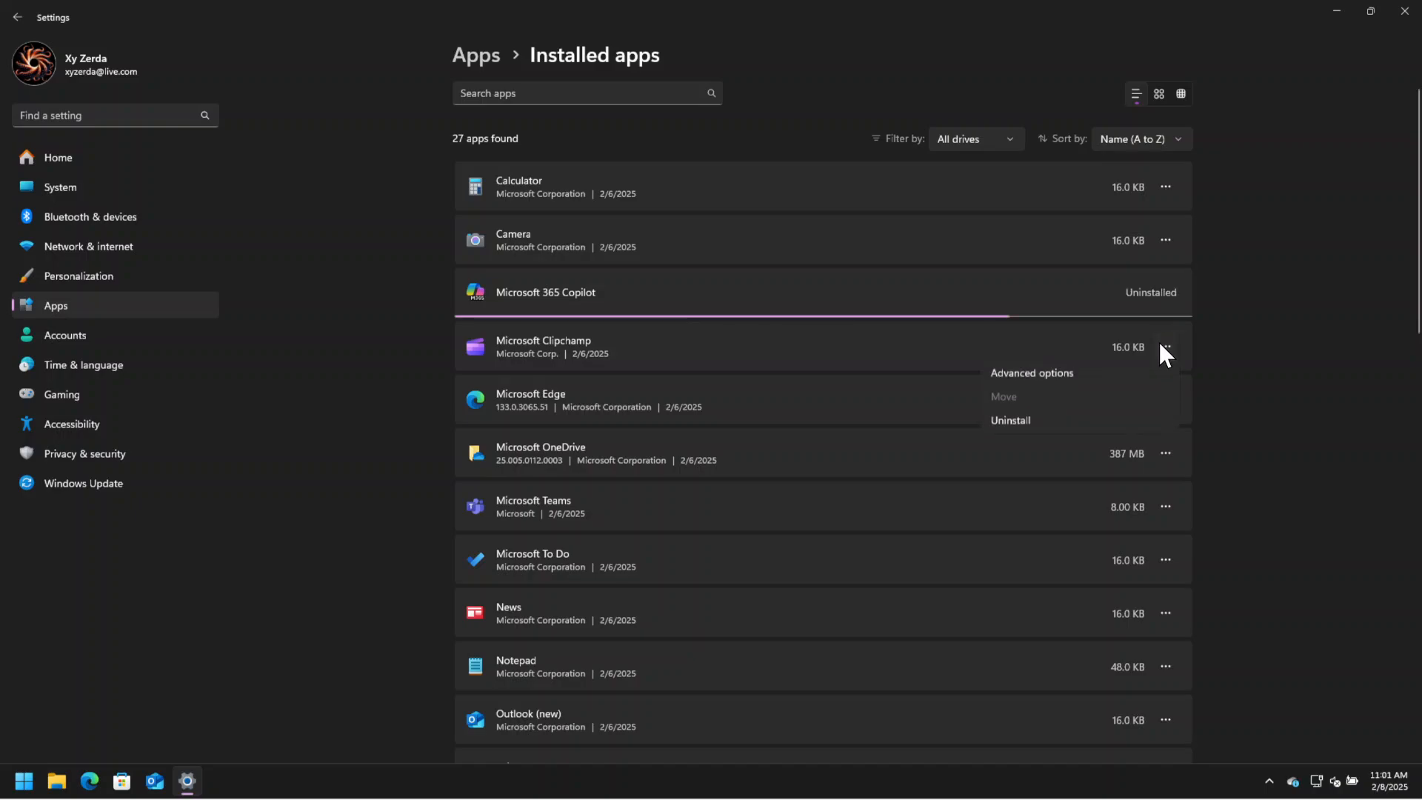
click(1092, 428)
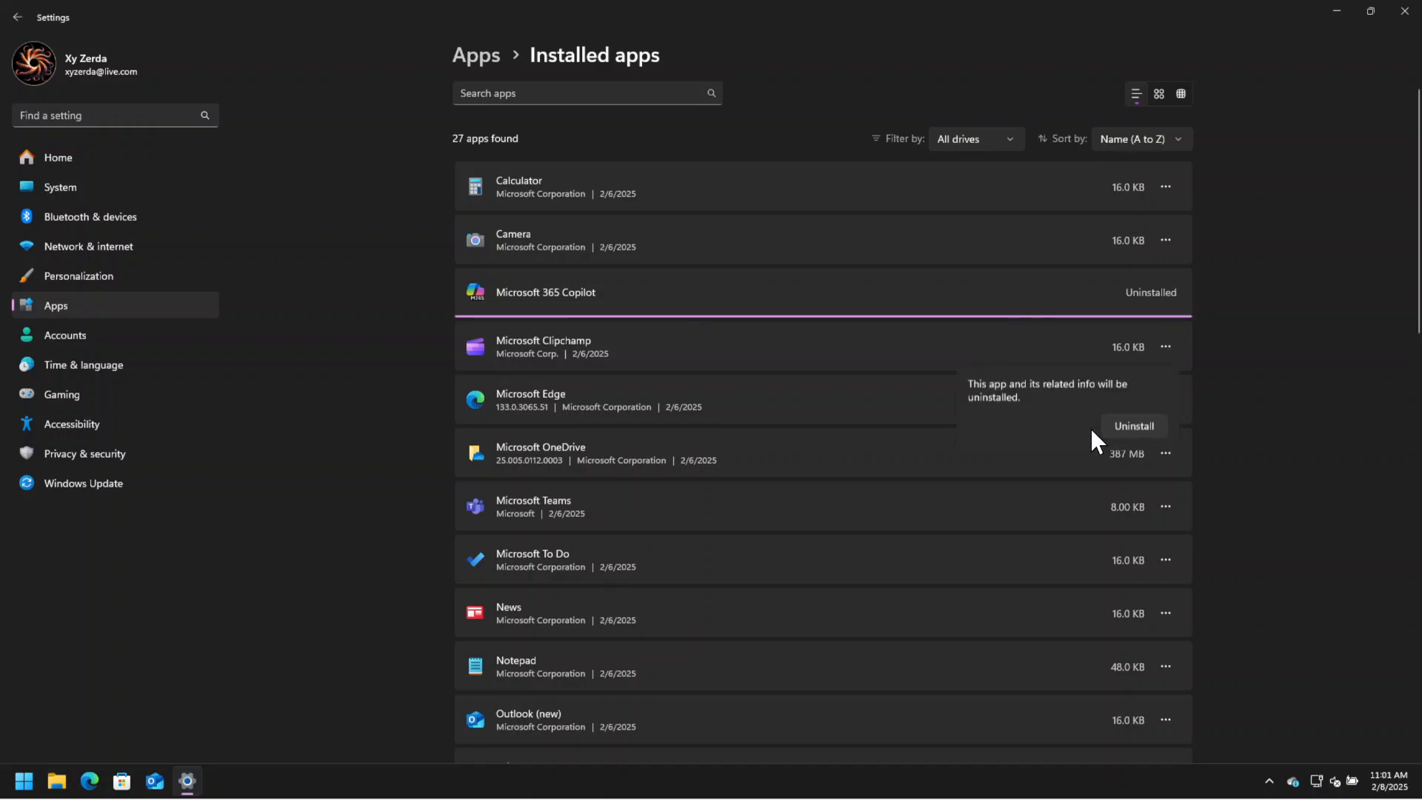
click(1144, 426)
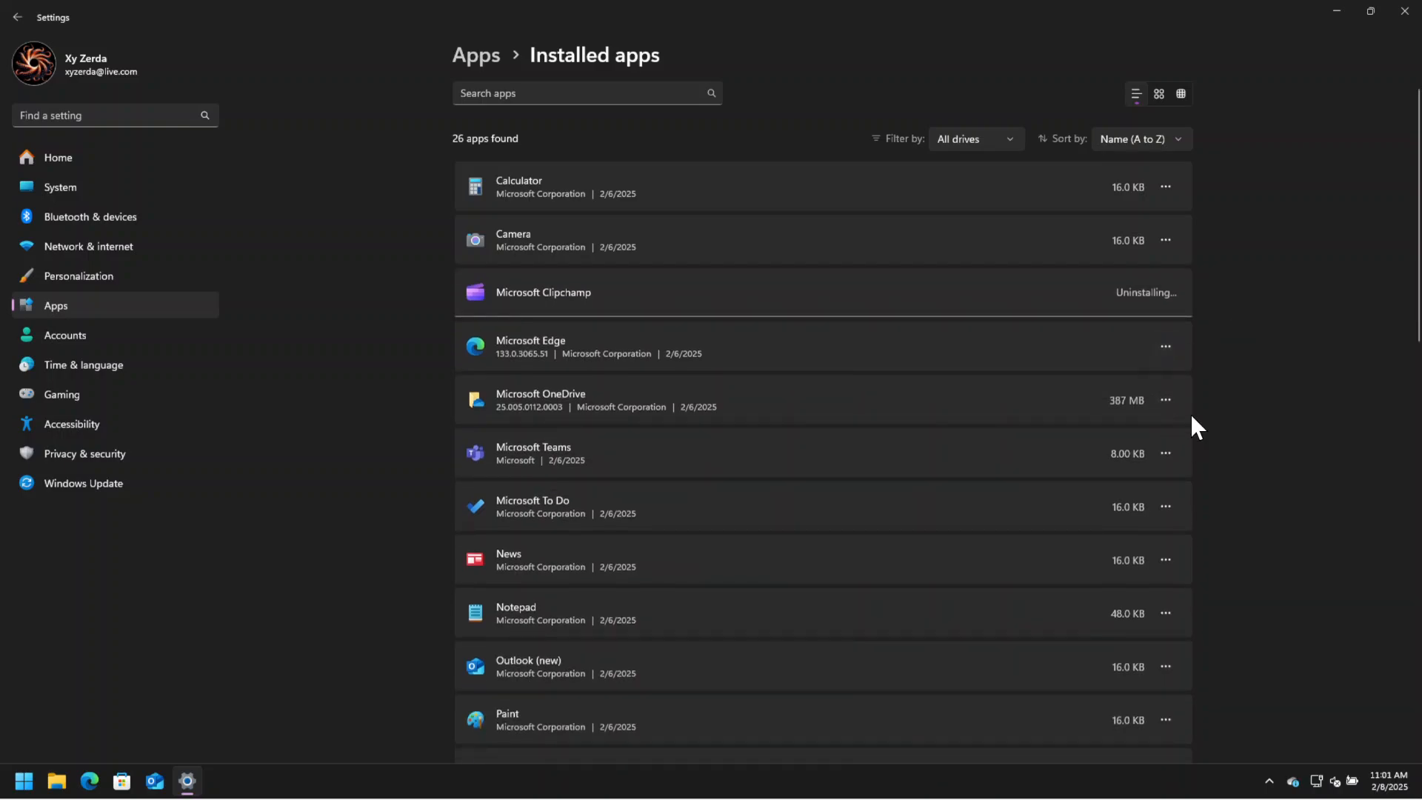
Uninstall Microsoft OneDrive and allow its uninstaller to make changes to the device.
click(1168, 399)
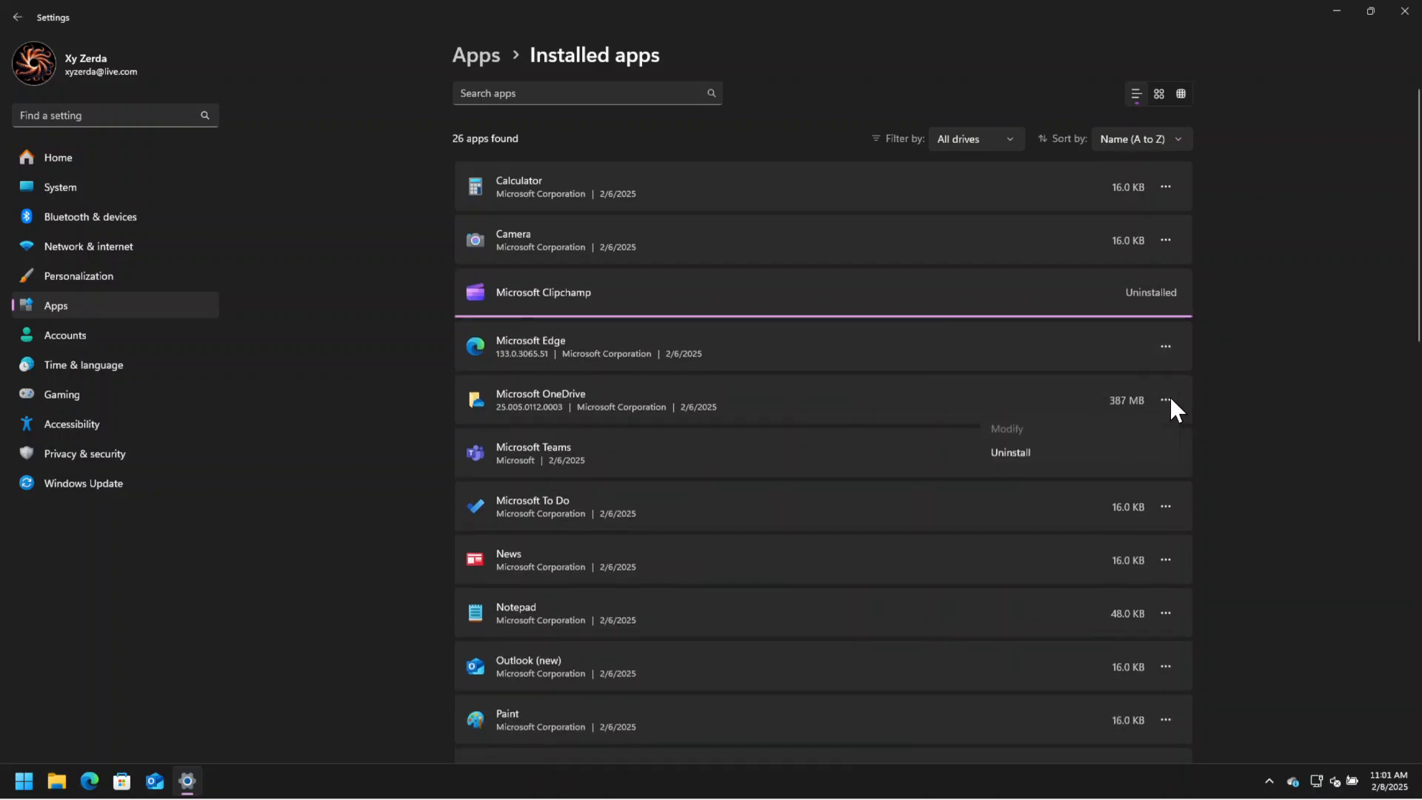
click(1074, 456)
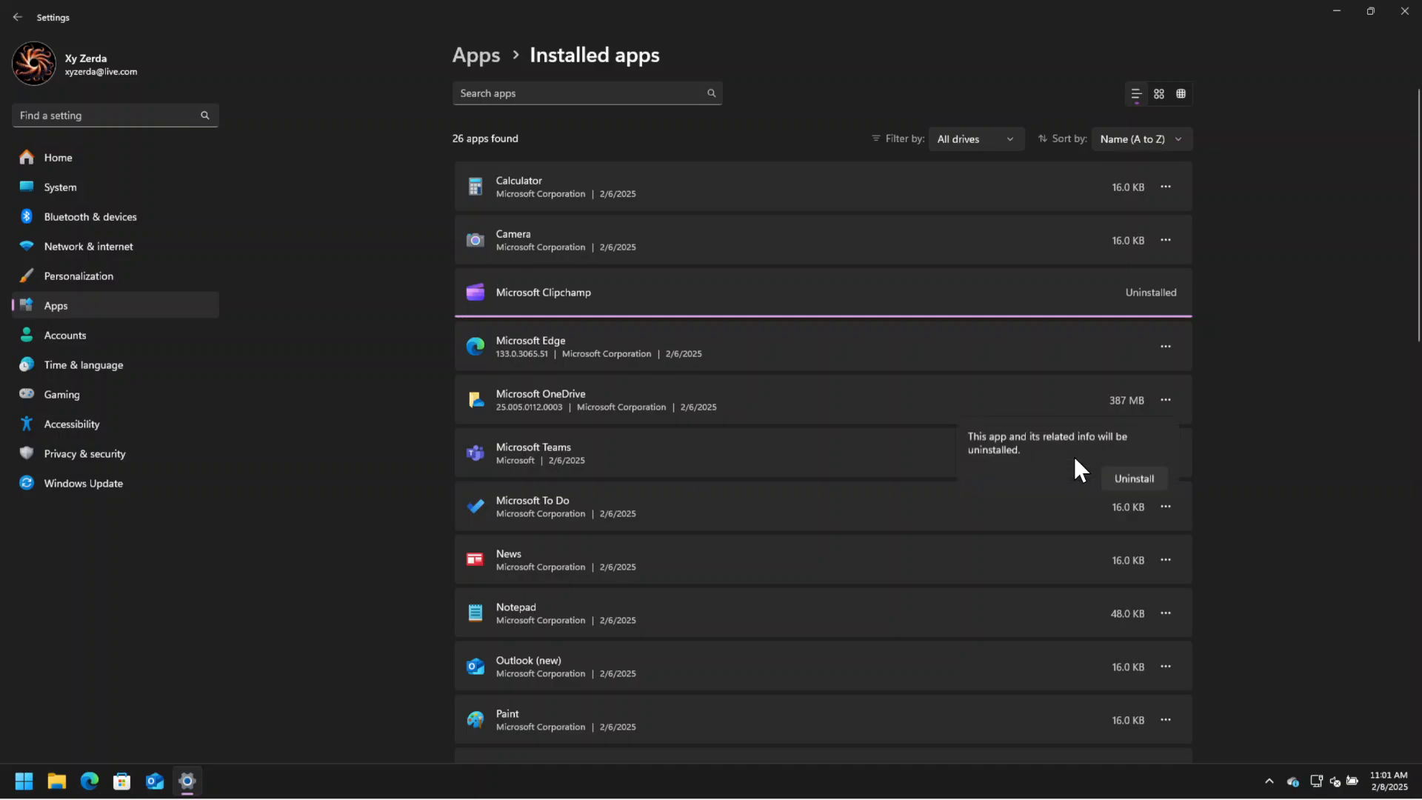
click(1135, 486)
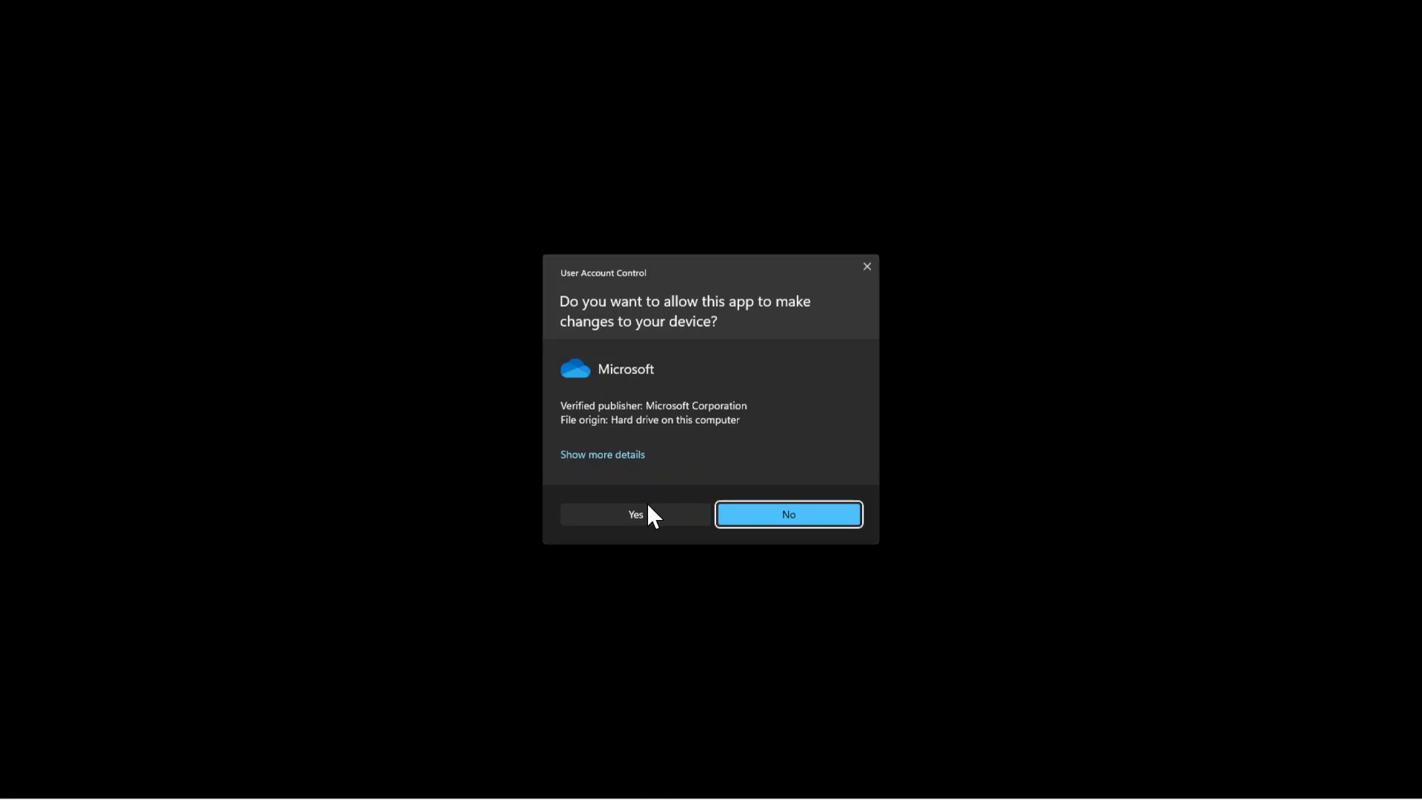
click(647, 506)
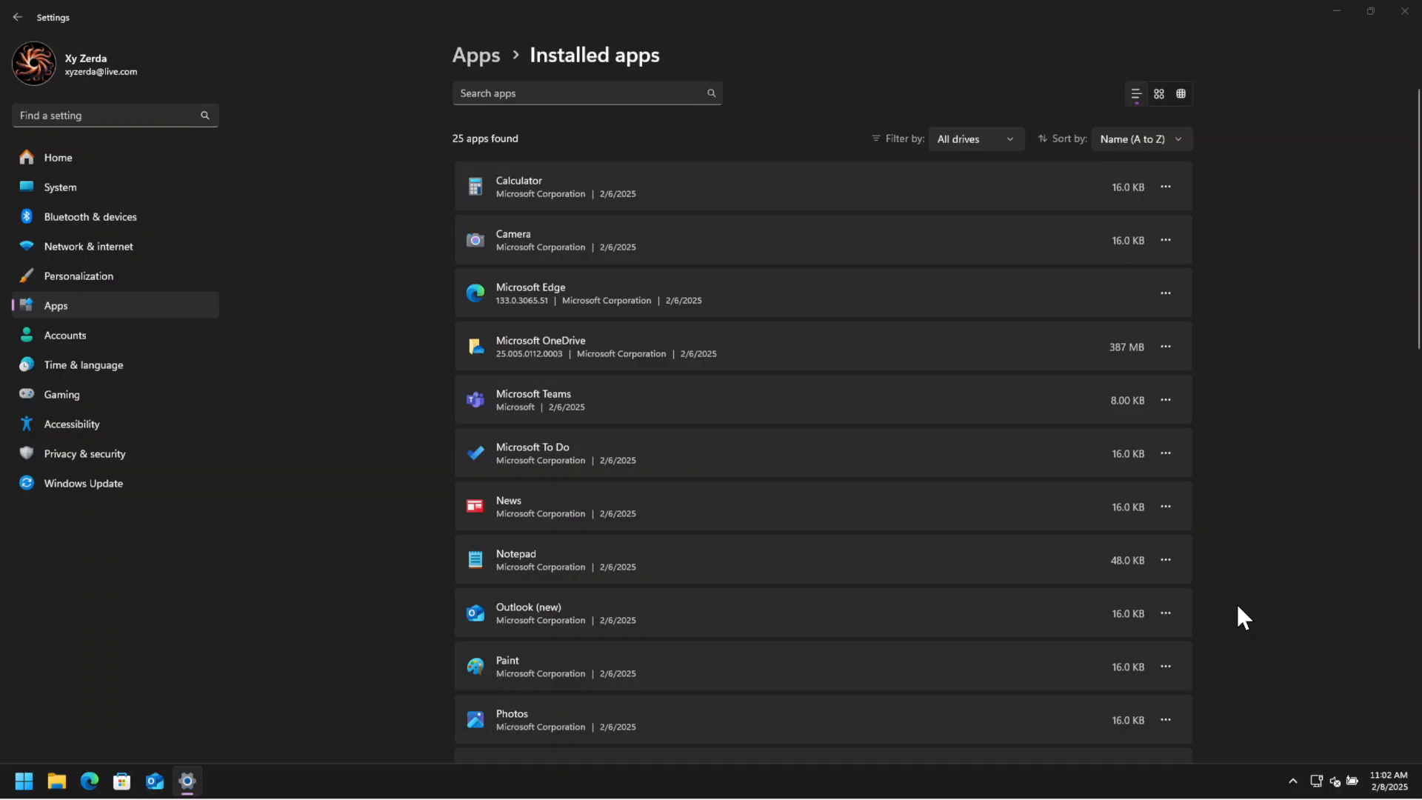
click(832, 442)
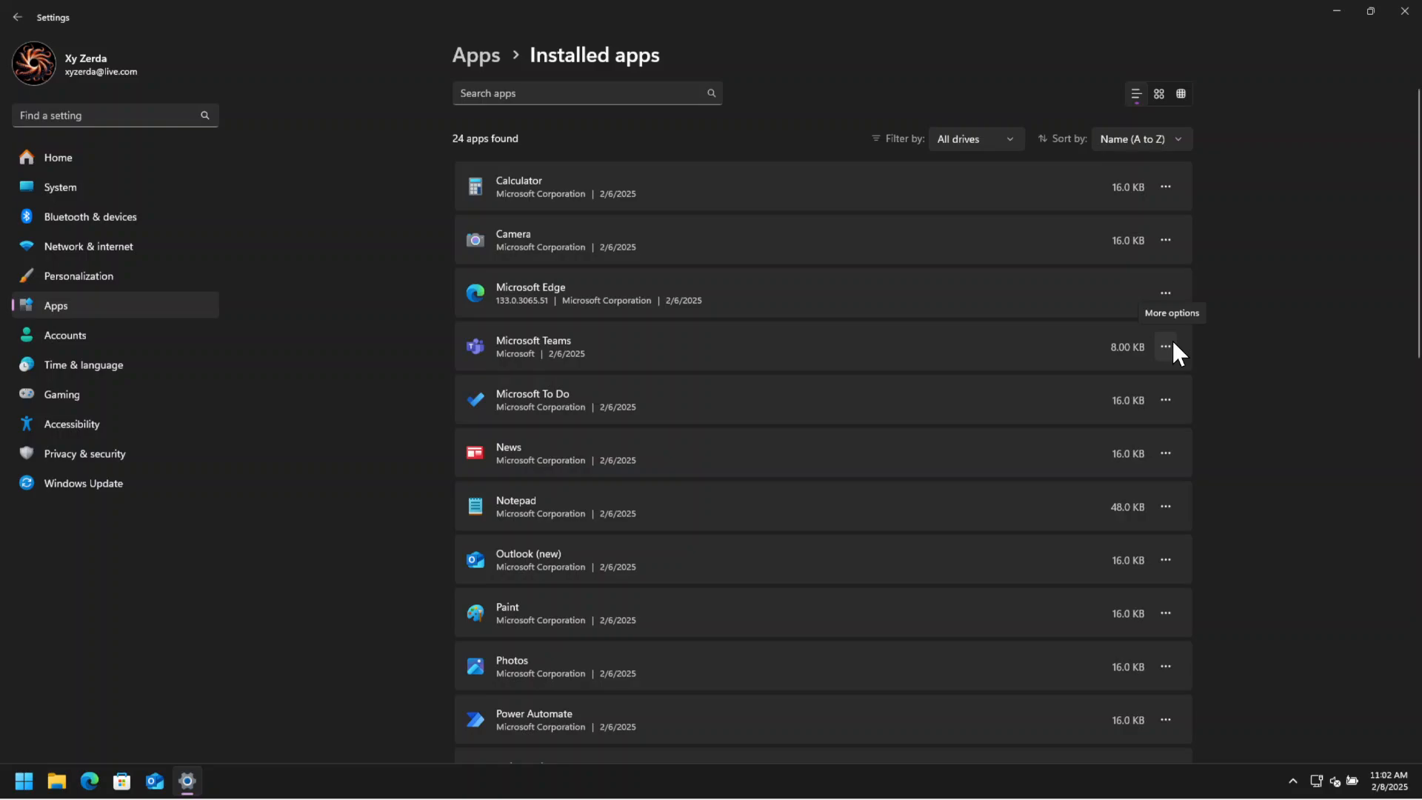
Uninstall the Microsoft Teams and Microsoft To Do apps.
click(1175, 346)
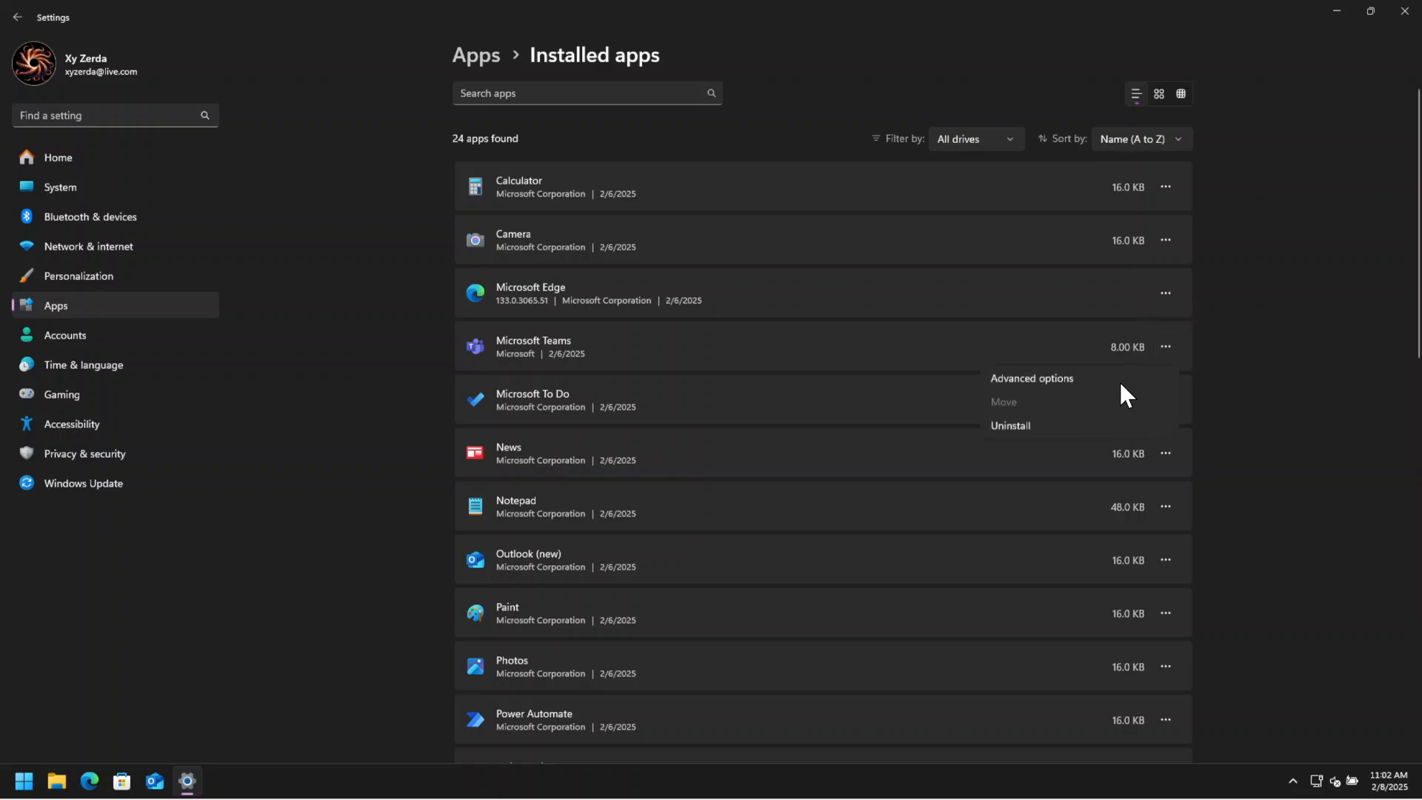
click(1050, 427)
click(1141, 422)
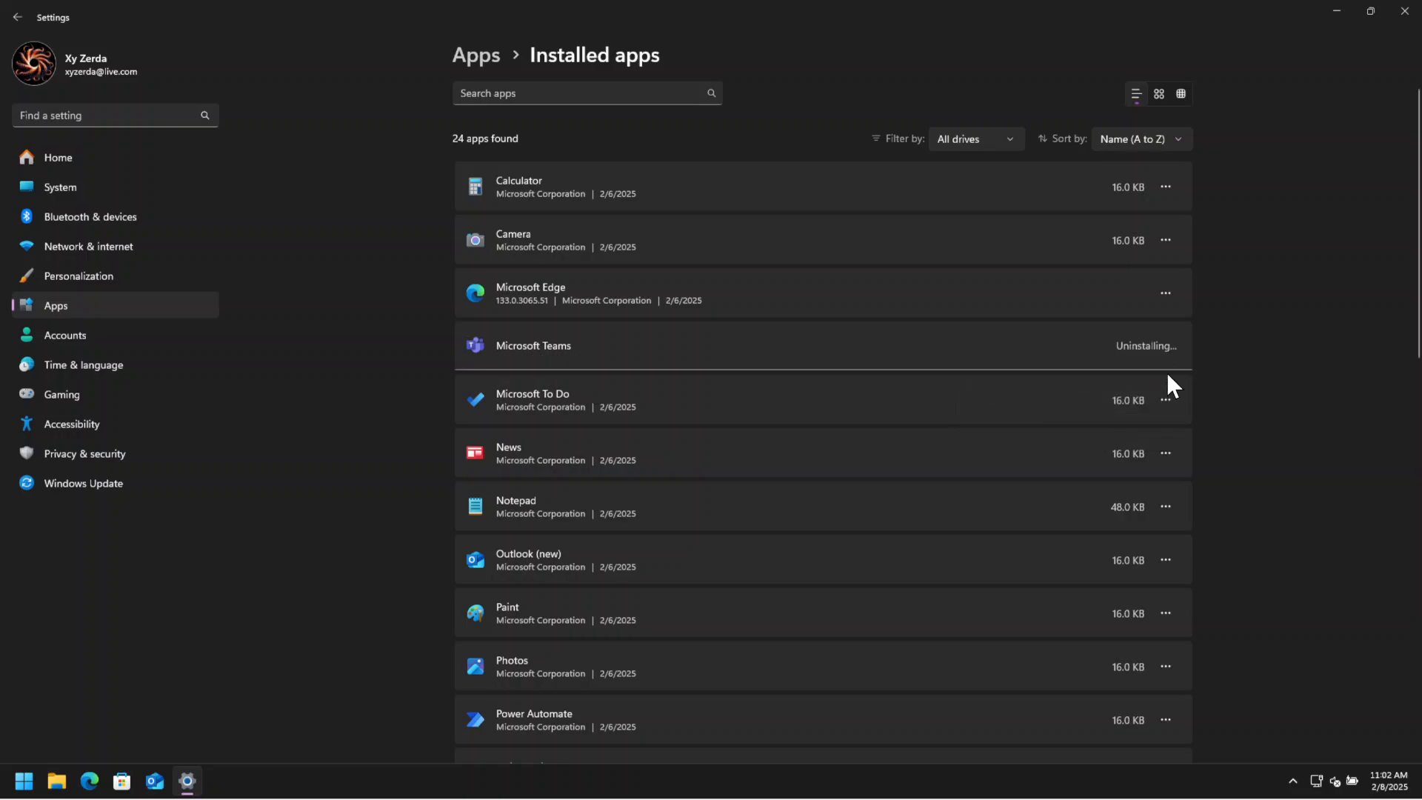
click(1167, 400)
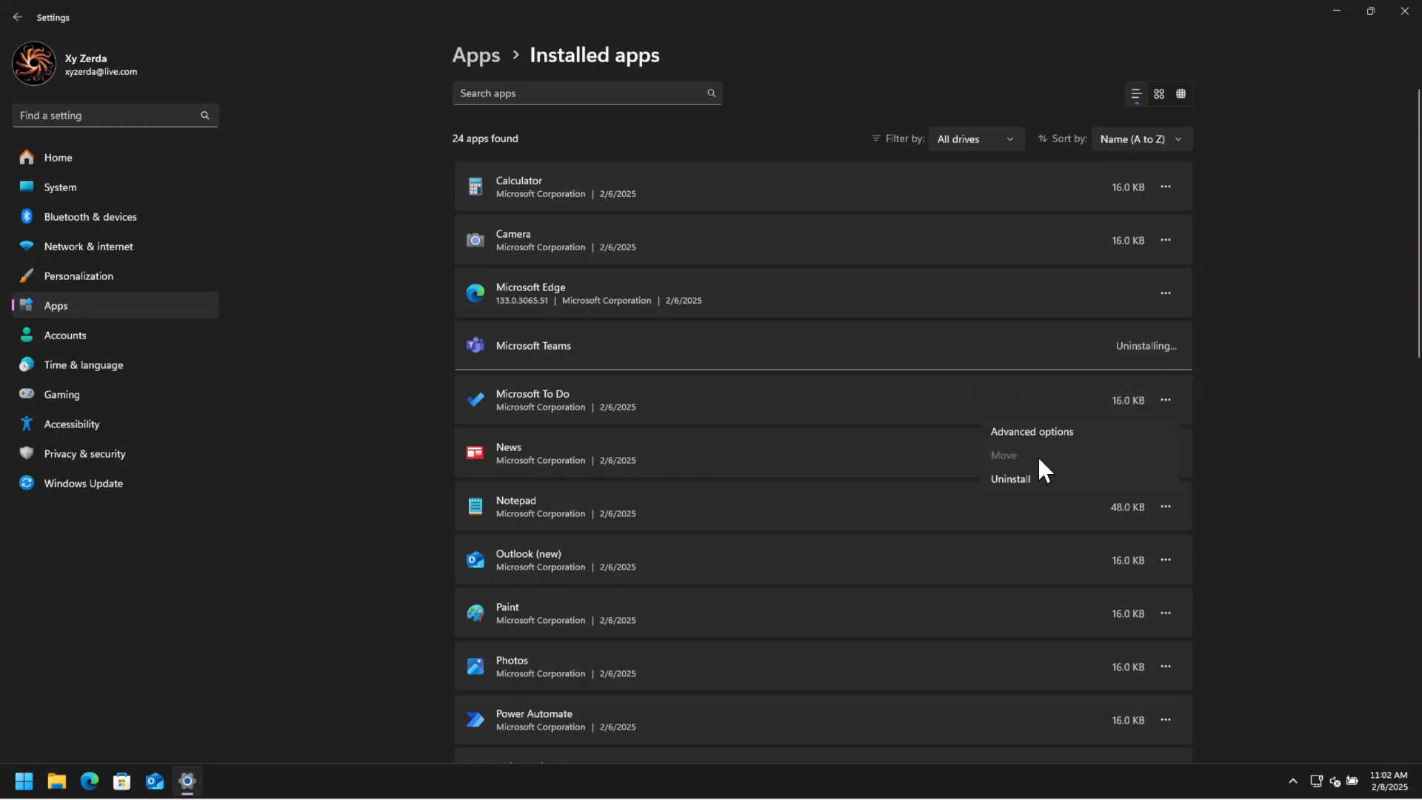
click(1027, 482)
click(1142, 478)
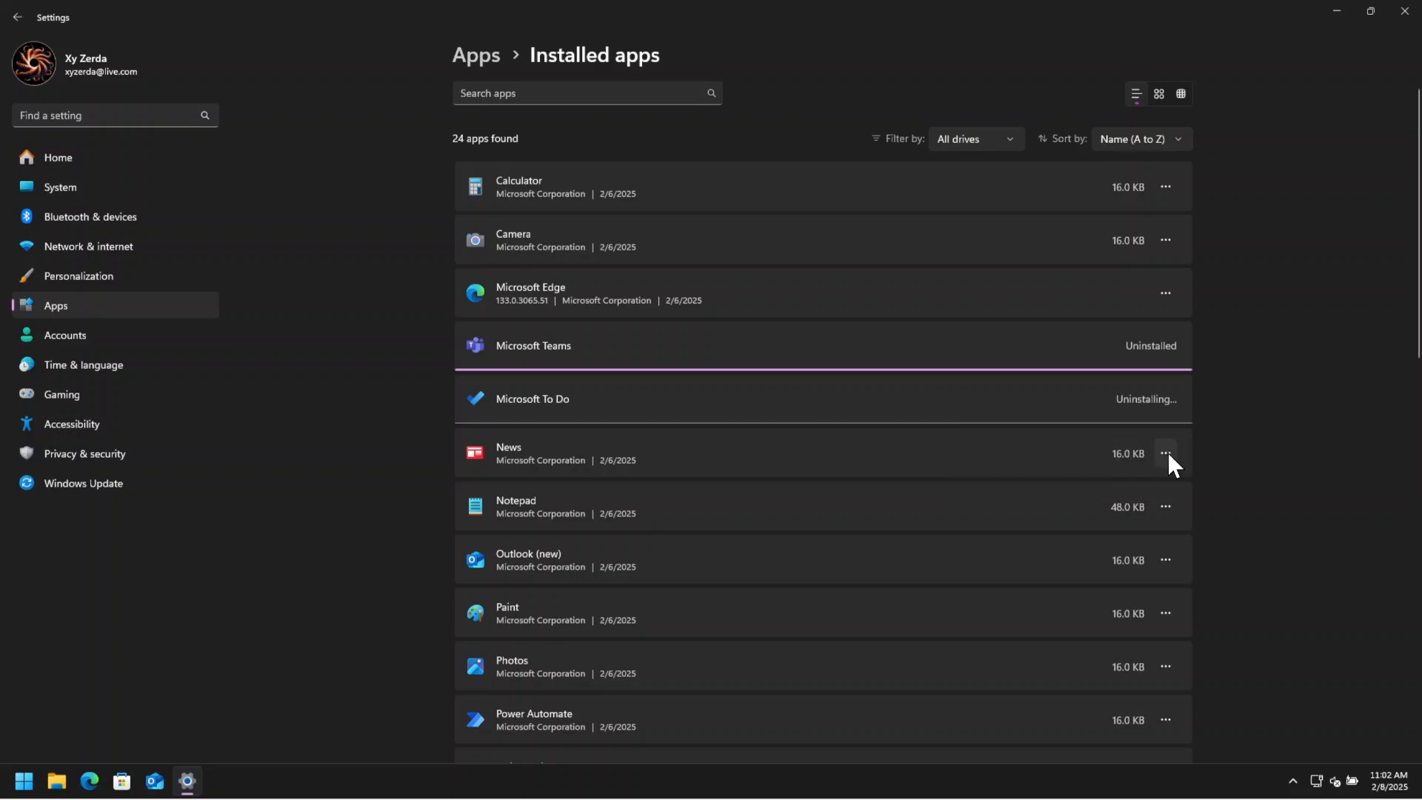
Uninstall the News and Outlook (new) apps.
click(1166, 400)
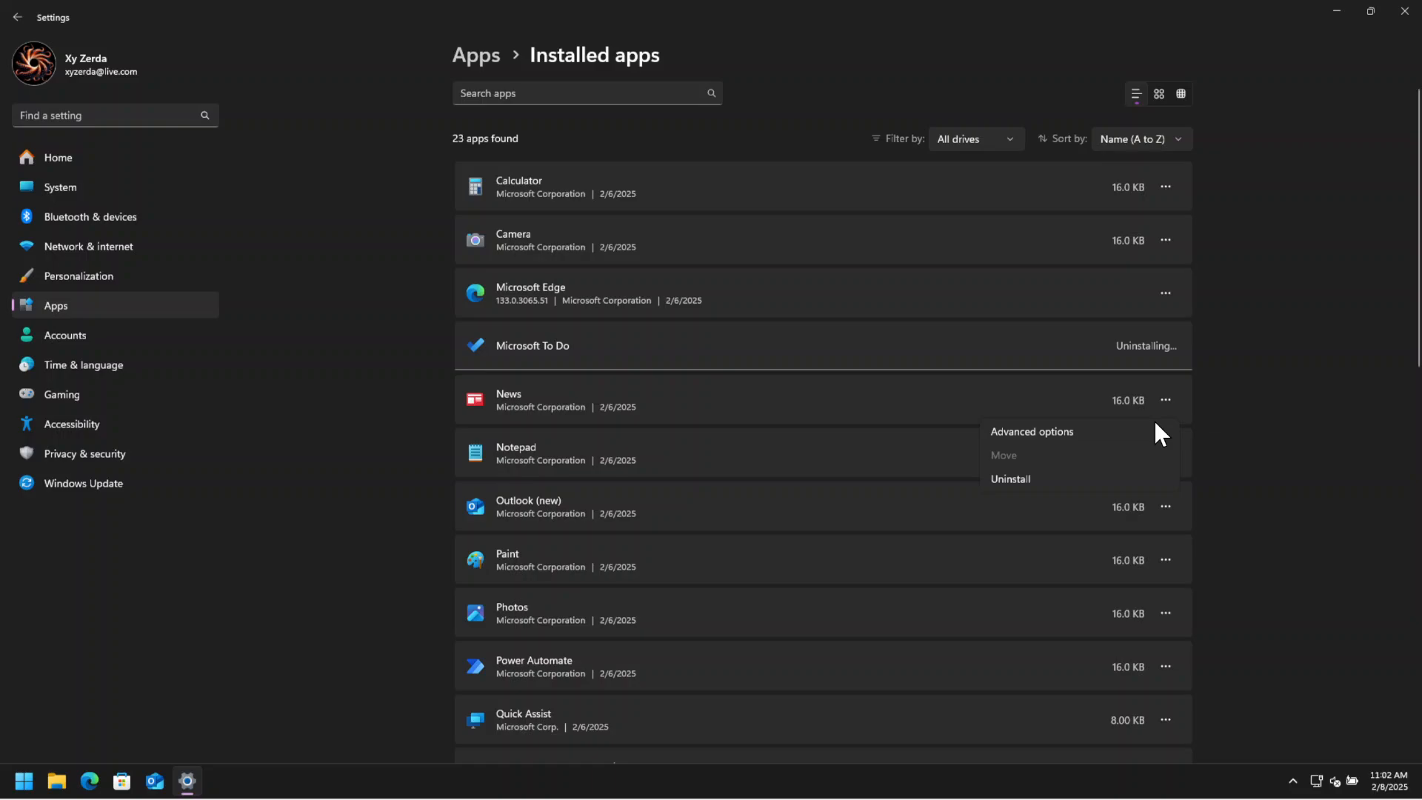
click(1076, 480)
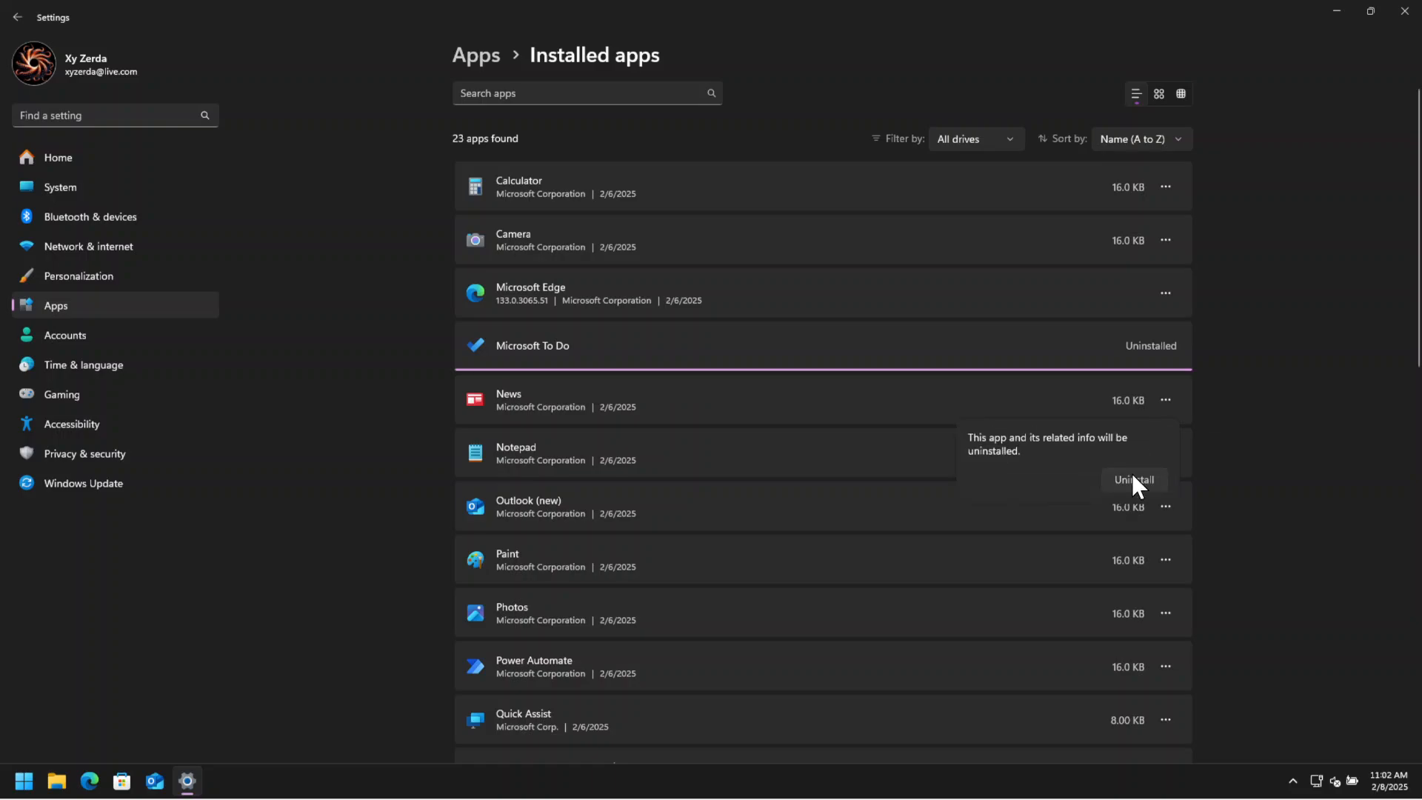
click(1137, 482)
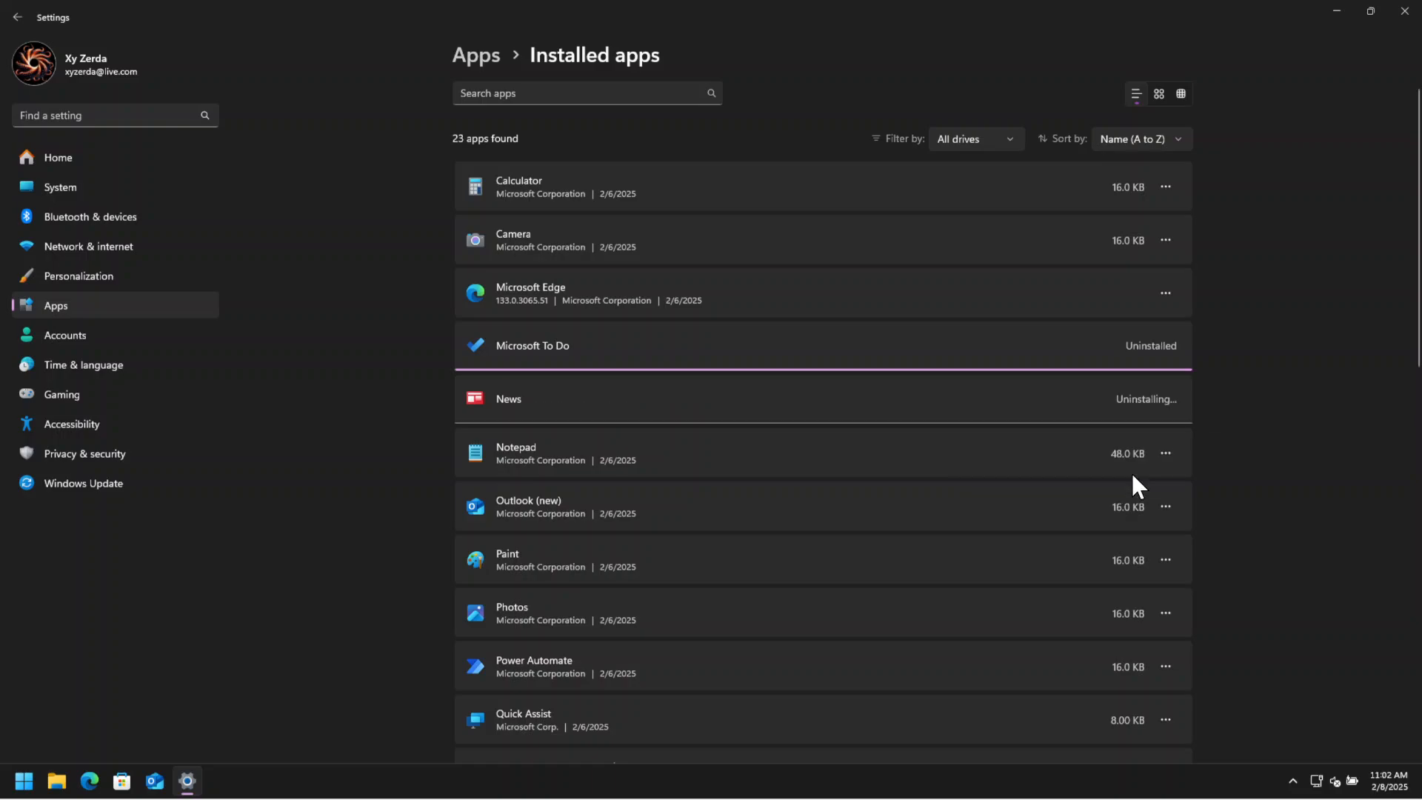
click(1166, 507)
click(1167, 448)
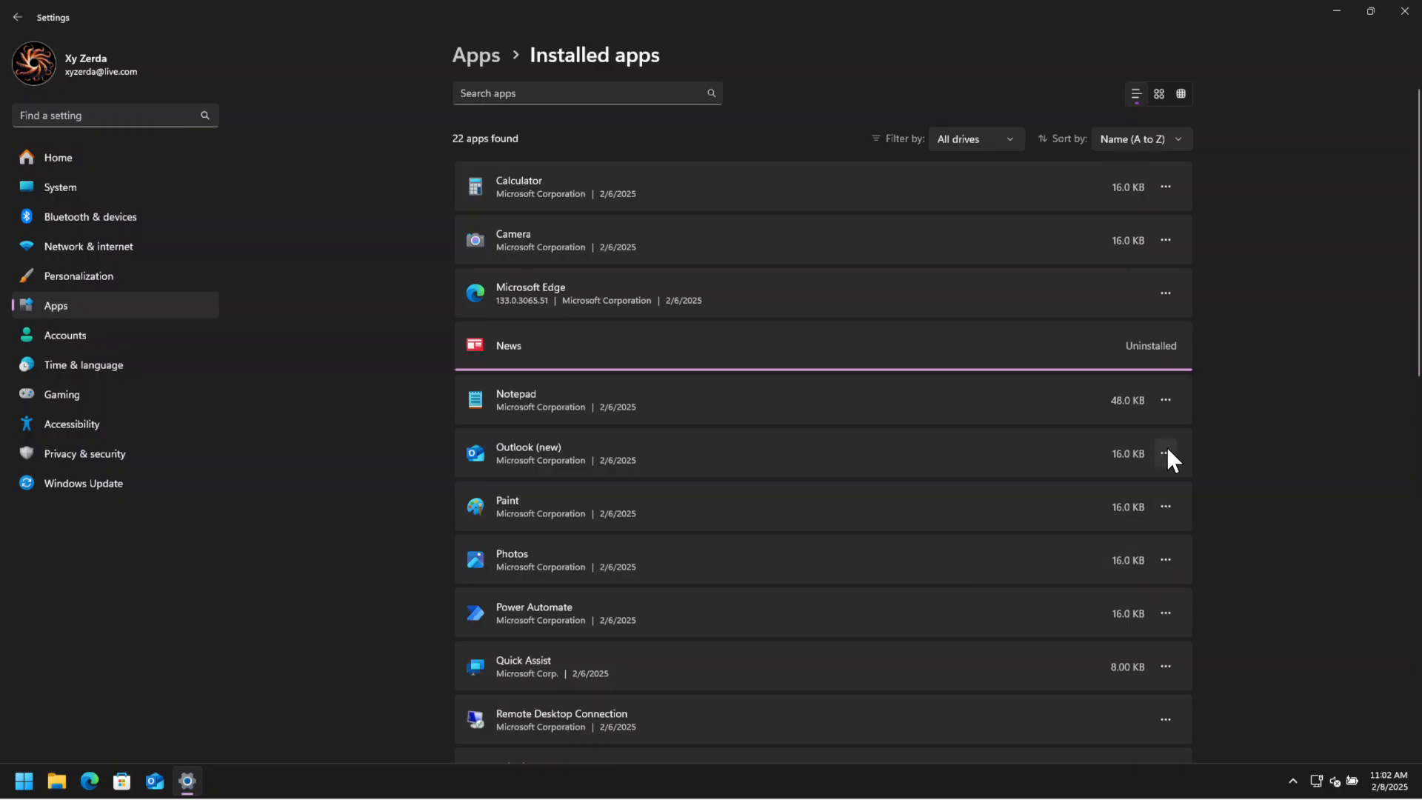
click(1167, 451)
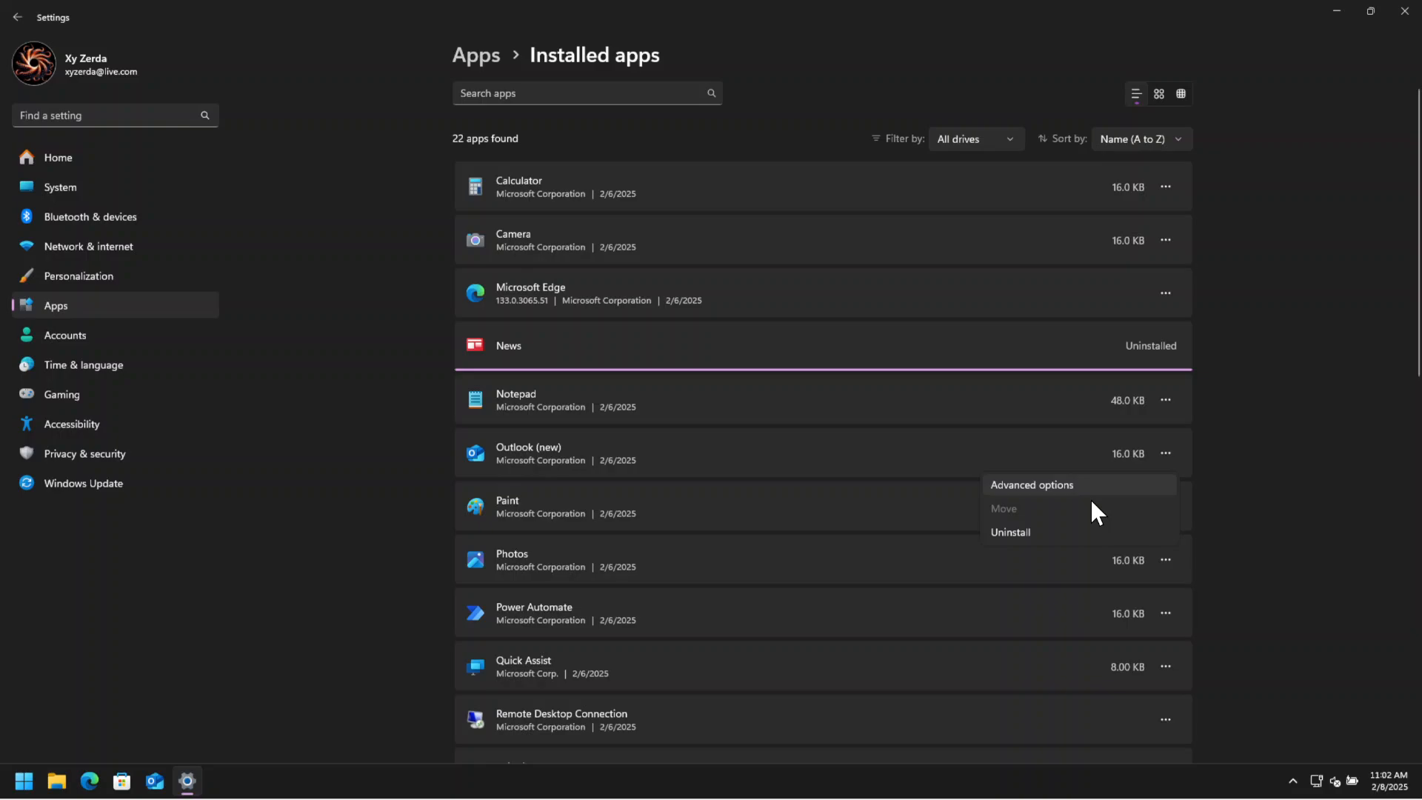
click(1053, 533)
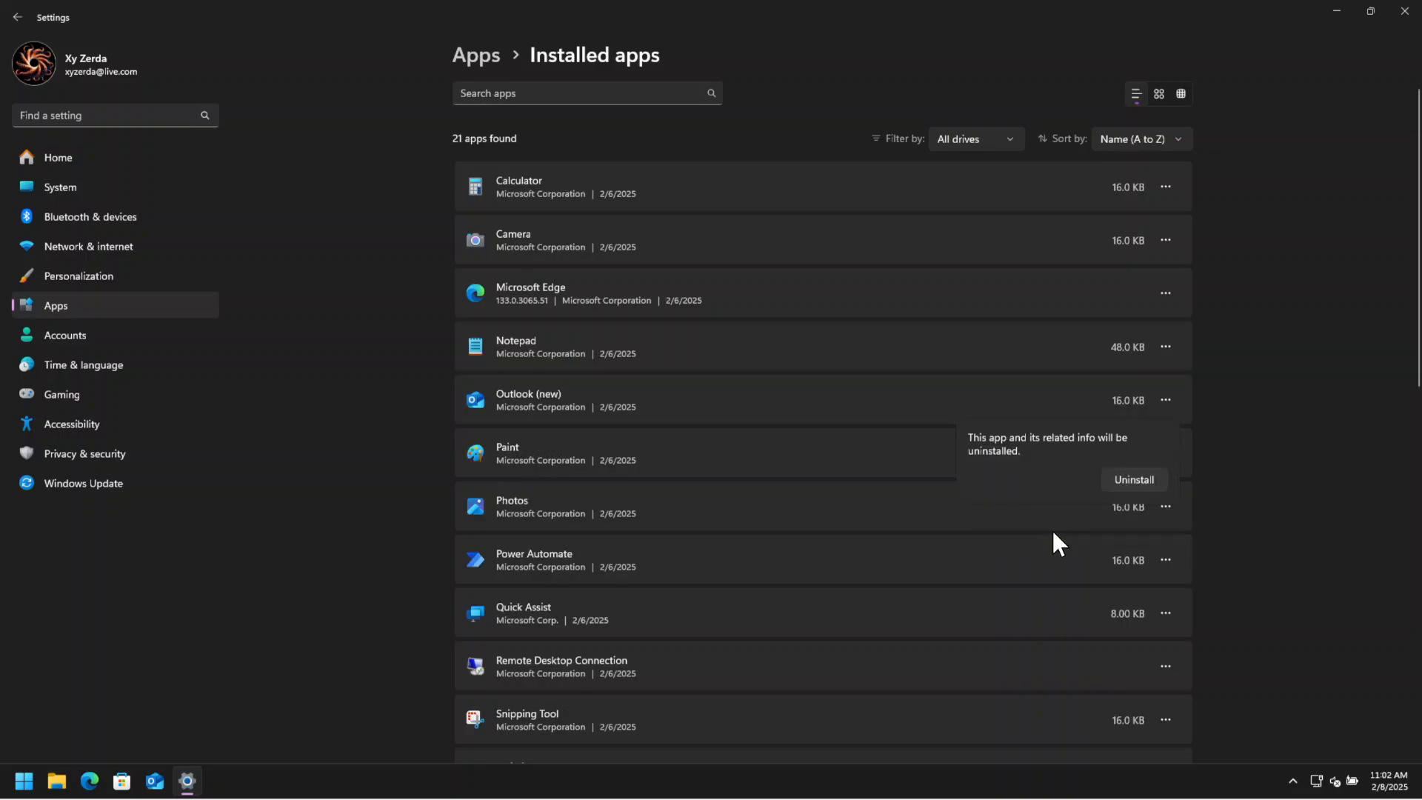
click(1143, 477)
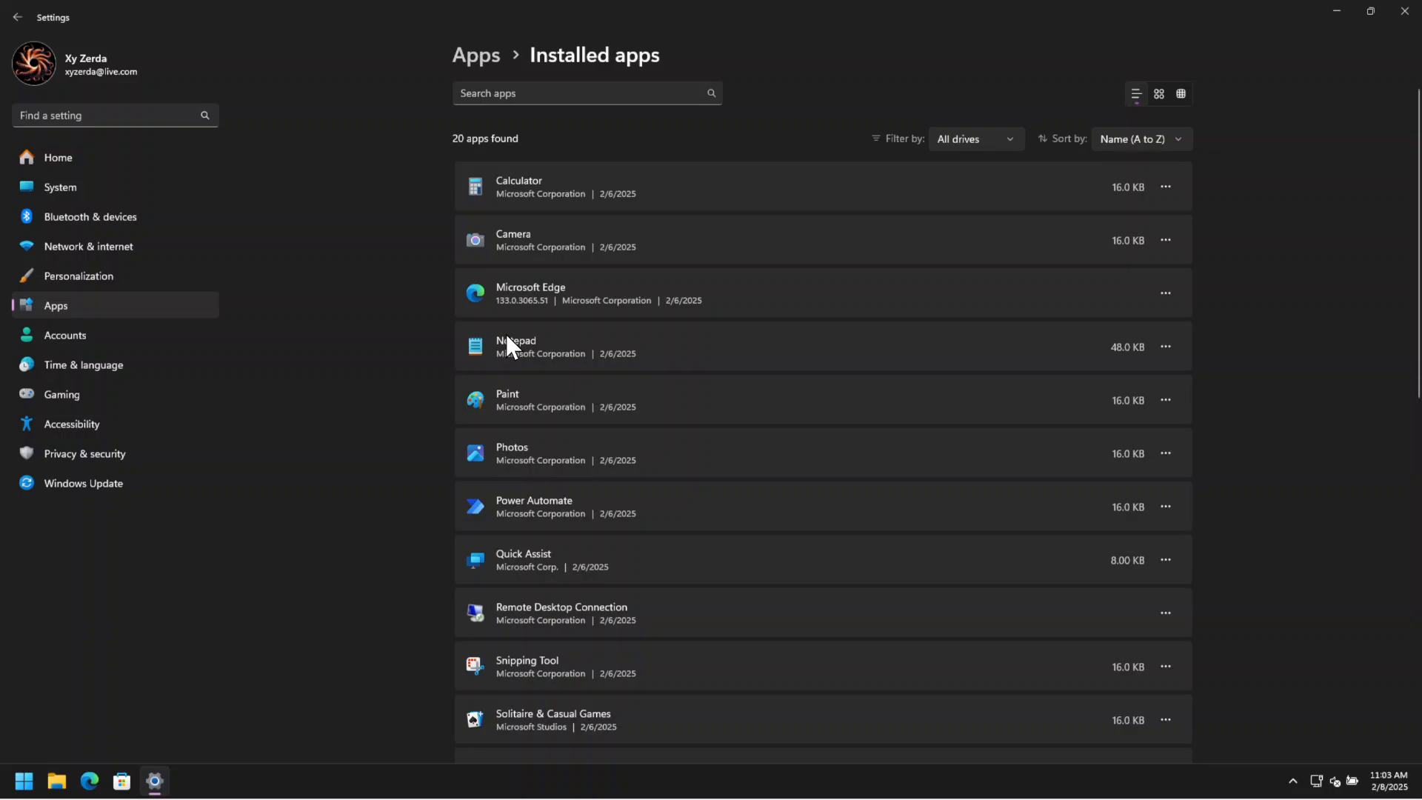
Uninstall the Power Automate and Quick Assist apps.
click(1166, 507)
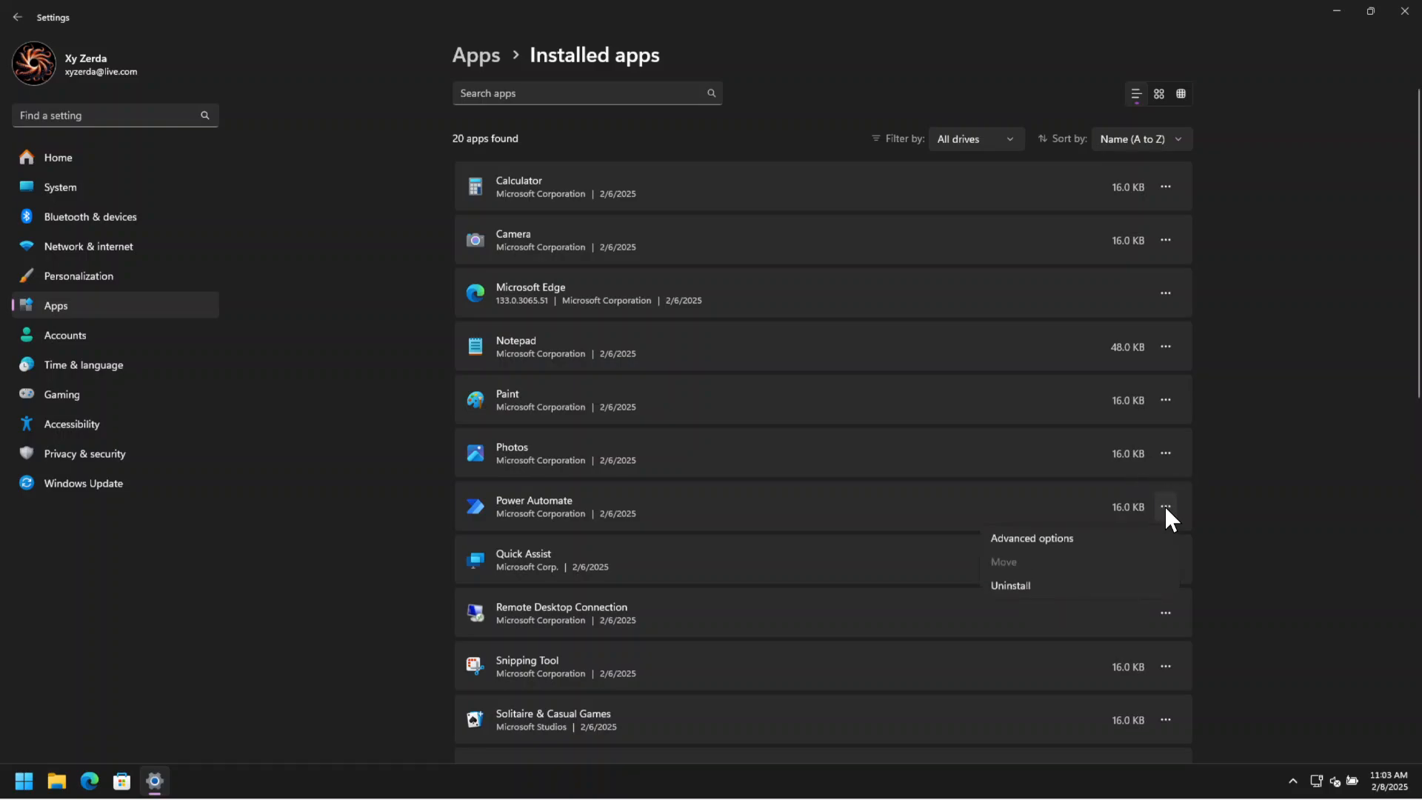
click(1036, 588)
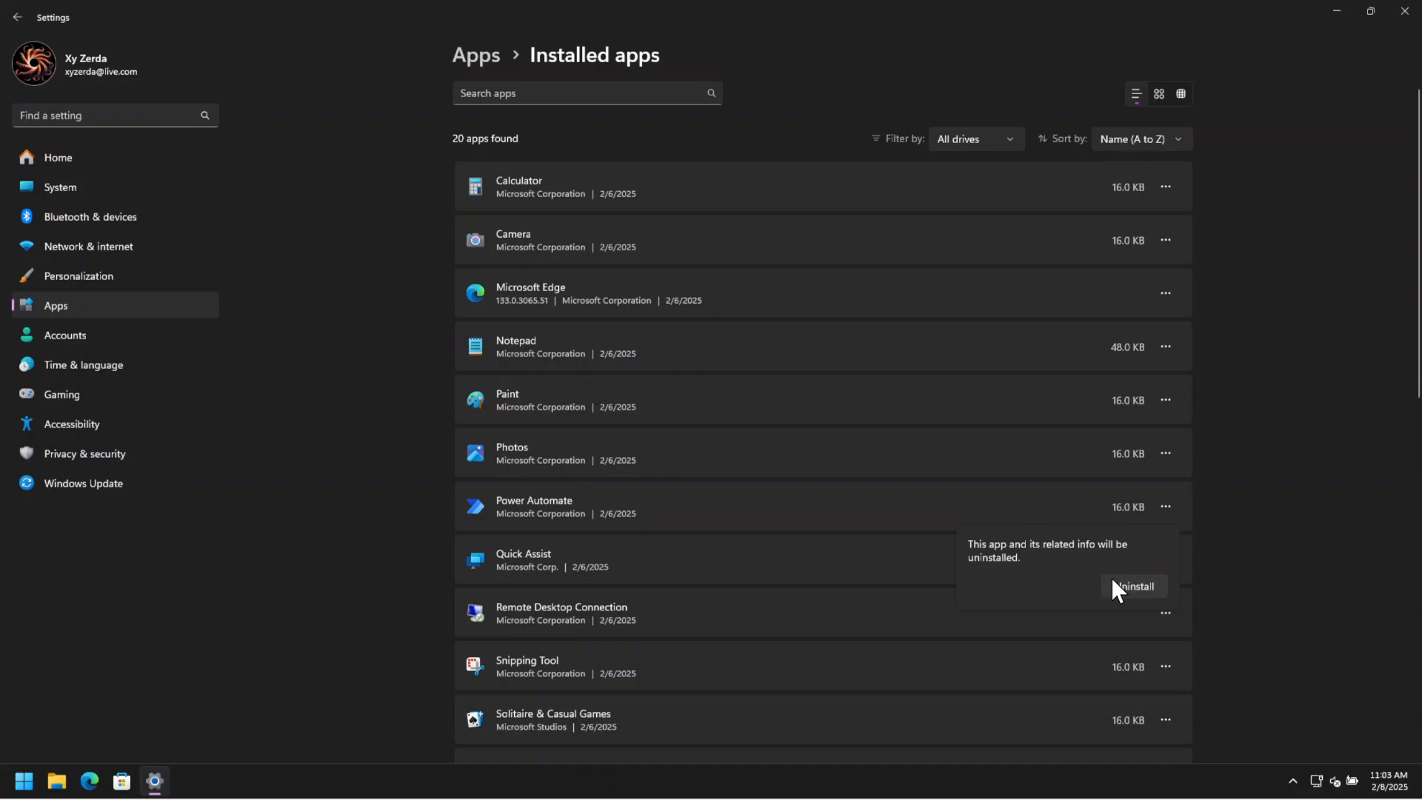
click(1112, 582)
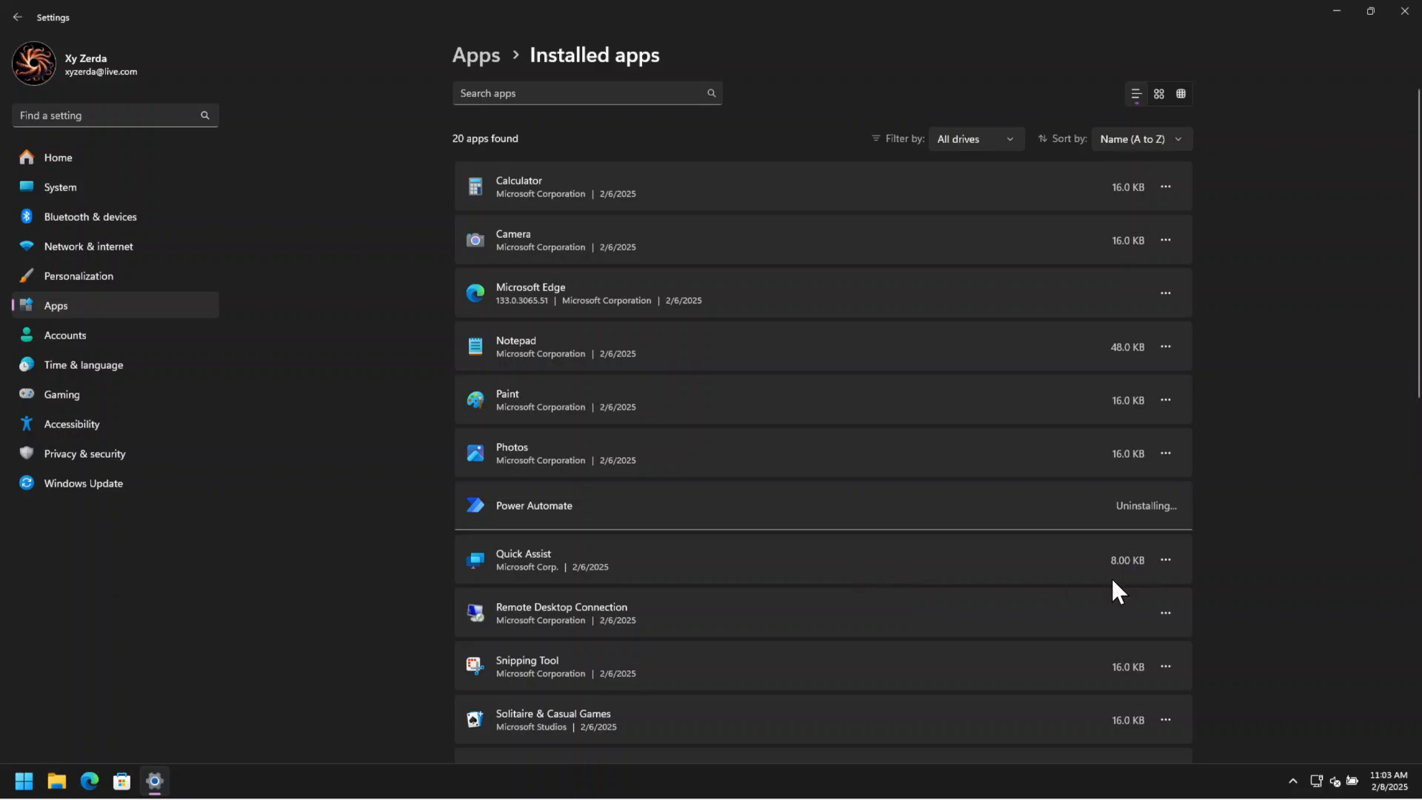
click(1167, 555)
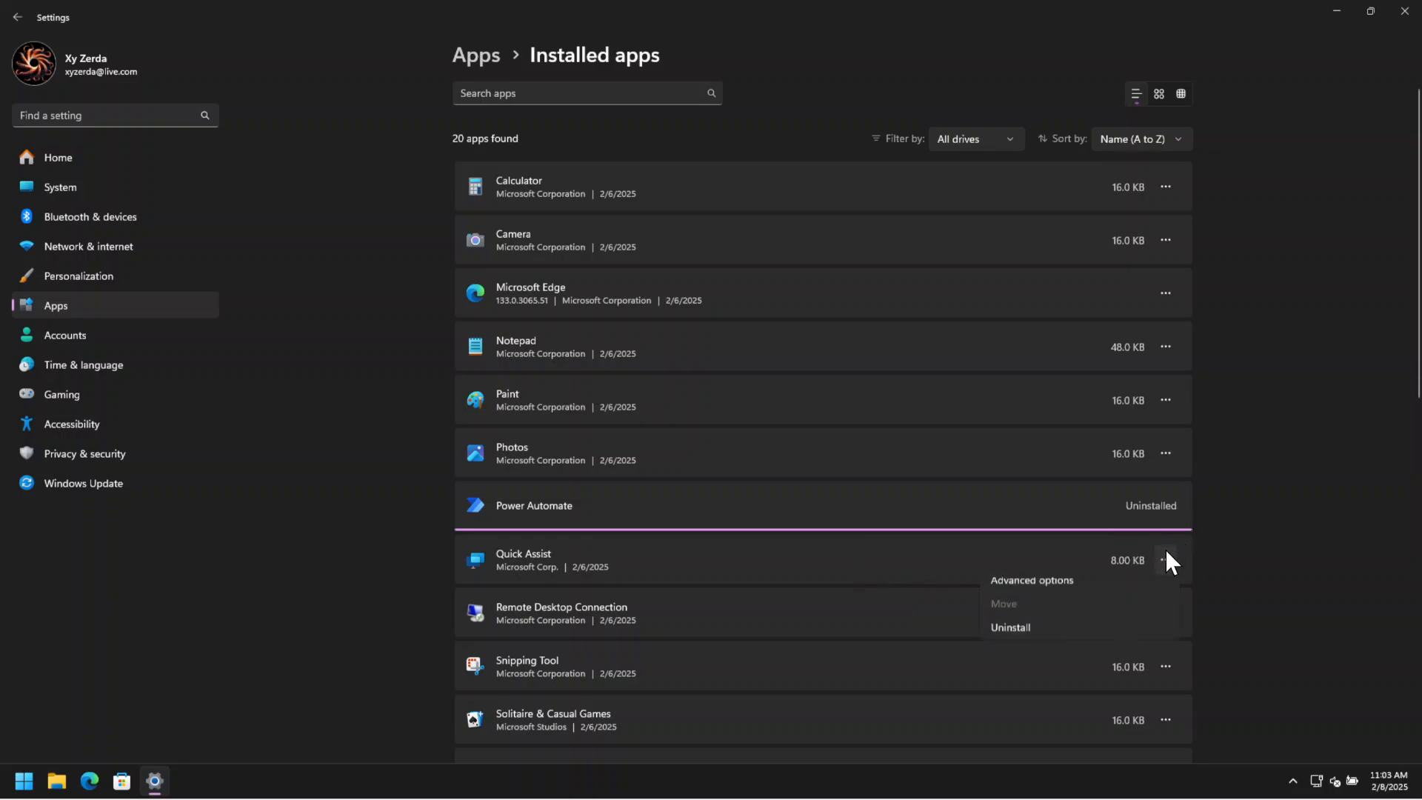
click(1005, 637)
click(1135, 586)
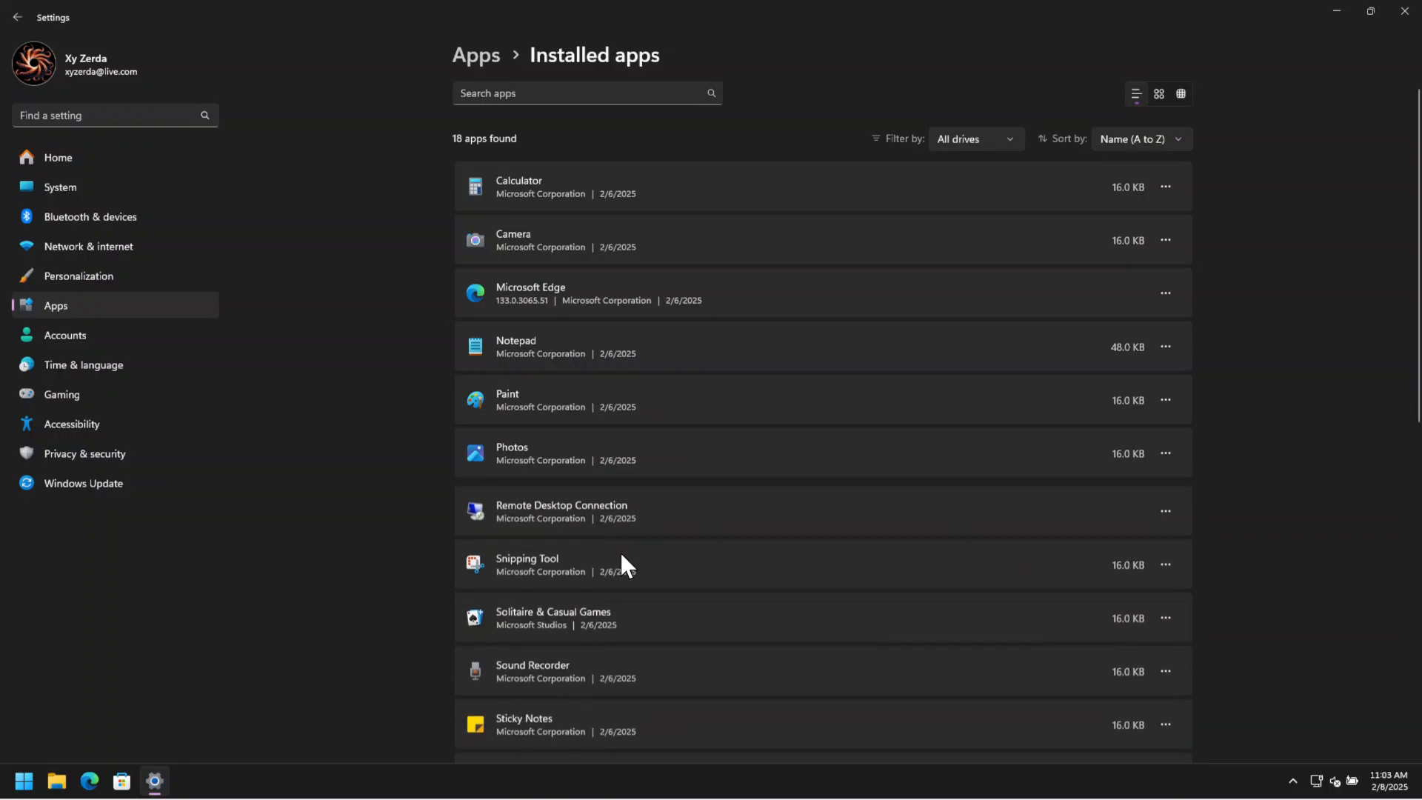
Uninstall the Solitaire & Casual Games and Sticky Notes apps.
scroll(804, 546, down, 2)
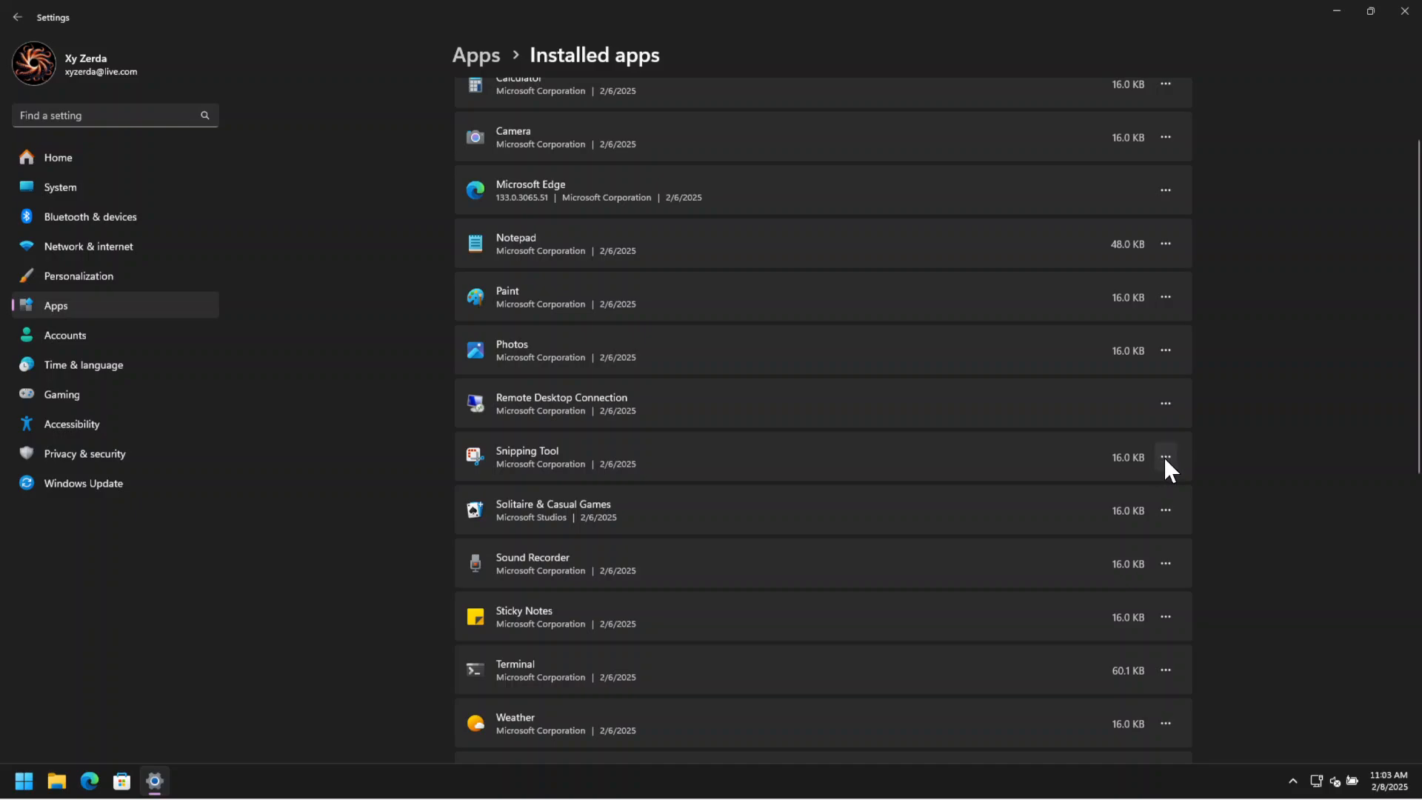
click(1166, 511)
click(1012, 586)
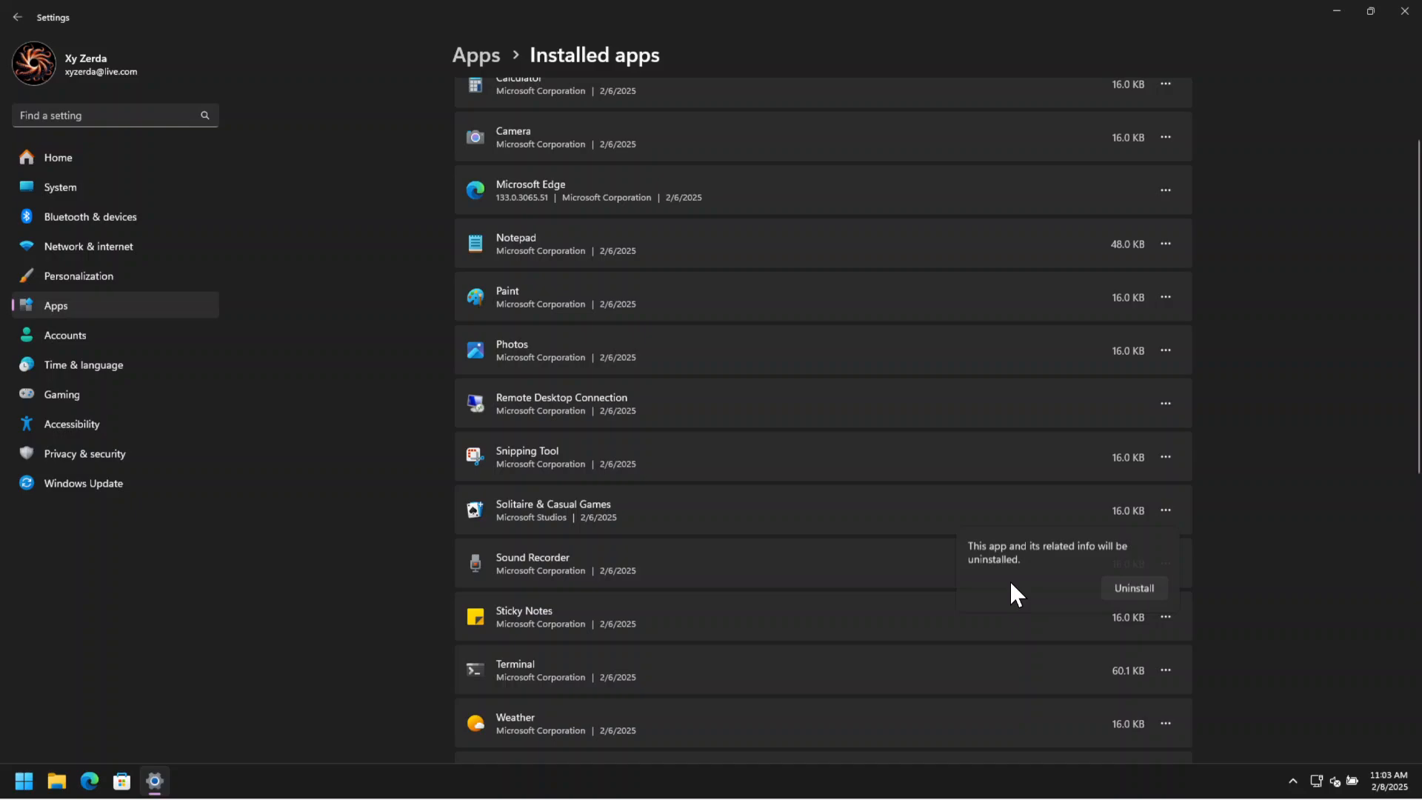
click(1134, 589)
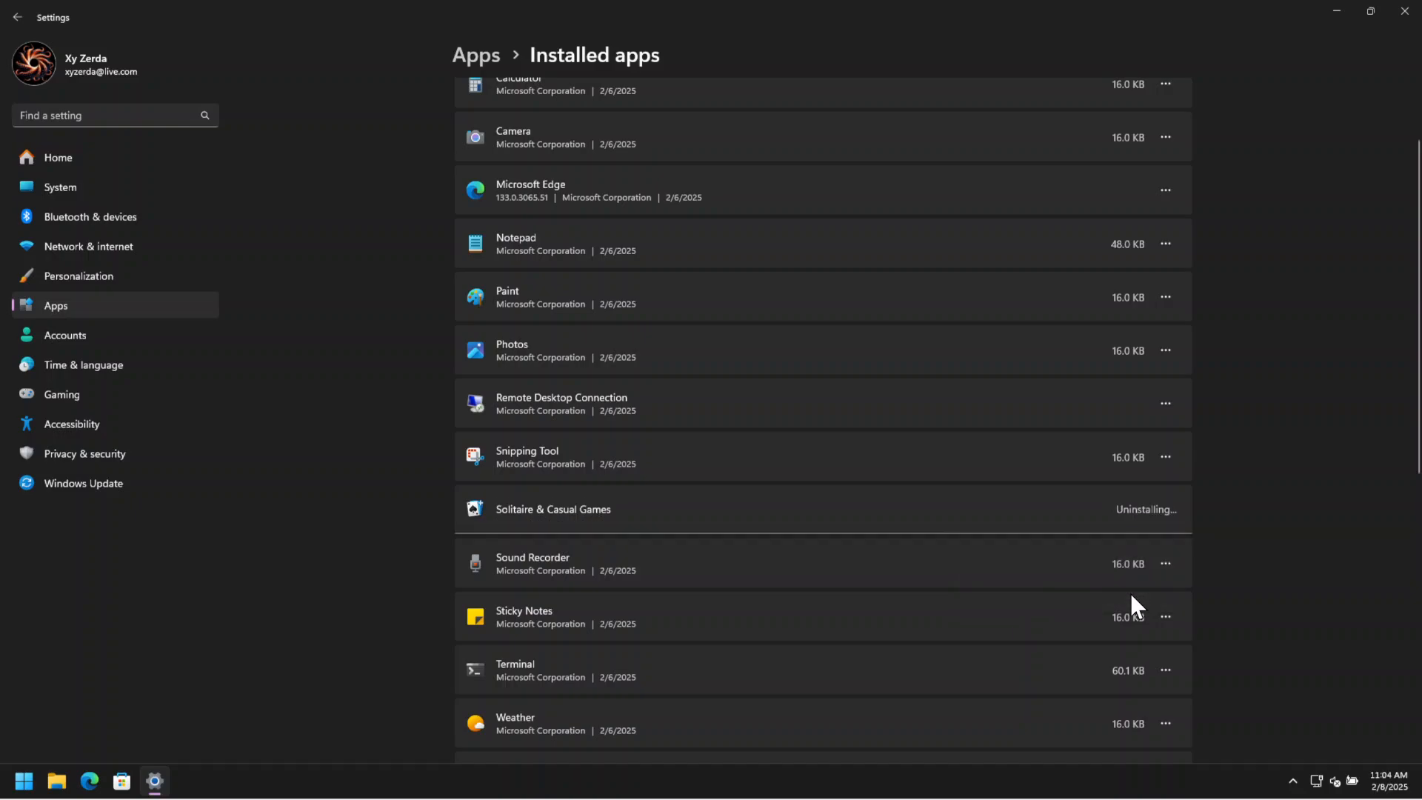
click(1169, 616)
click(1024, 692)
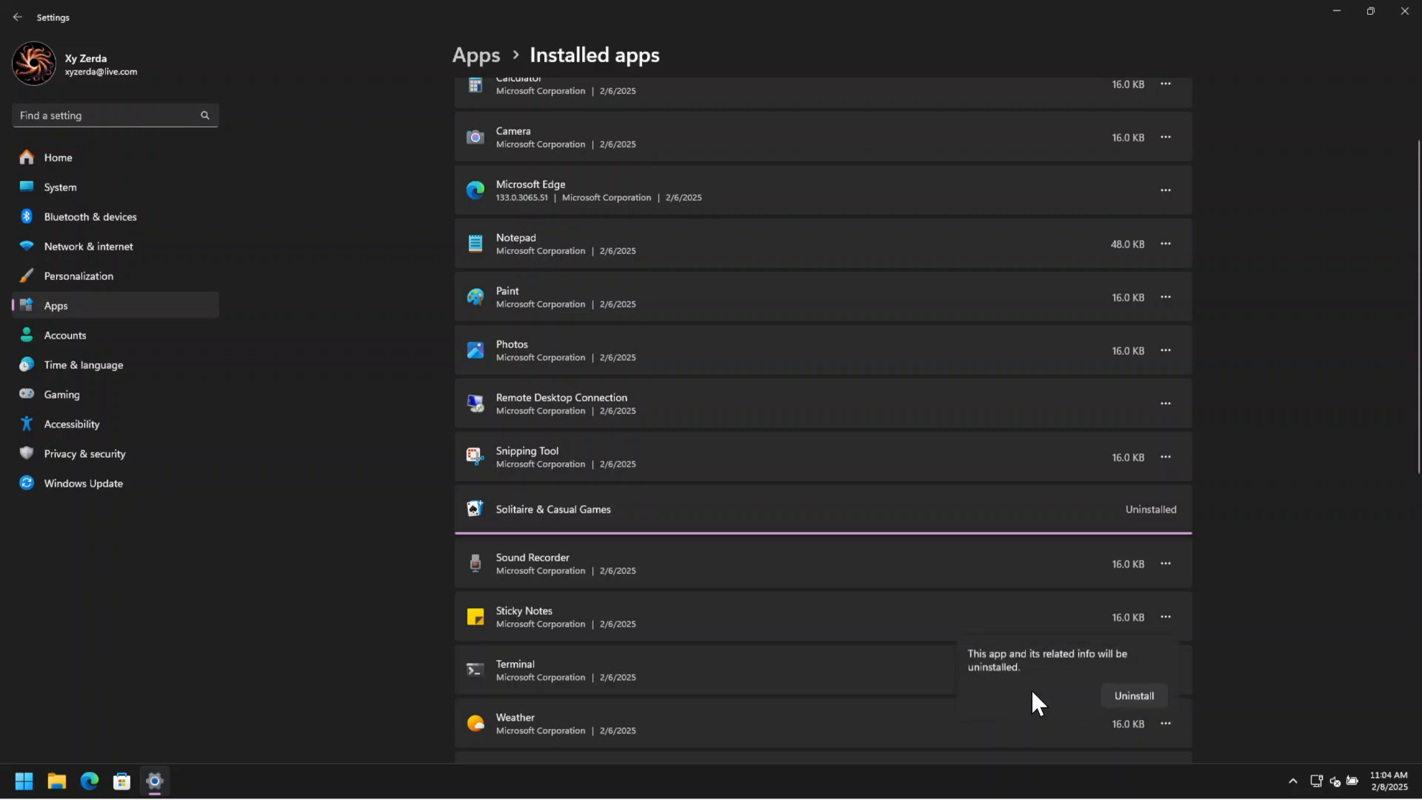
click(1118, 691)
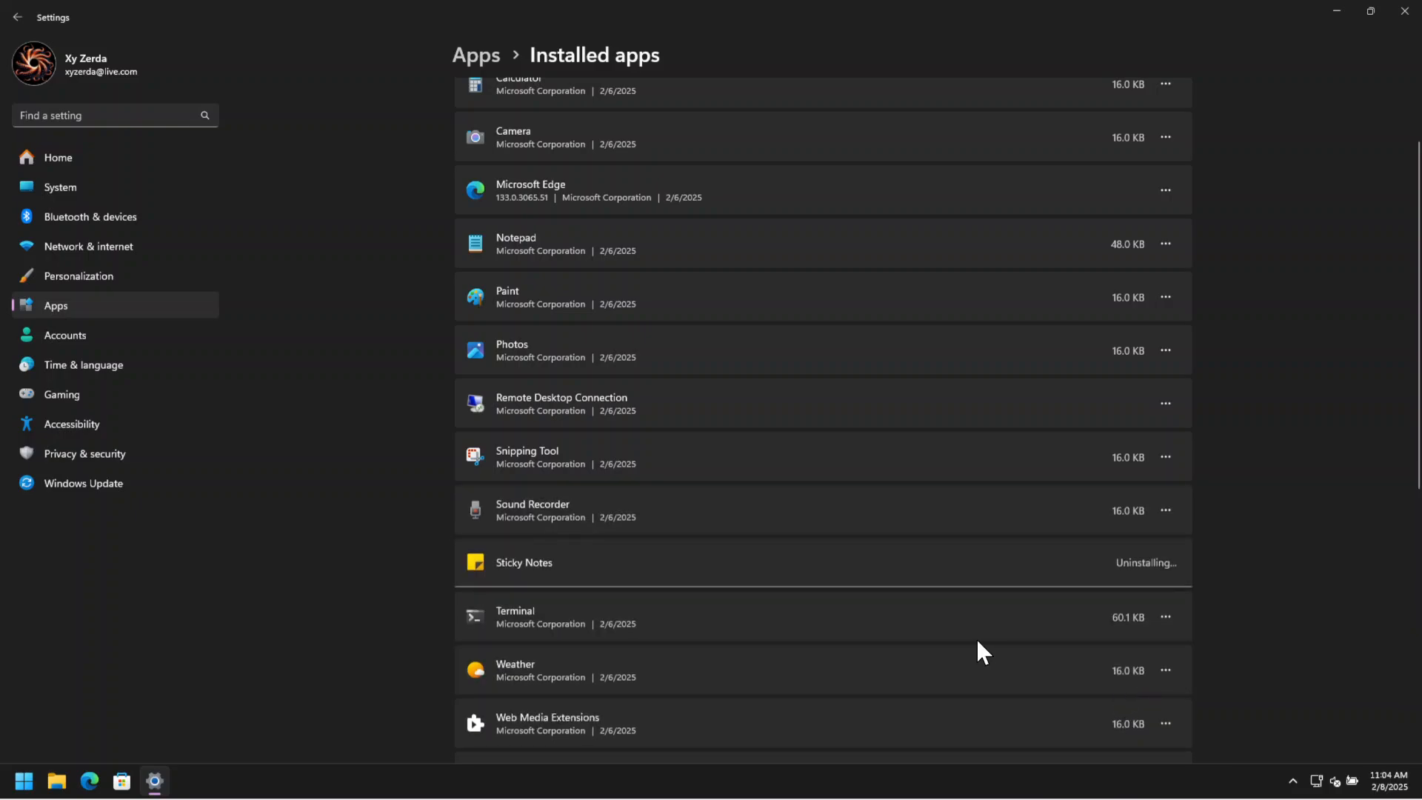
Uninstall the Weather and Web Search from Microsoft Bing apps.
scroll(976, 638, down, 3)
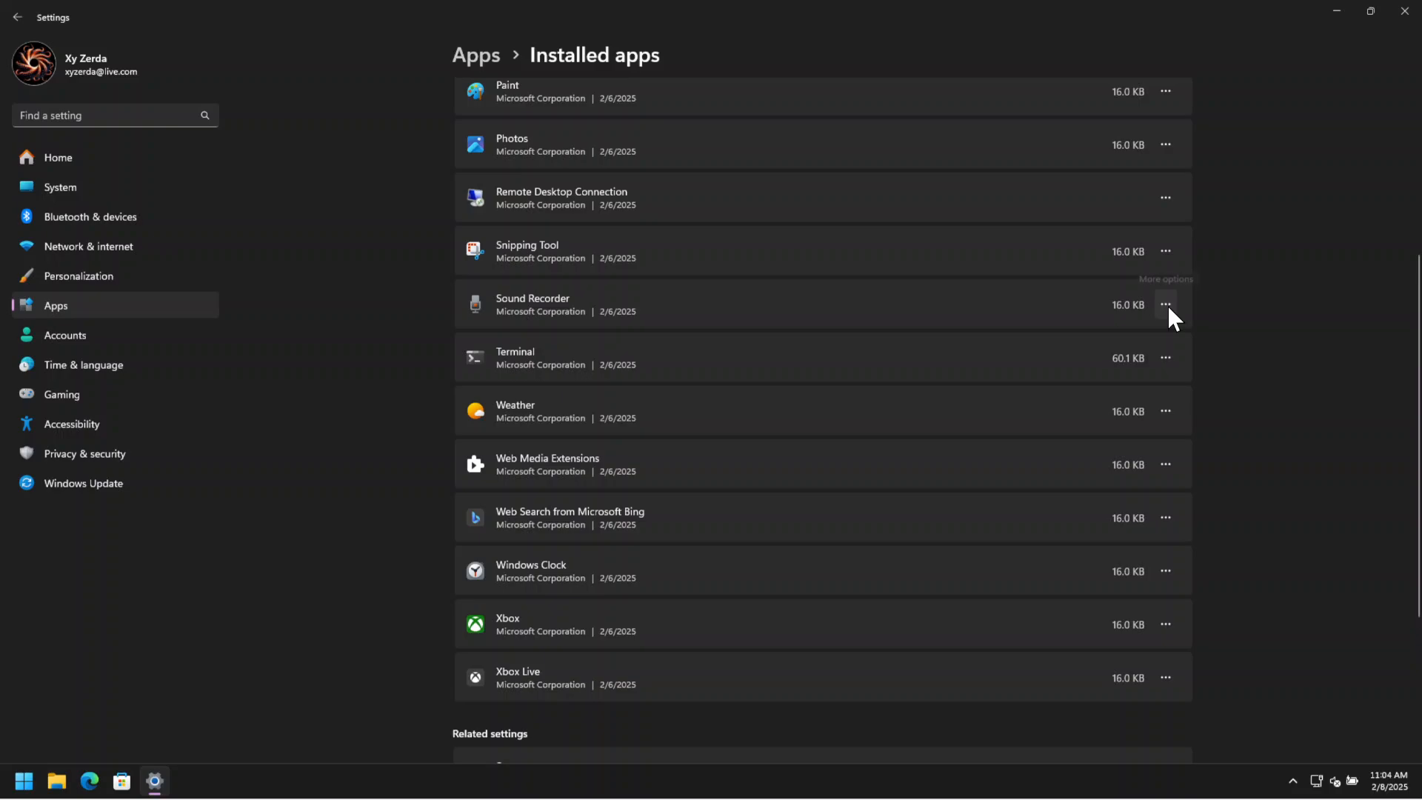
click(1165, 412)
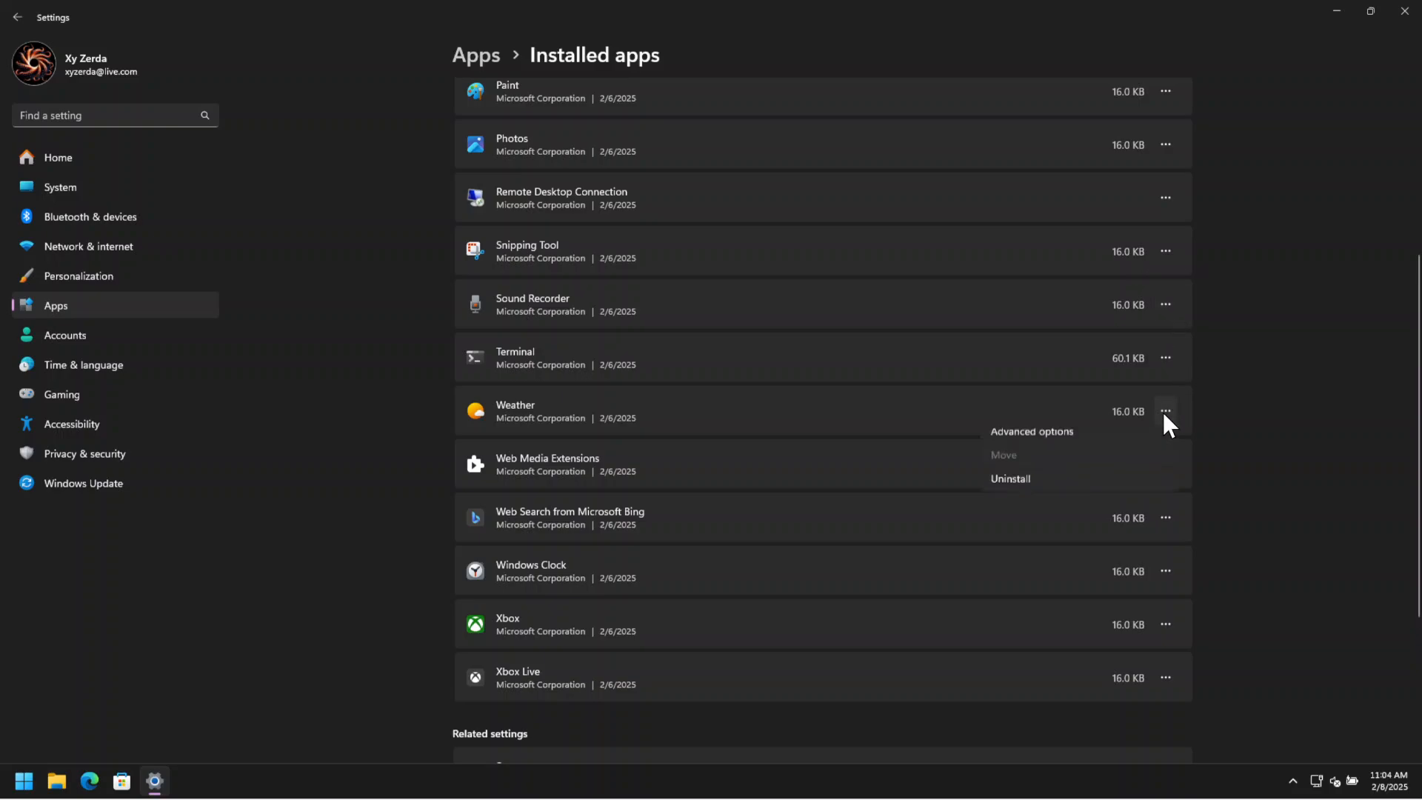
click(1003, 489)
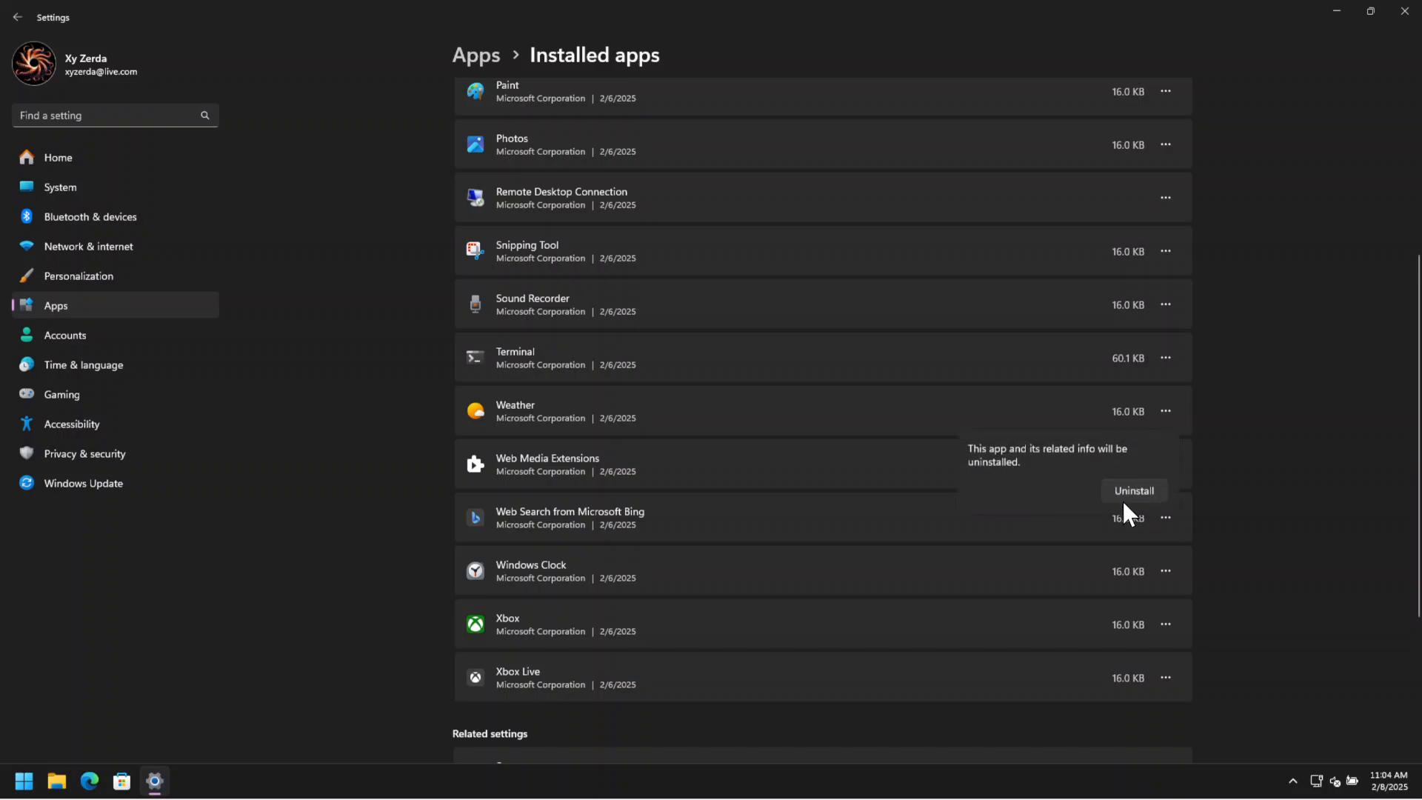
click(1133, 491)
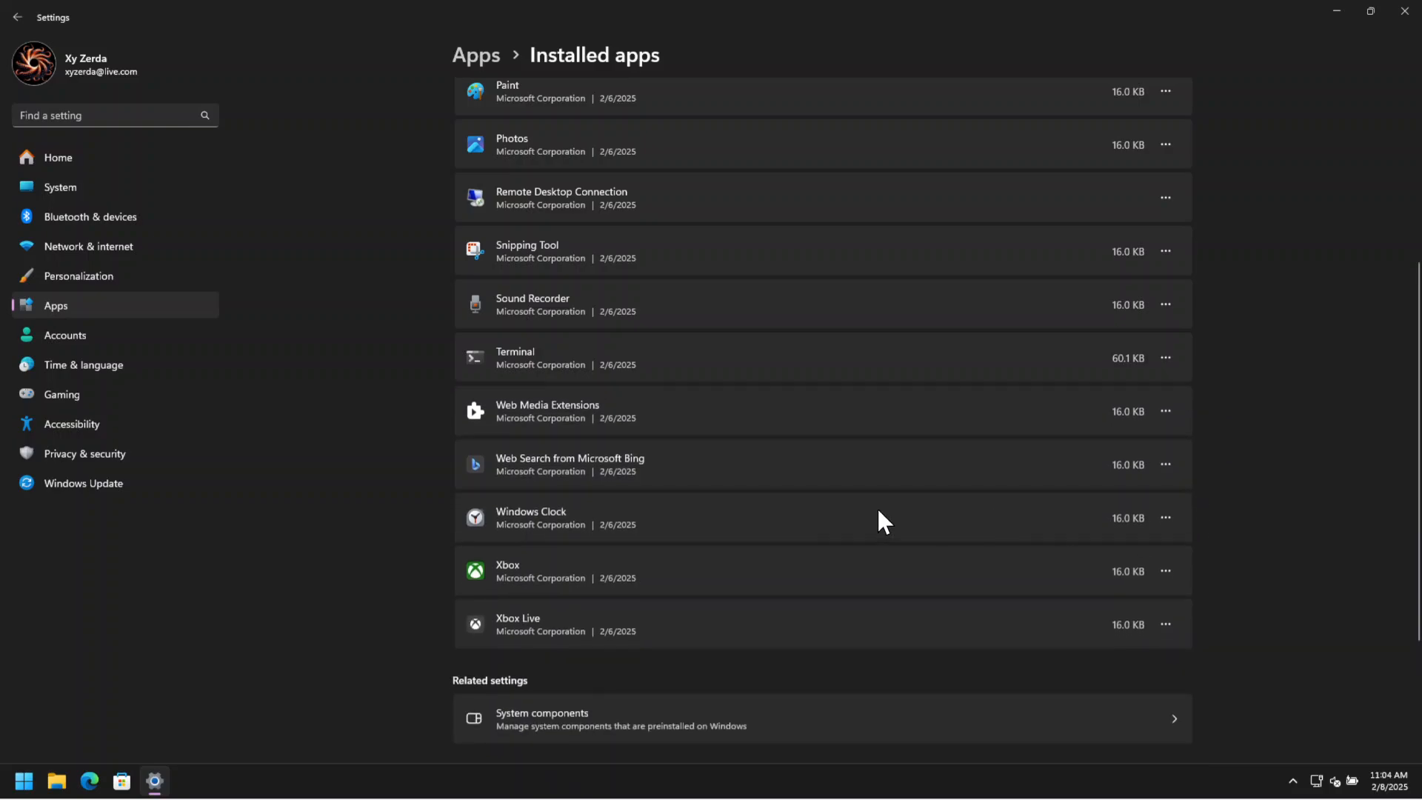
click(1166, 464)
click(1052, 537)
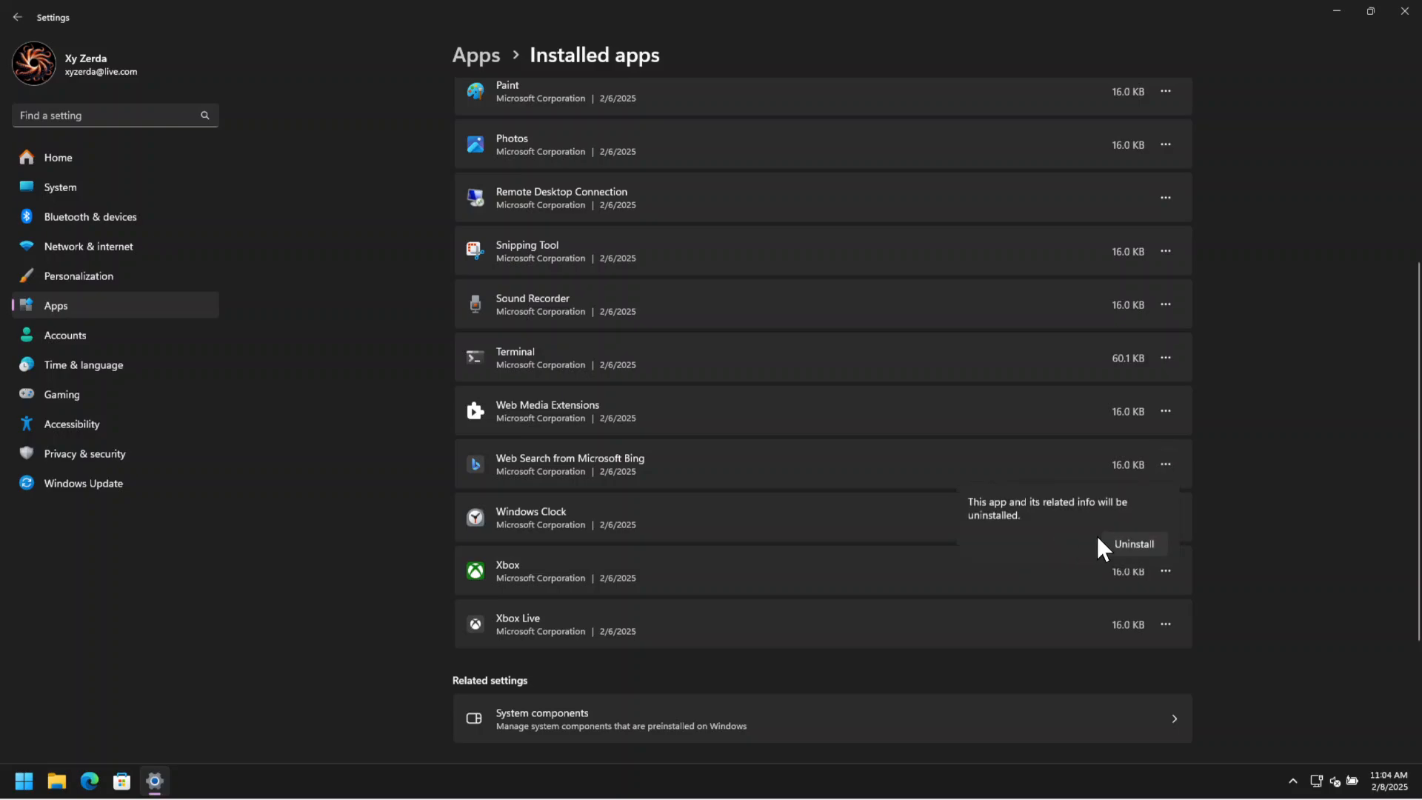
click(1115, 539)
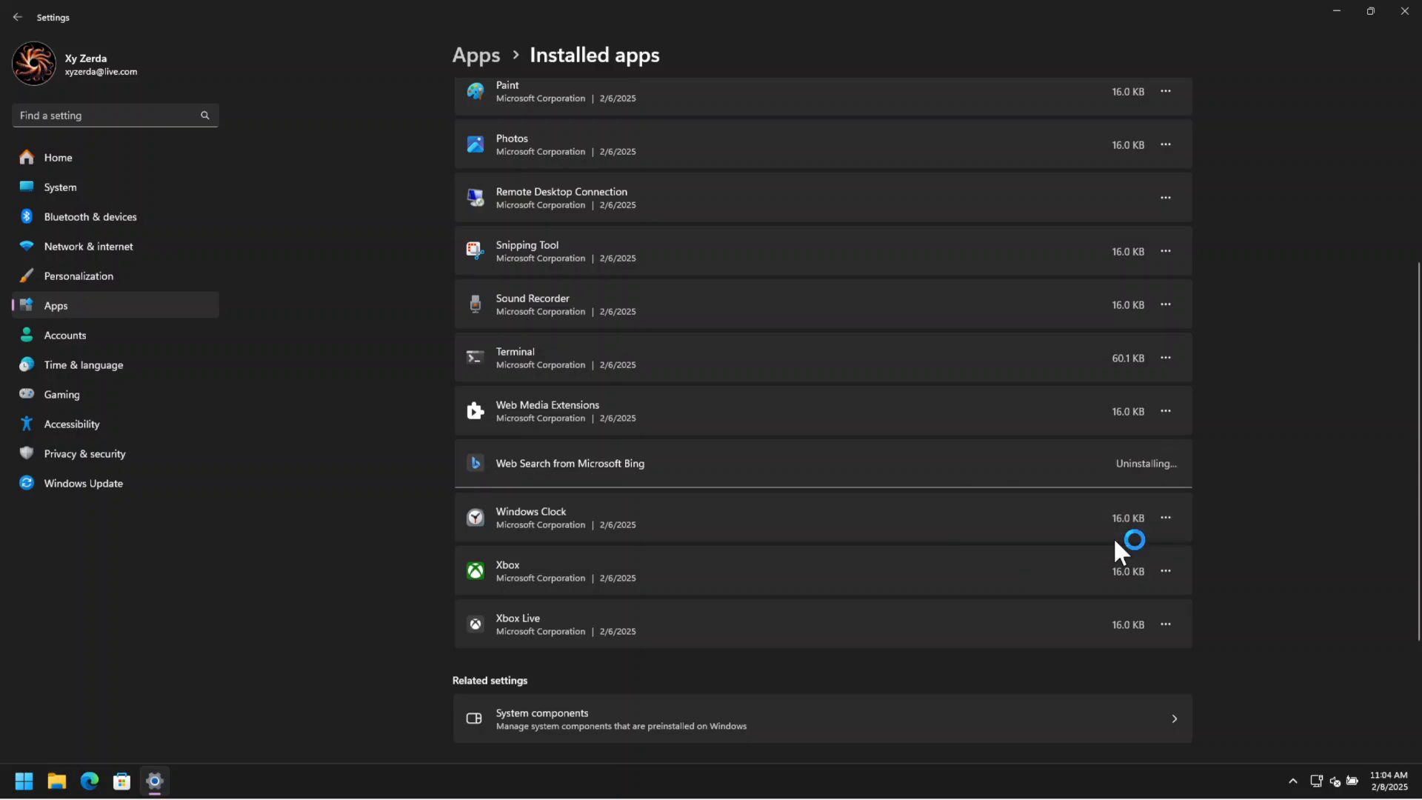
Uninstall the Windows Clock app.
click(1165, 517)
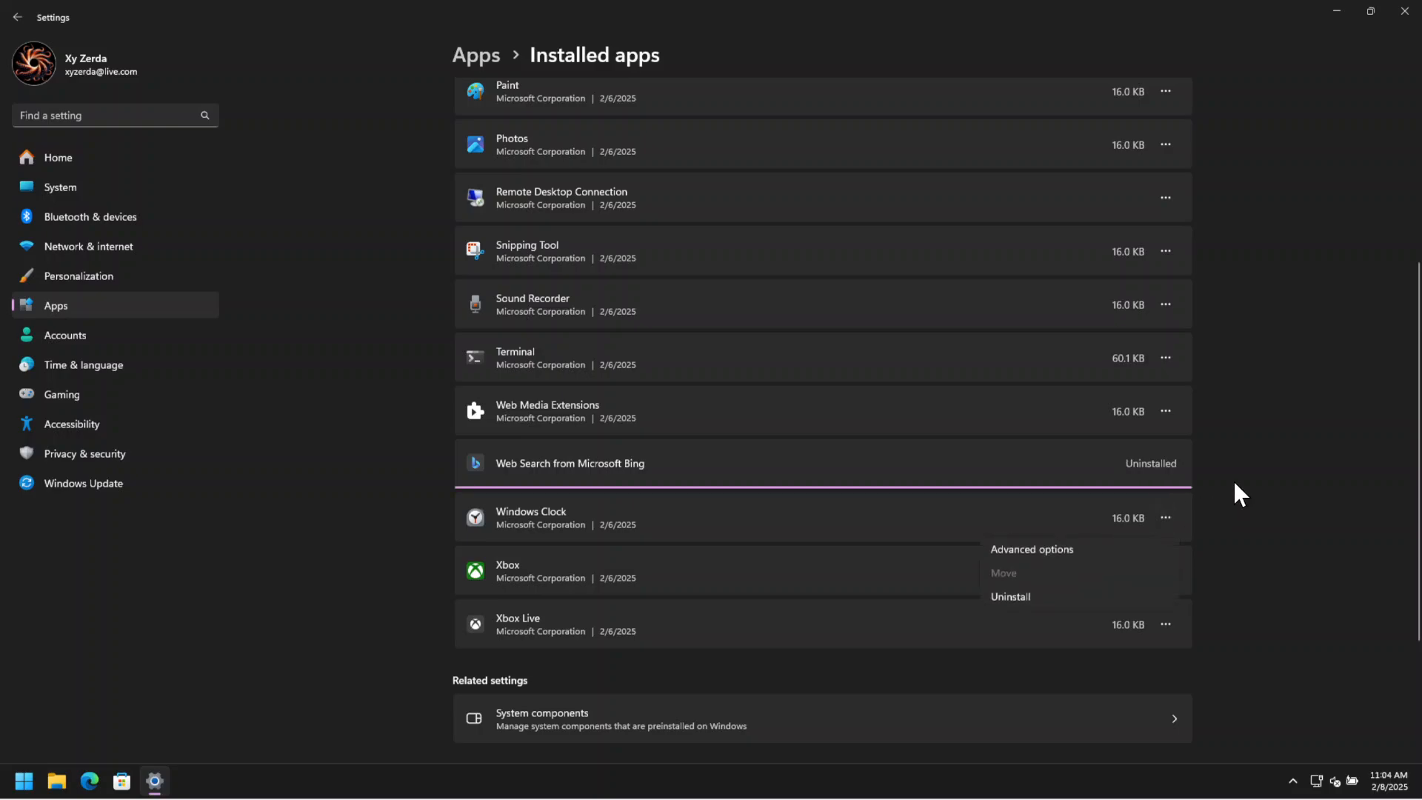
click(1212, 487)
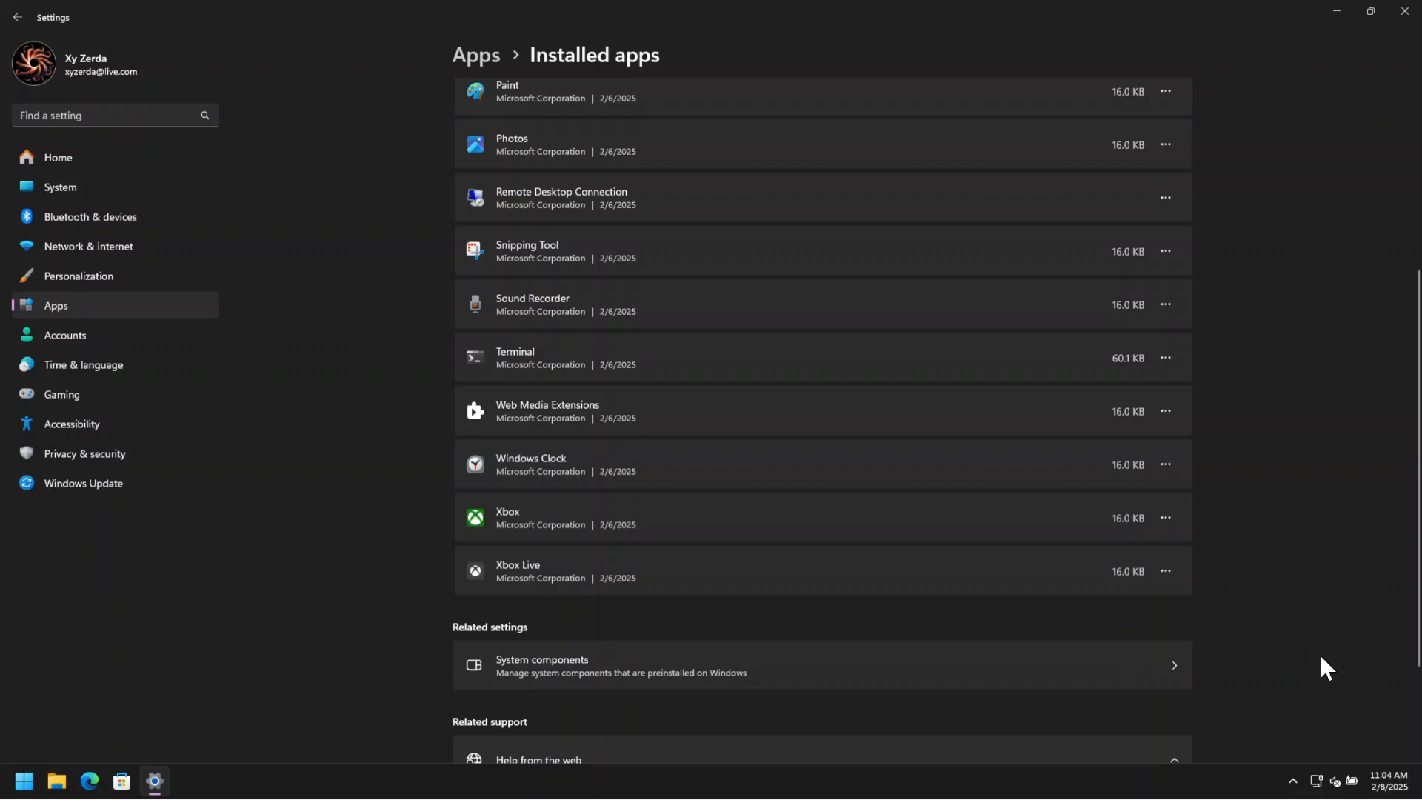
click(1168, 466)
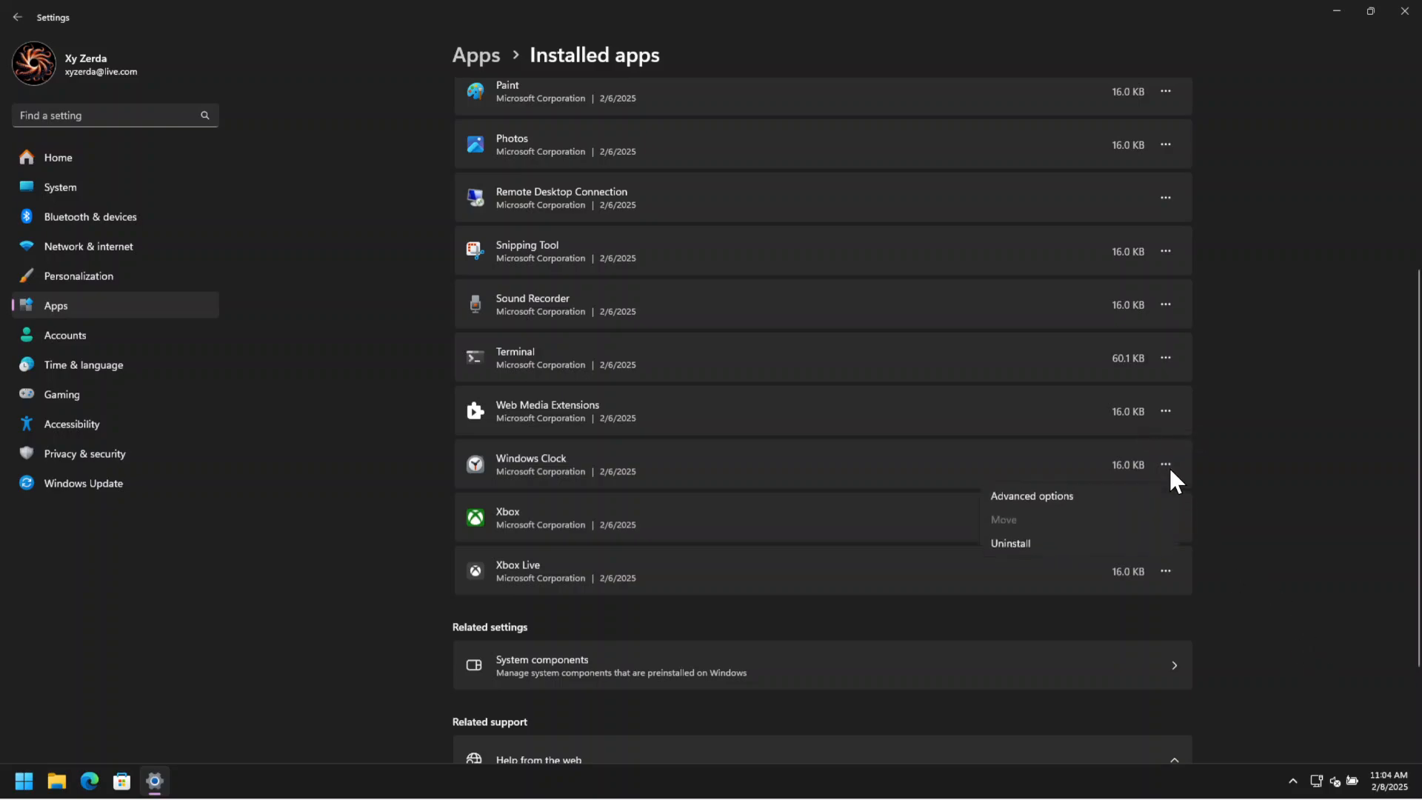
click(997, 543)
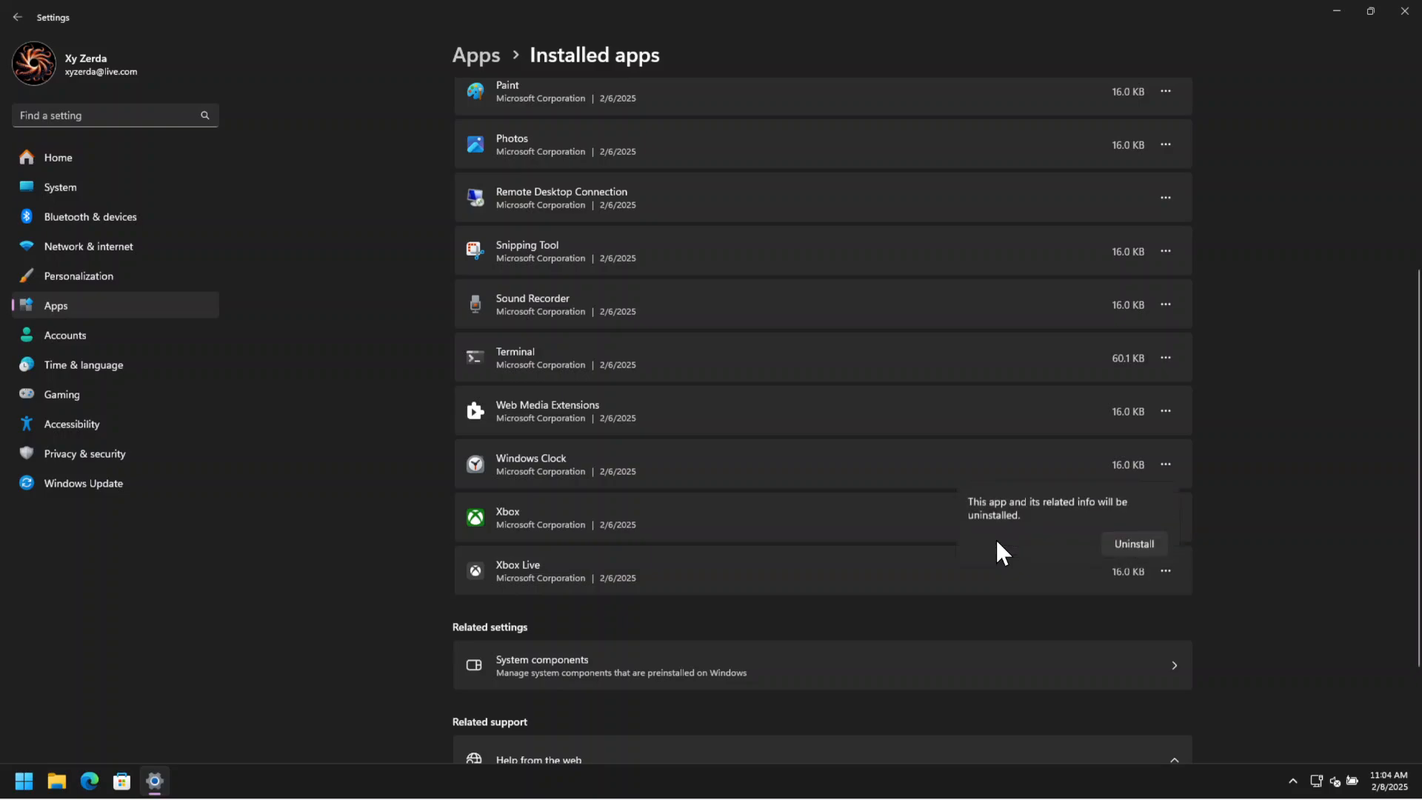
click(1151, 538)
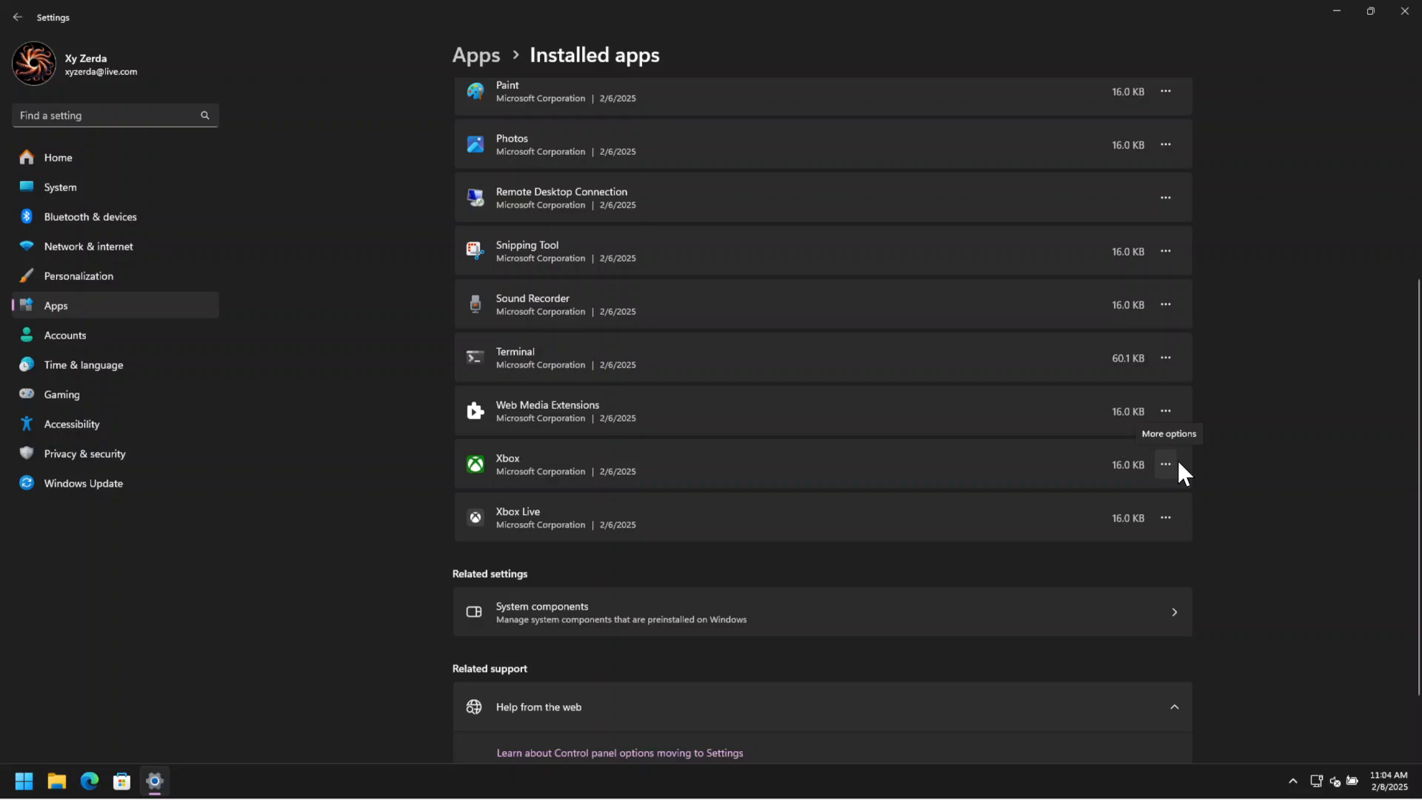
Uninstall the Xbox app.
scroll(1255, 483, up, 3)
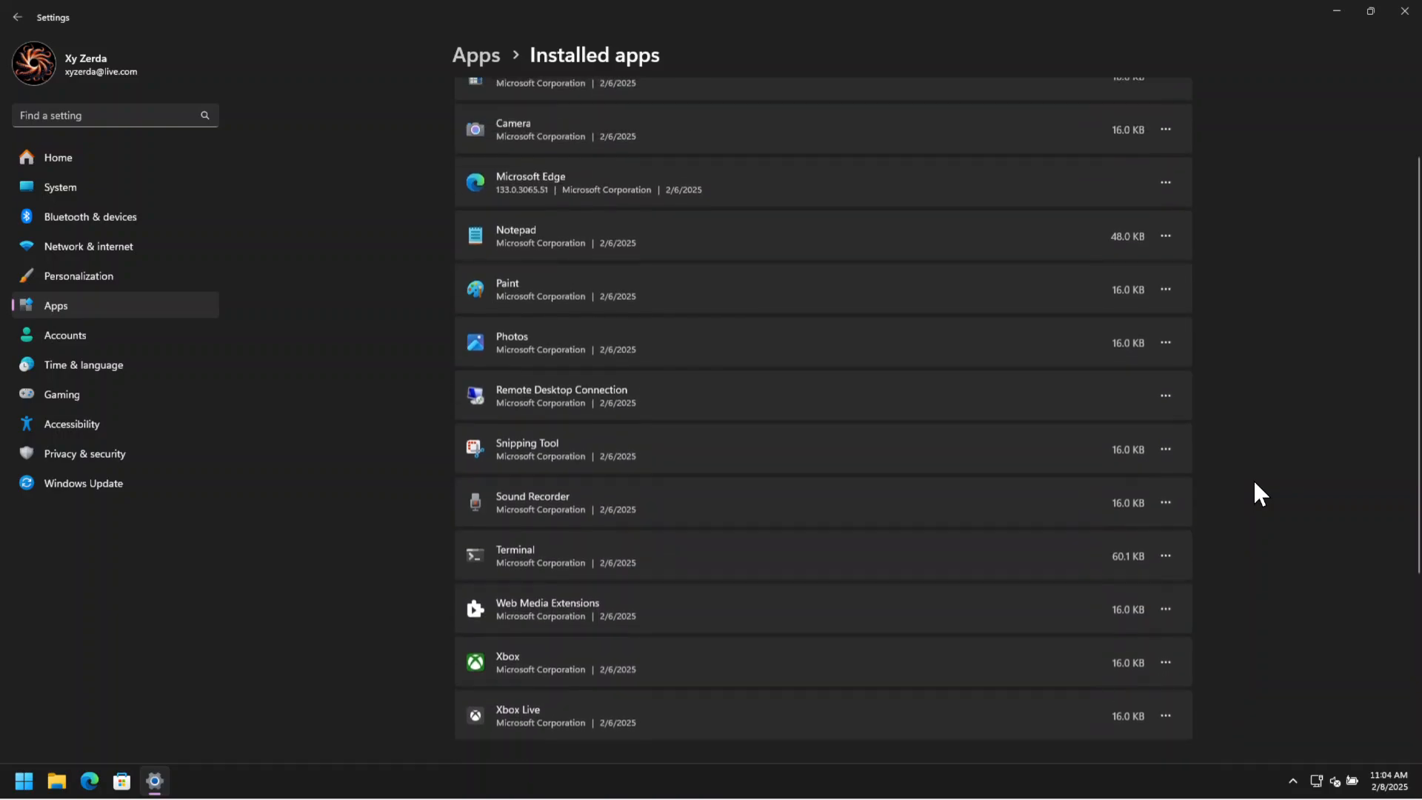
scroll(1255, 482, down, 2)
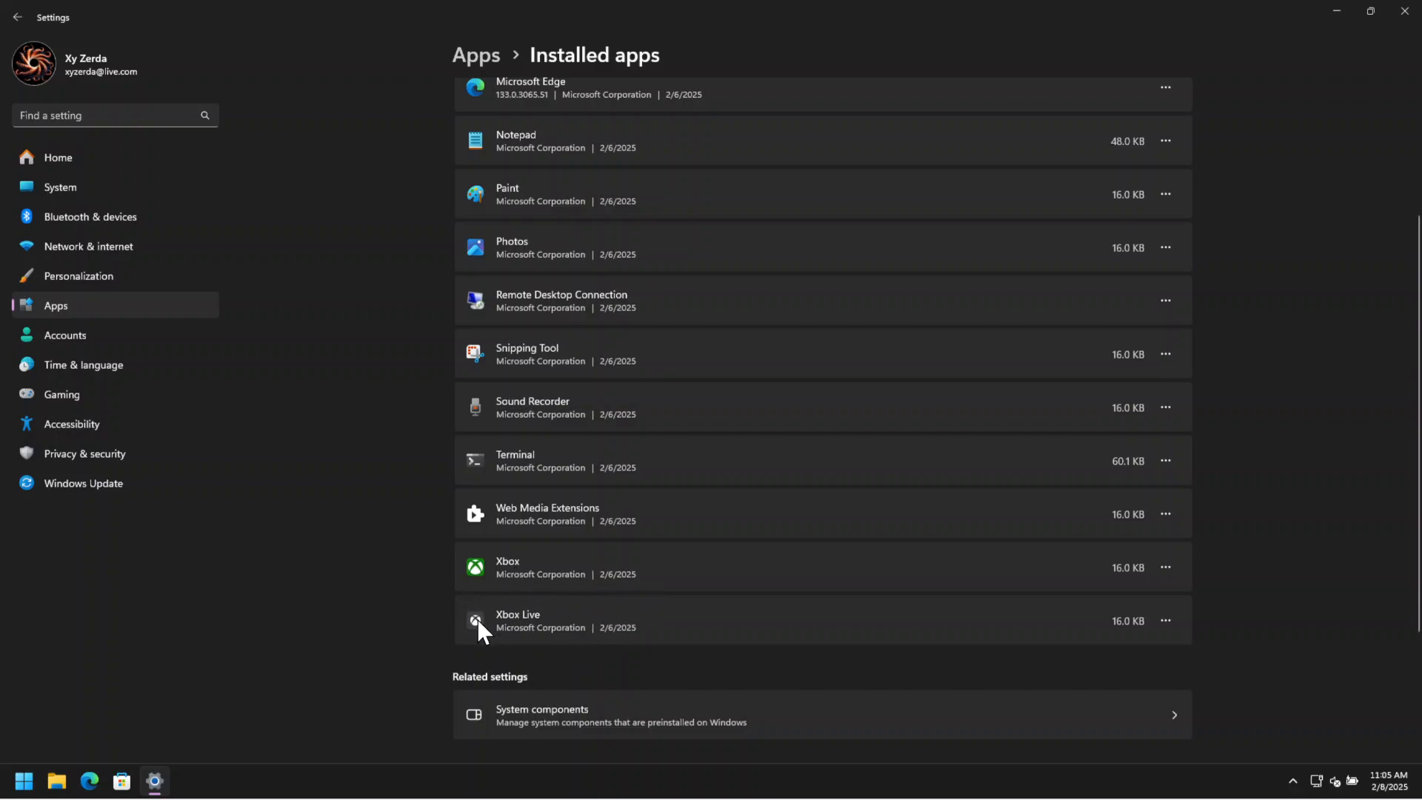
click(1165, 567)
click(1052, 641)
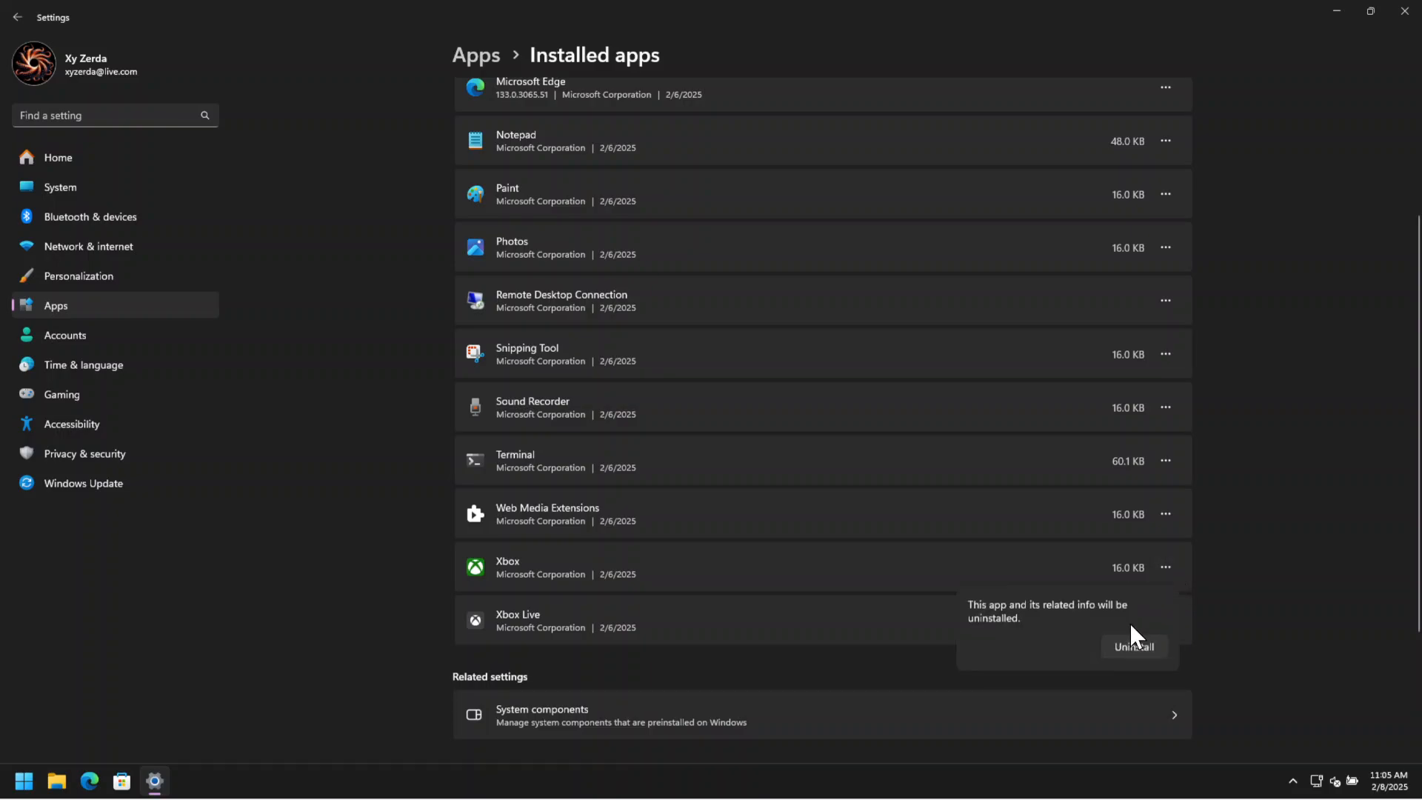
click(1131, 648)
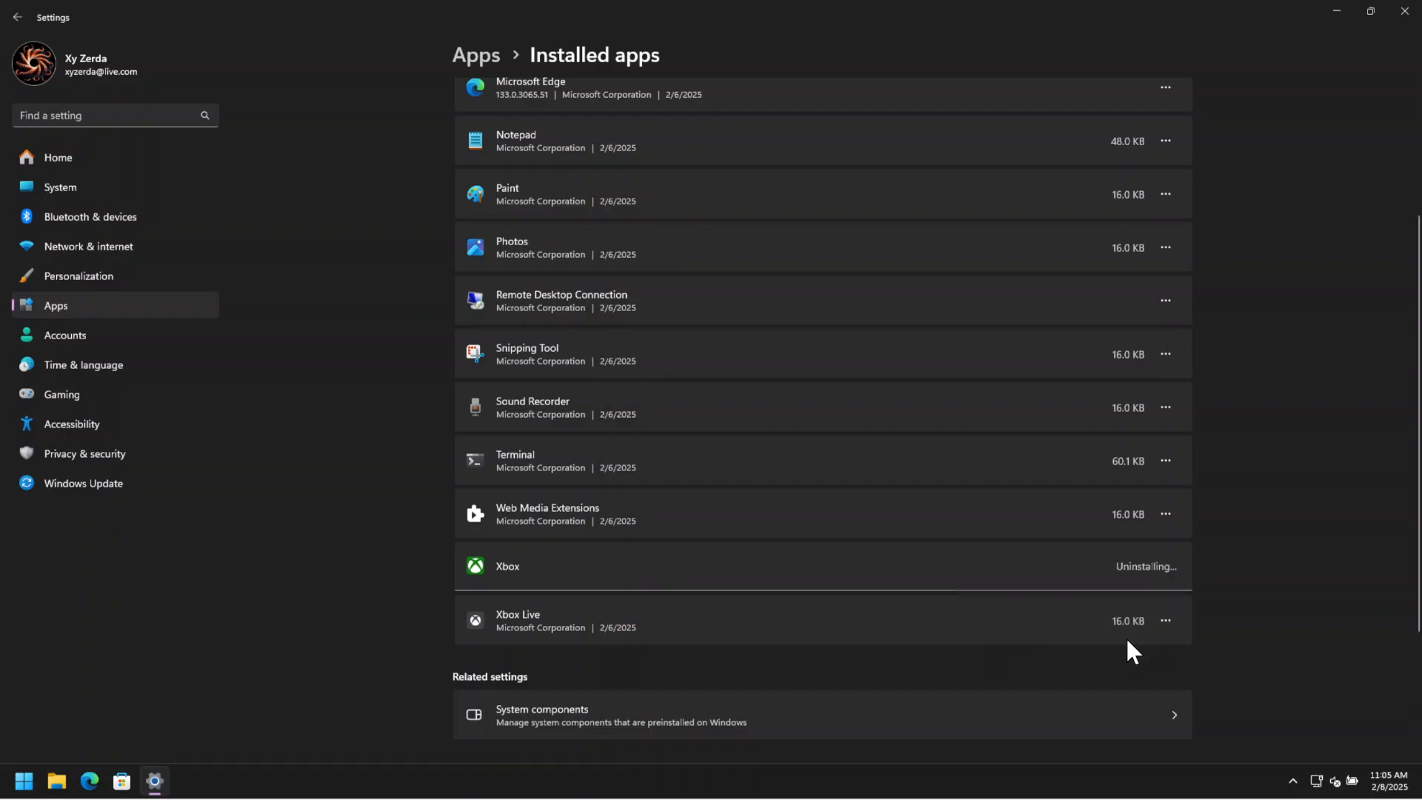
Uninstall the Xbox Live app and close the Settings window.
click(1170, 619)
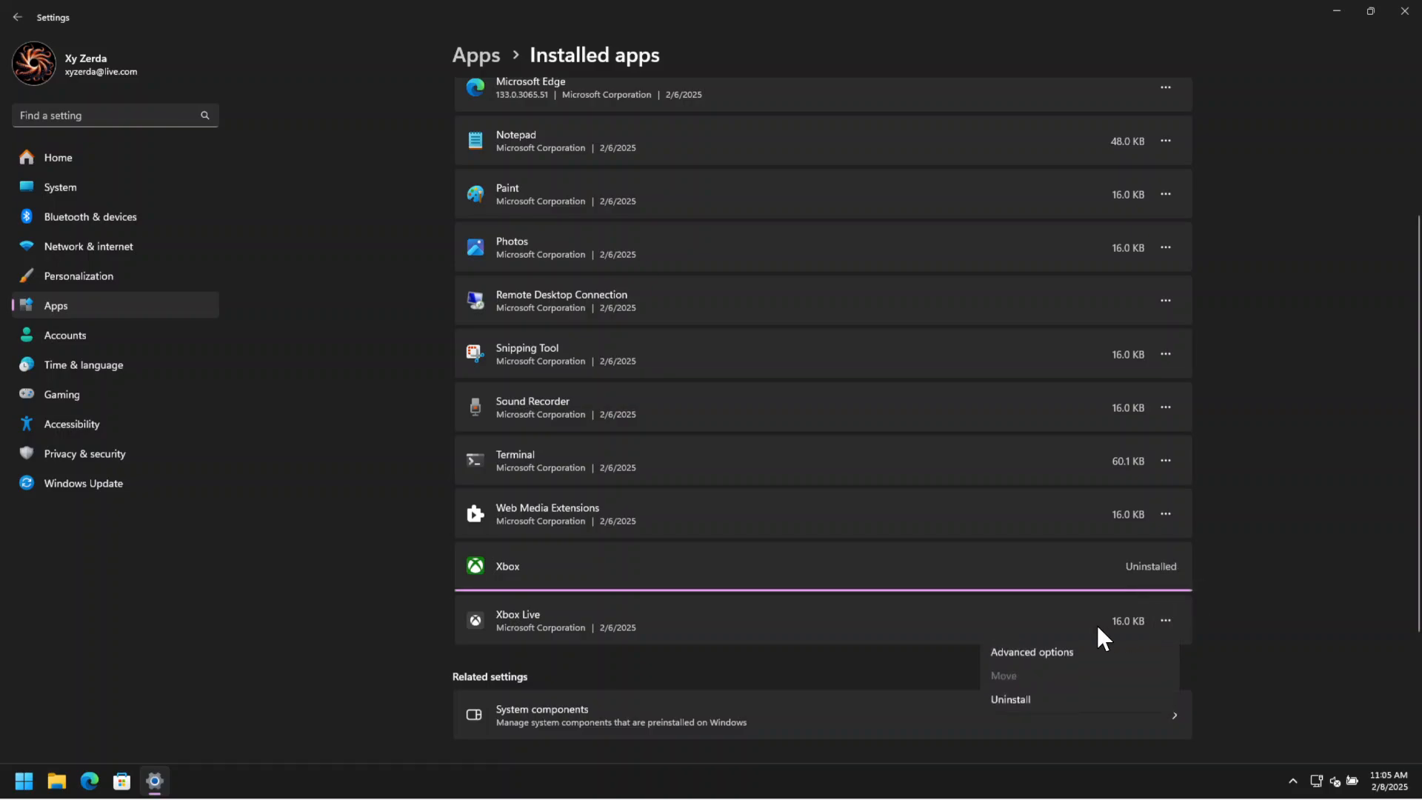
click(1038, 690)
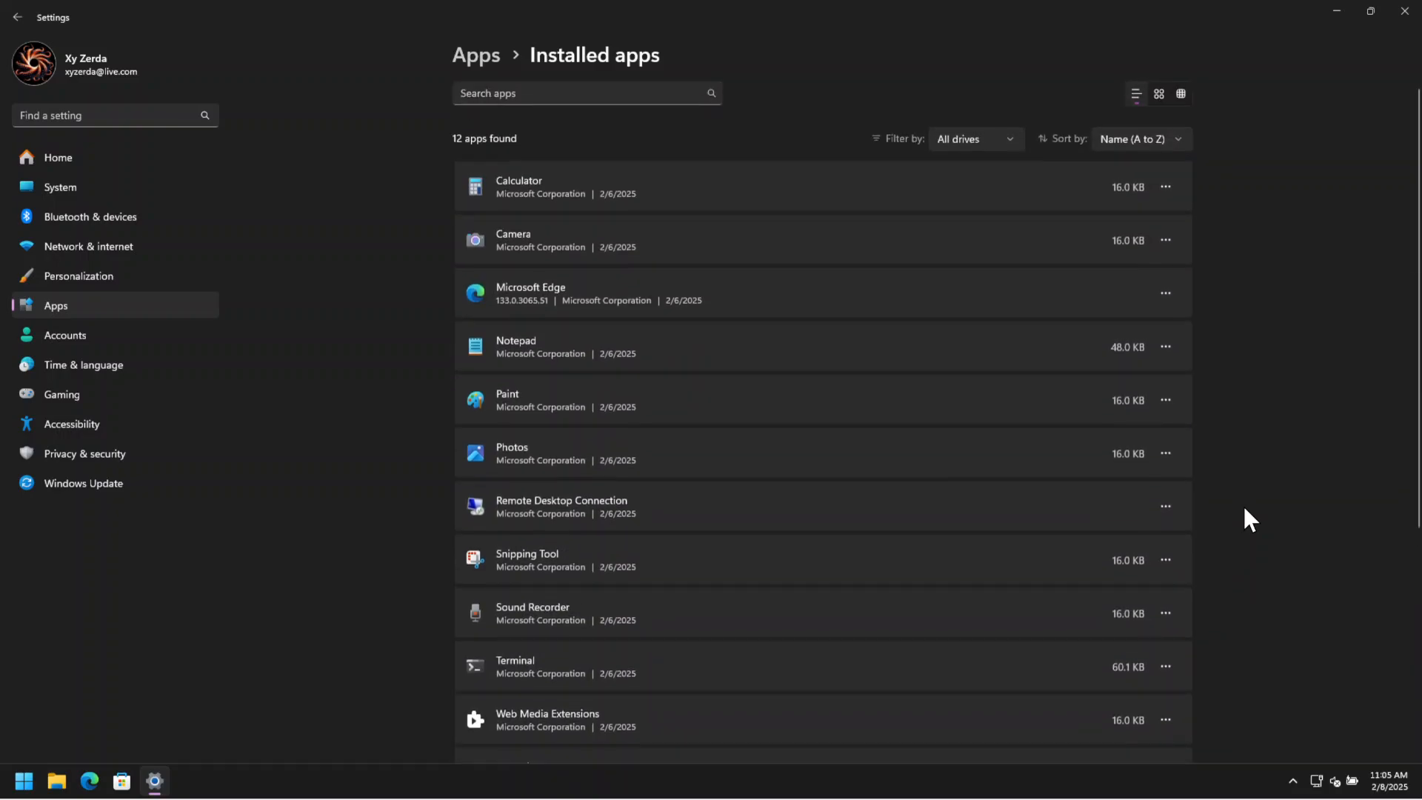
scroll(1244, 509, down, 3)
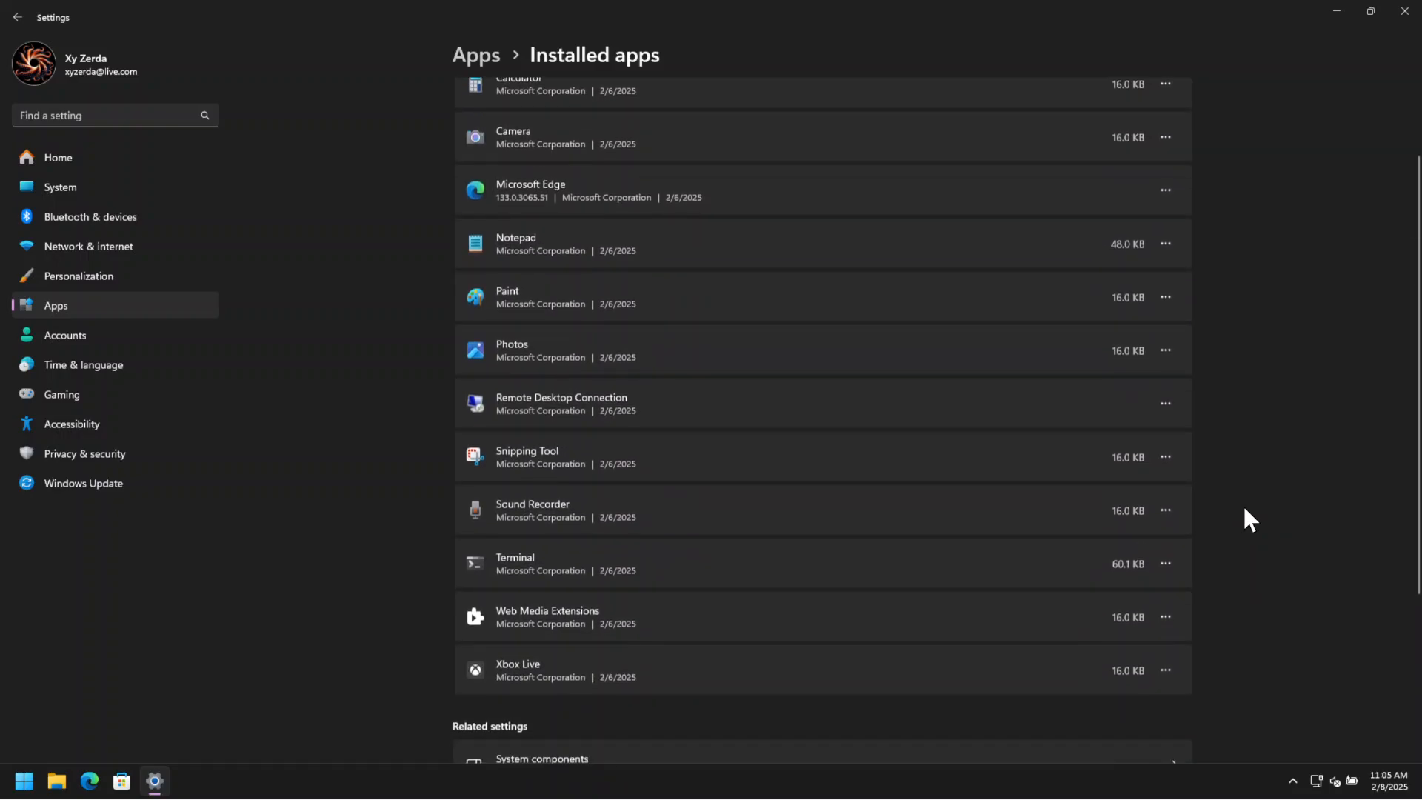
click(1166, 669)
click(1042, 746)
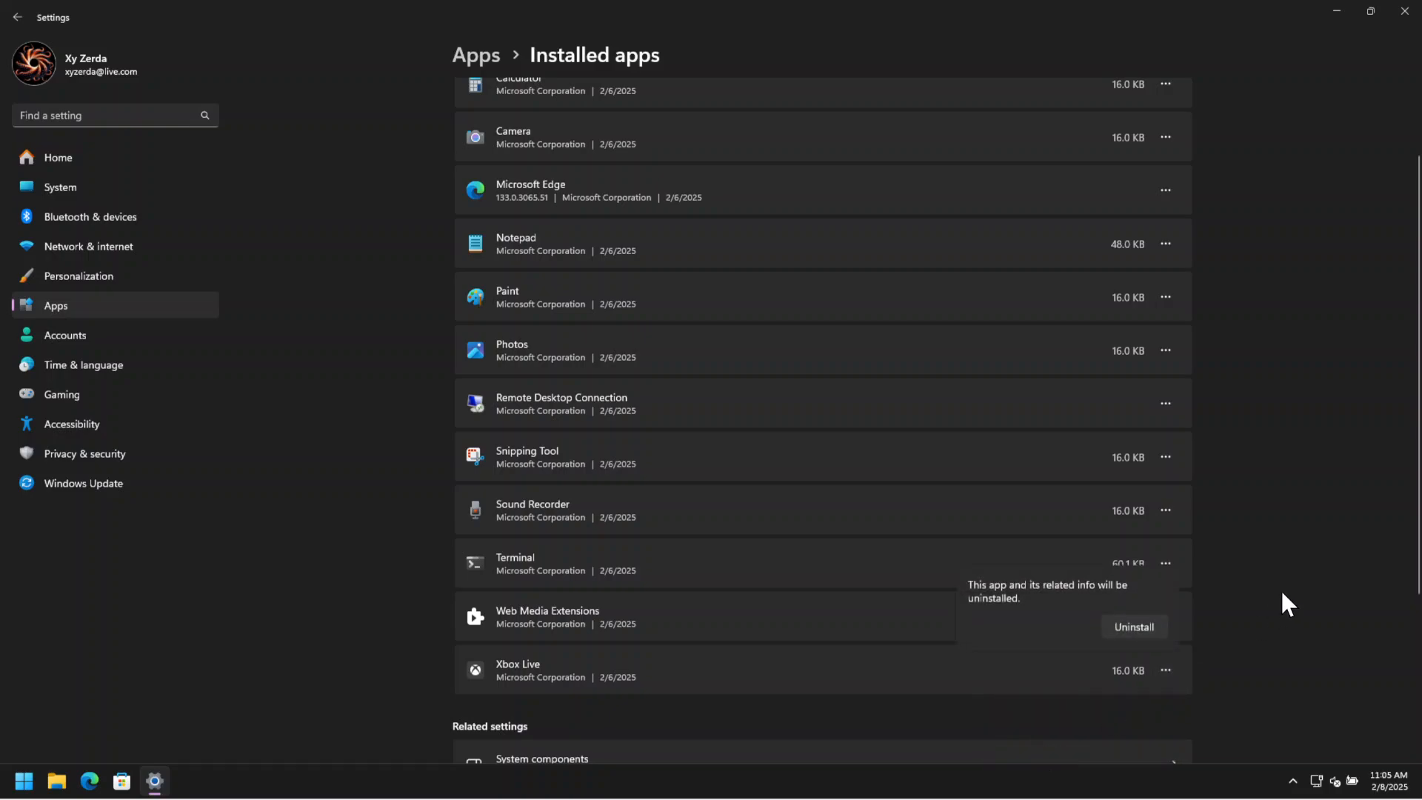
click(1141, 628)
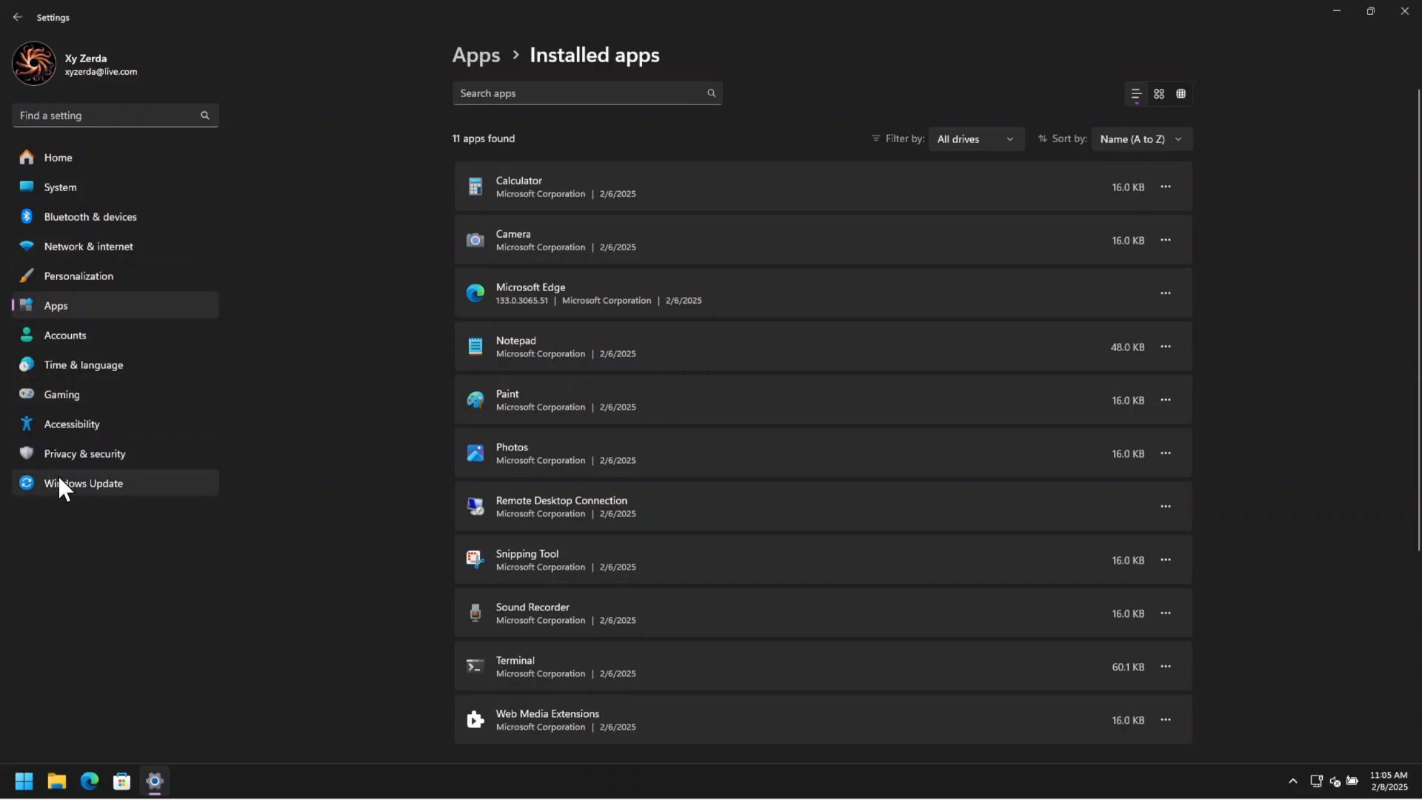
click(1405, 12)
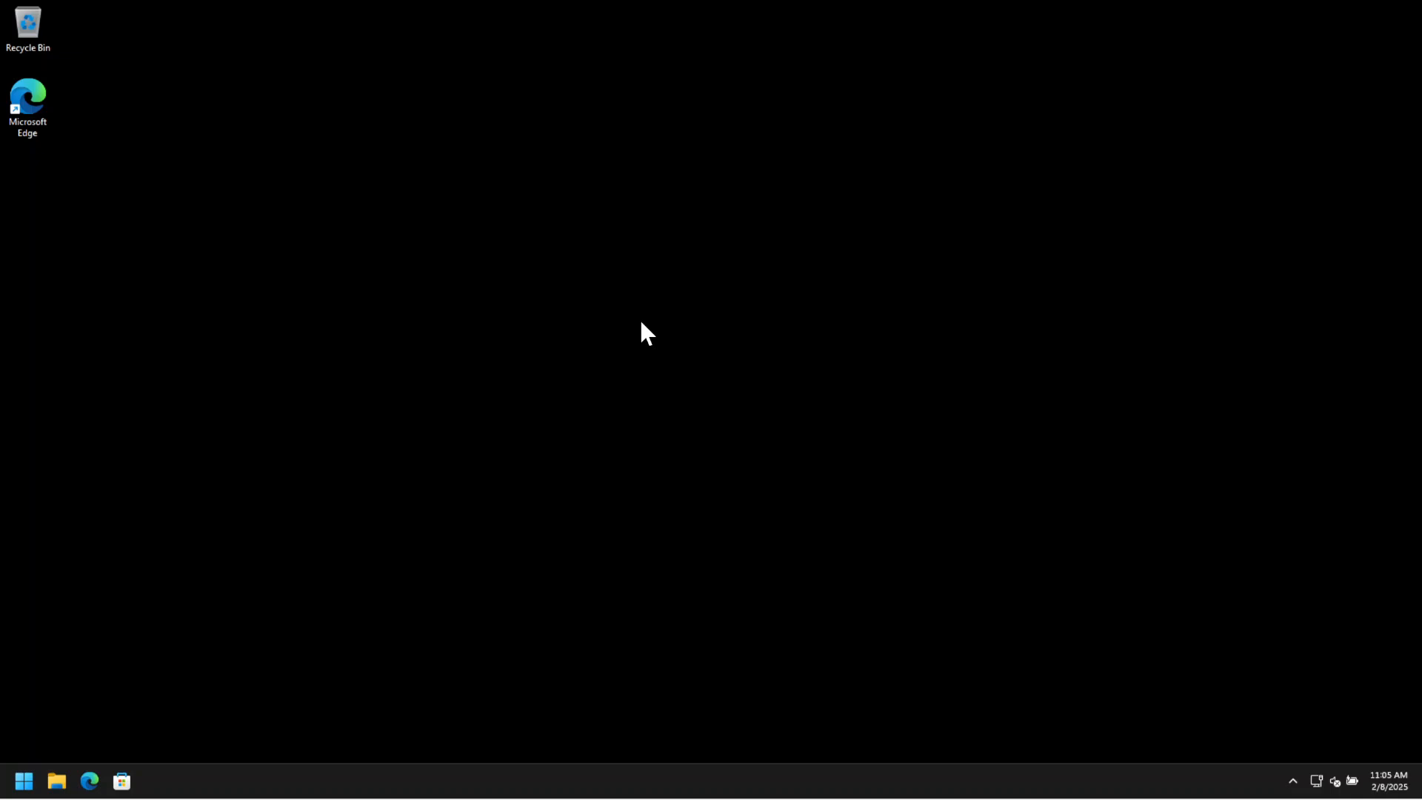
Uninstall the LinkedIn app pinned in the Start menu.
right_click(24, 781)
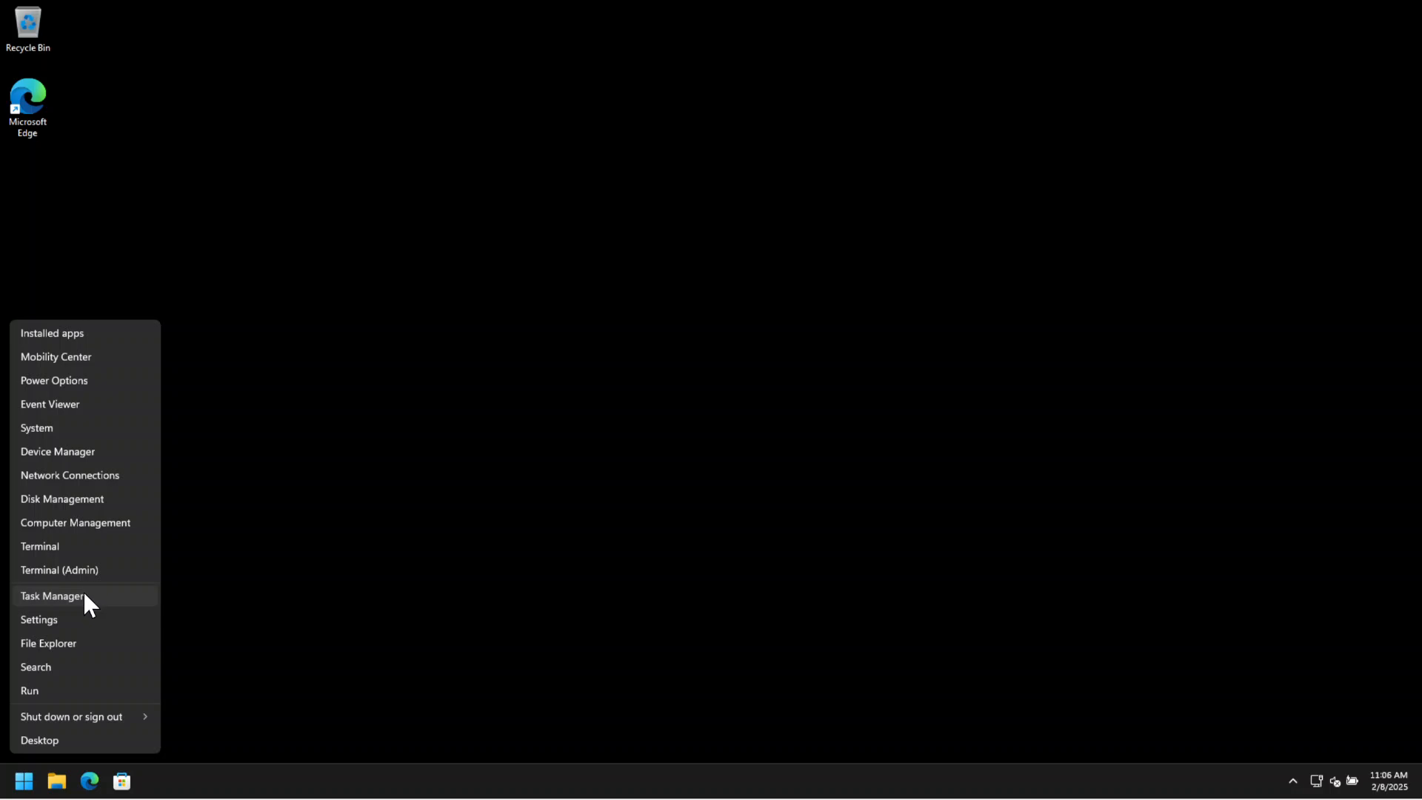
click(401, 531)
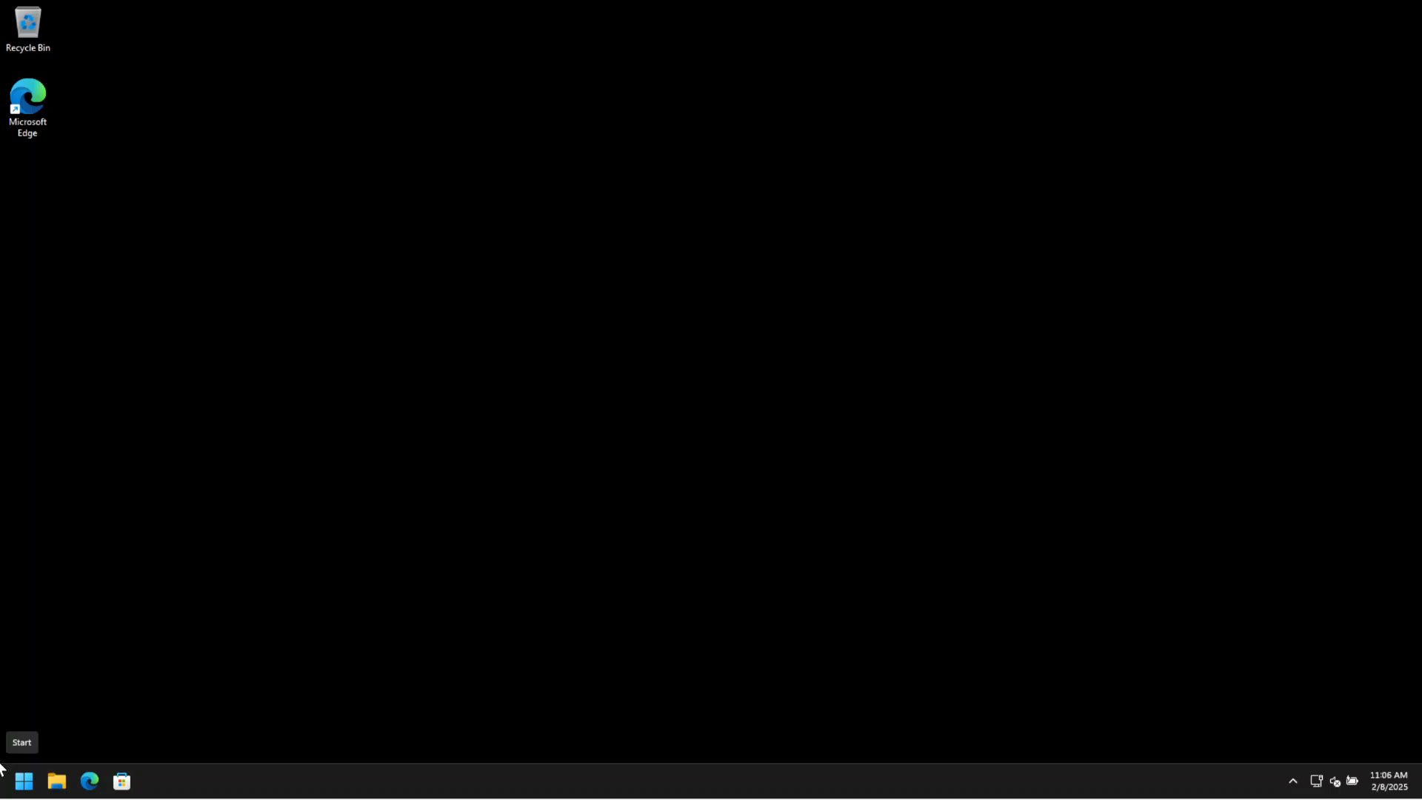
click(24, 781)
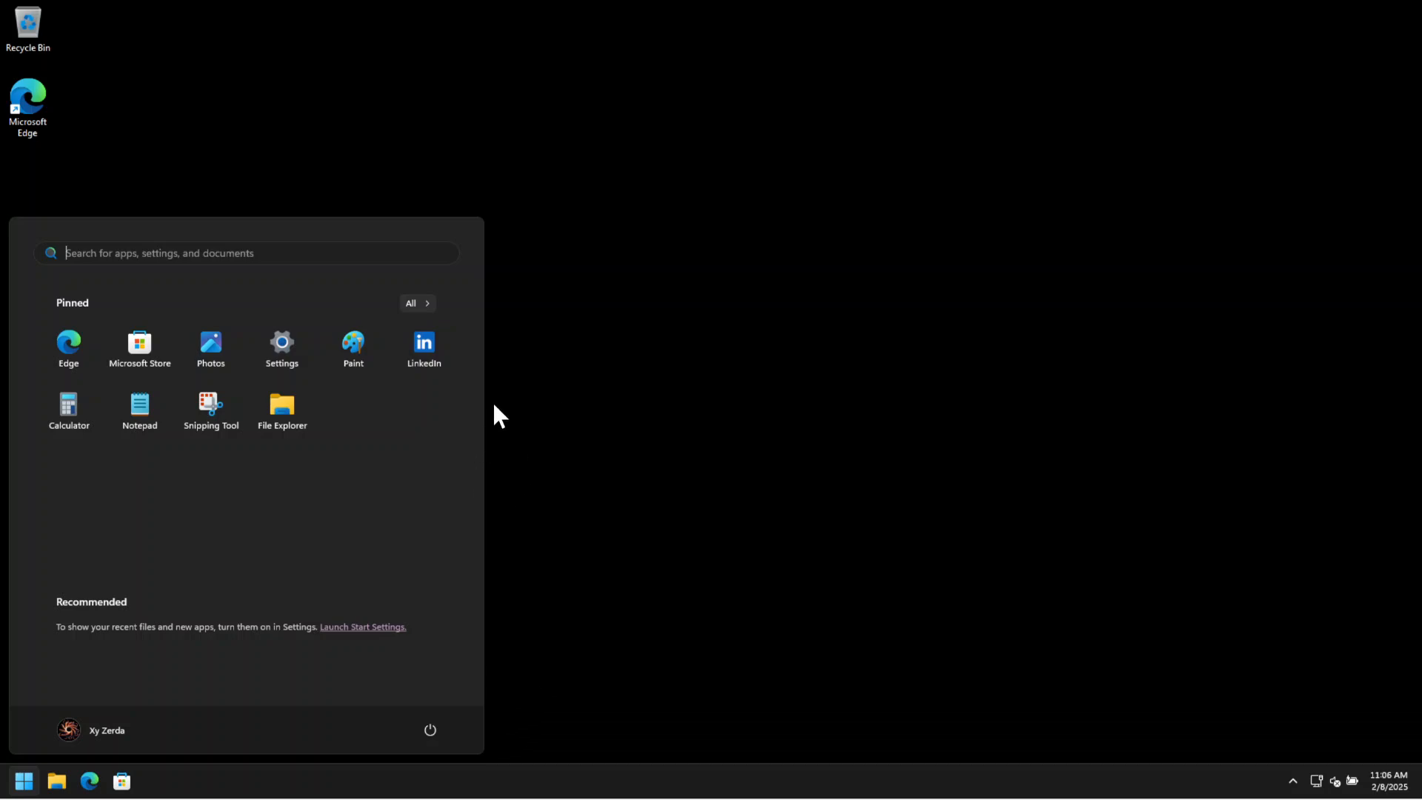
right_click(416, 362)
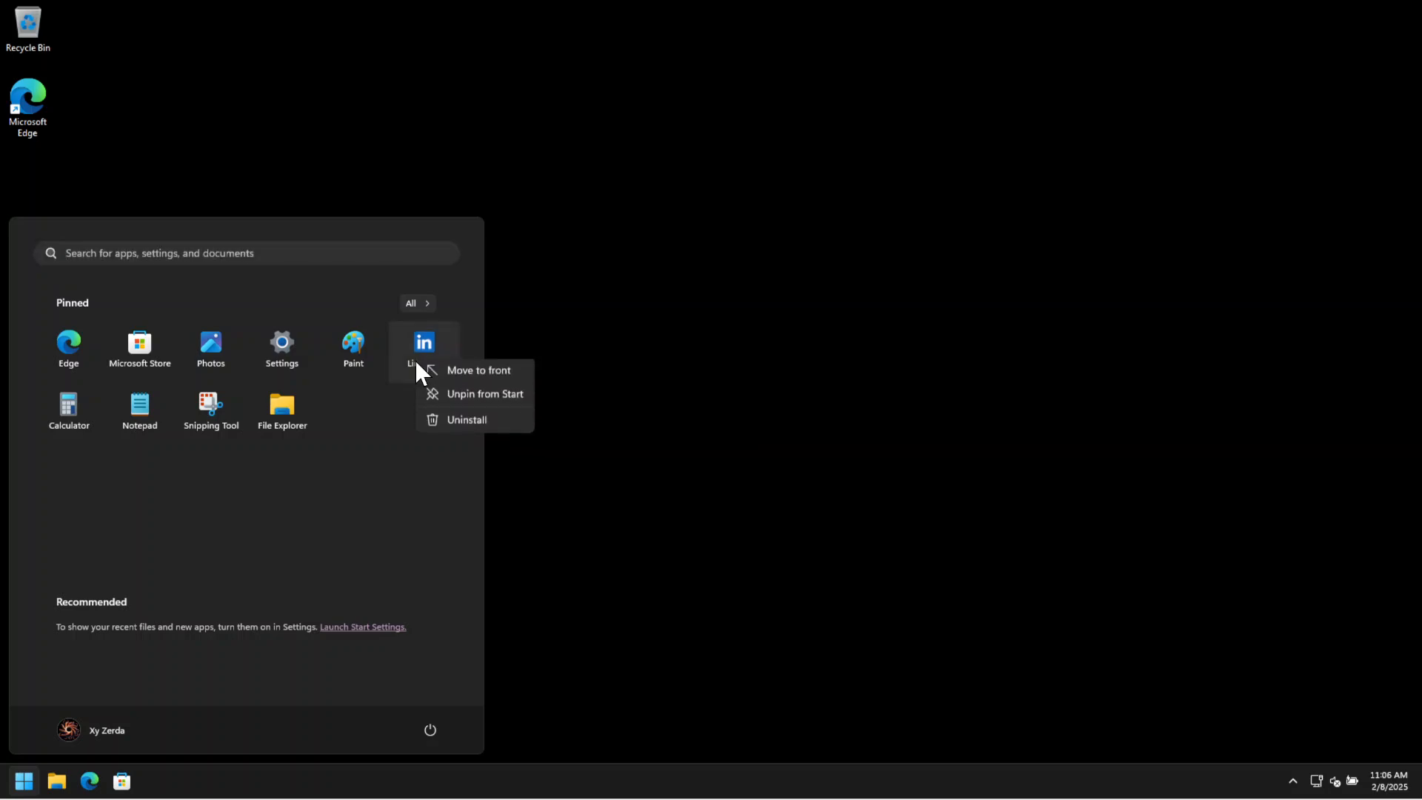
click(443, 419)
click(193, 538)
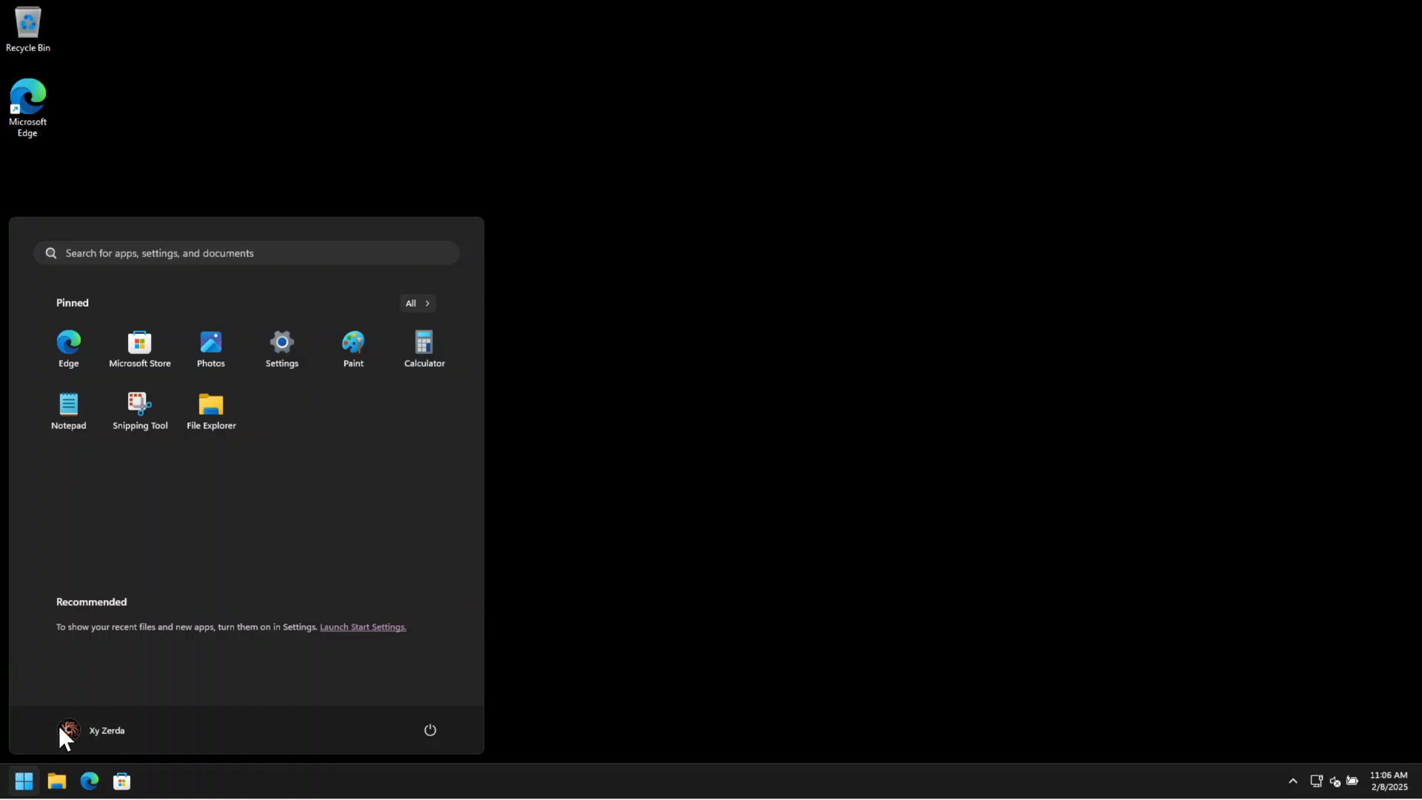
Check whether Start menu search still returns web results by searching for "lalskdasl" and "asdasd".
click(30, 781)
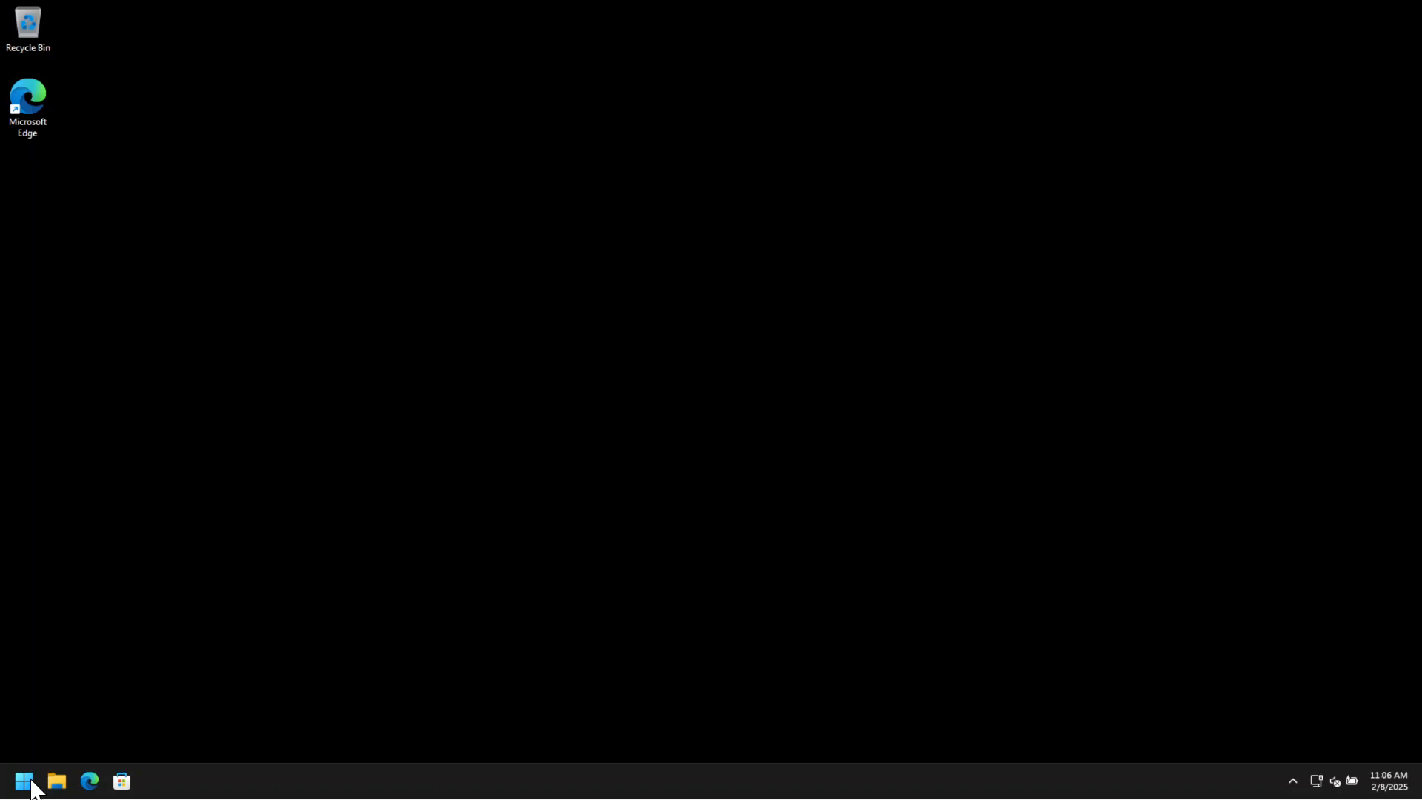
click(32, 786)
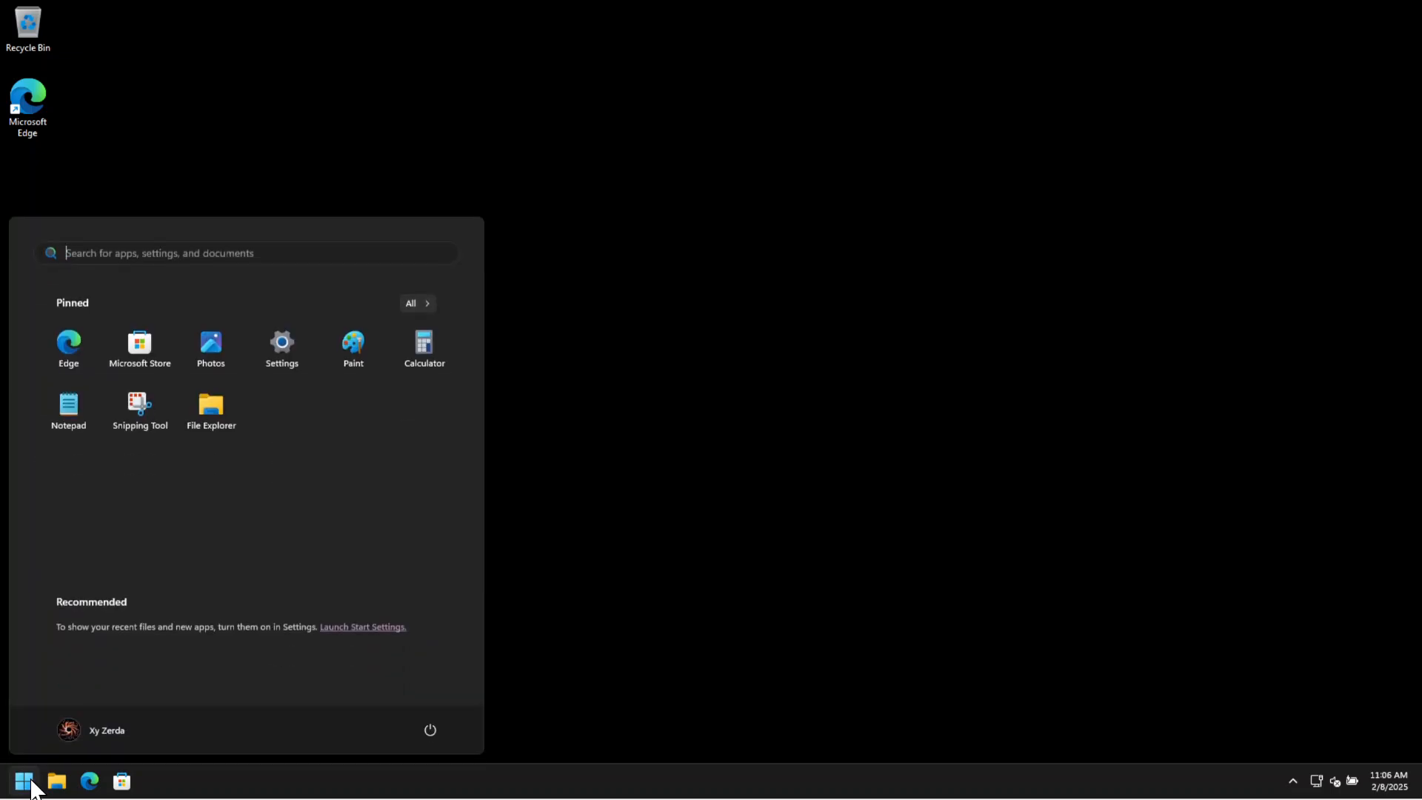
text(lalskdasl)
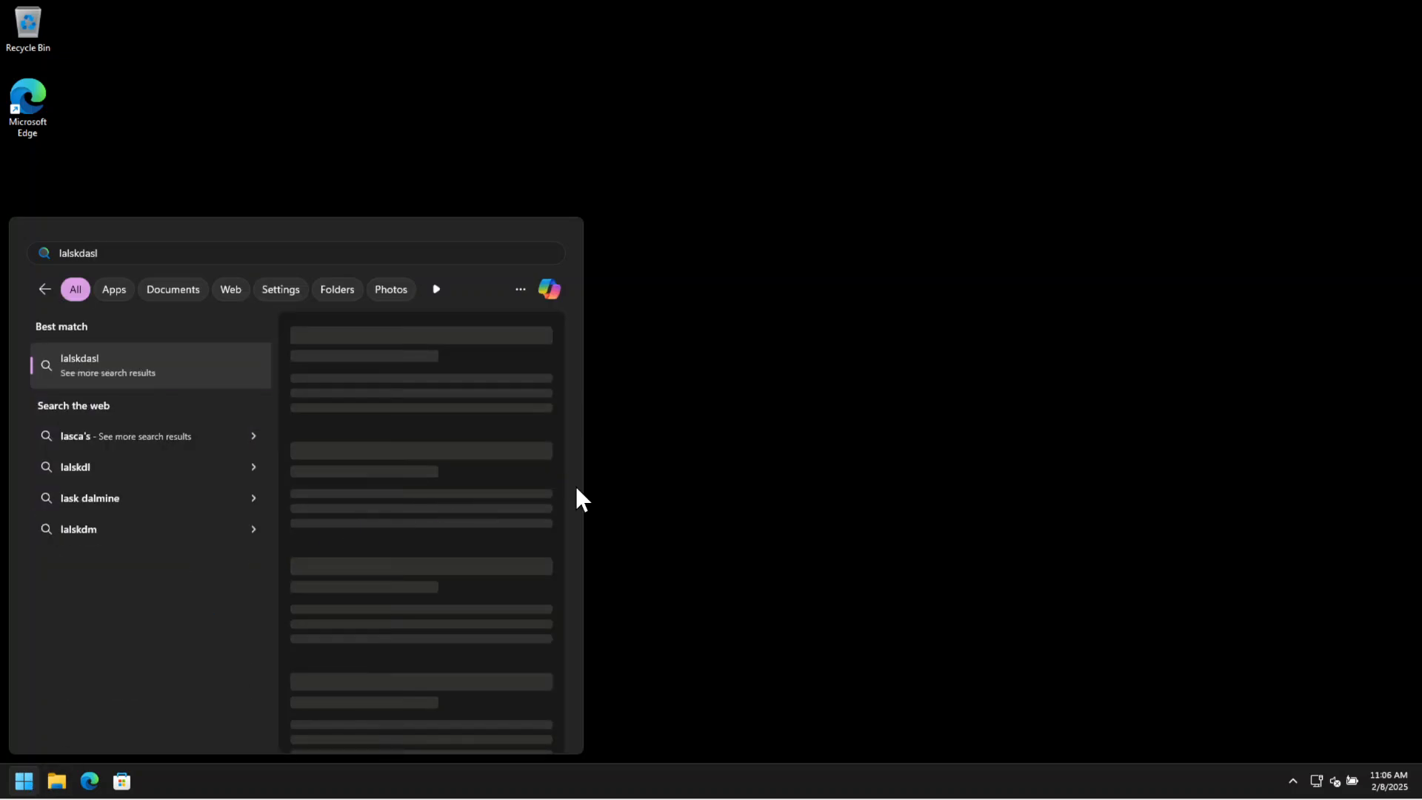
click(847, 459)
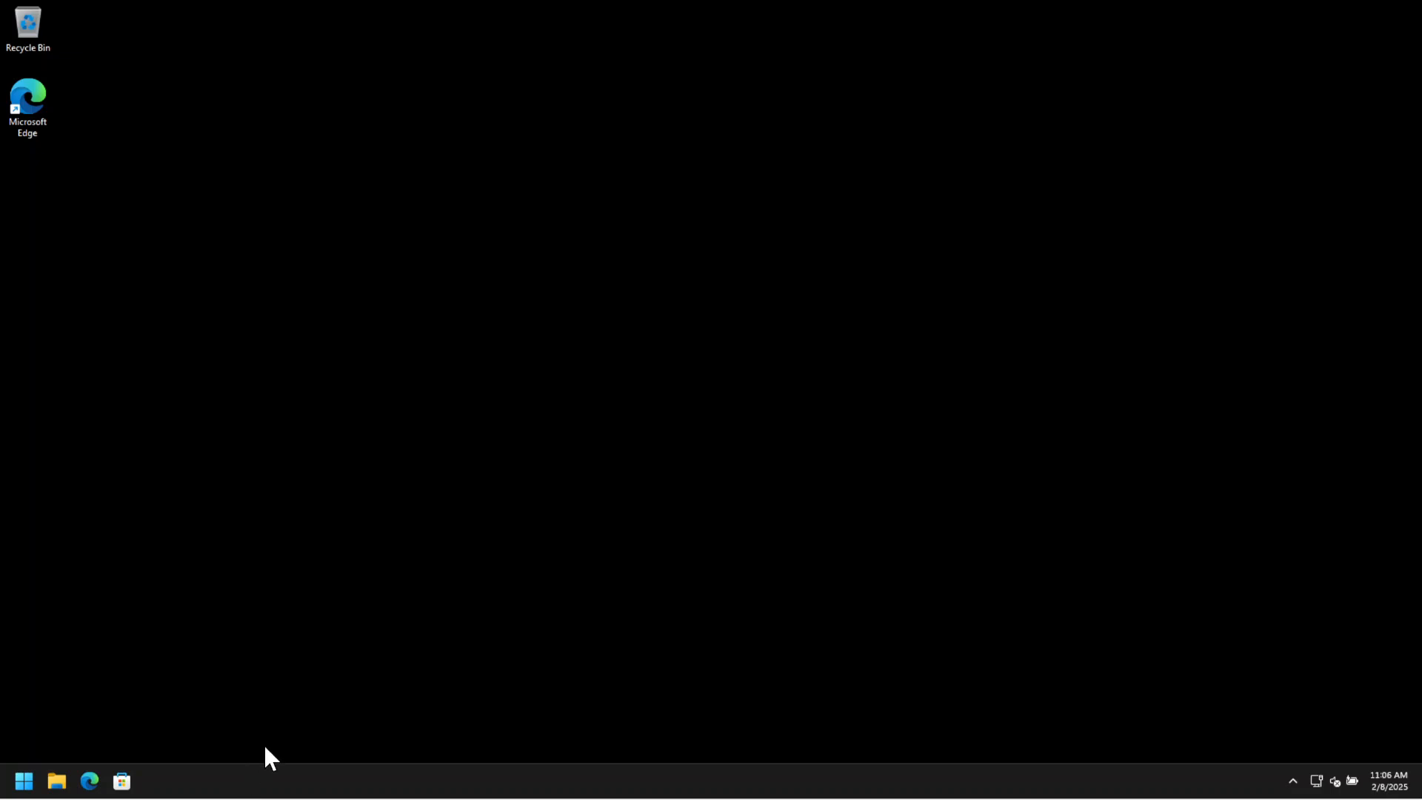
click(22, 778)
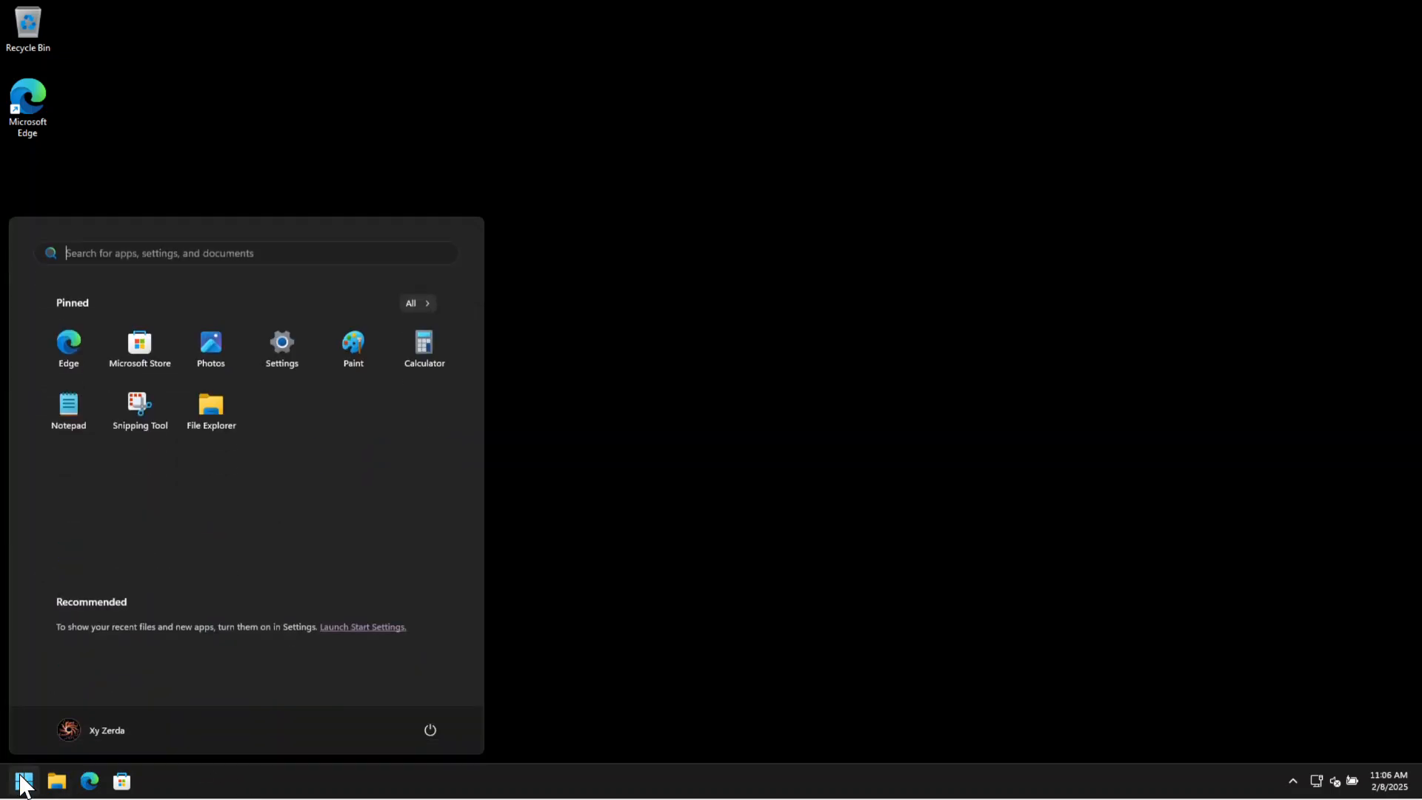
text(asdasd)
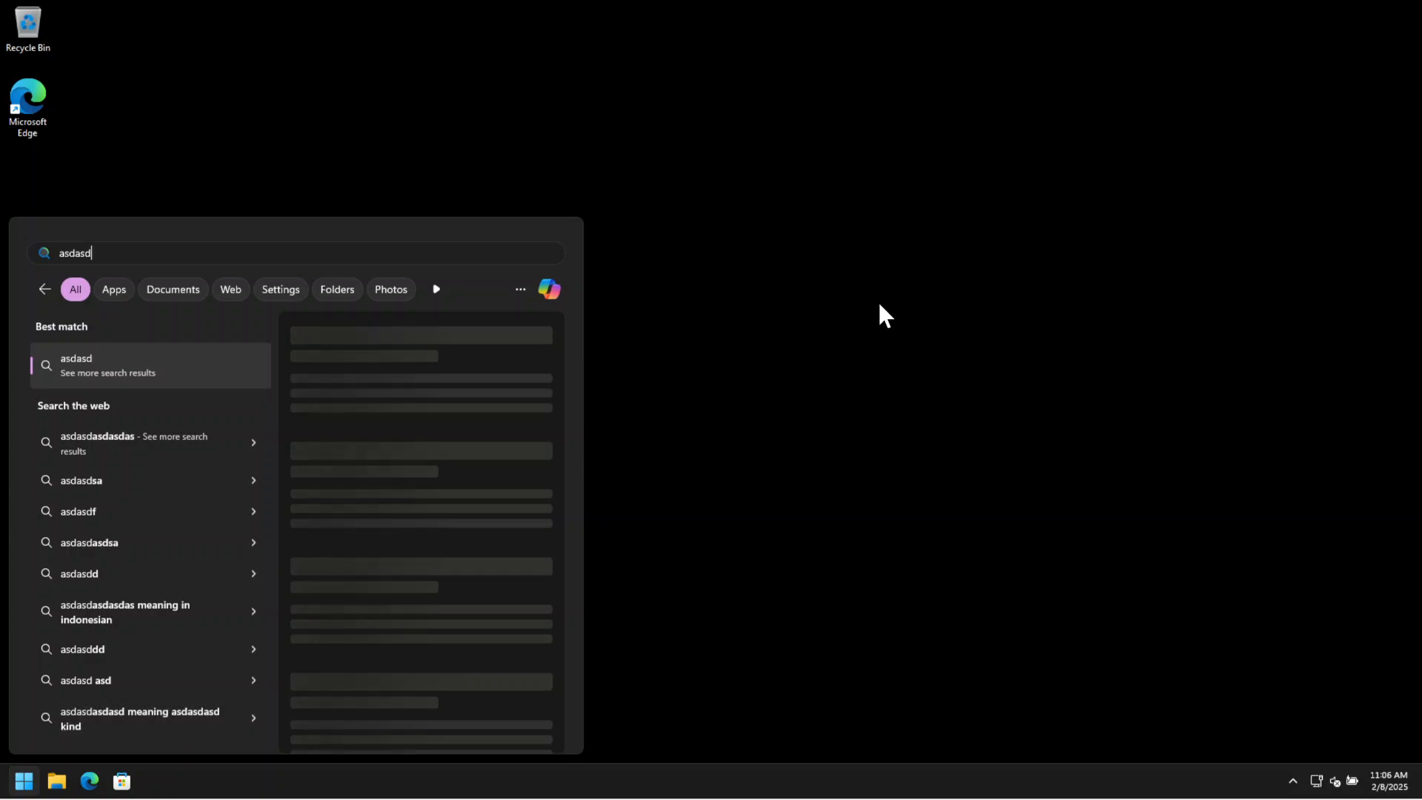
click(879, 305)
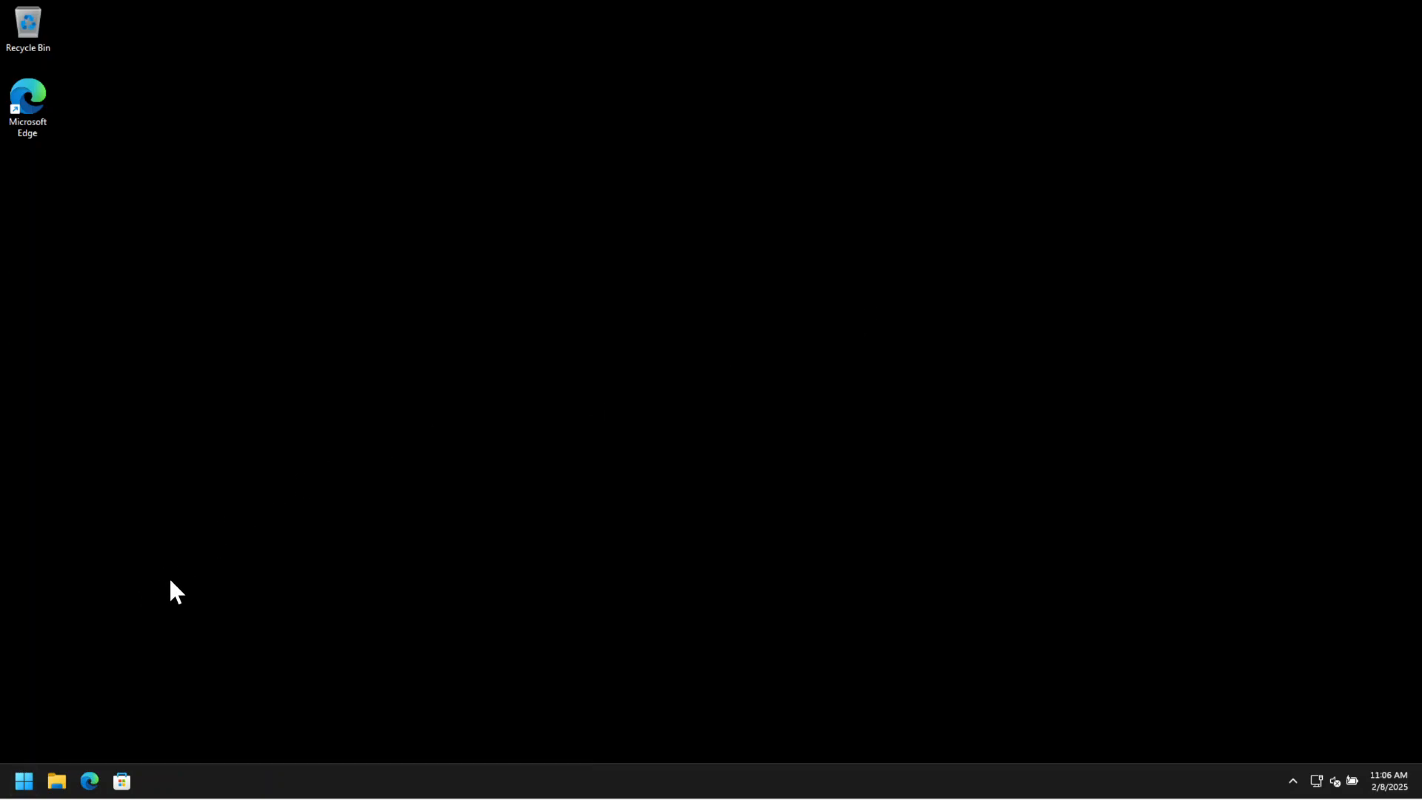
right_click(25, 781)
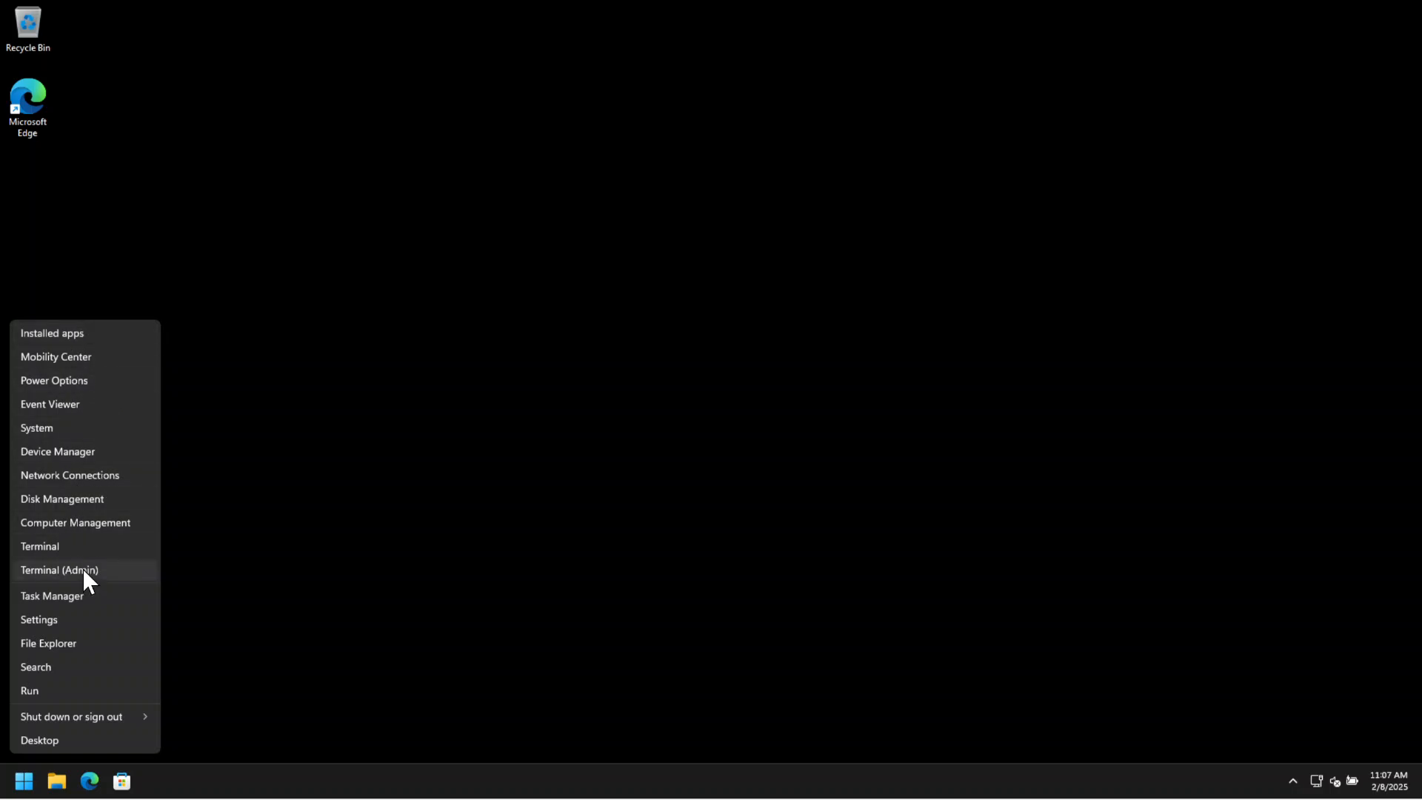
click(77, 625)
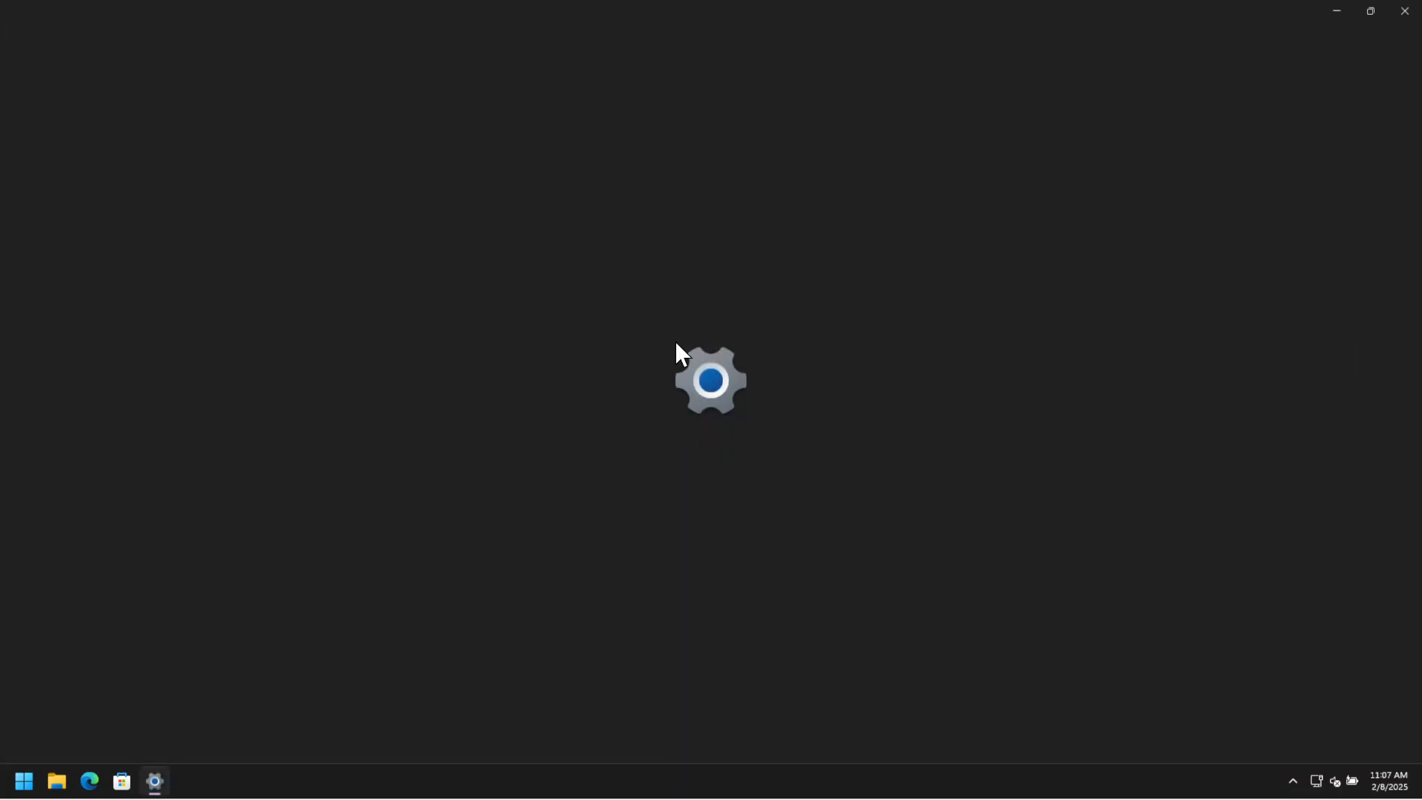
click(1396, 9)
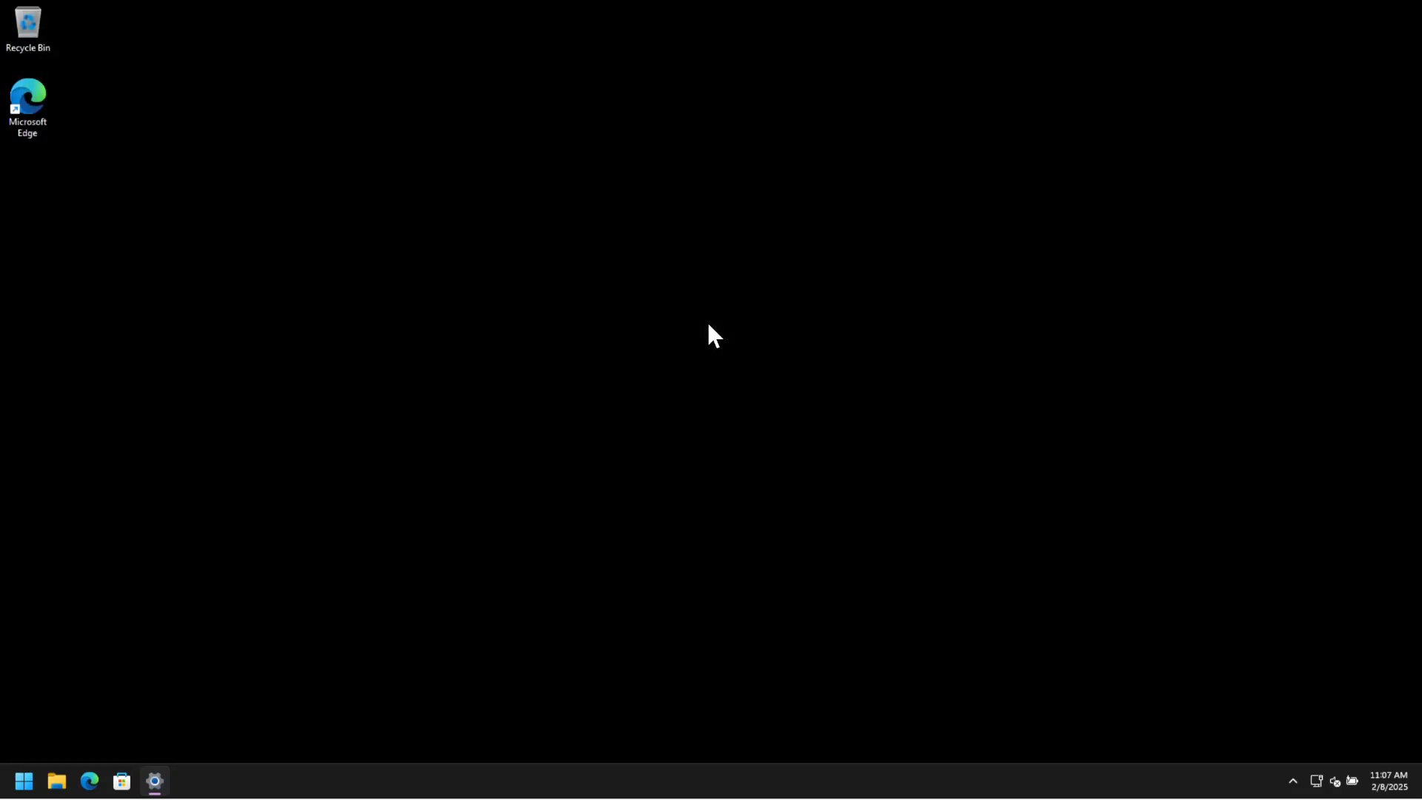
Open Task Manager and sort the running processes by CPU, memory, disk and finally name.
right_click(22, 781)
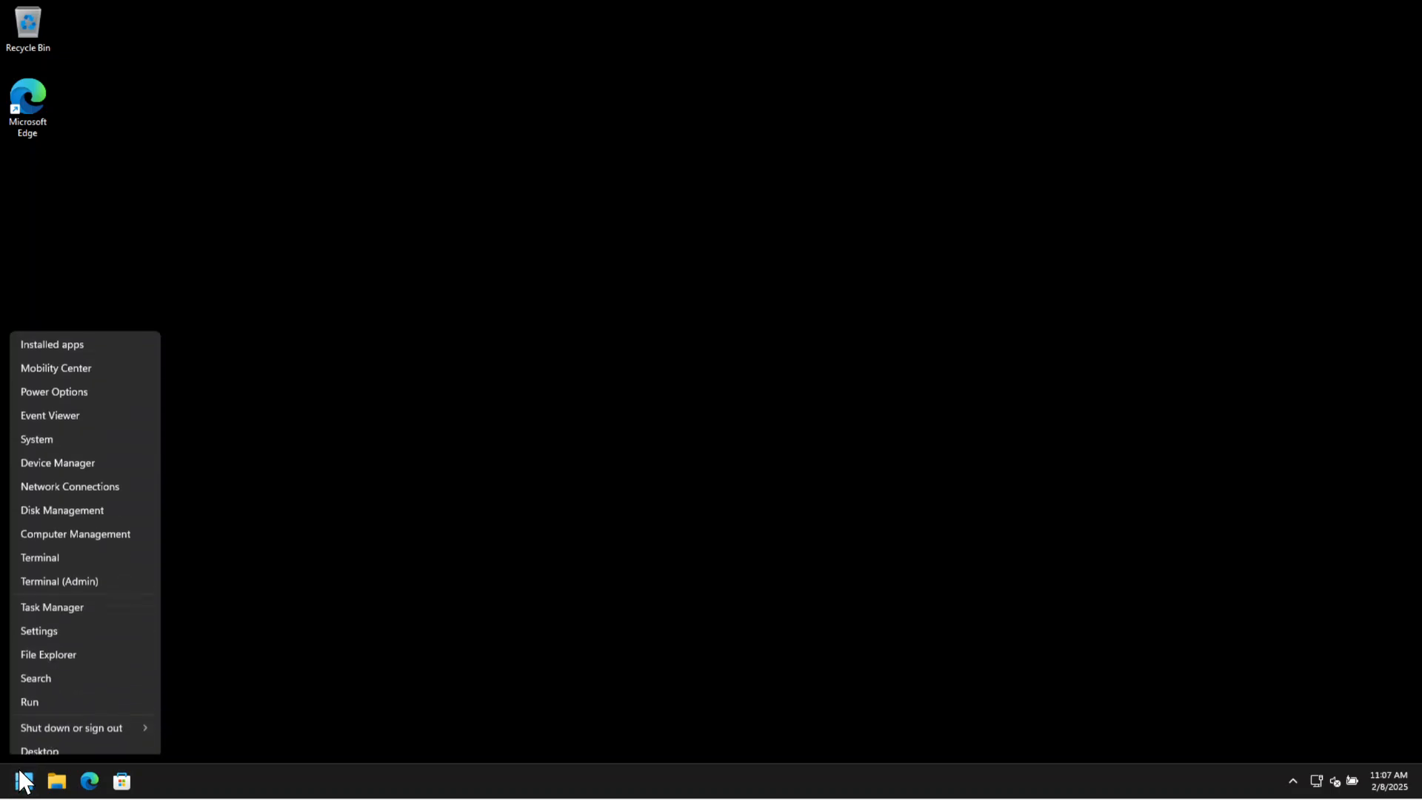
click(69, 593)
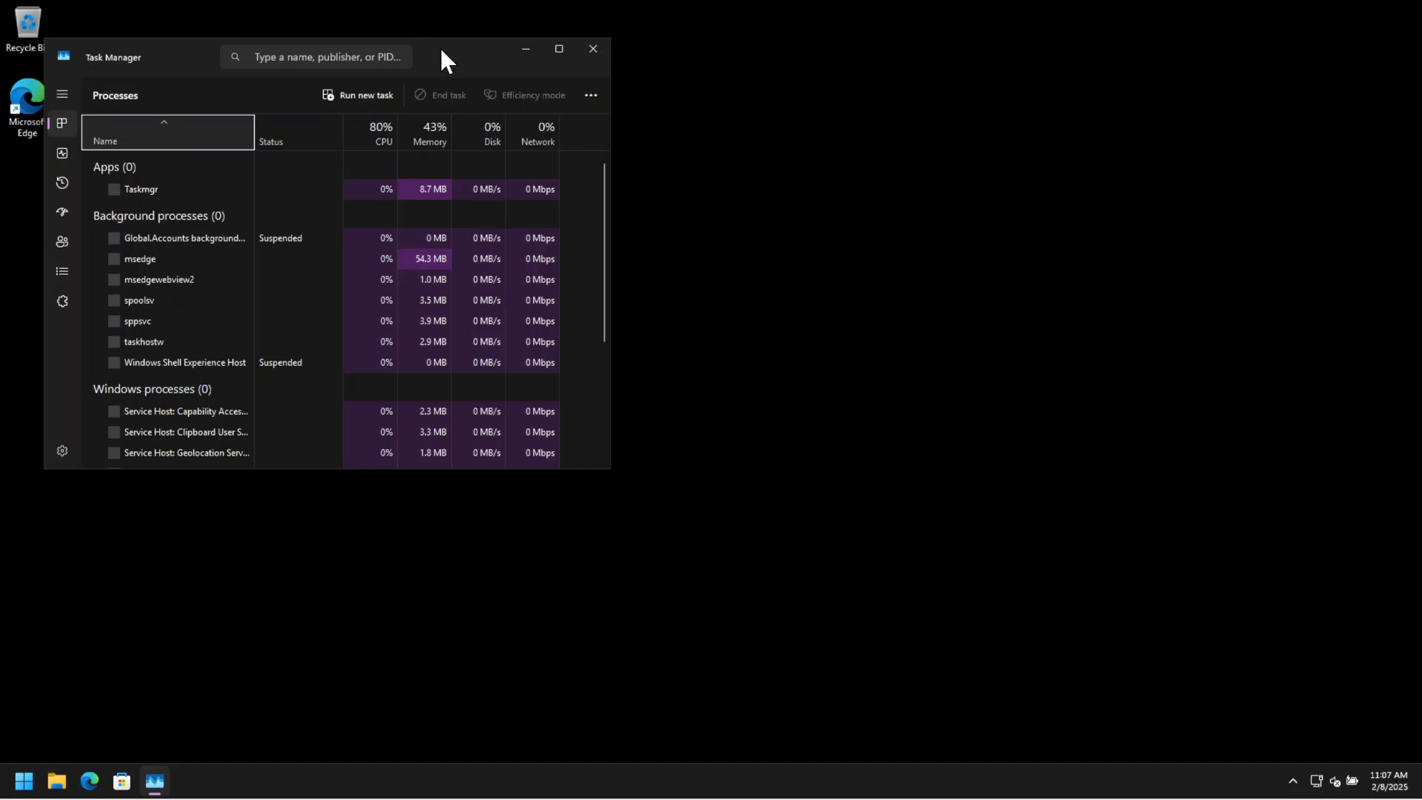
drag(438, 47, 714, 139)
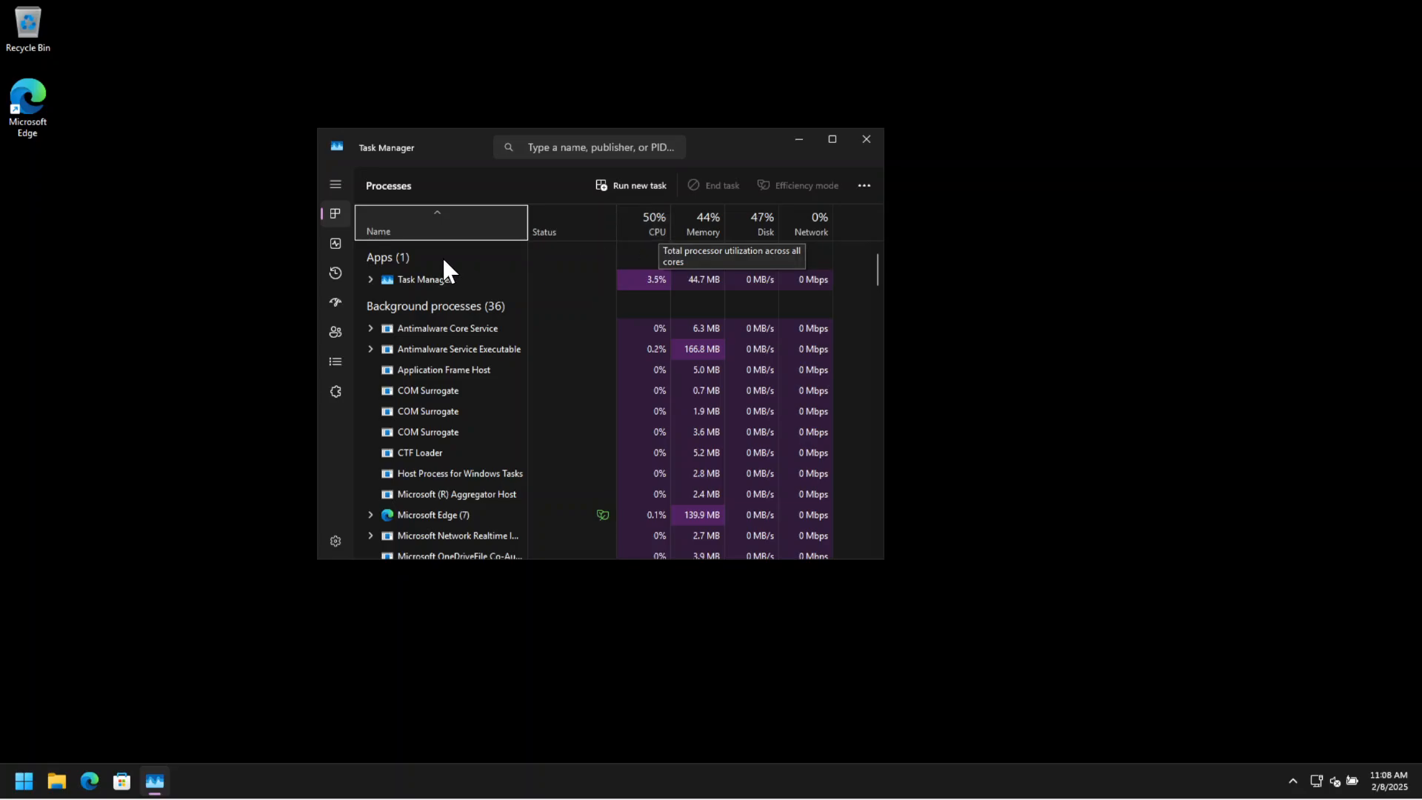
click(657, 214)
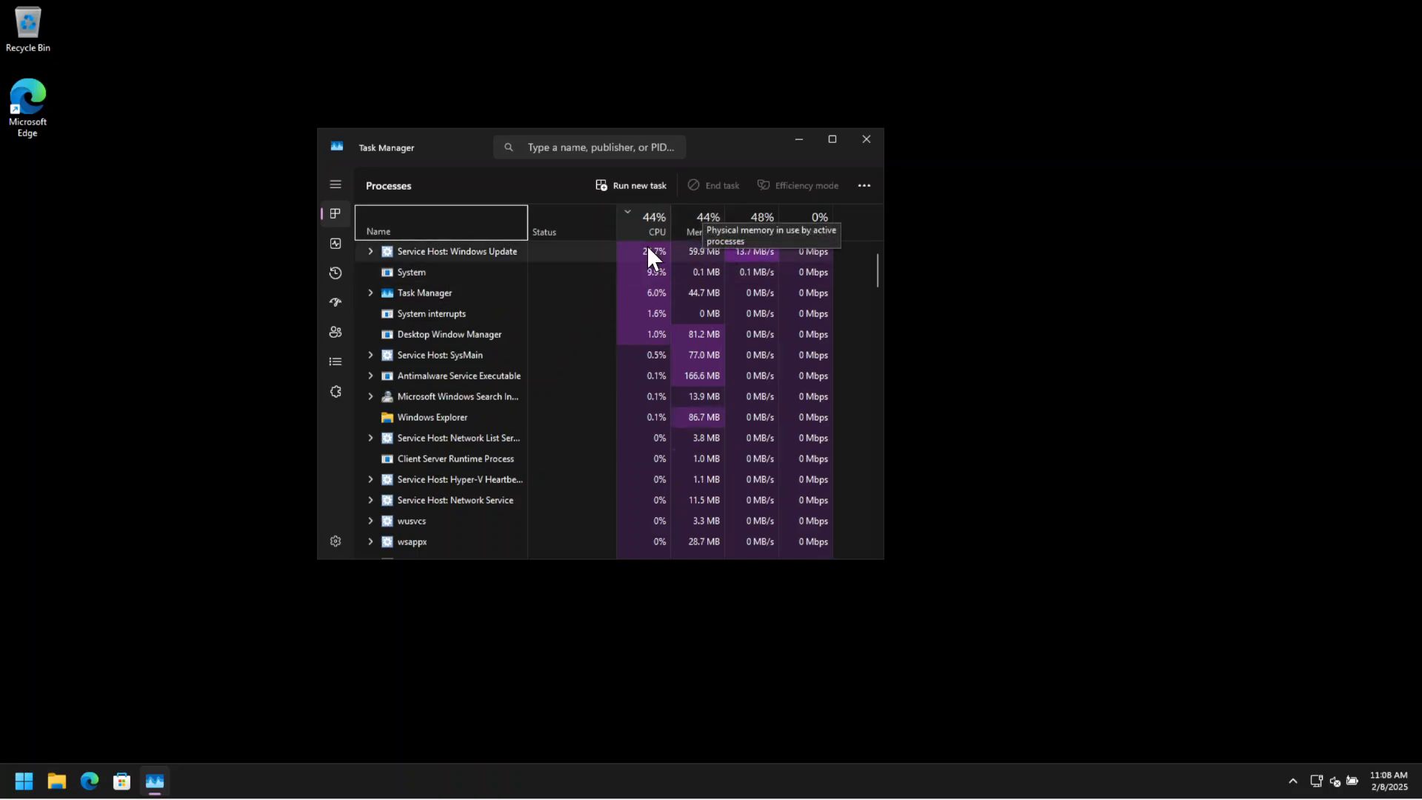
click(696, 209)
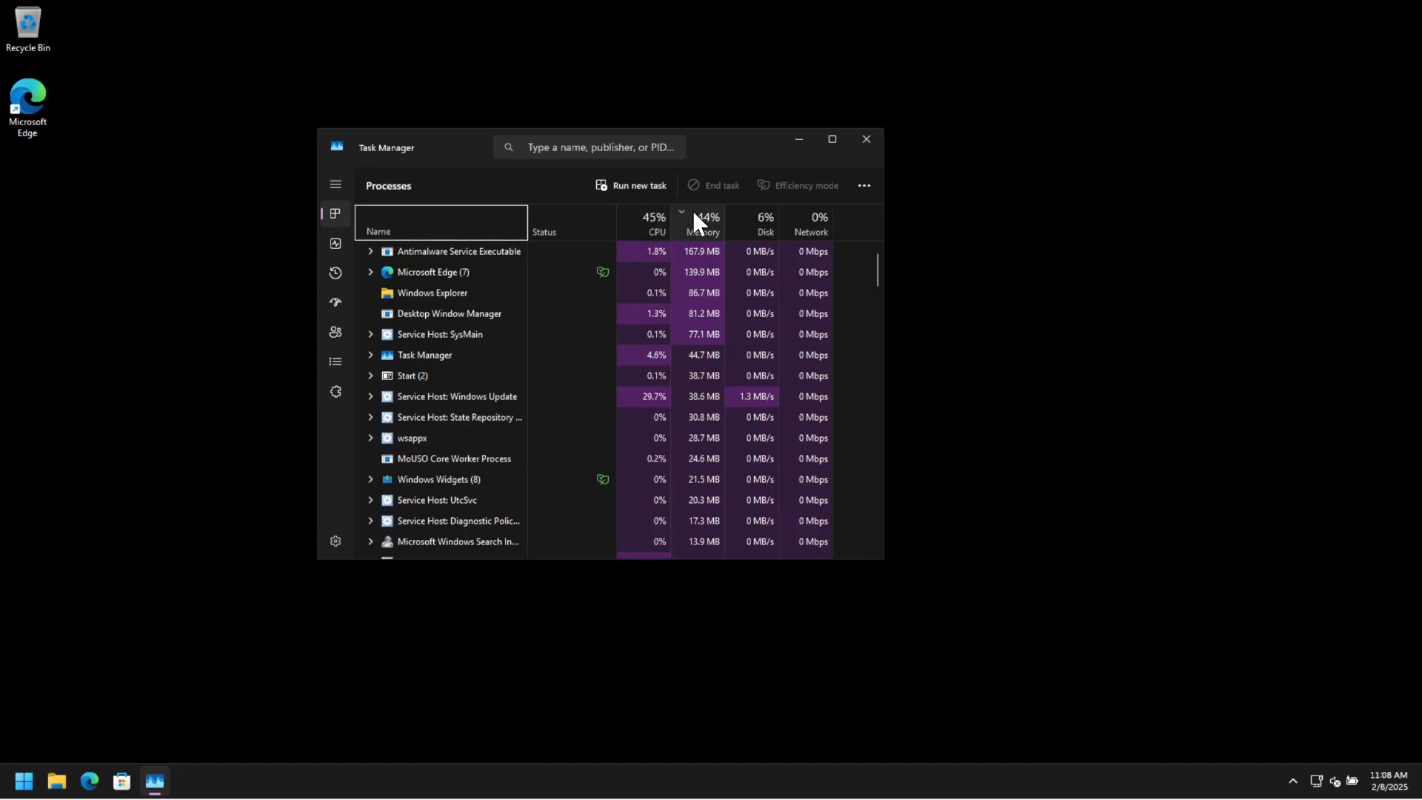
click(768, 233)
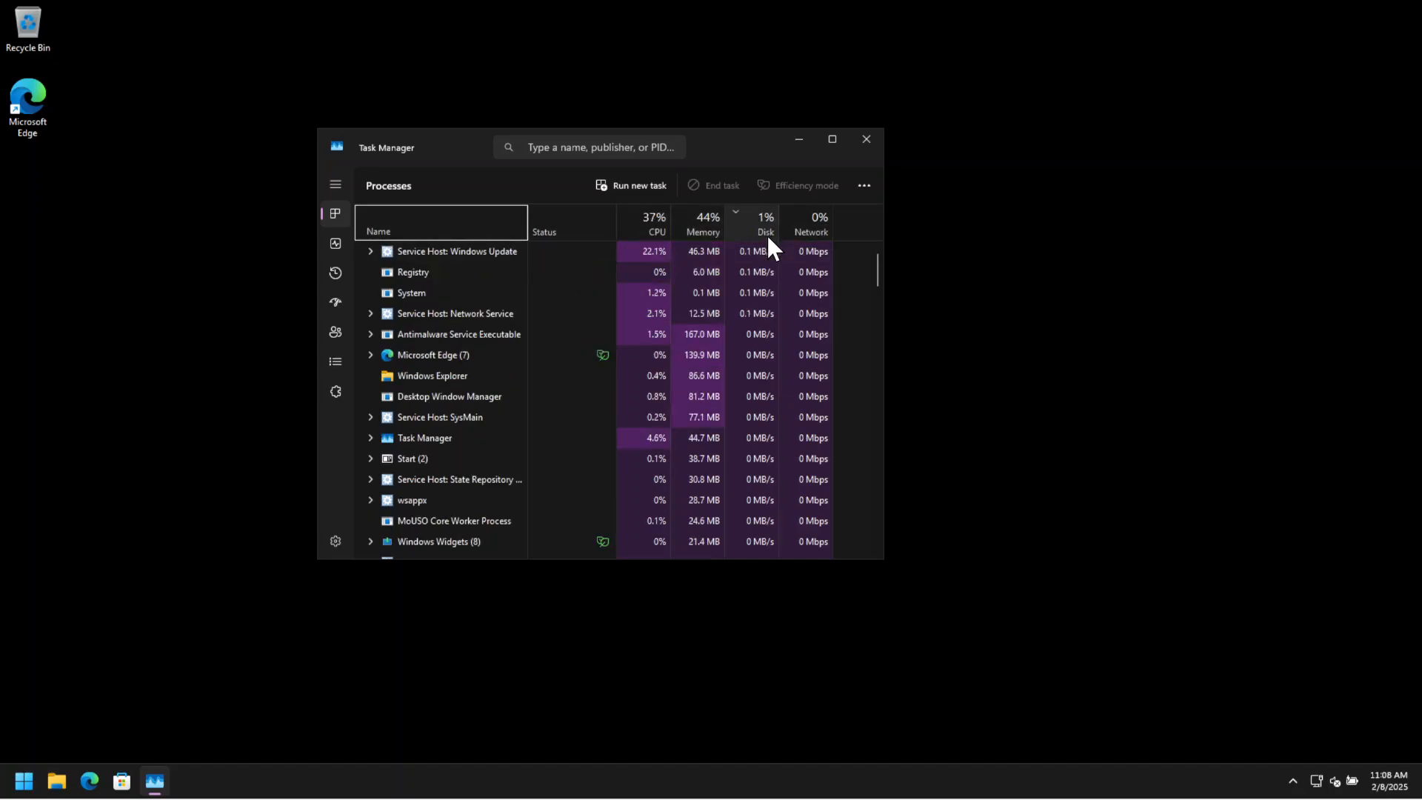
click(491, 222)
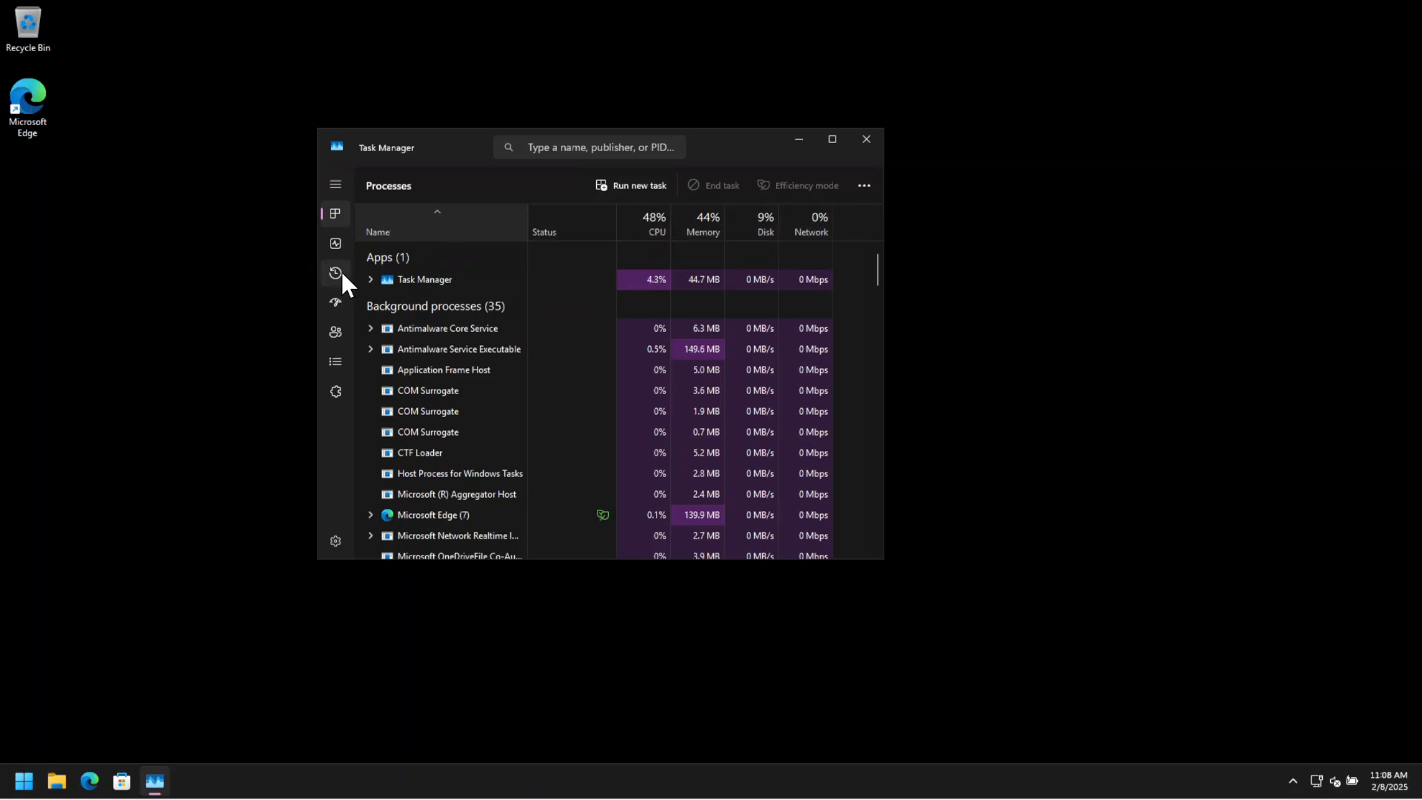
Disable the Mobile devices and SecurityHealthSystray startup apps and close Task Manager.
click(334, 303)
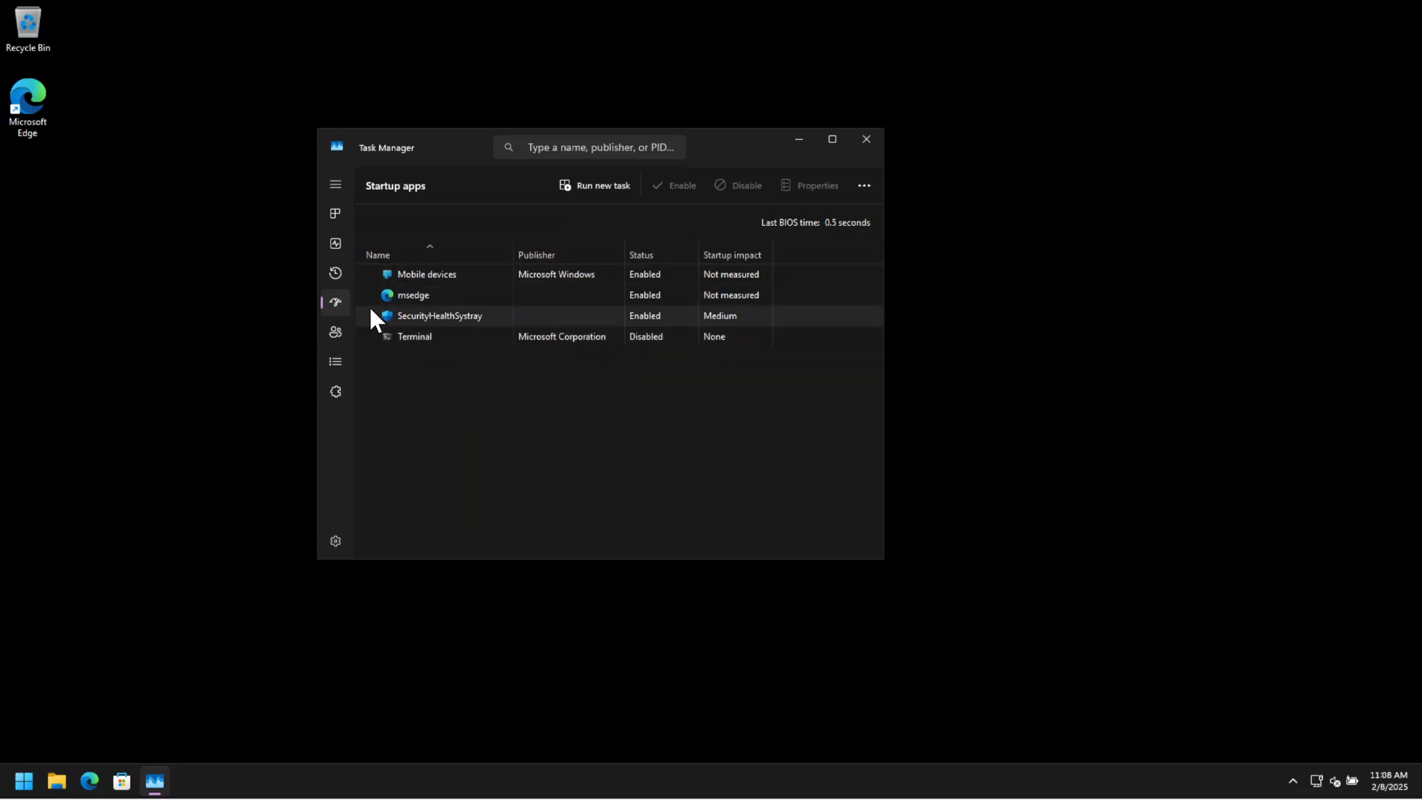
right_click(661, 274)
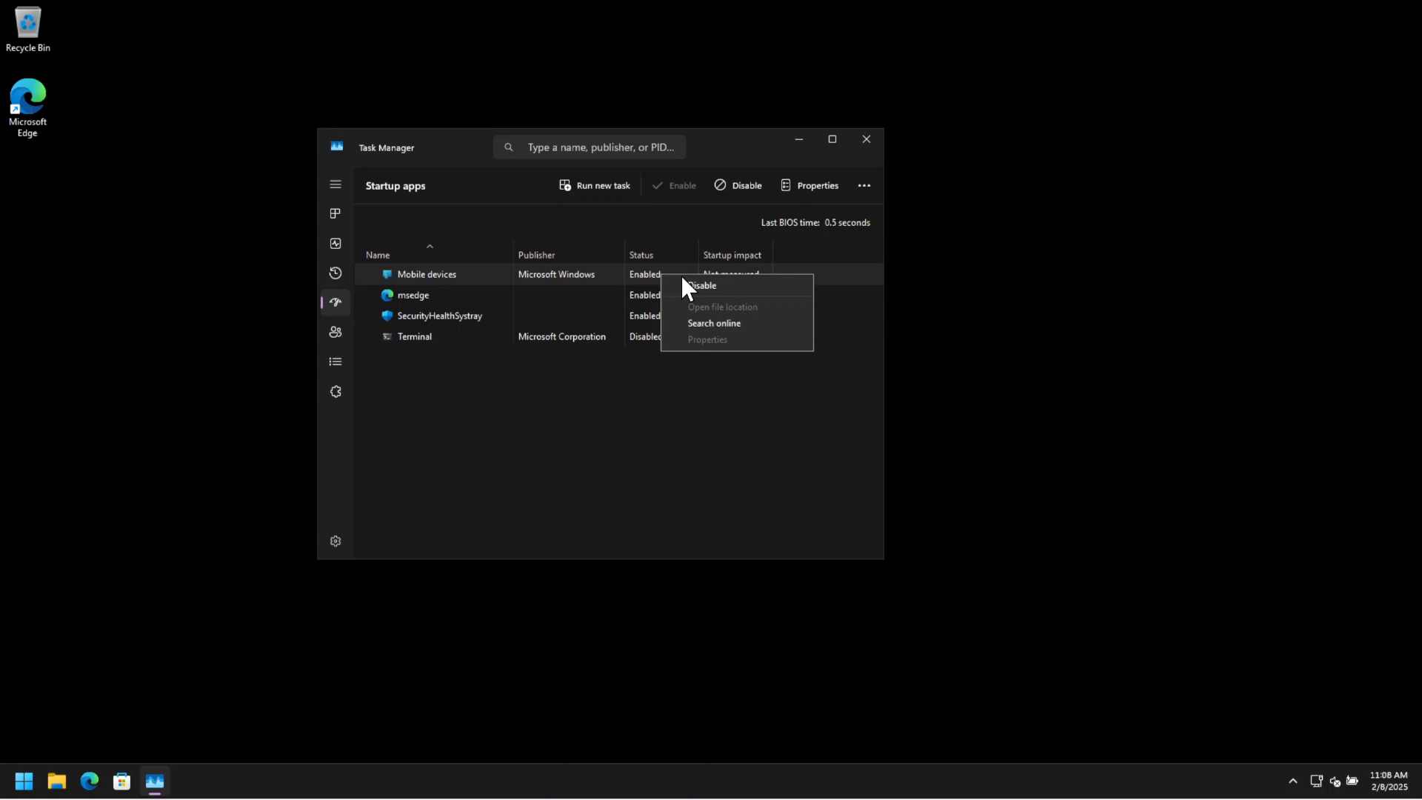
click(683, 281)
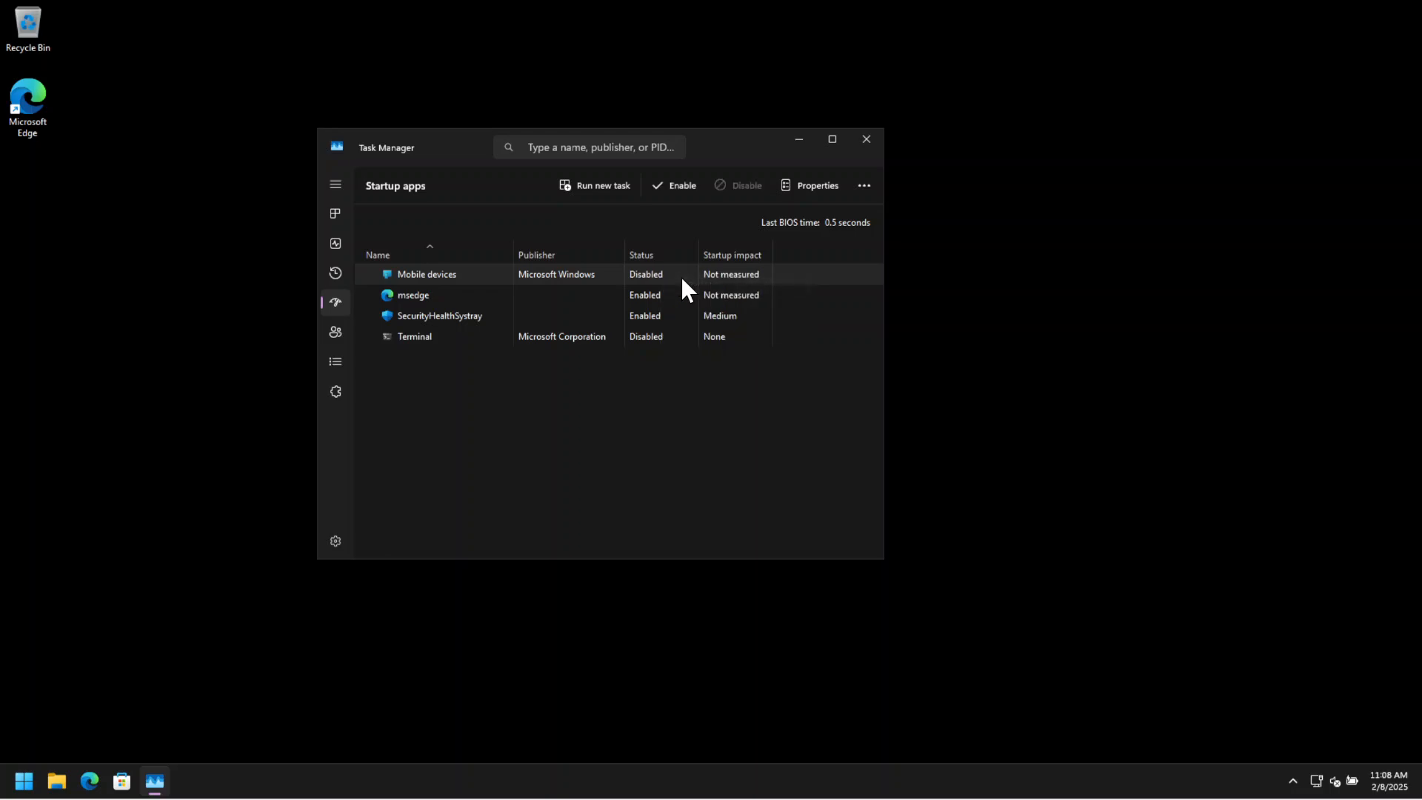
right_click(641, 317)
click(656, 322)
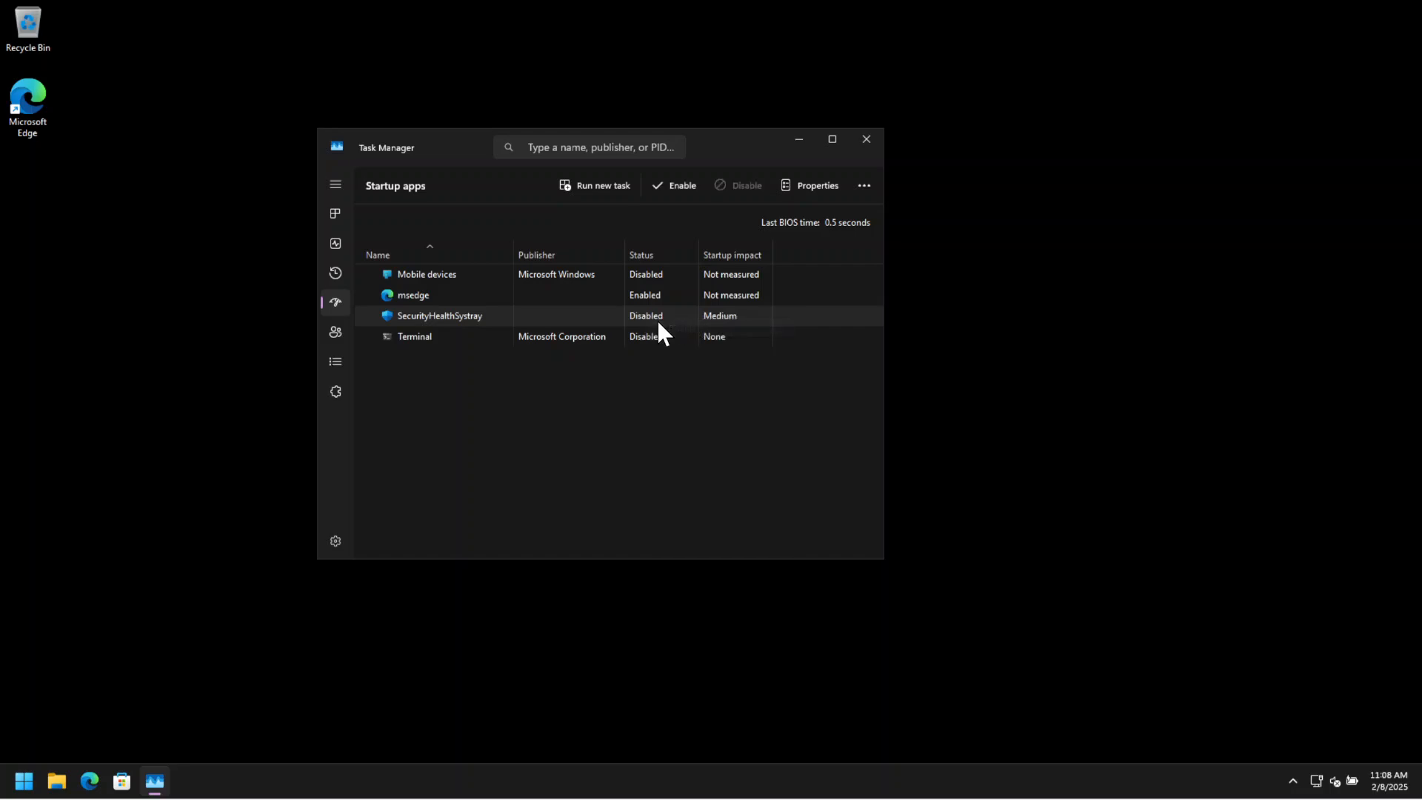
click(1292, 782)
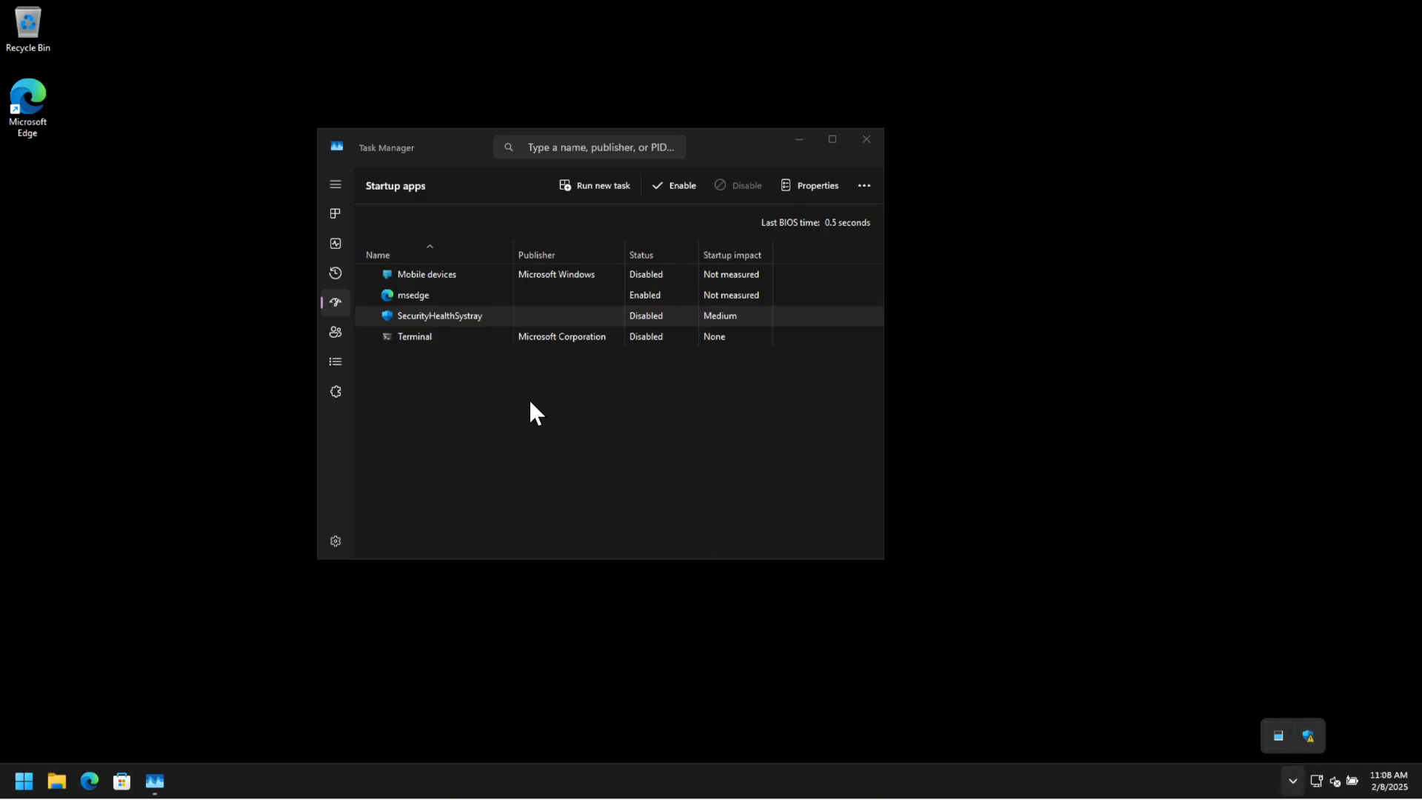
click(636, 303)
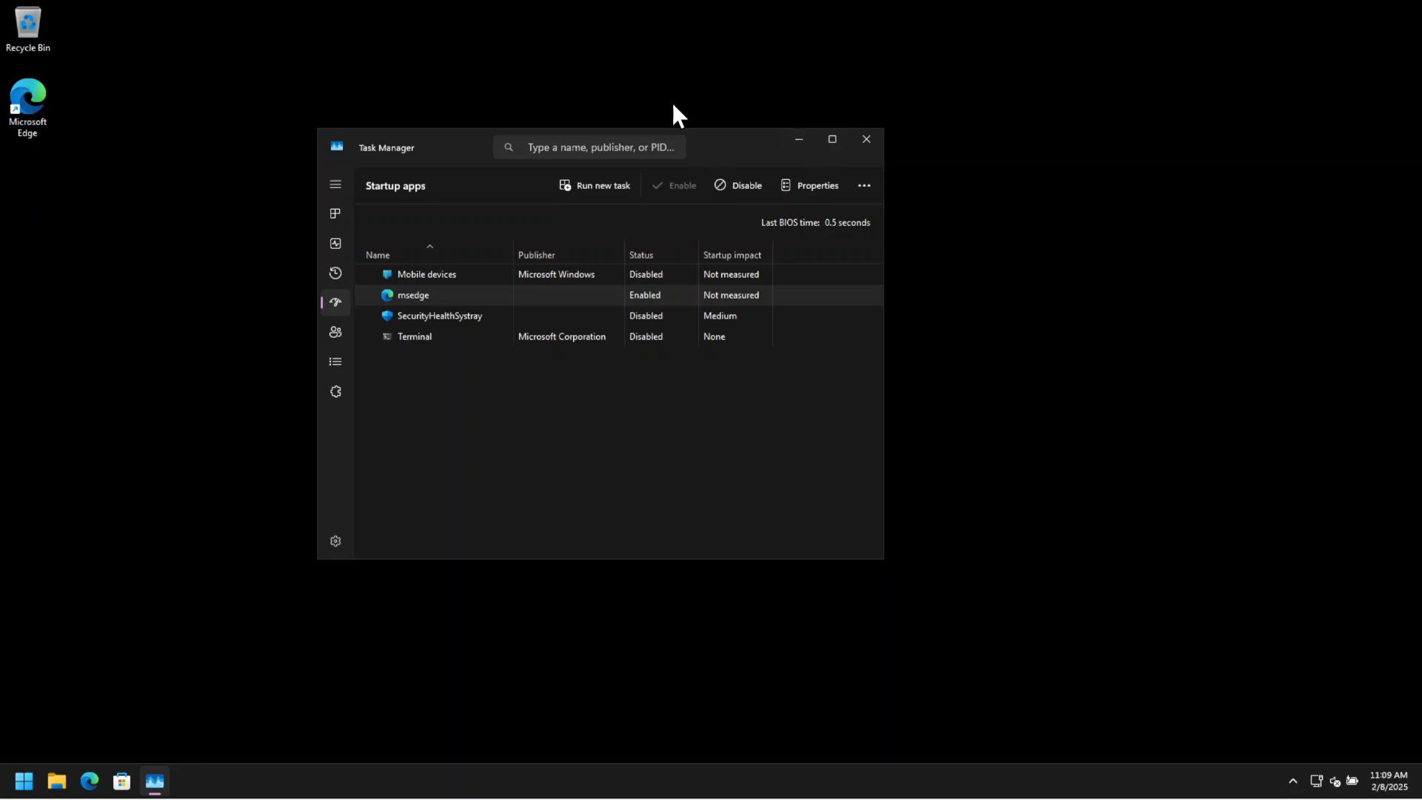
click(873, 136)
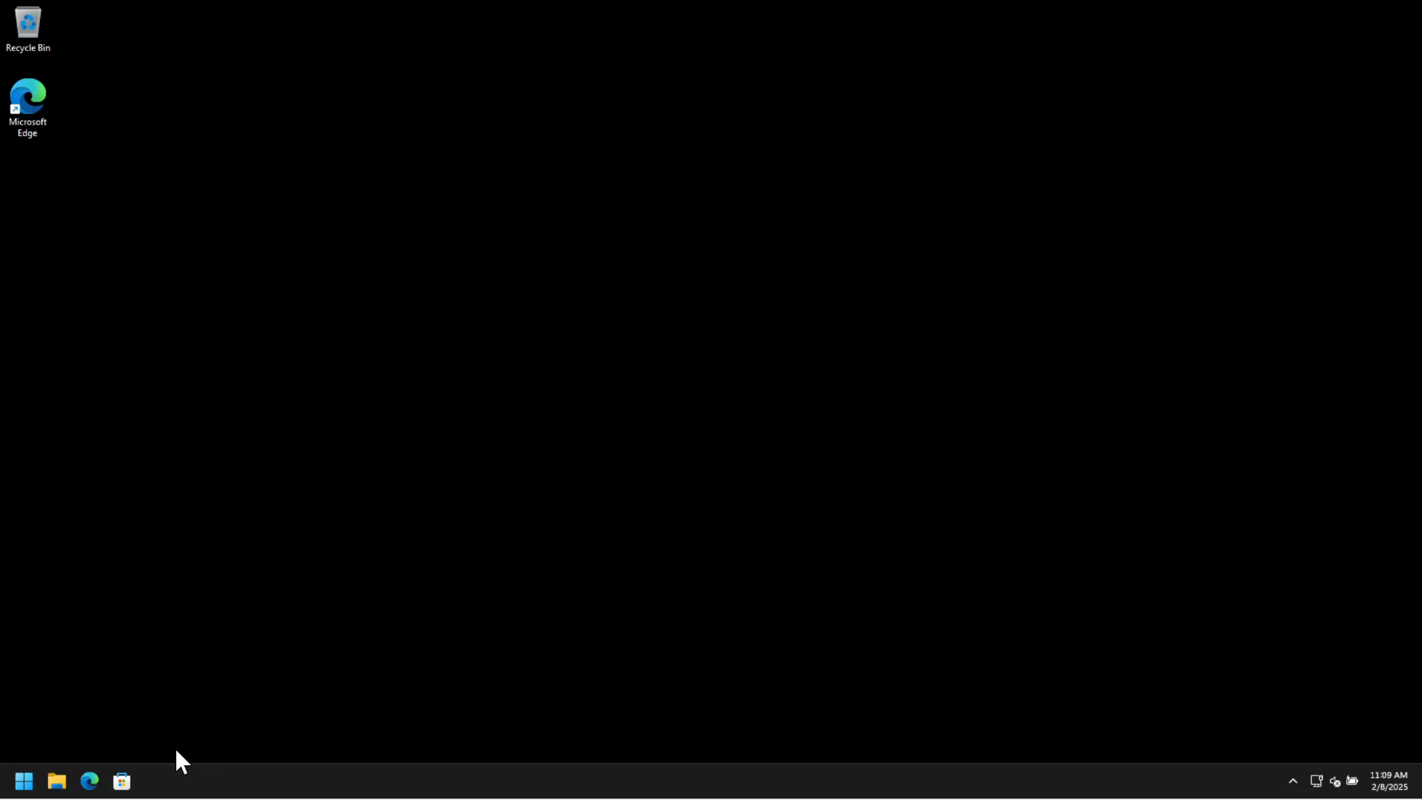
Launch Microsoft Store and open the Windows Update page in Settings to check for system updates.
click(123, 783)
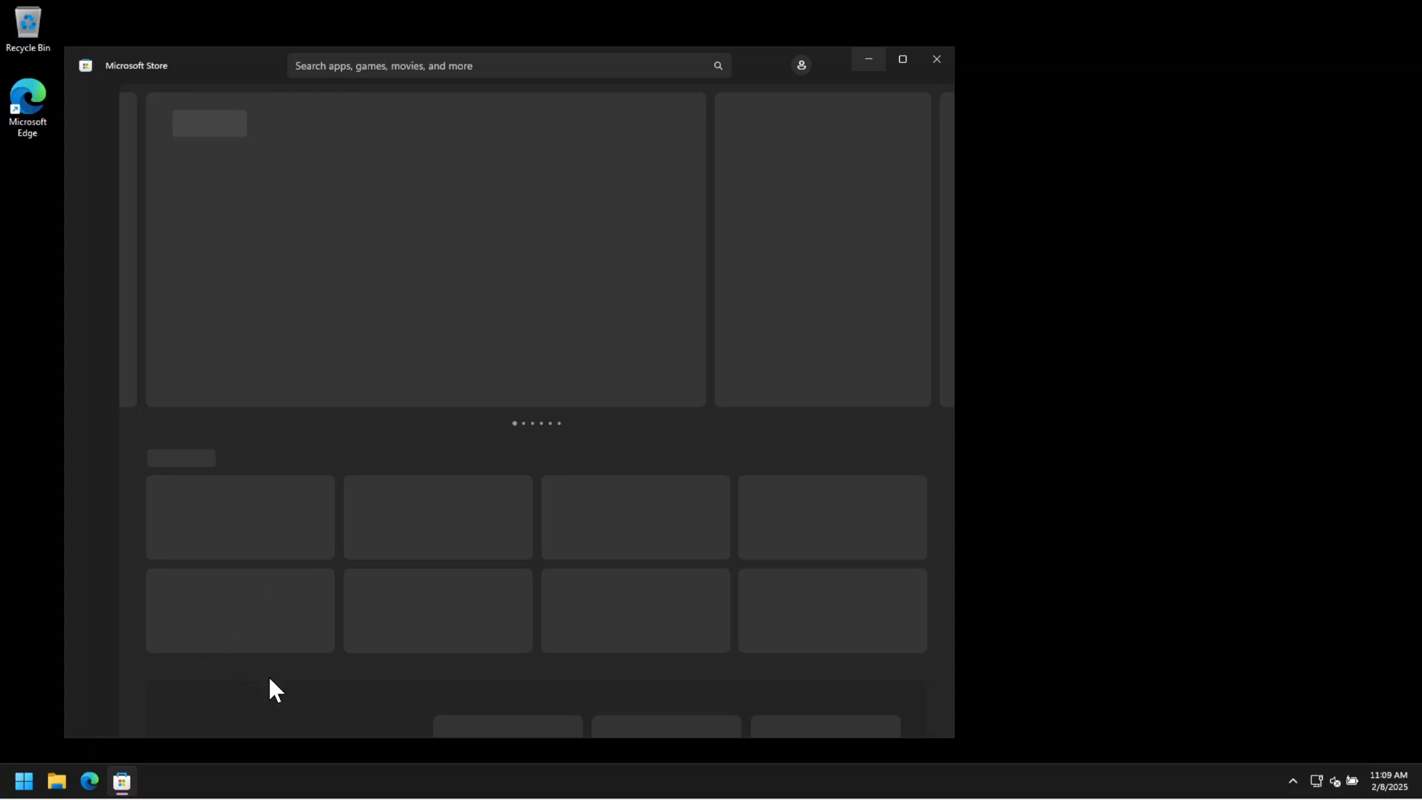
mouse_move(129, 782)
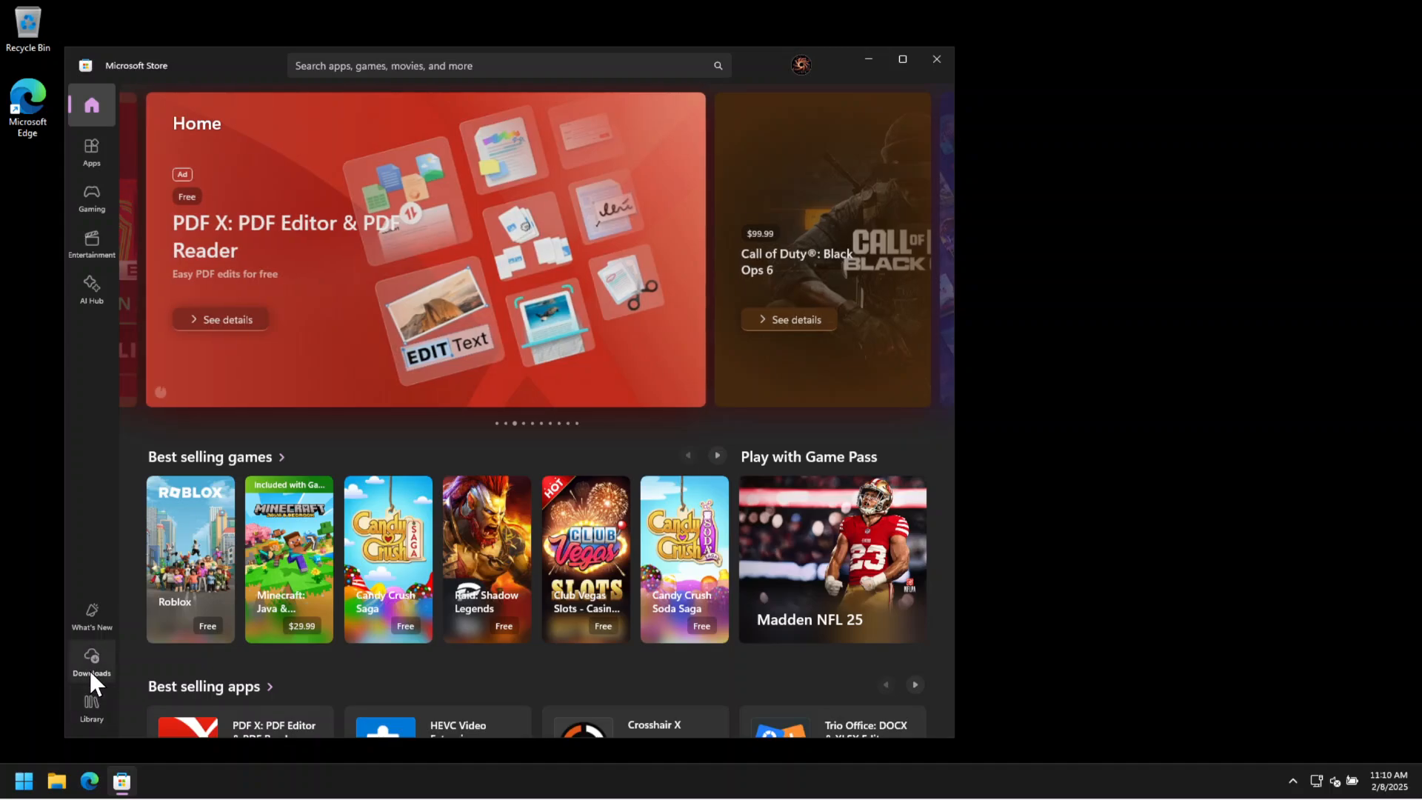
click(27, 782)
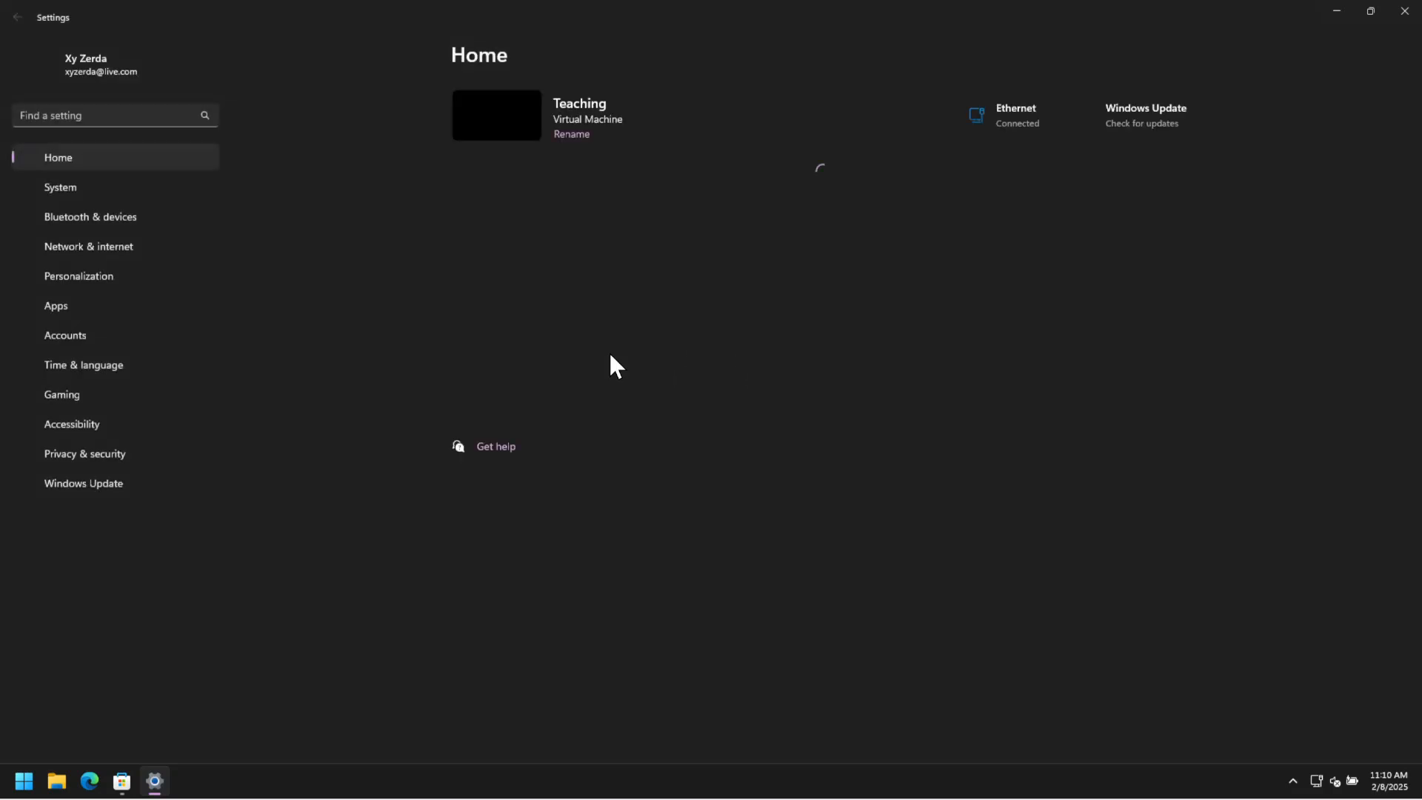
click(101, 481)
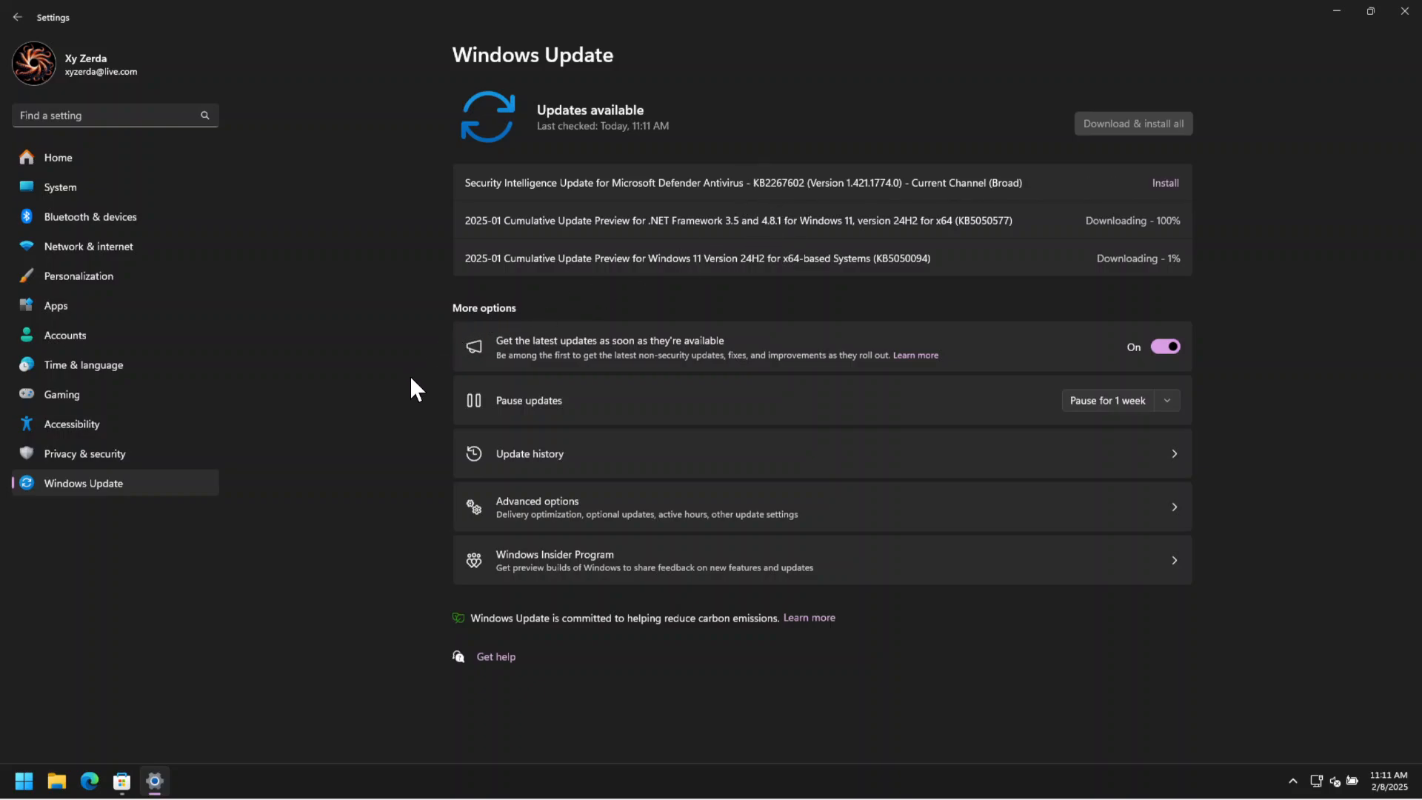
Switch to Microsoft Store and start getting updates for the installed apps under Updates & downloads.
click(123, 782)
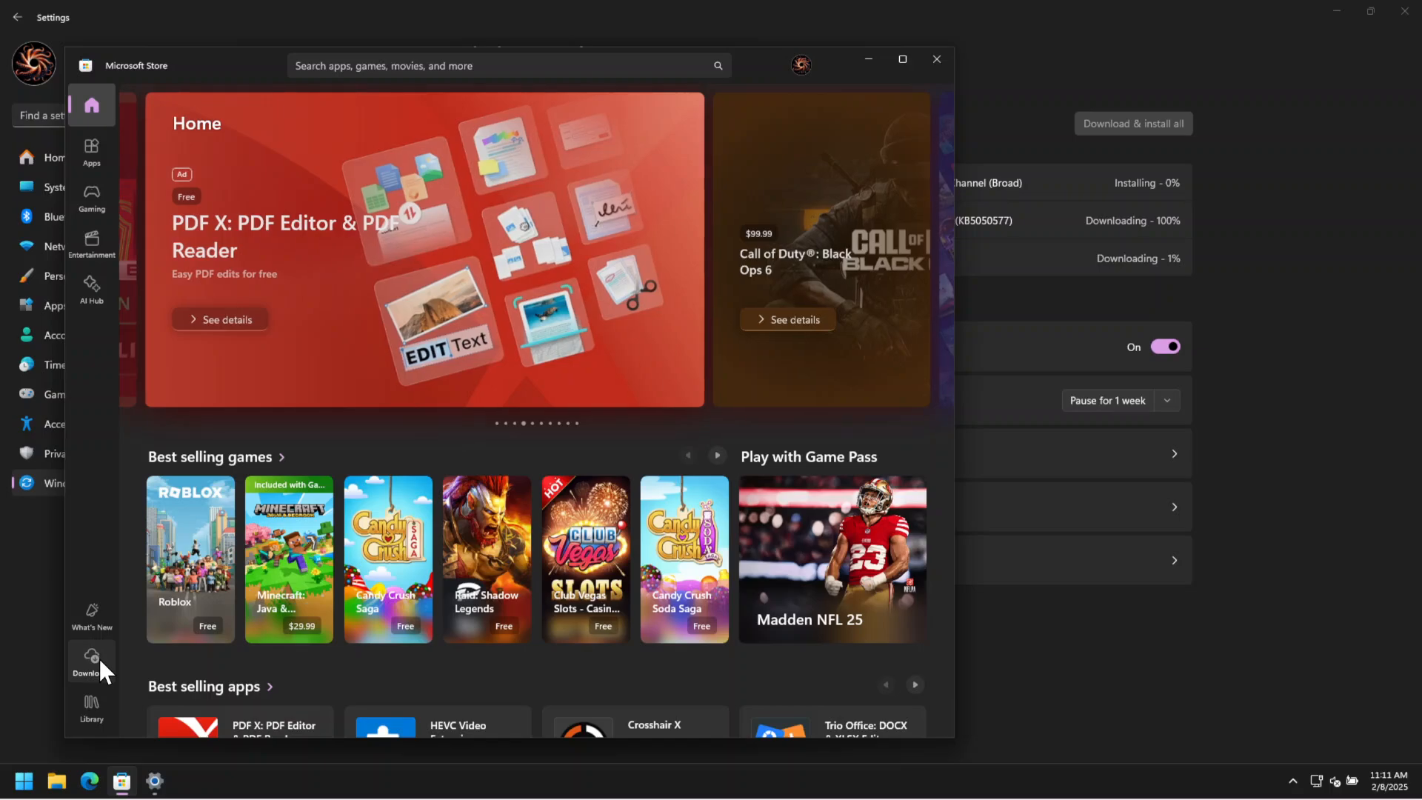
click(984, 281)
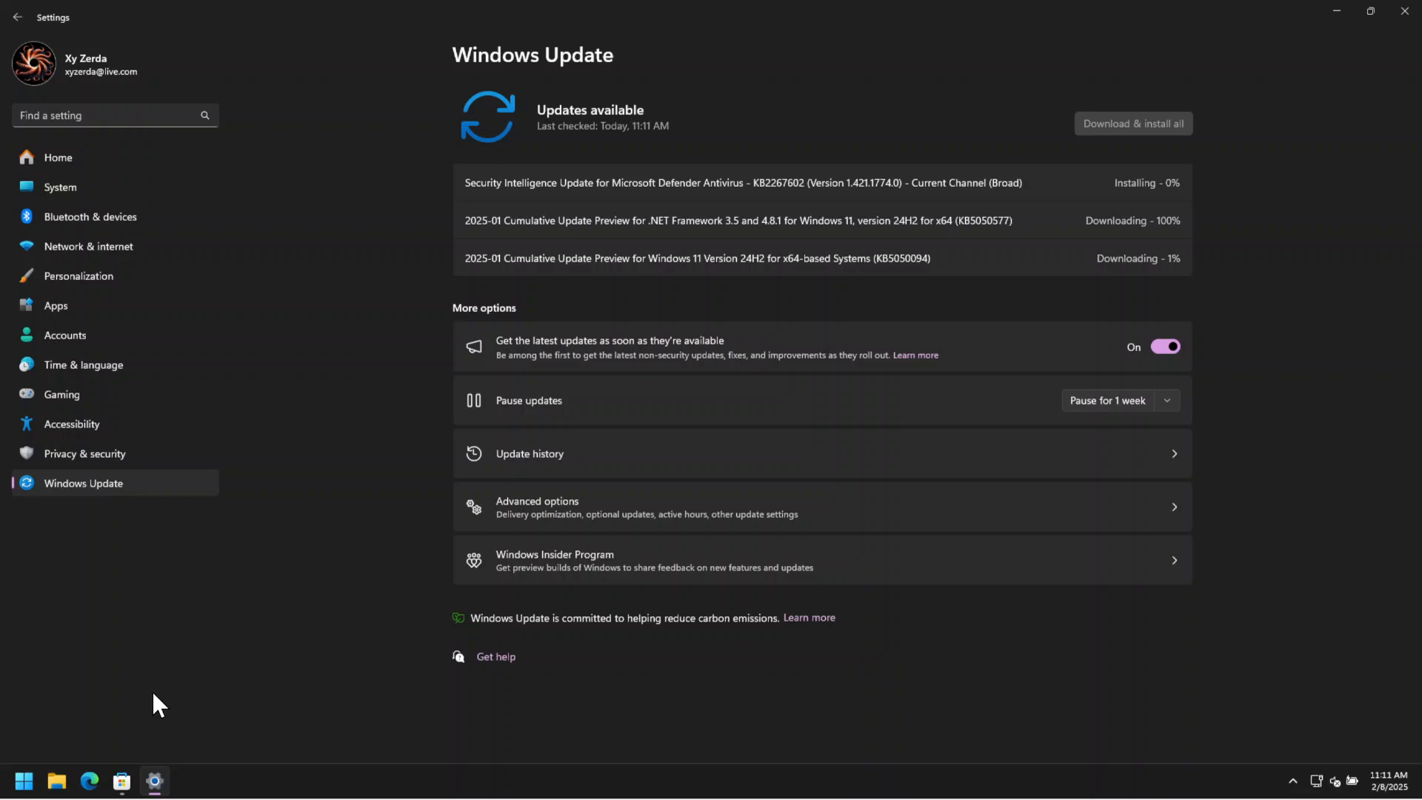
click(121, 780)
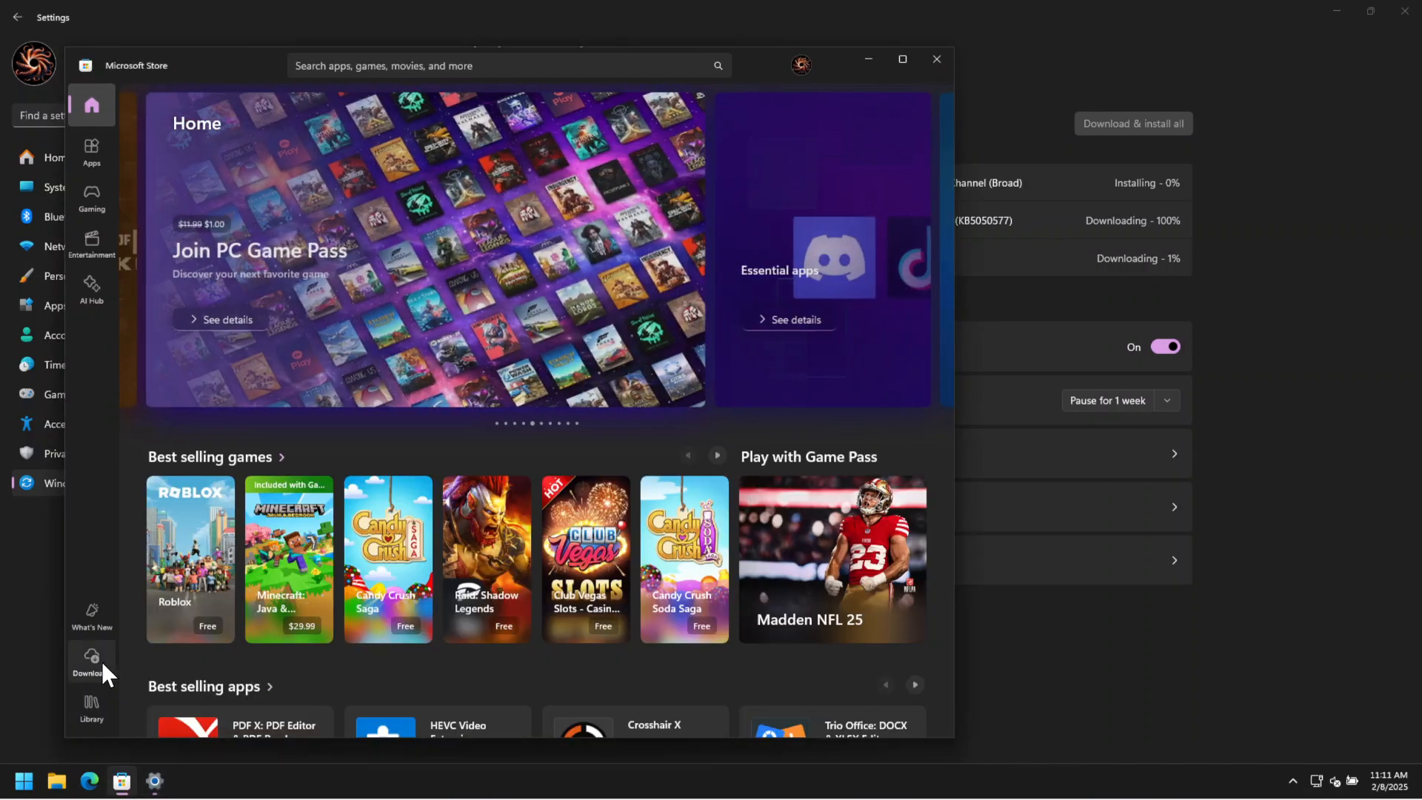
click(102, 665)
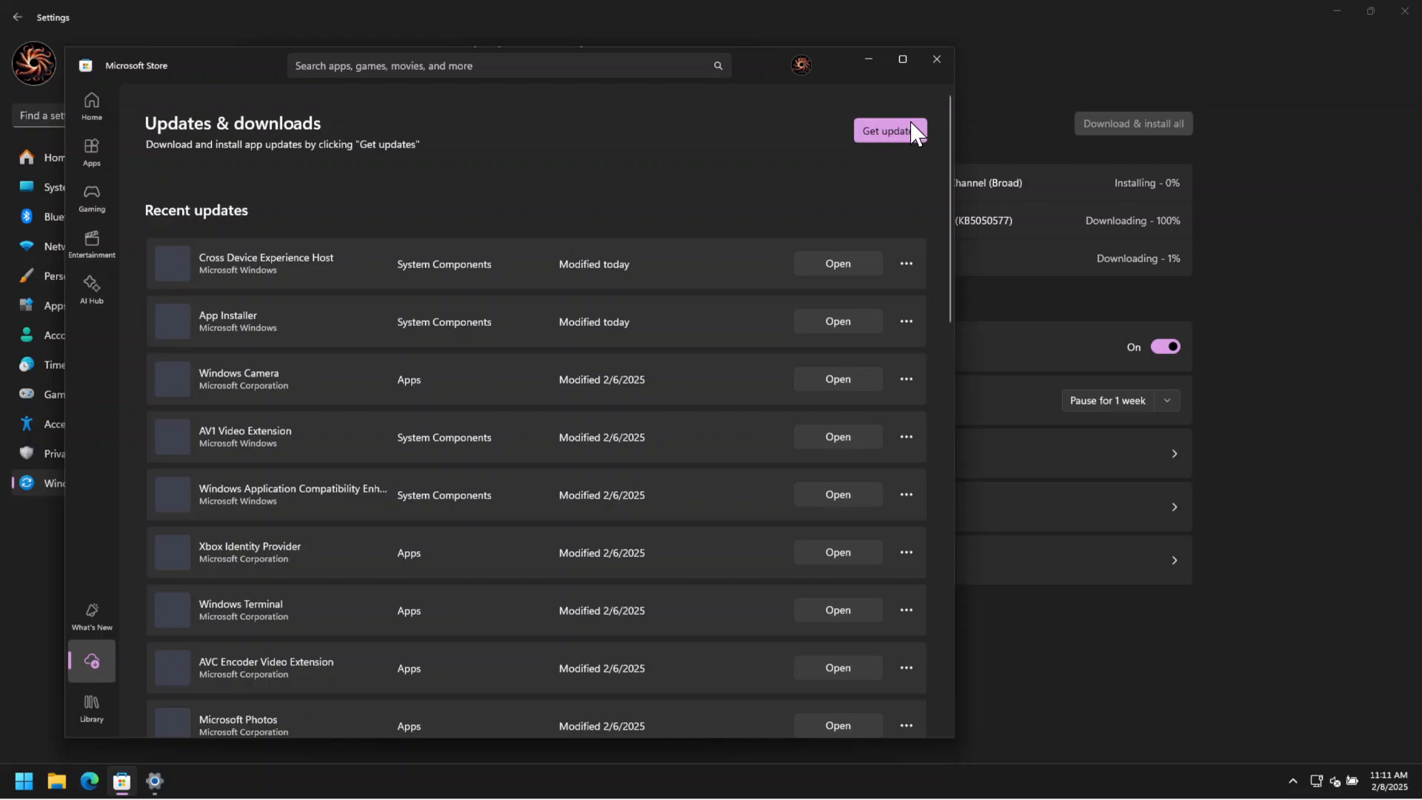
click(874, 132)
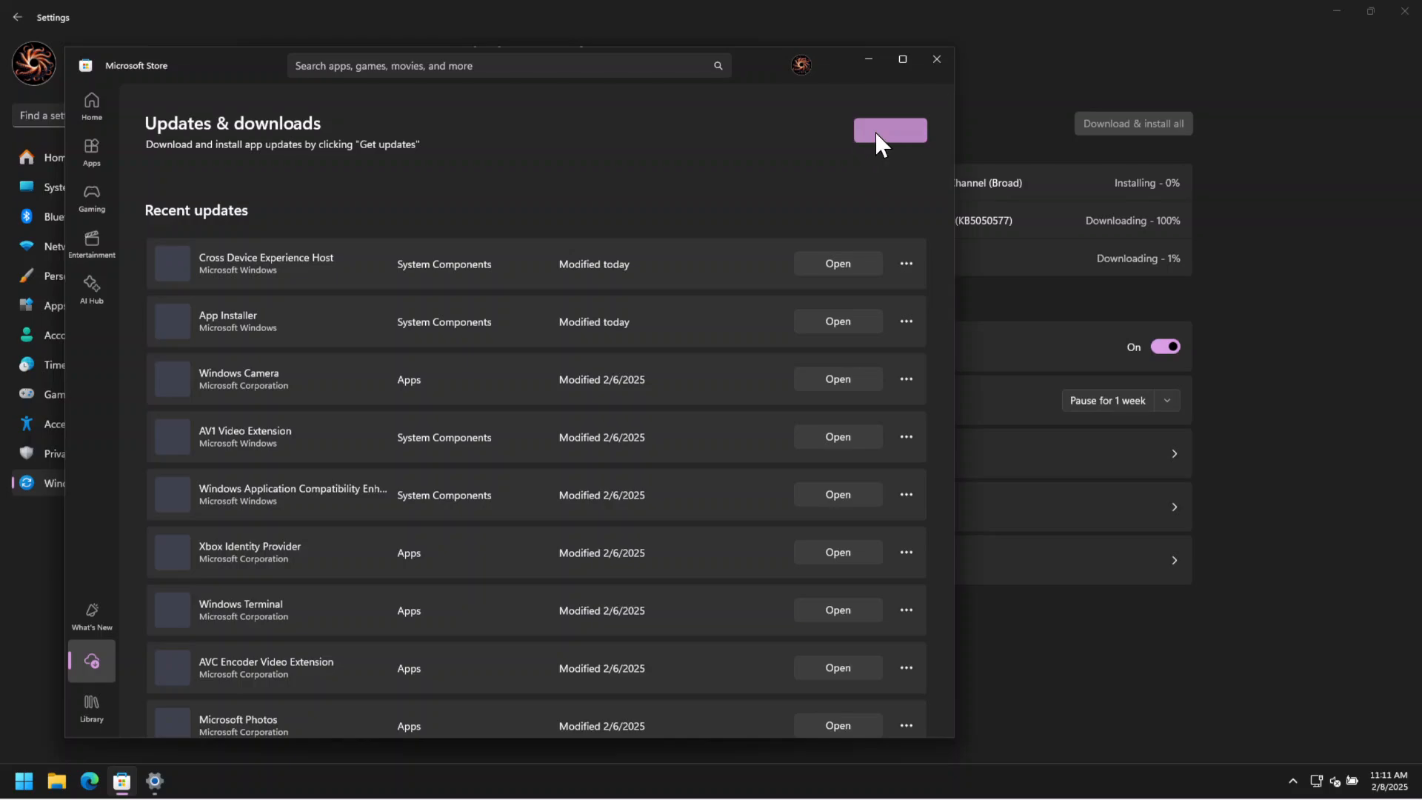
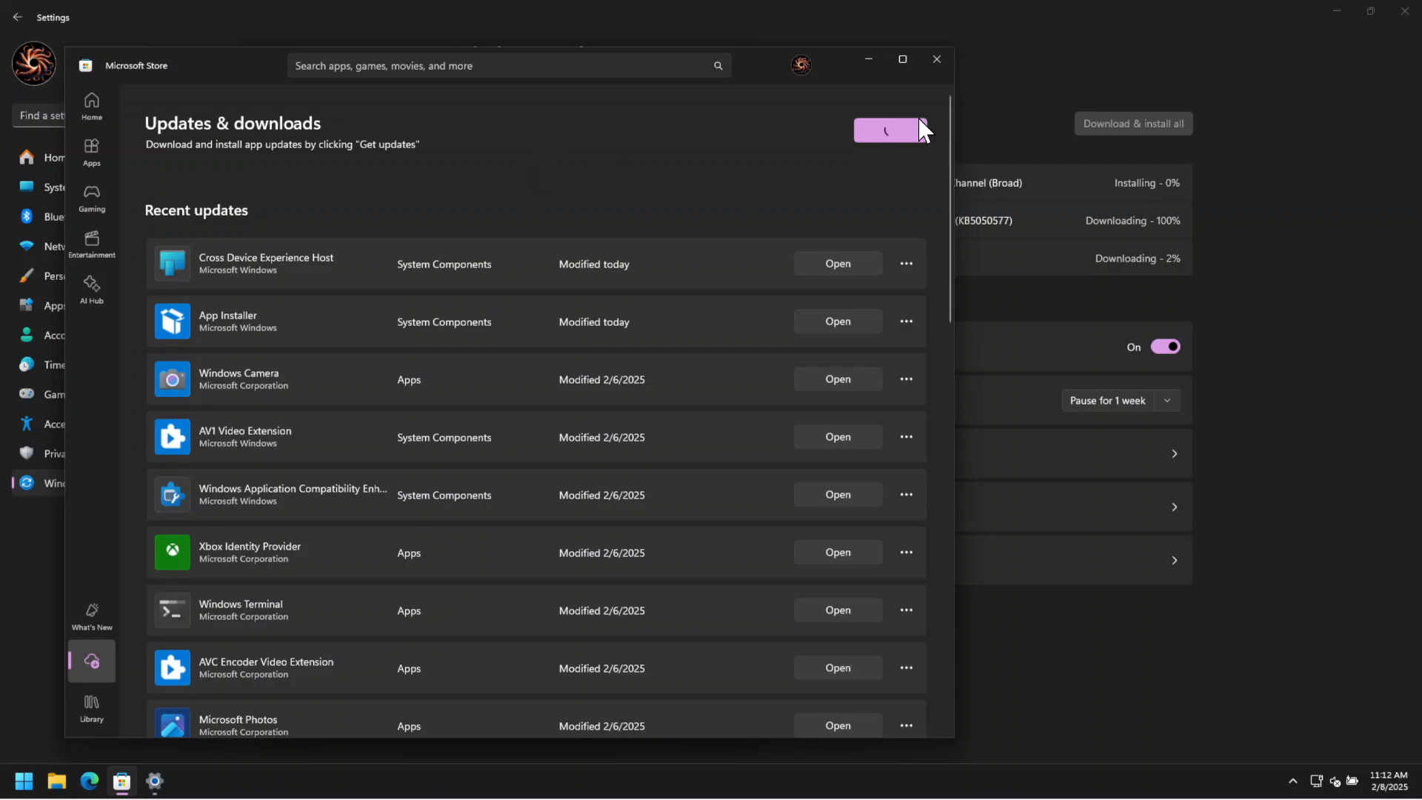
Maximize Microsoft Store, check the progress of the app and Windows updates, and minimize both windows.
click(913, 61)
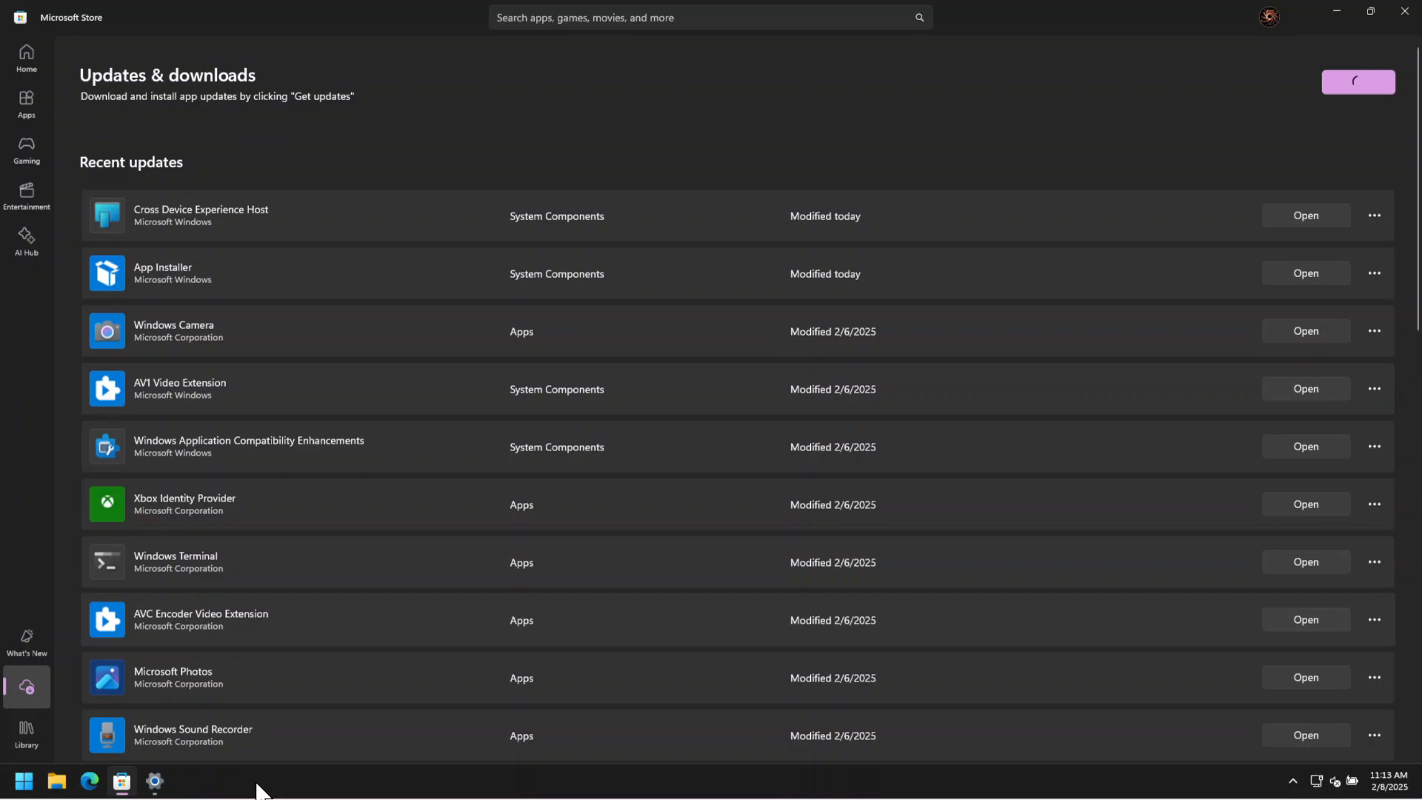
click(155, 782)
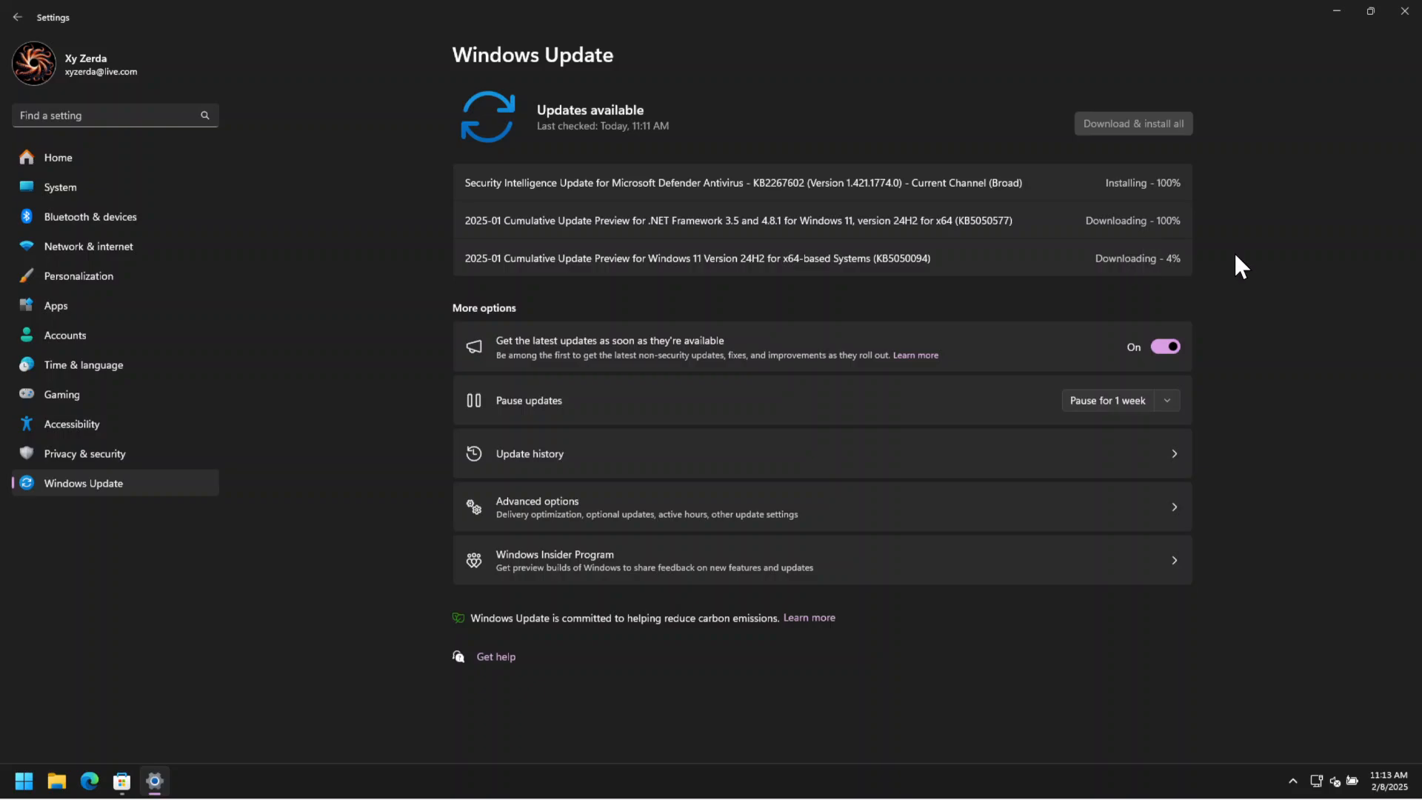
click(122, 779)
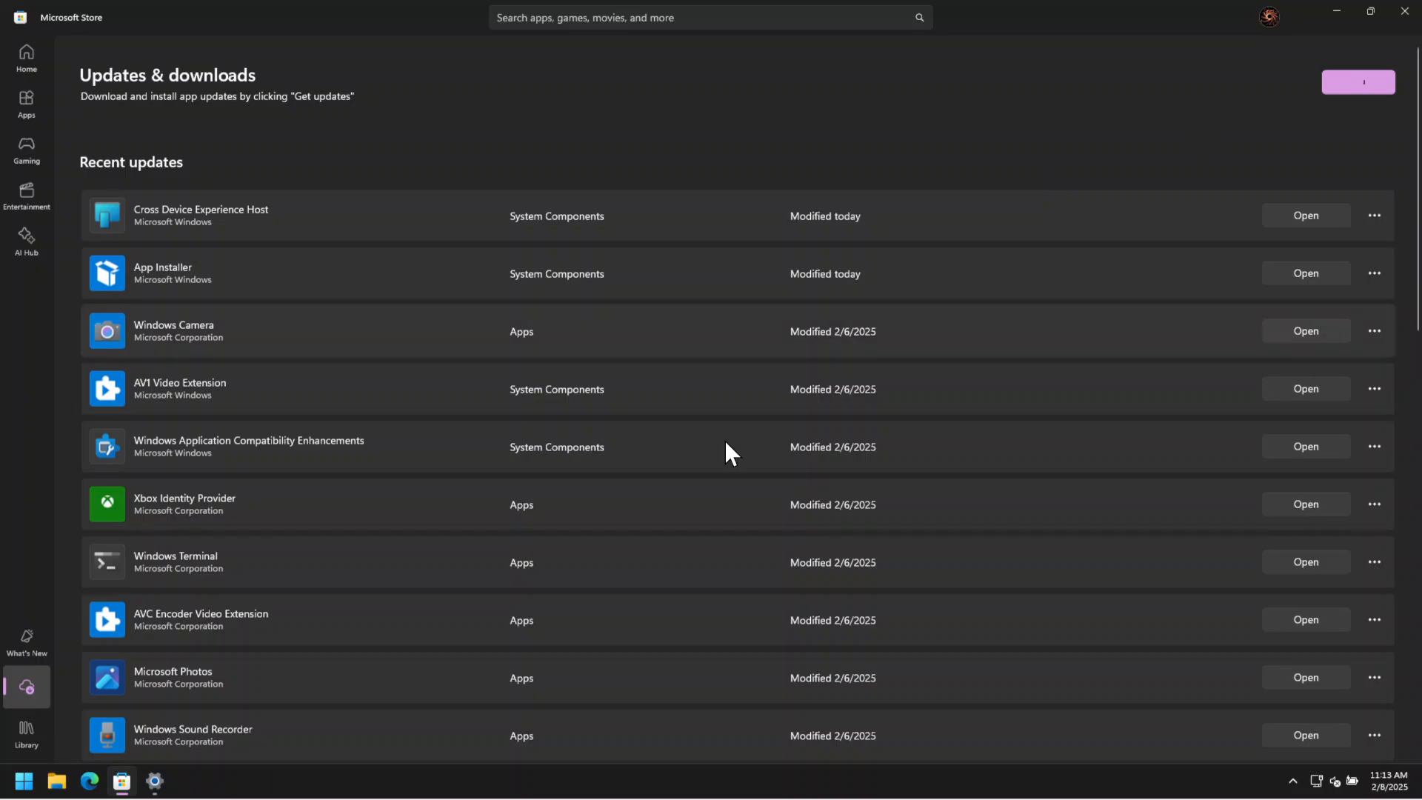
click(154, 781)
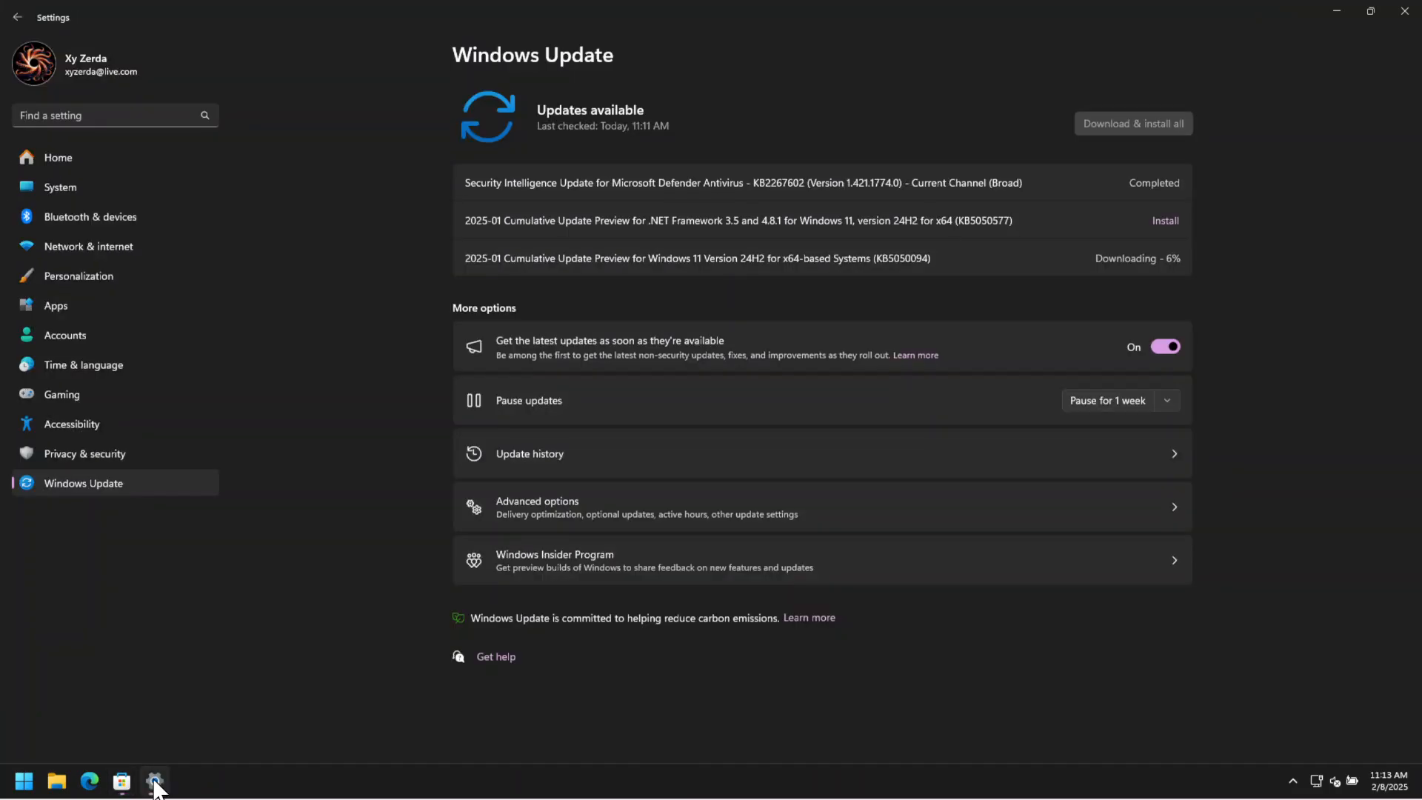
click(121, 781)
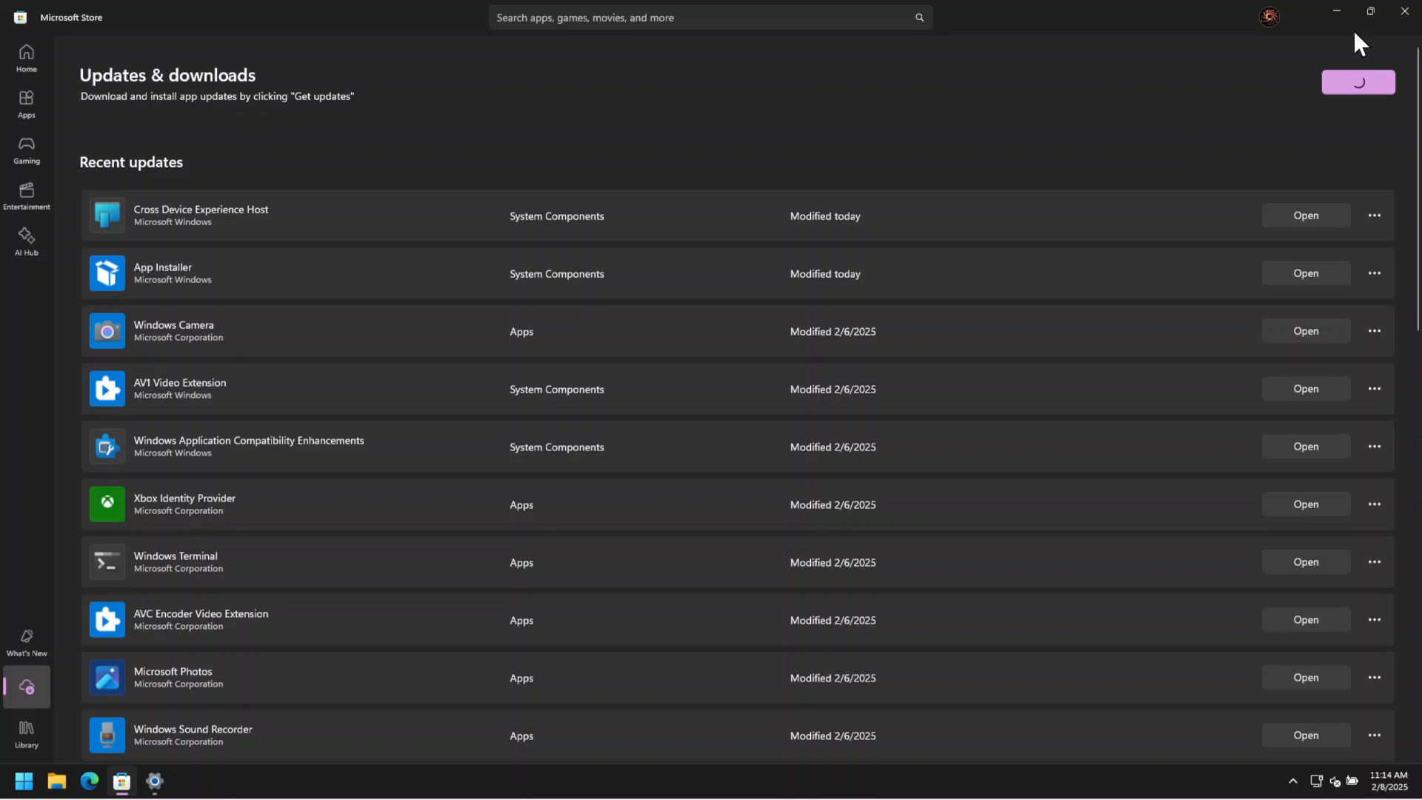
click(1337, 11)
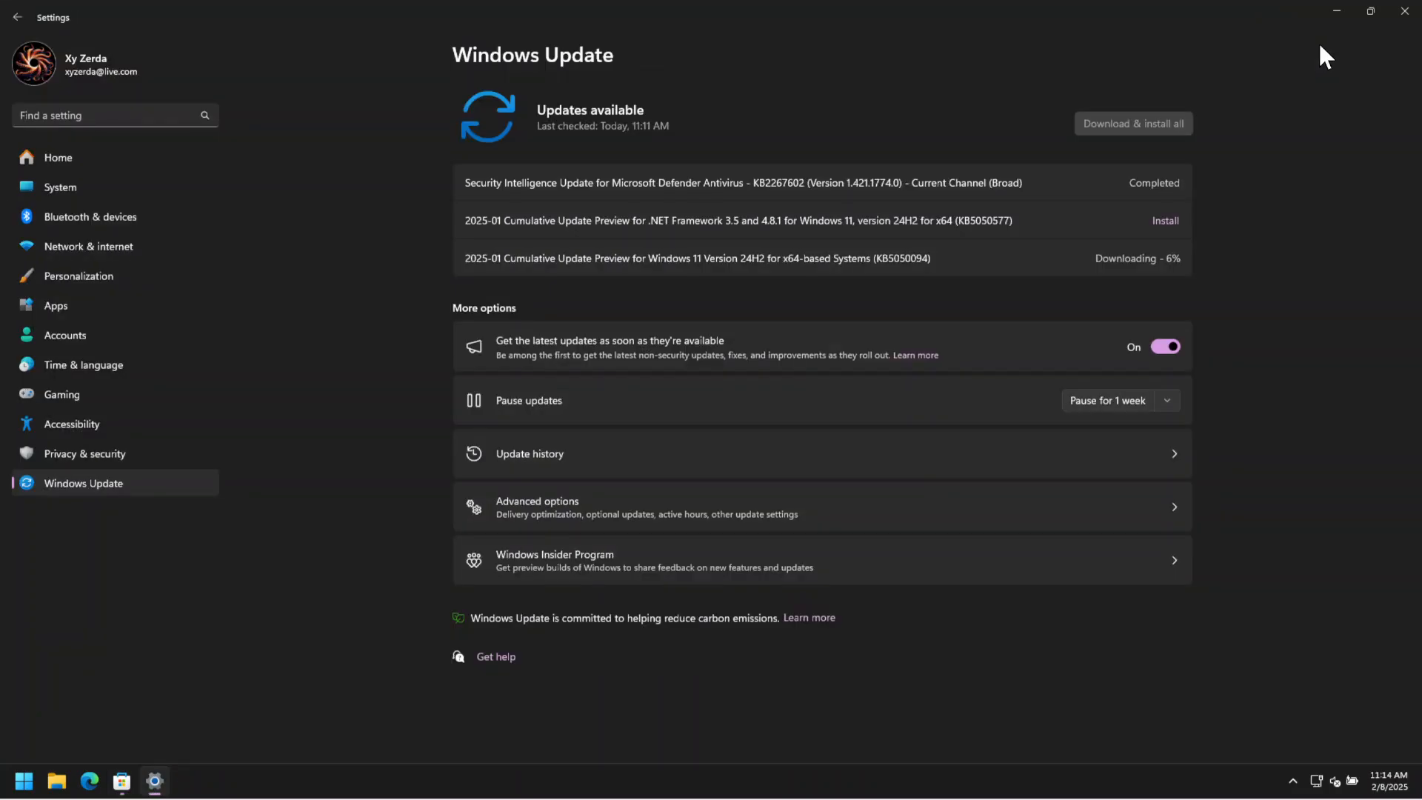
click(1343, 10)
Reopen Microsoft Store and Windows Update to check the download progress of Phone Link, Microsoft Photos and the Windows updates.
click(121, 780)
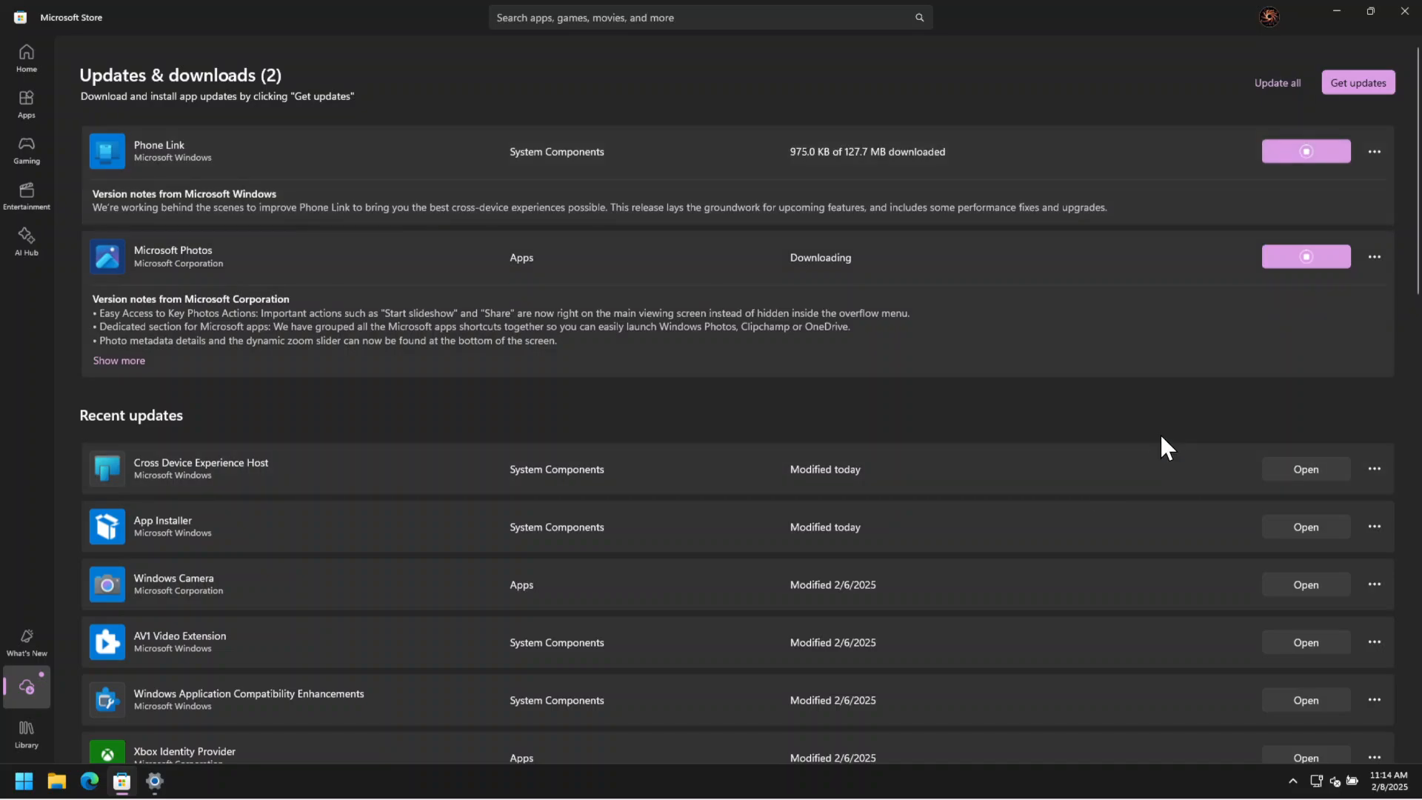
click(1338, 11)
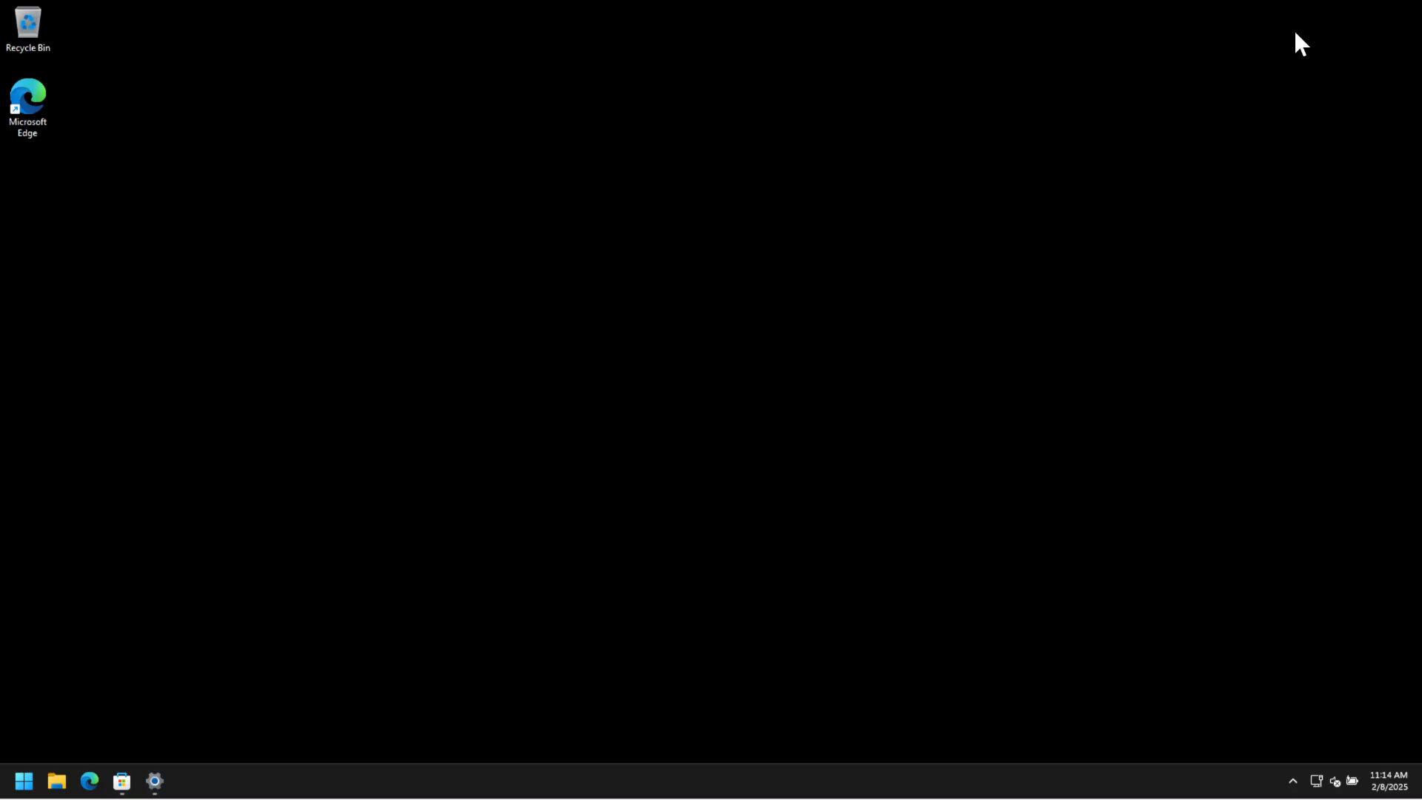
click(123, 782)
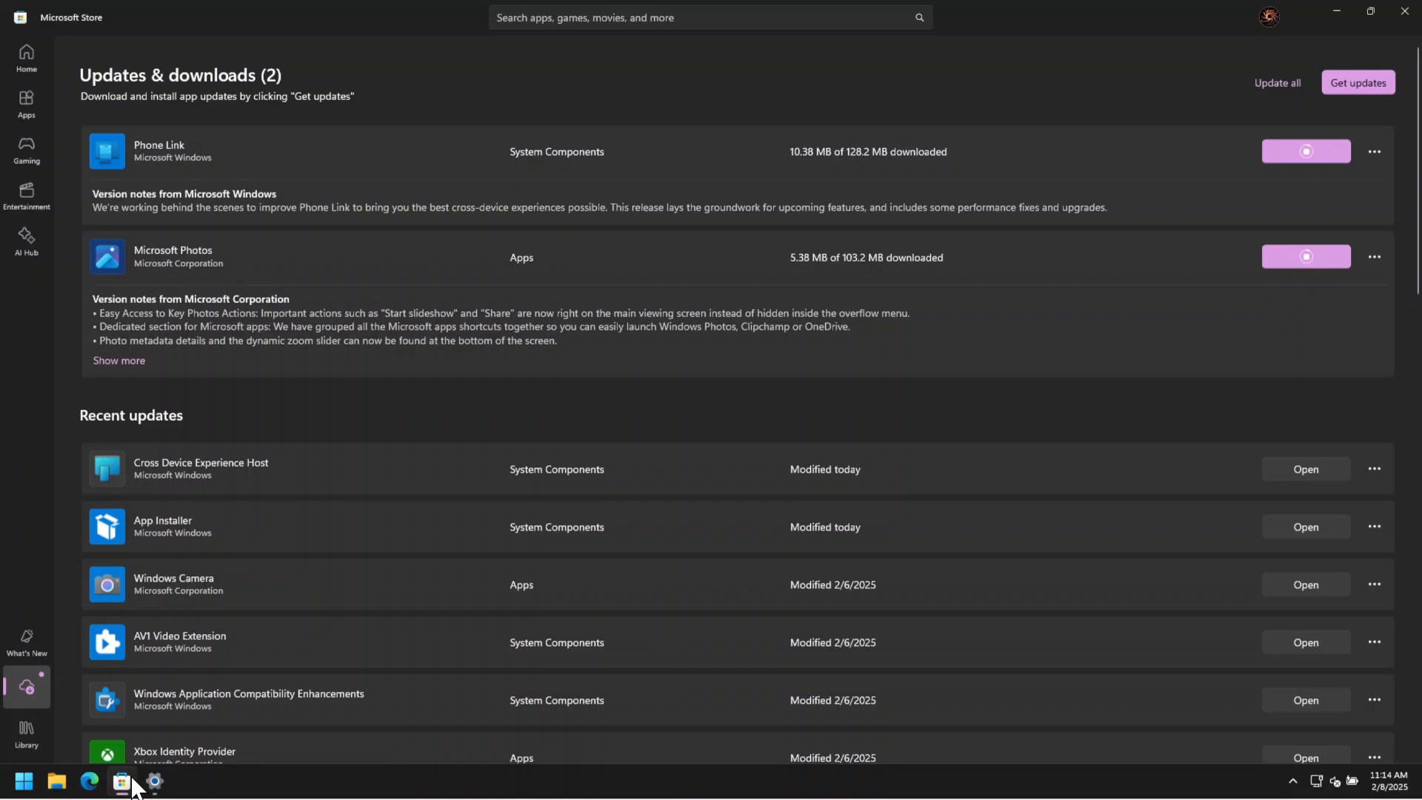
click(126, 783)
click(156, 783)
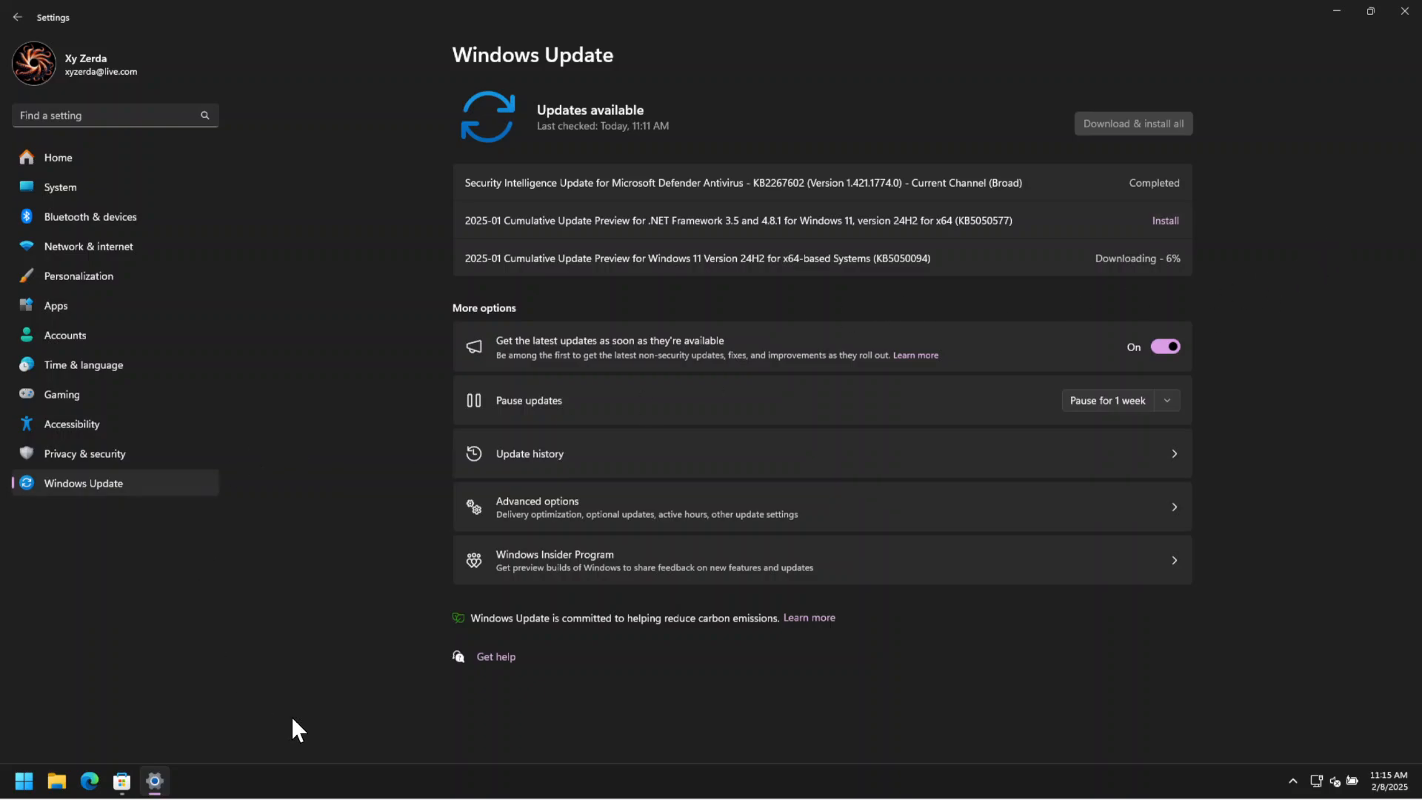
click(120, 783)
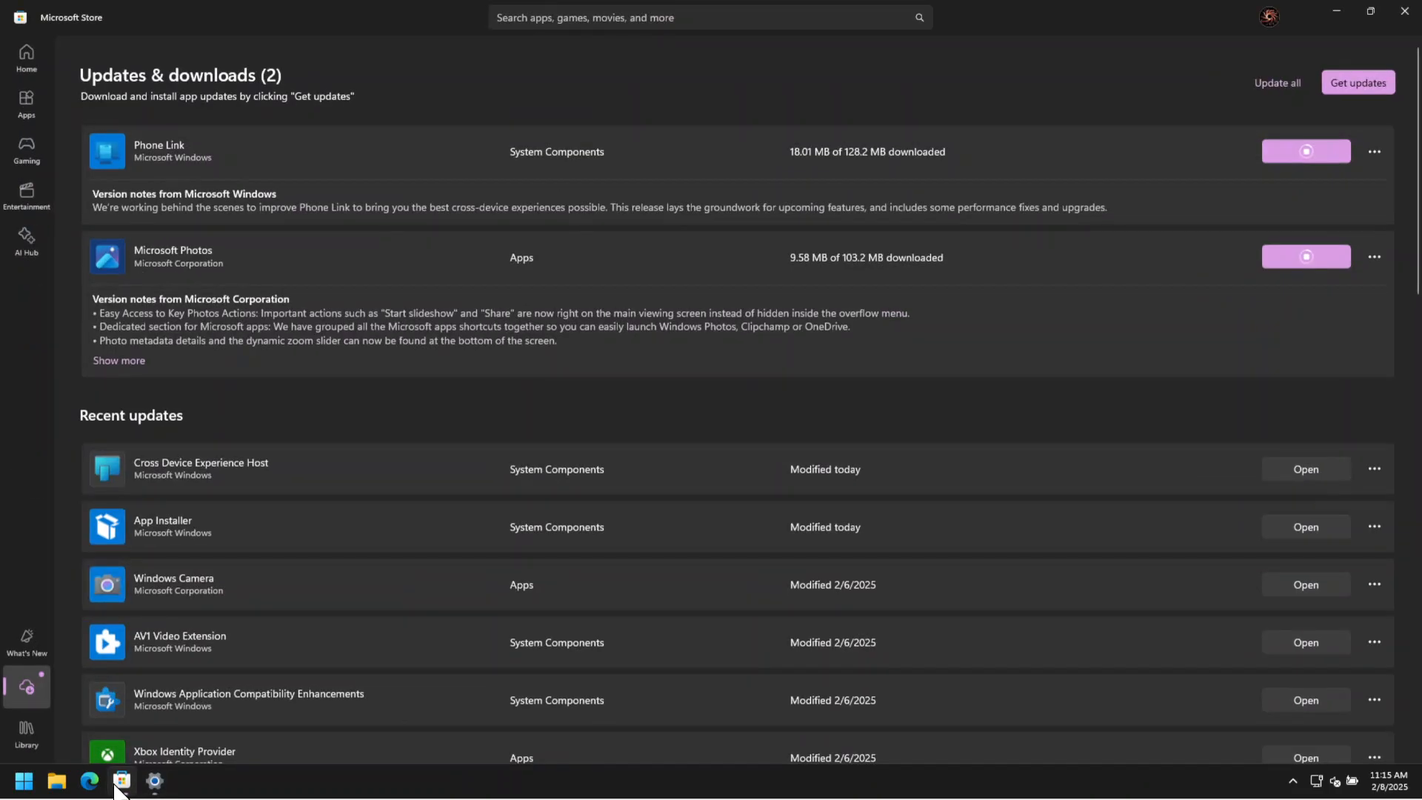
click(146, 774)
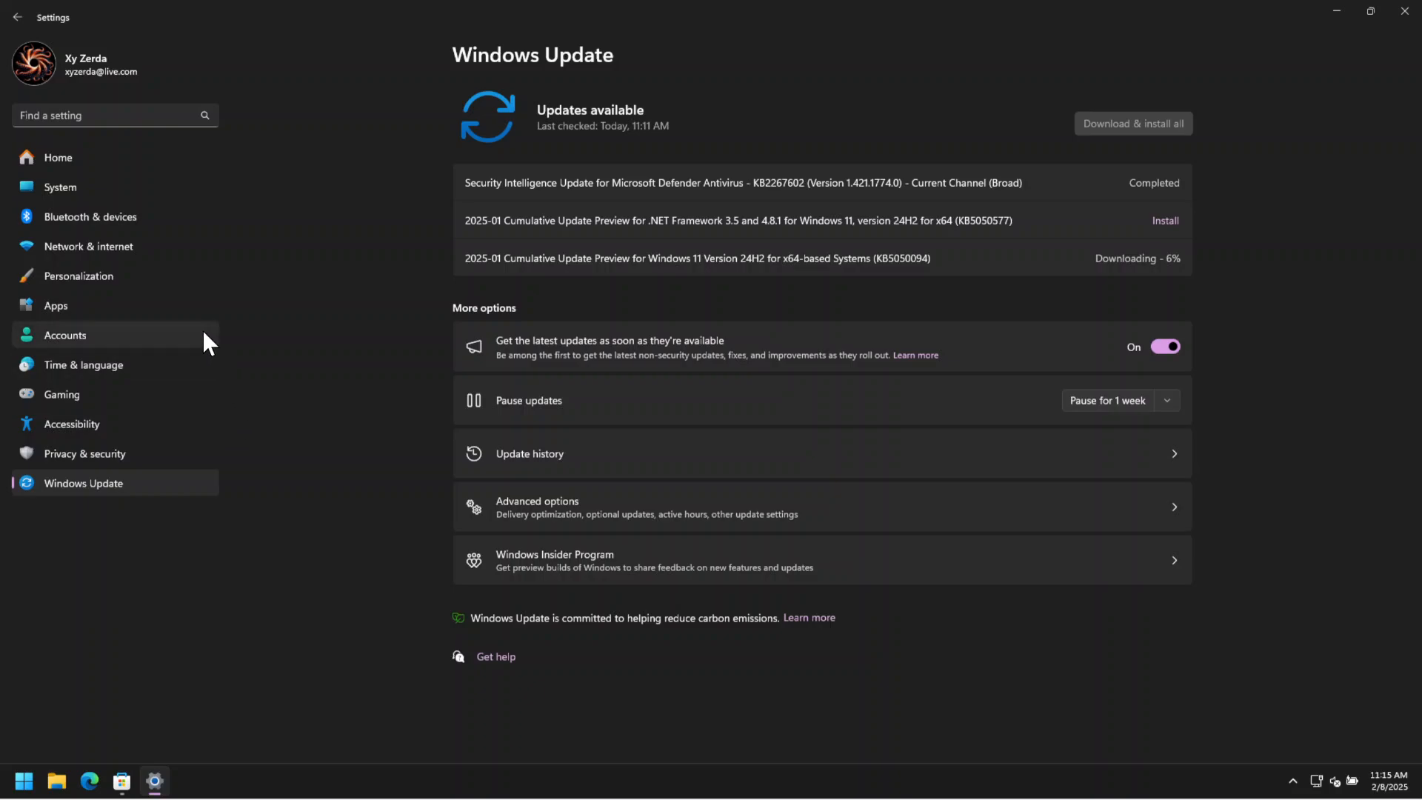
In the System power and battery settings, set the plugged-in power mode to Best Performance.
click(122, 183)
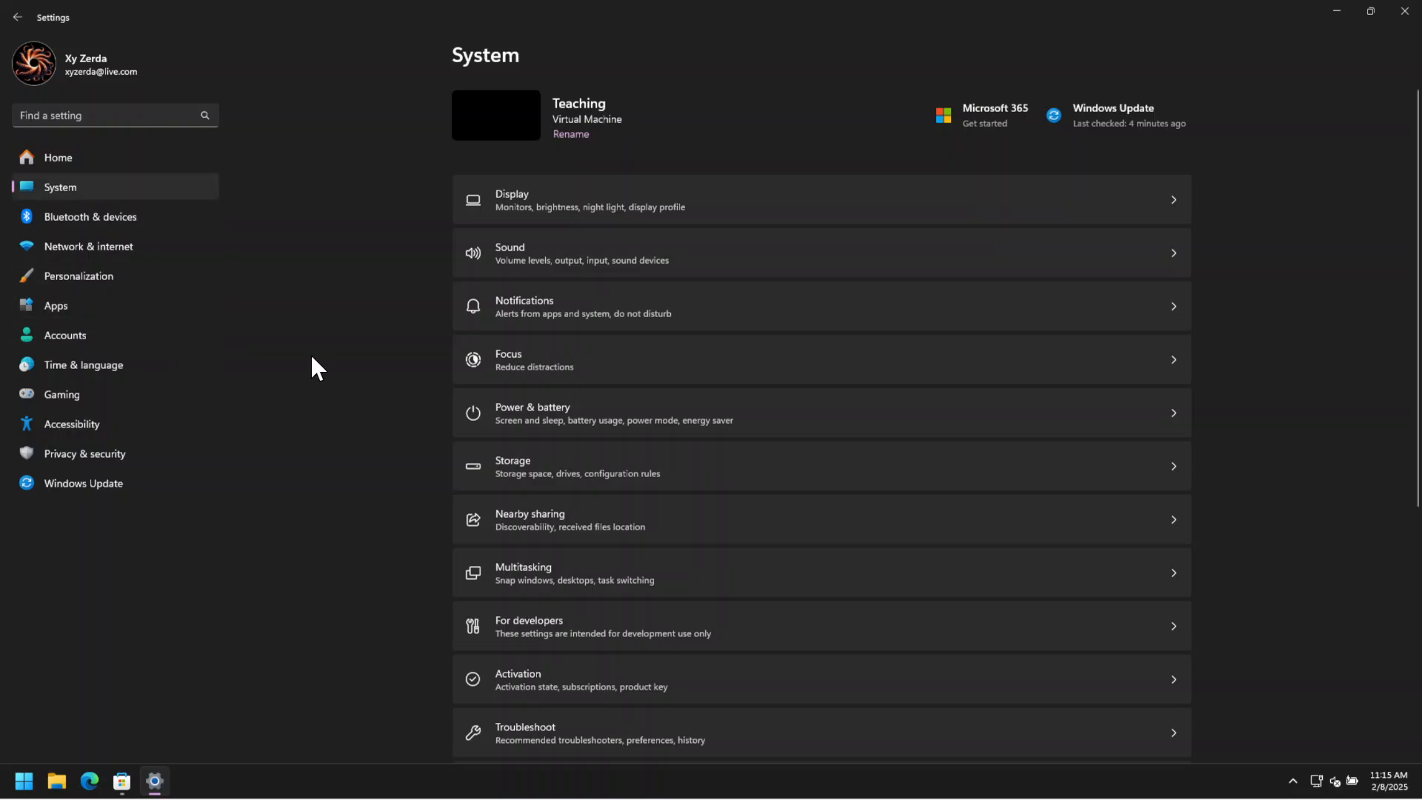
scroll(810, 338, down, 3)
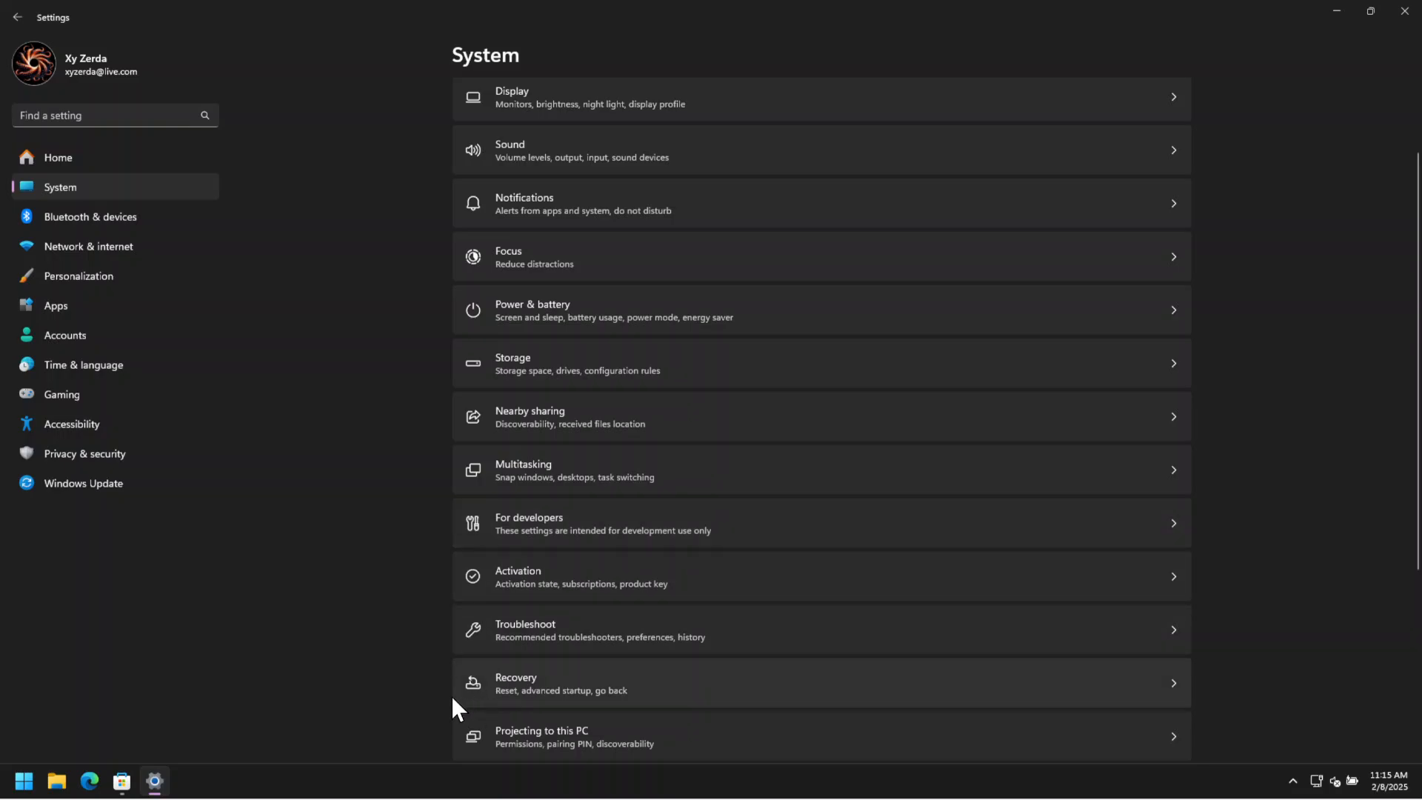
scroll(423, 608, down, 5)
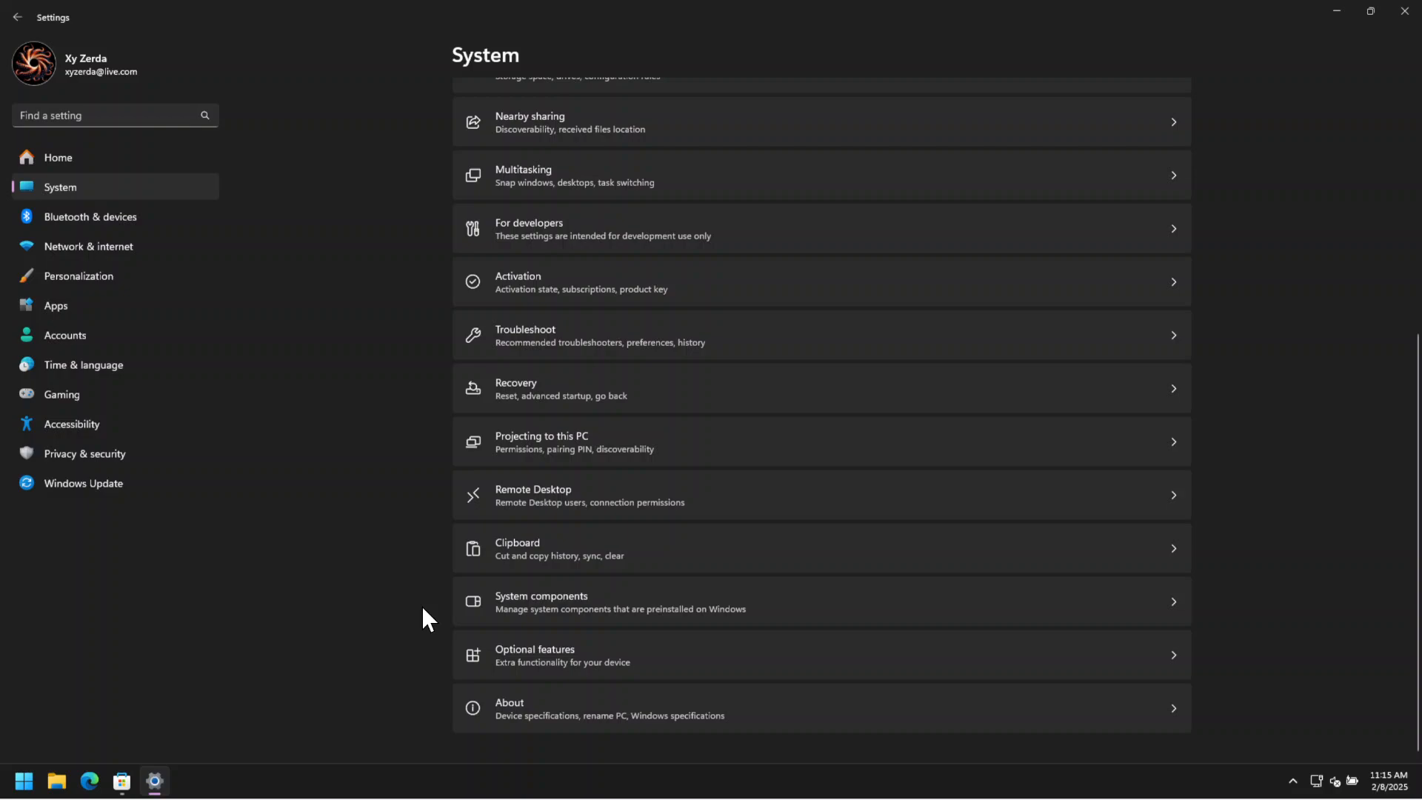
scroll(423, 607, up, 5)
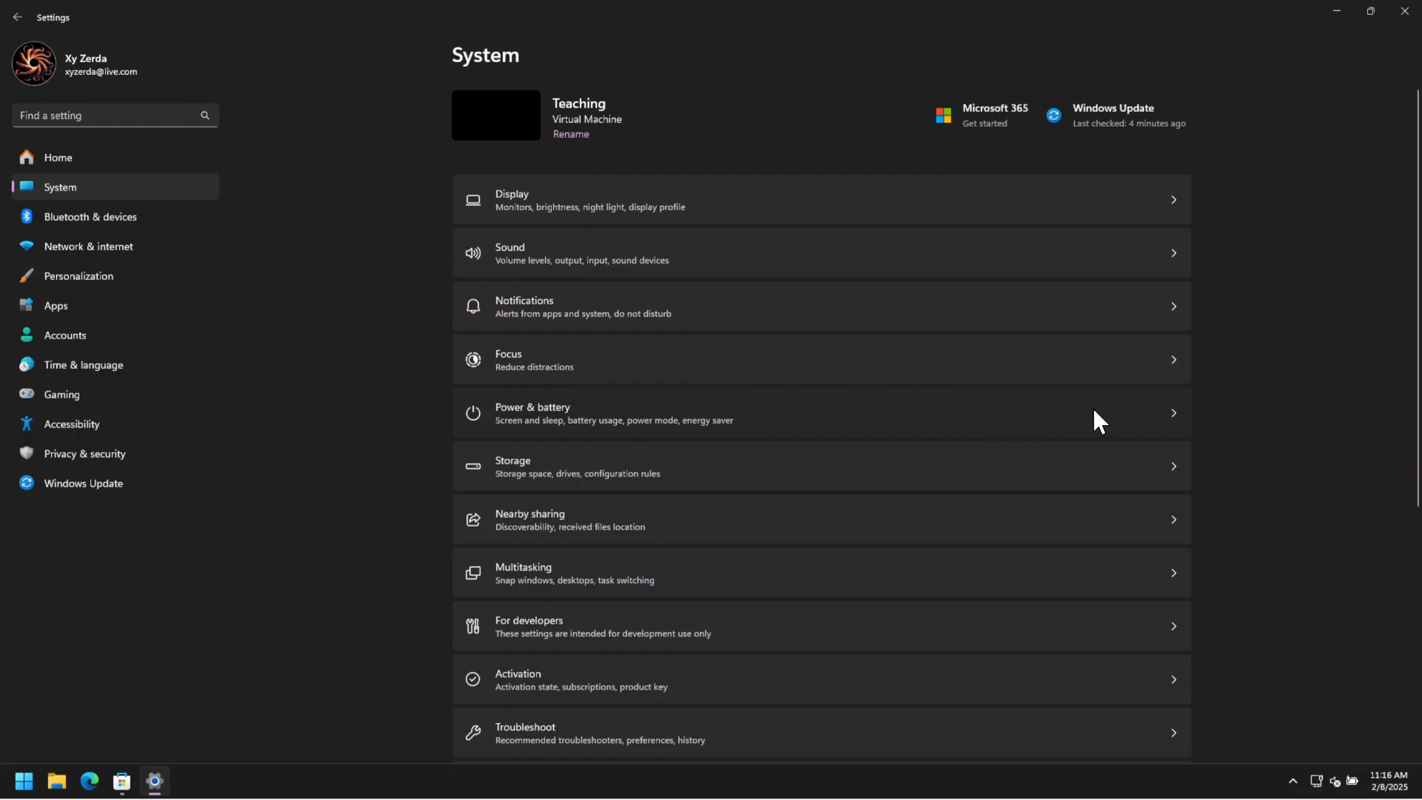
click(1176, 414)
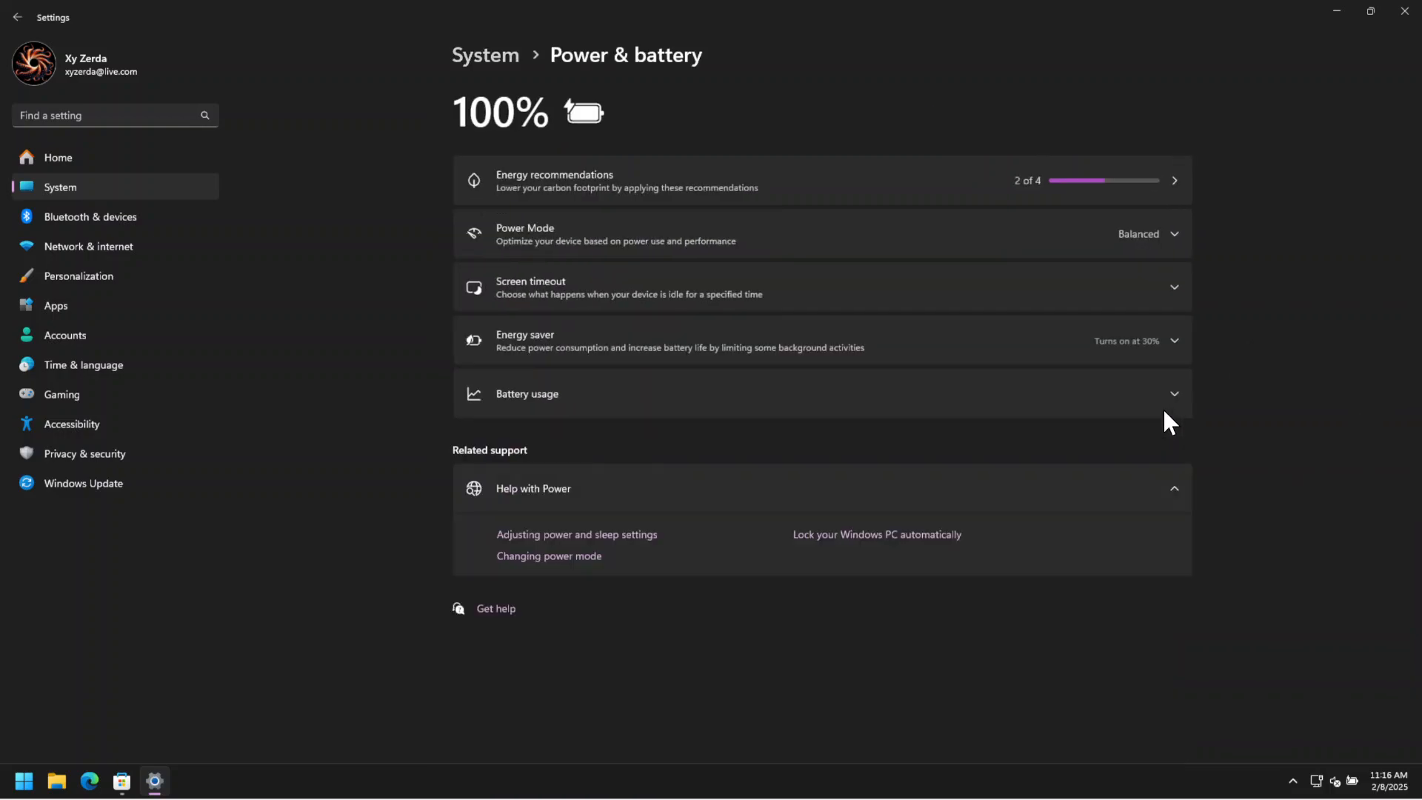
click(1176, 231)
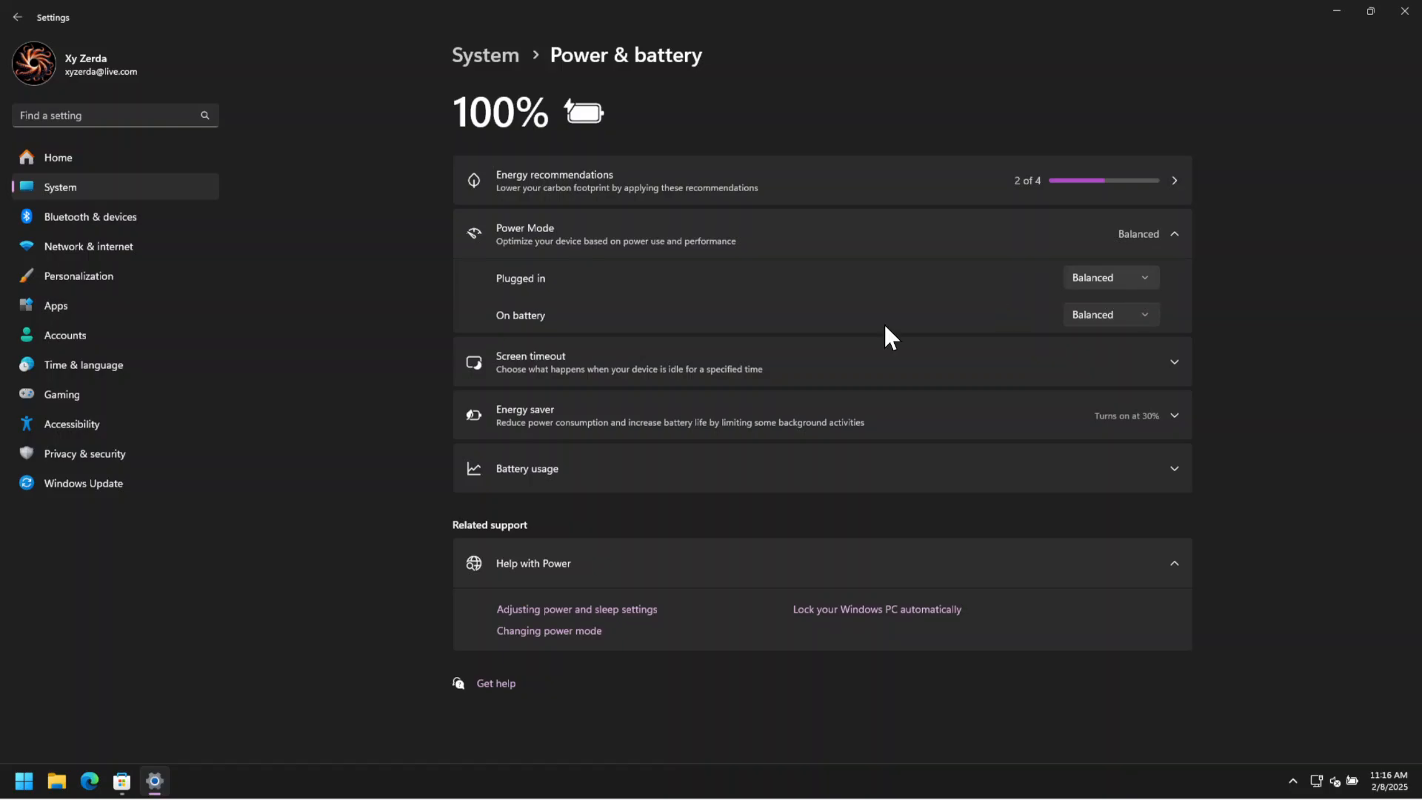
click(1147, 278)
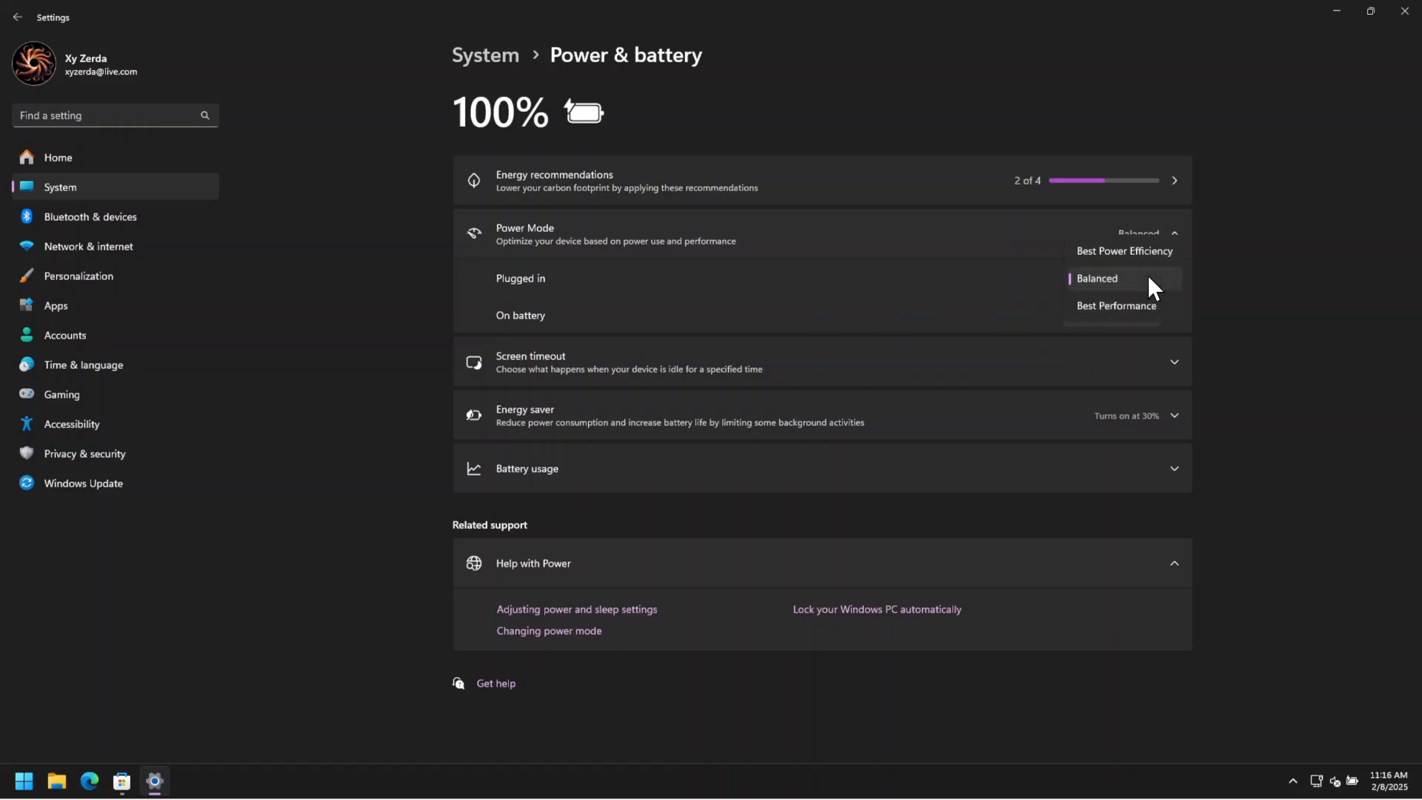
click(1106, 305)
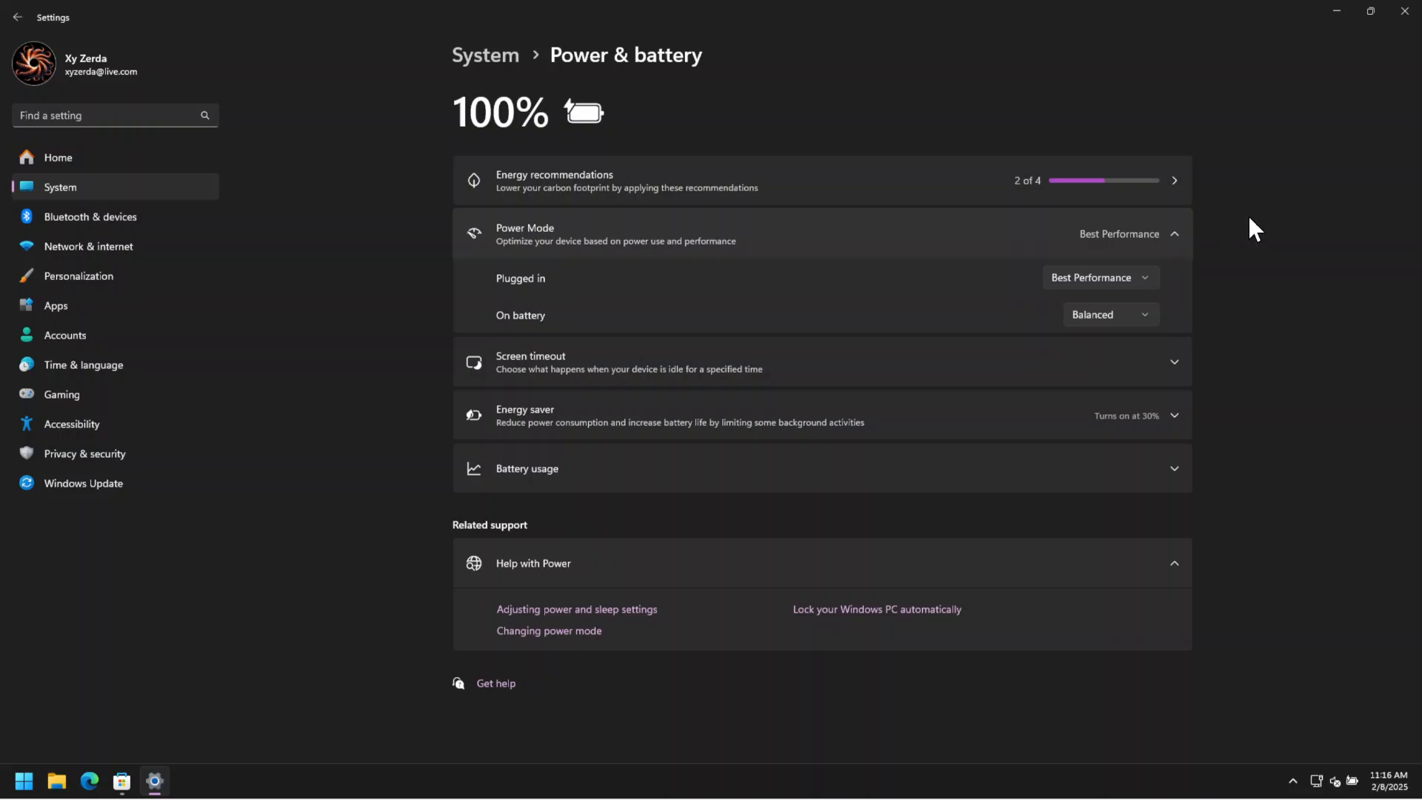
click(1181, 236)
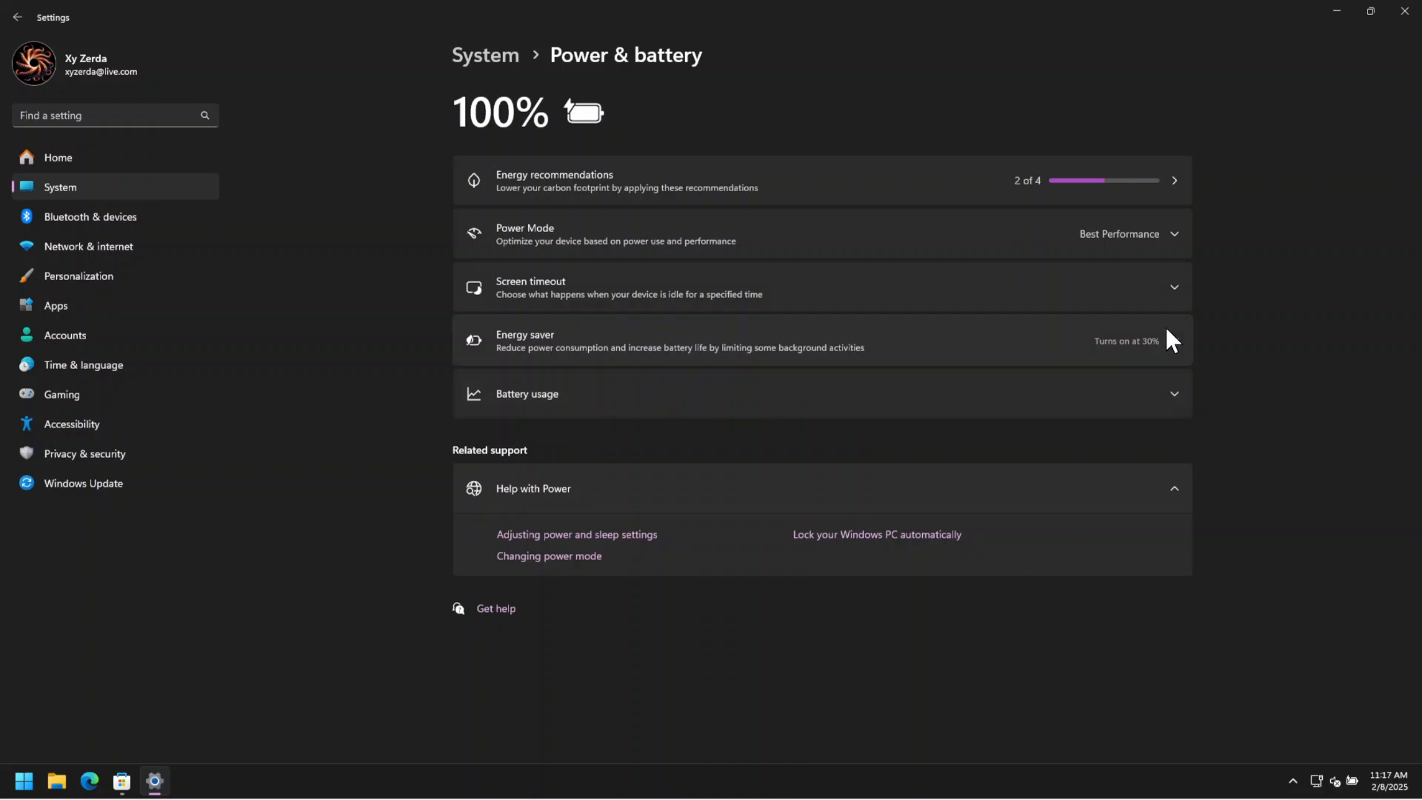
Review the screen timeout settings for plugged in and on battery, and return to the System settings.
click(1172, 285)
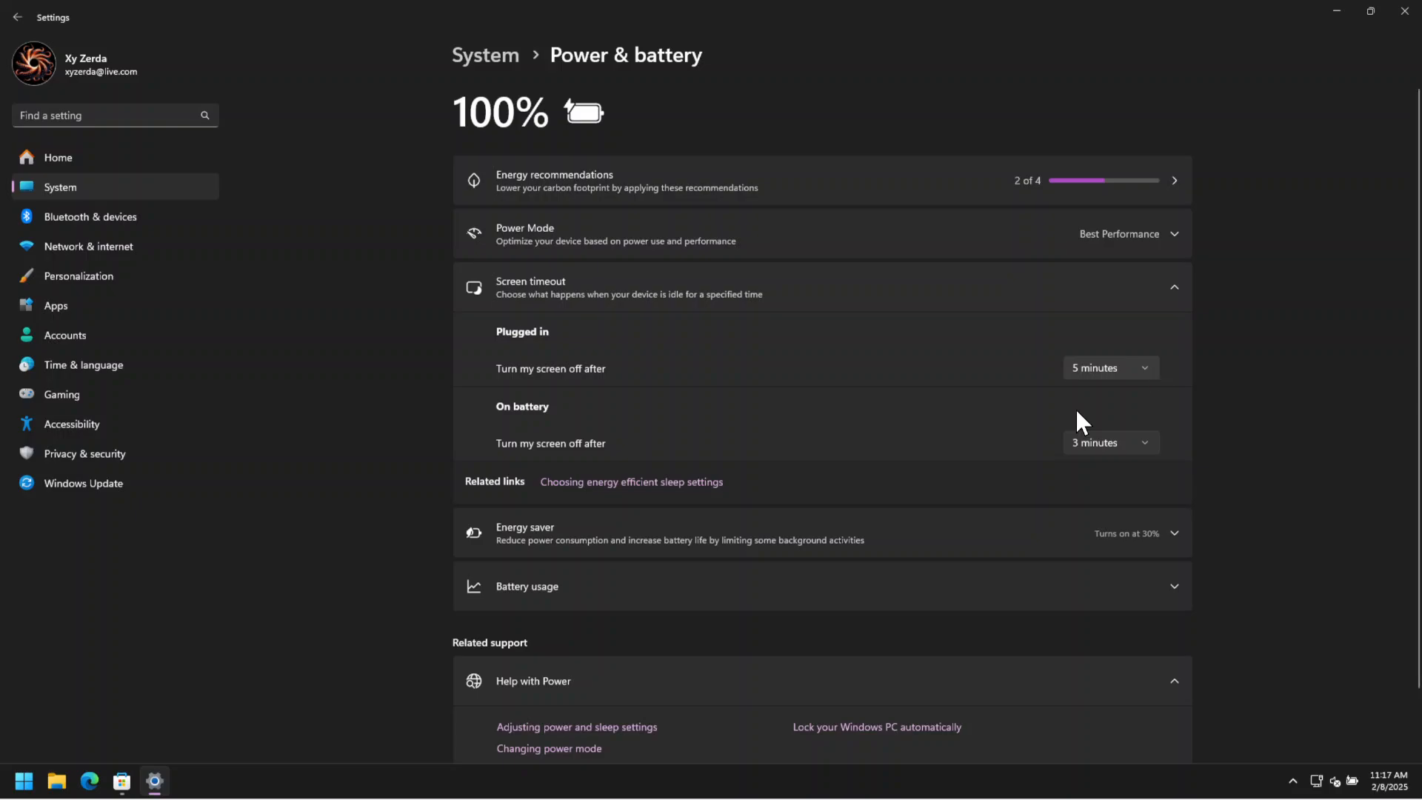
click(1174, 287)
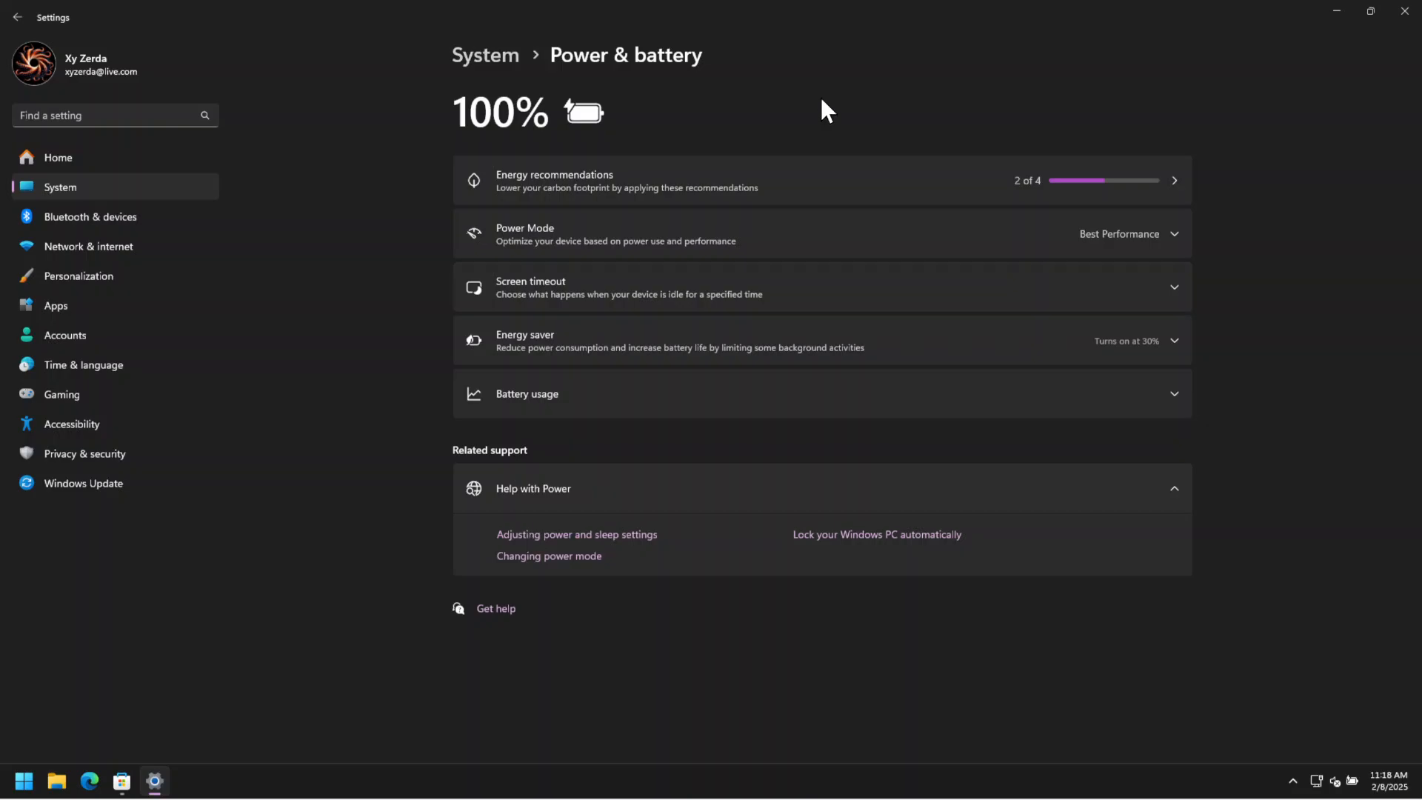
click(502, 63)
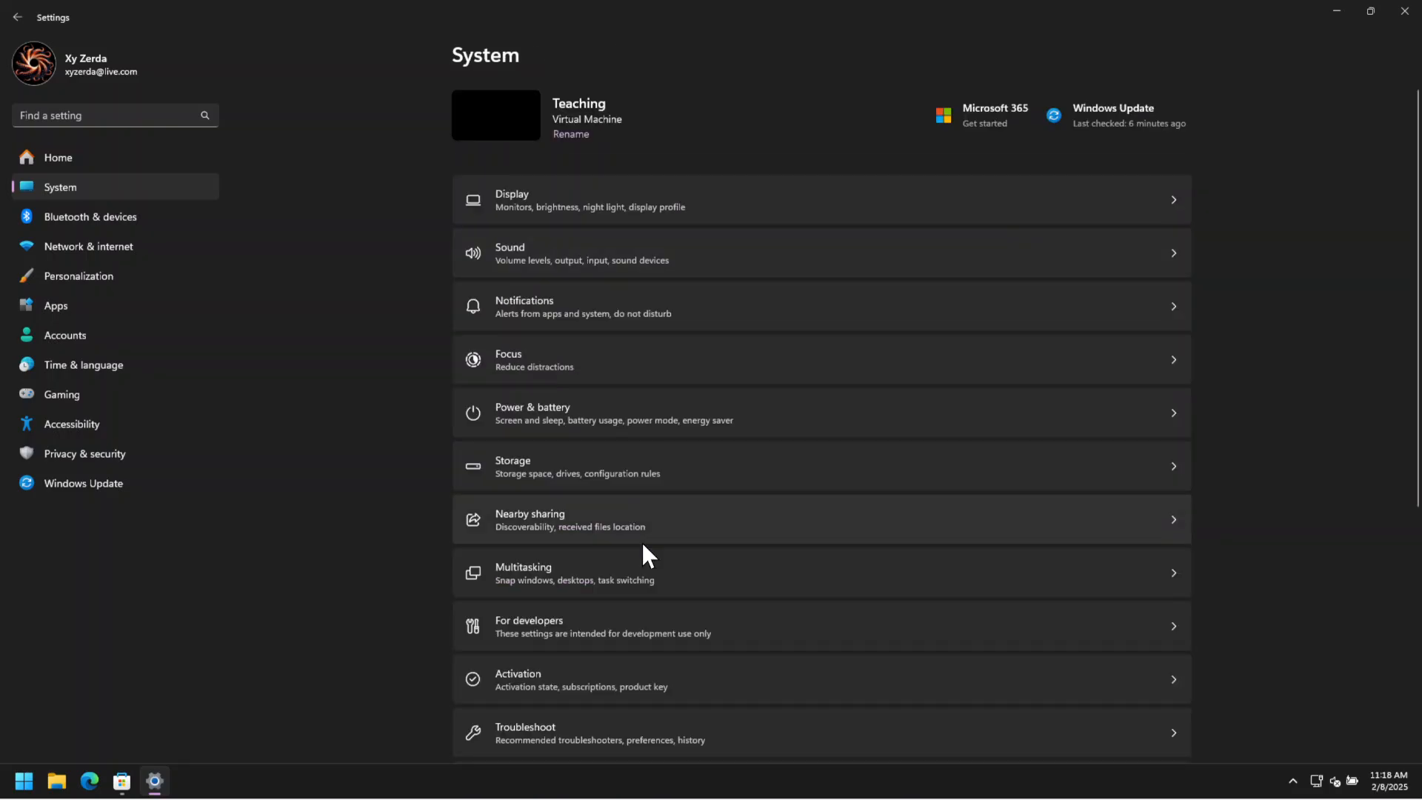
In the For developers settings, turn on Developer Mode and enable End Task for the taskbar.
scroll(643, 548, down, 1)
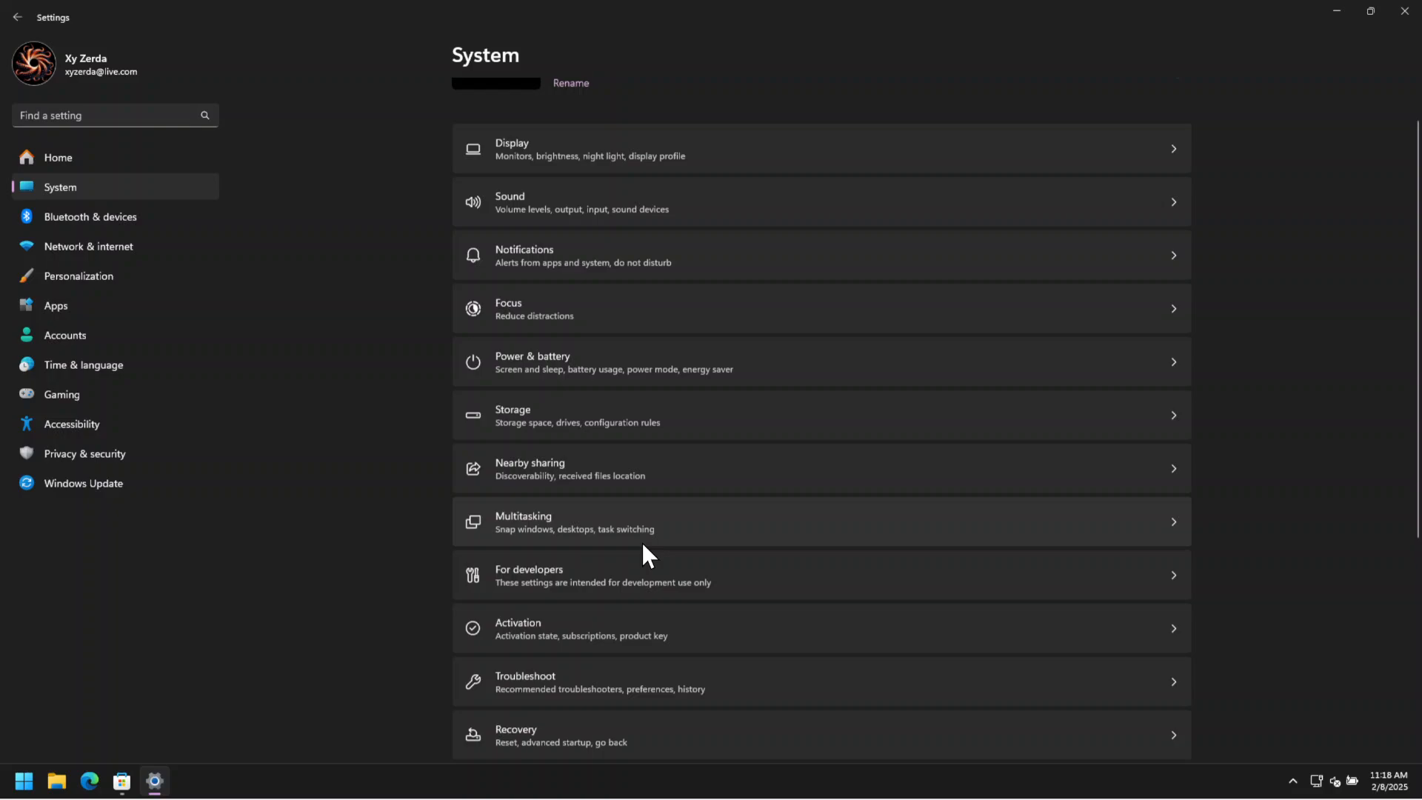
scroll(811, 441, down, 3)
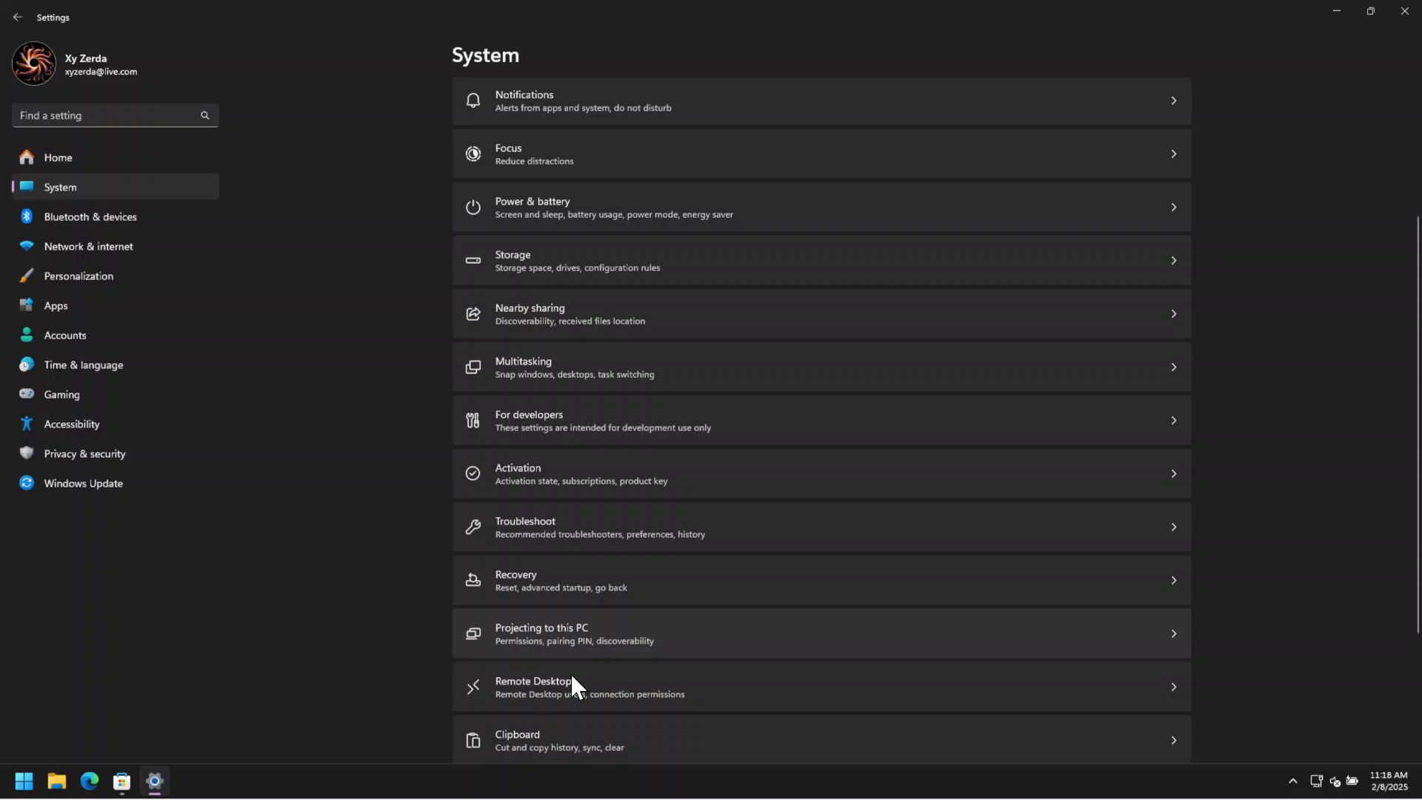
click(650, 426)
click(819, 440)
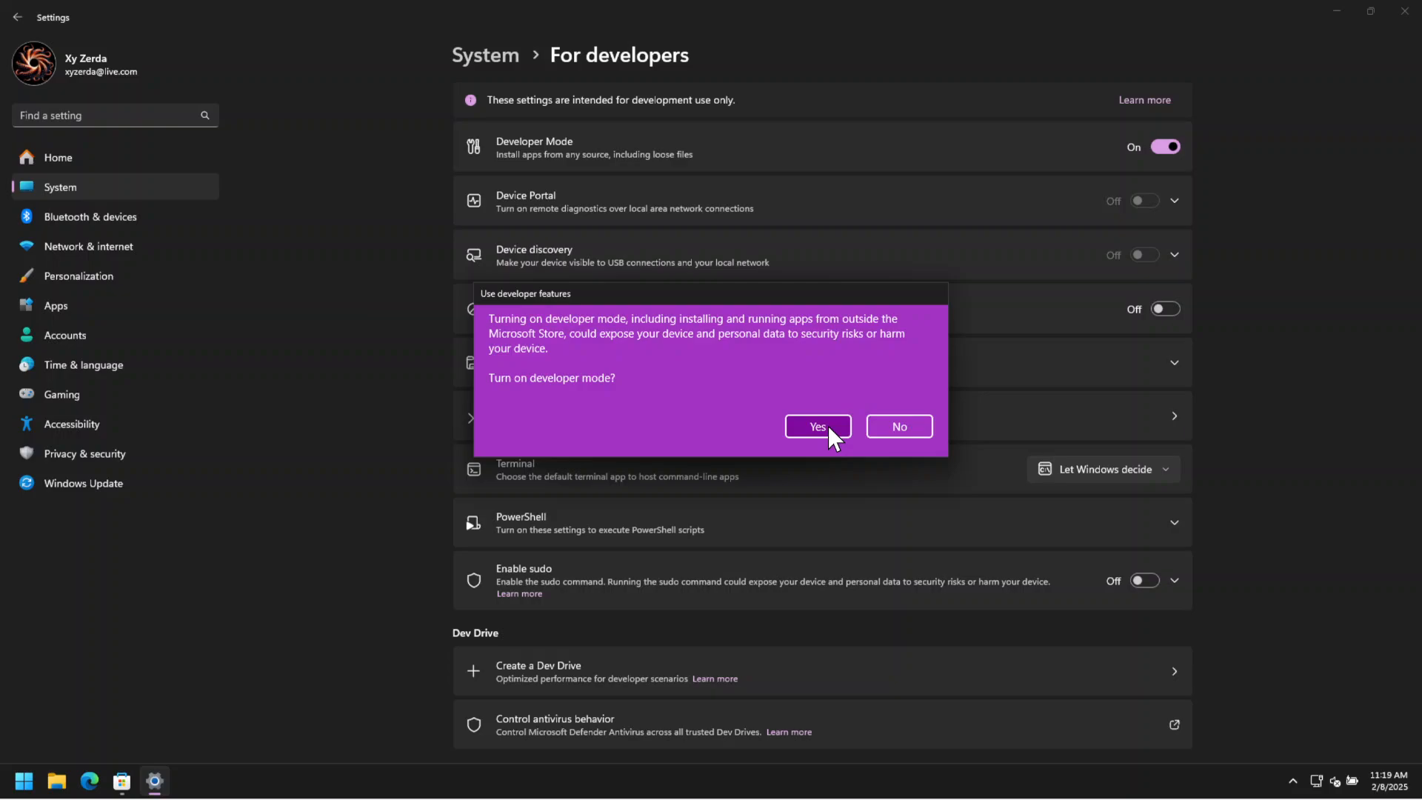
click(795, 426)
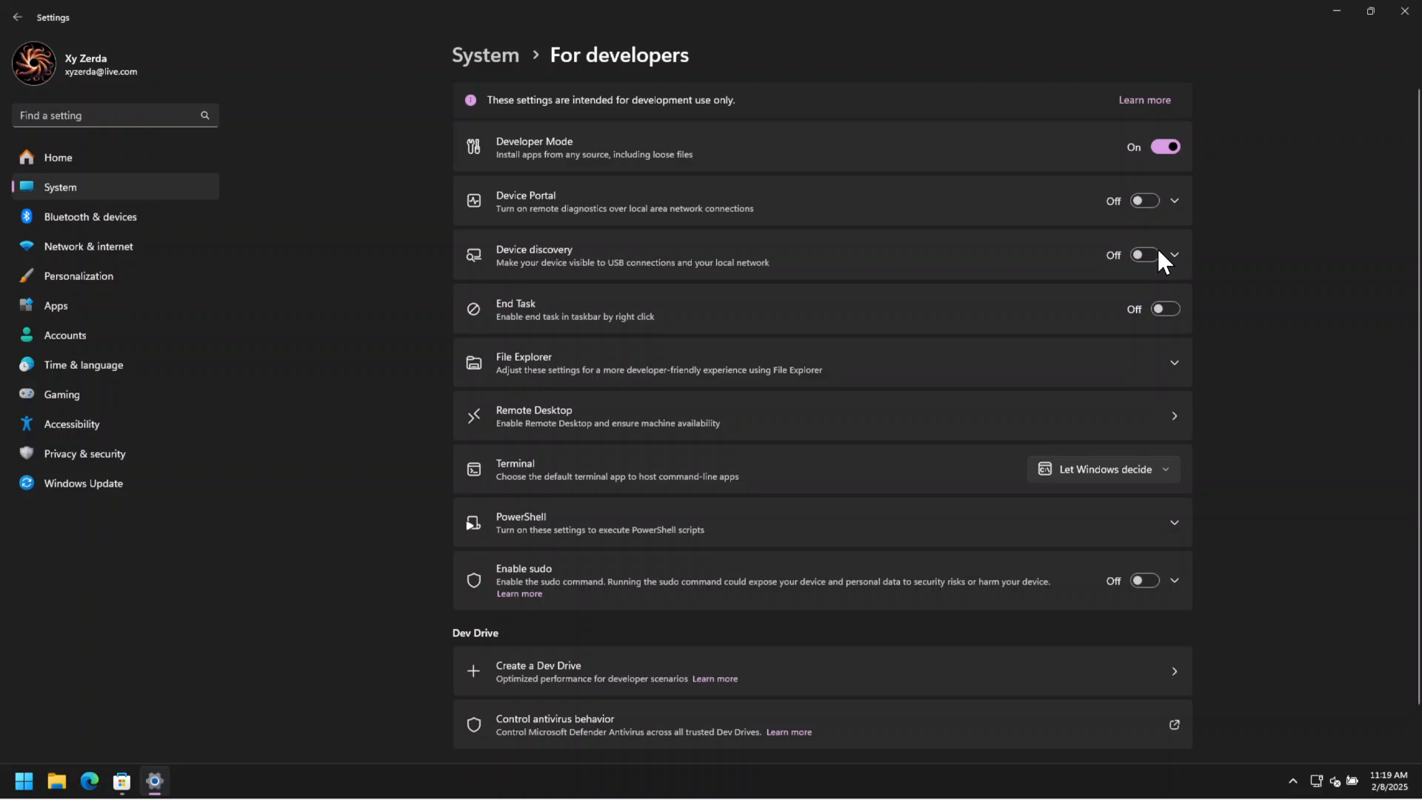
click(1163, 310)
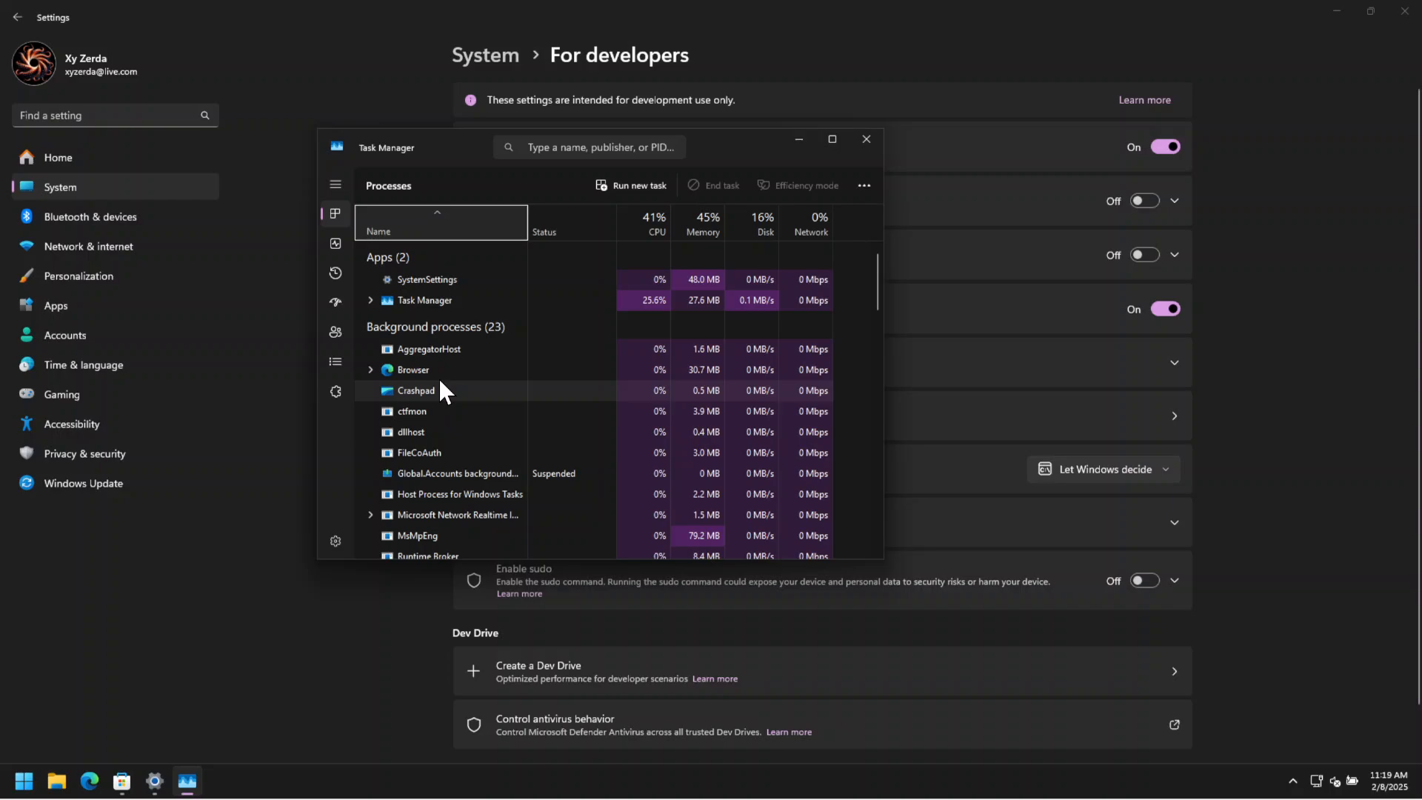
Locate the Microsoft Edge background process in Task Manager and view the actions available for it.
click(440, 380)
scroll(460, 516, down, 1)
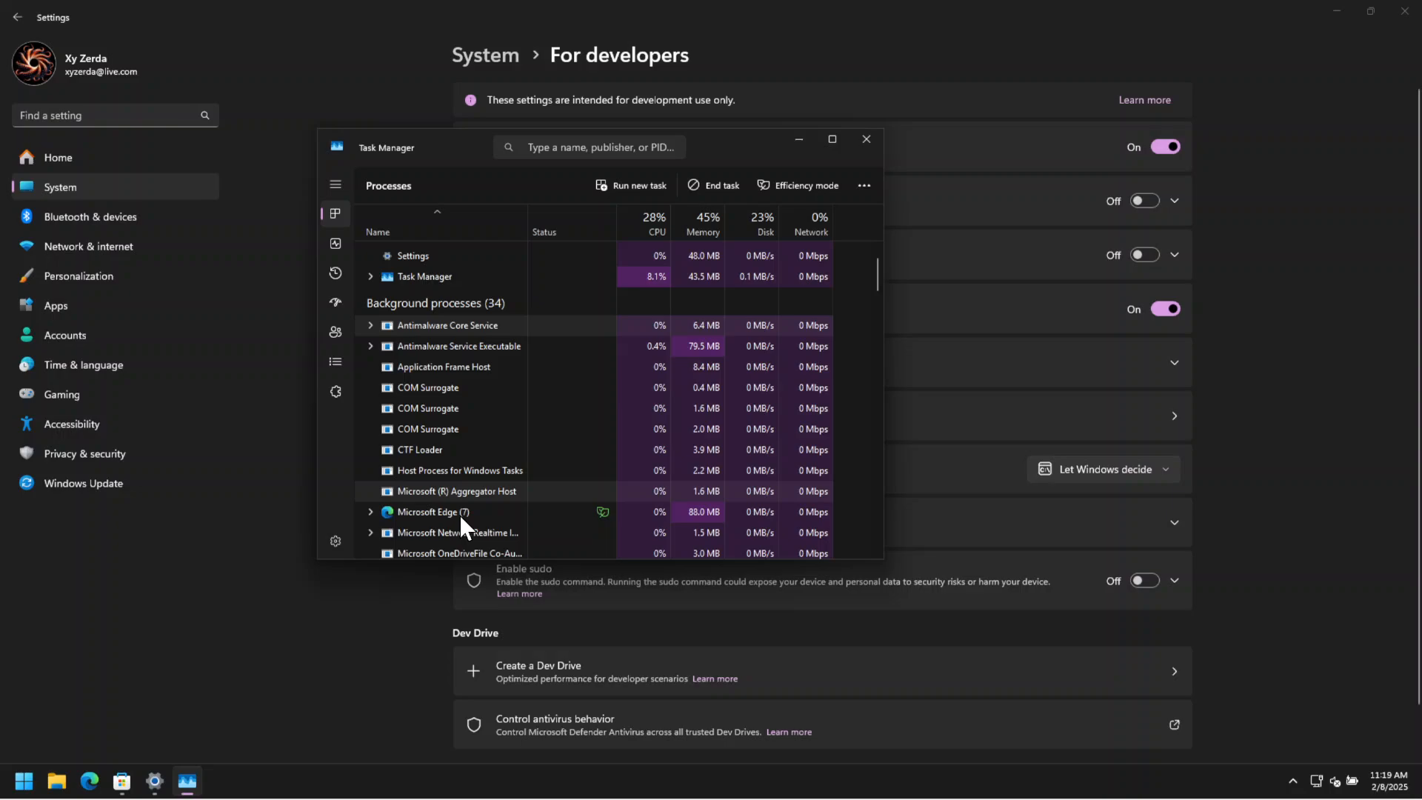
click(460, 514)
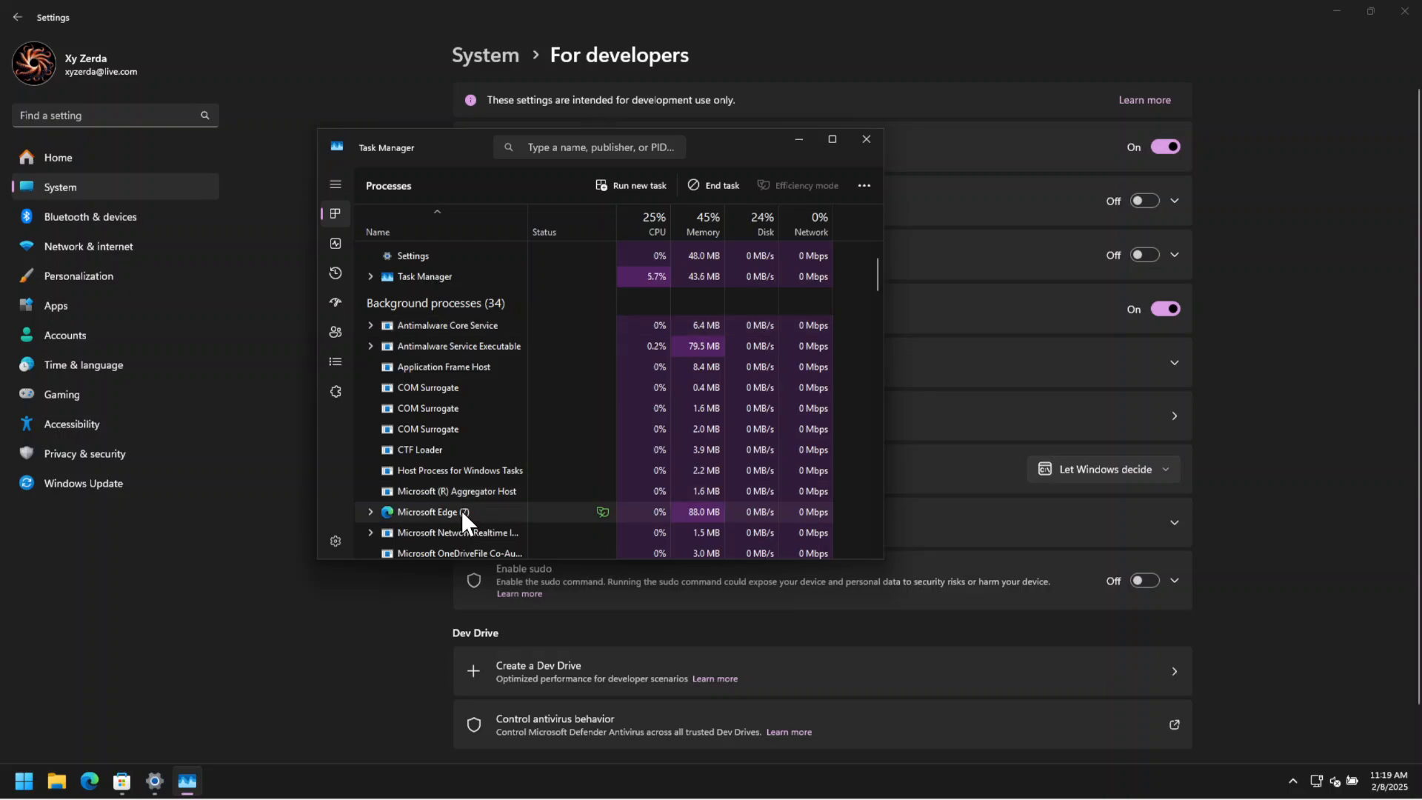
right_click(462, 514)
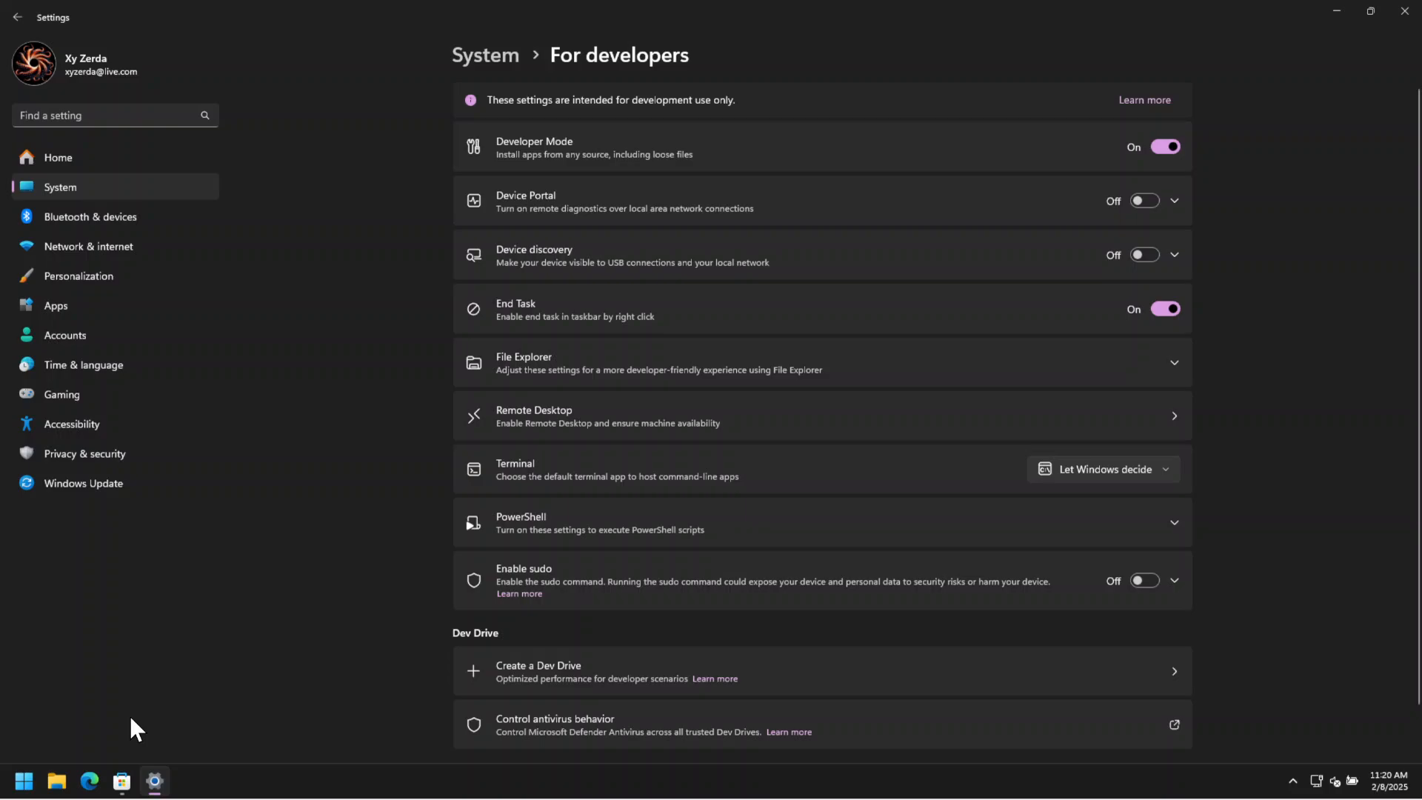
End the Microsoft Store task from its taskbar entry.
mouse_move(127, 791)
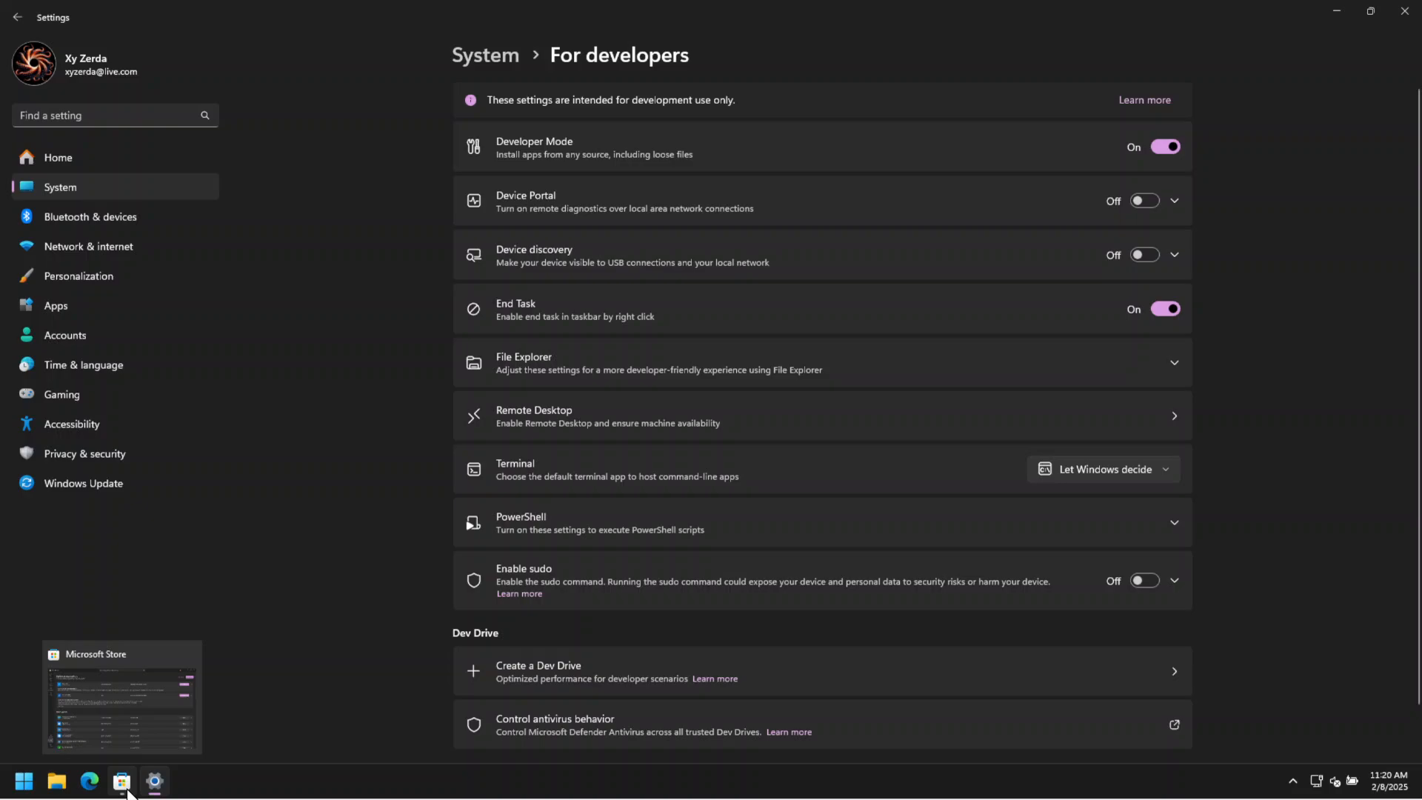
right_click(127, 792)
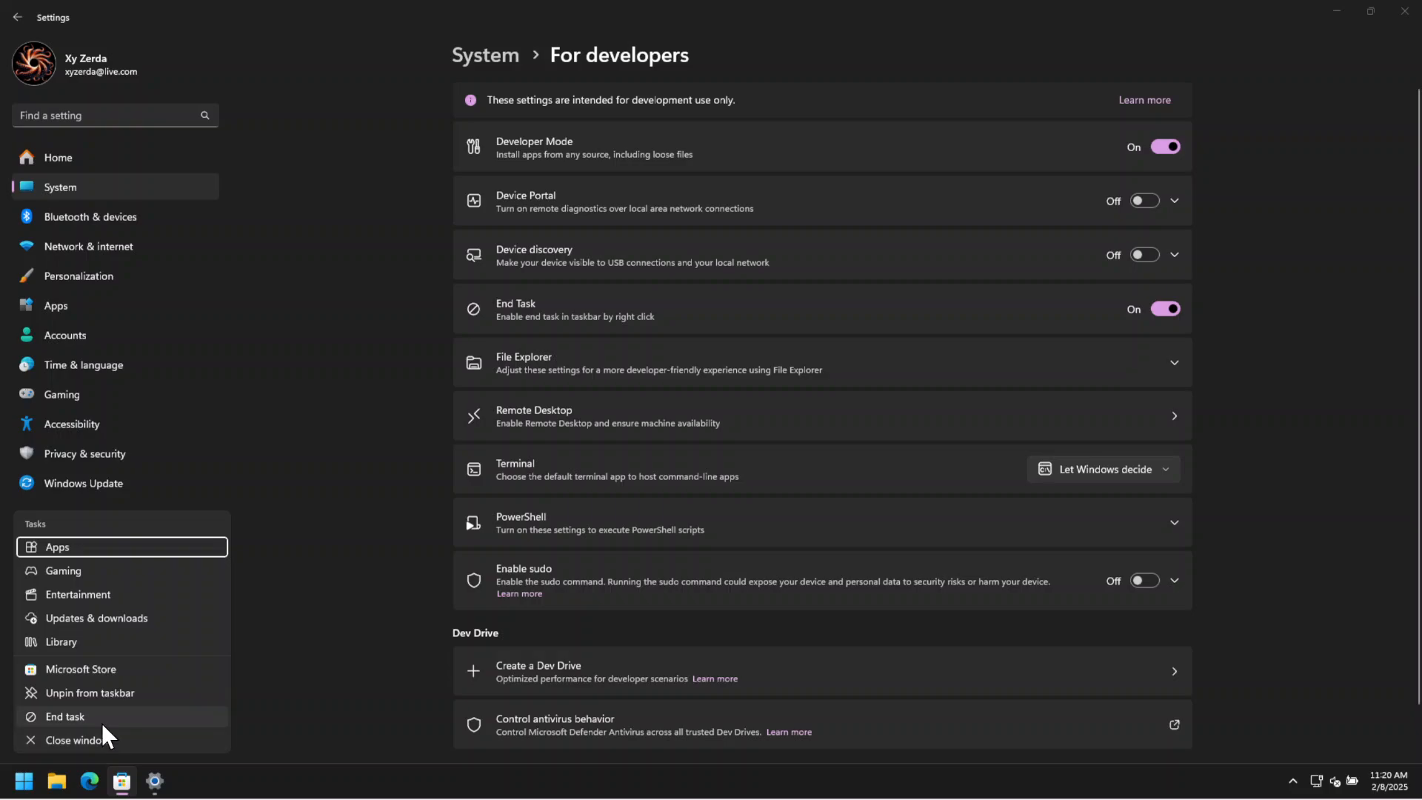
click(101, 723)
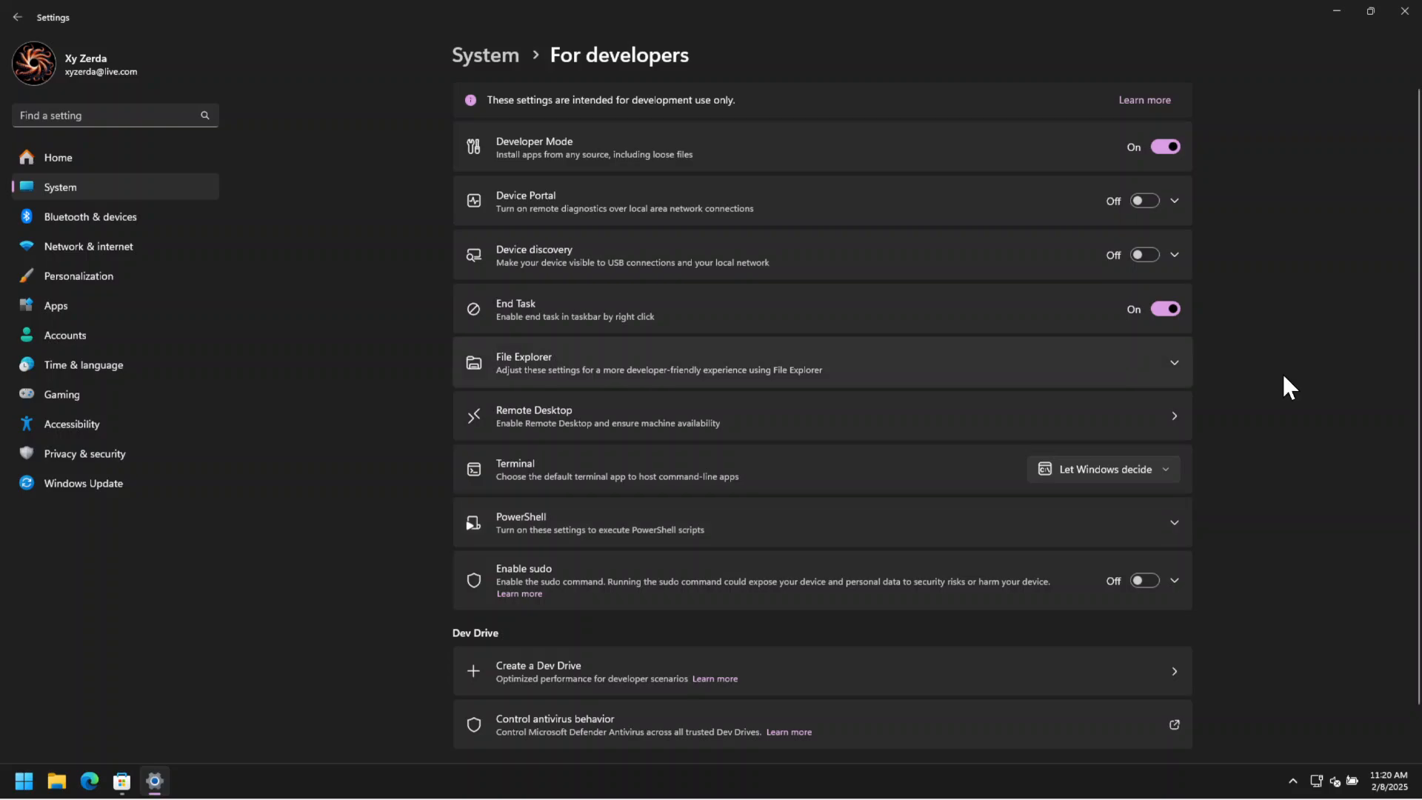
Expand the File Explorer options in the developer settings and view the Downloads folder in File Explorer before minimizing it.
click(1174, 363)
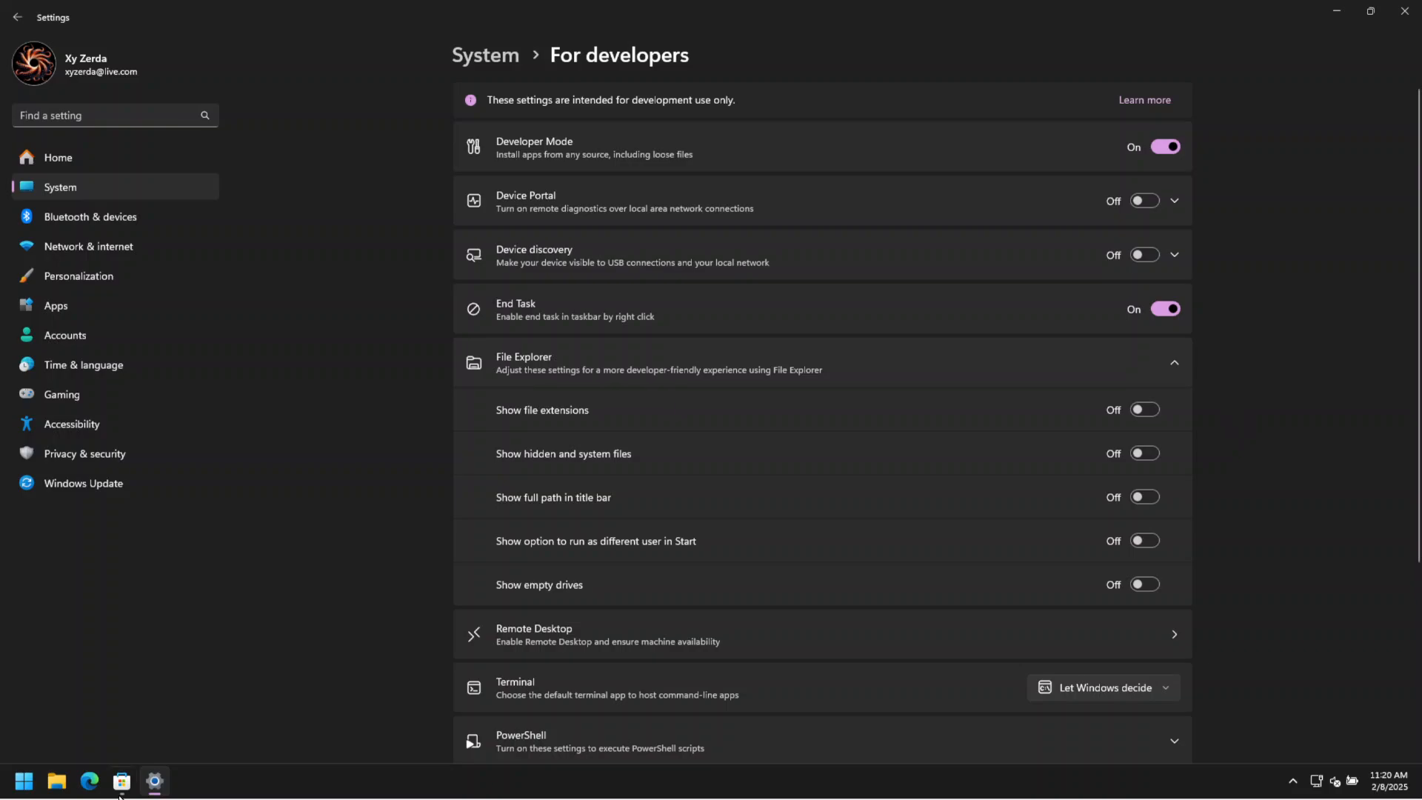
click(60, 784)
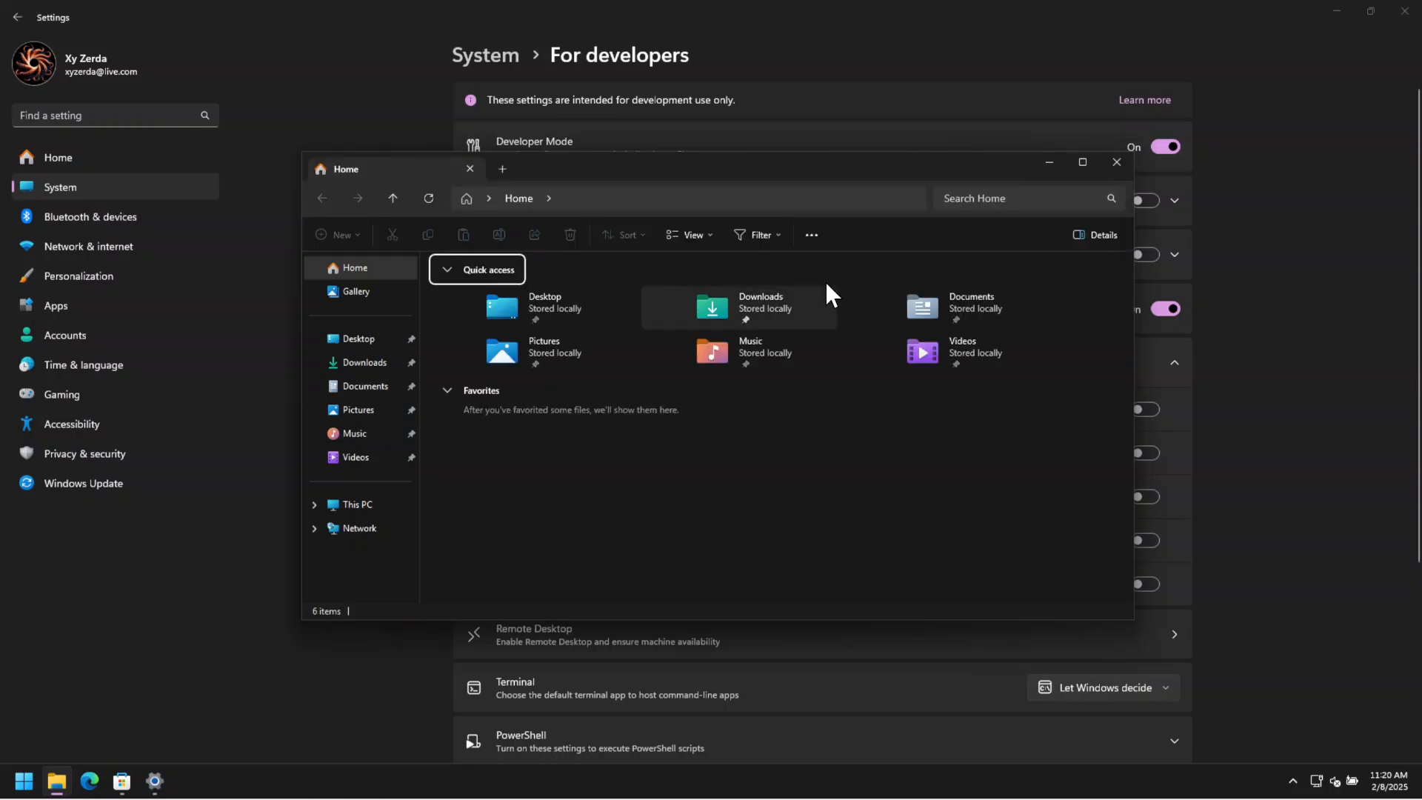
click(354, 369)
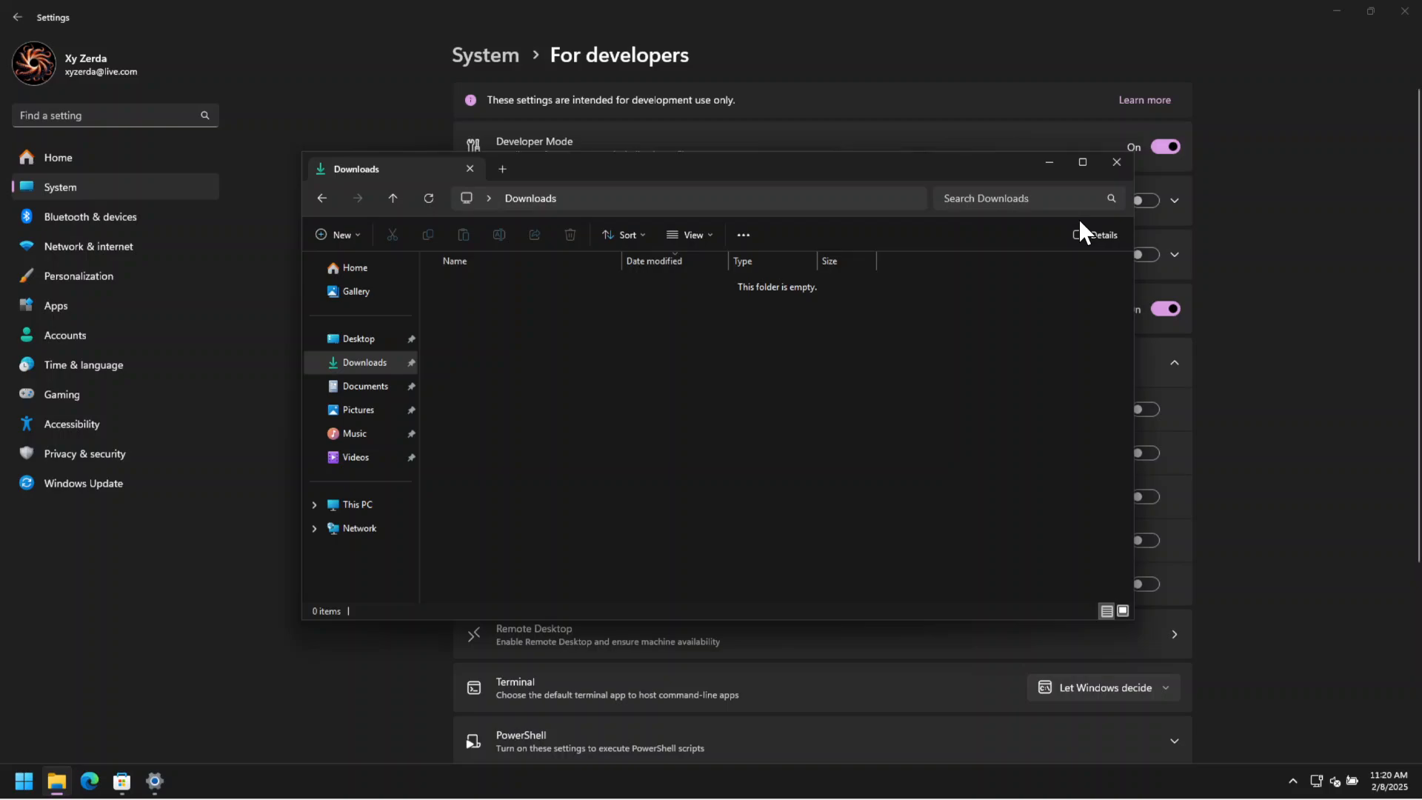
click(1047, 163)
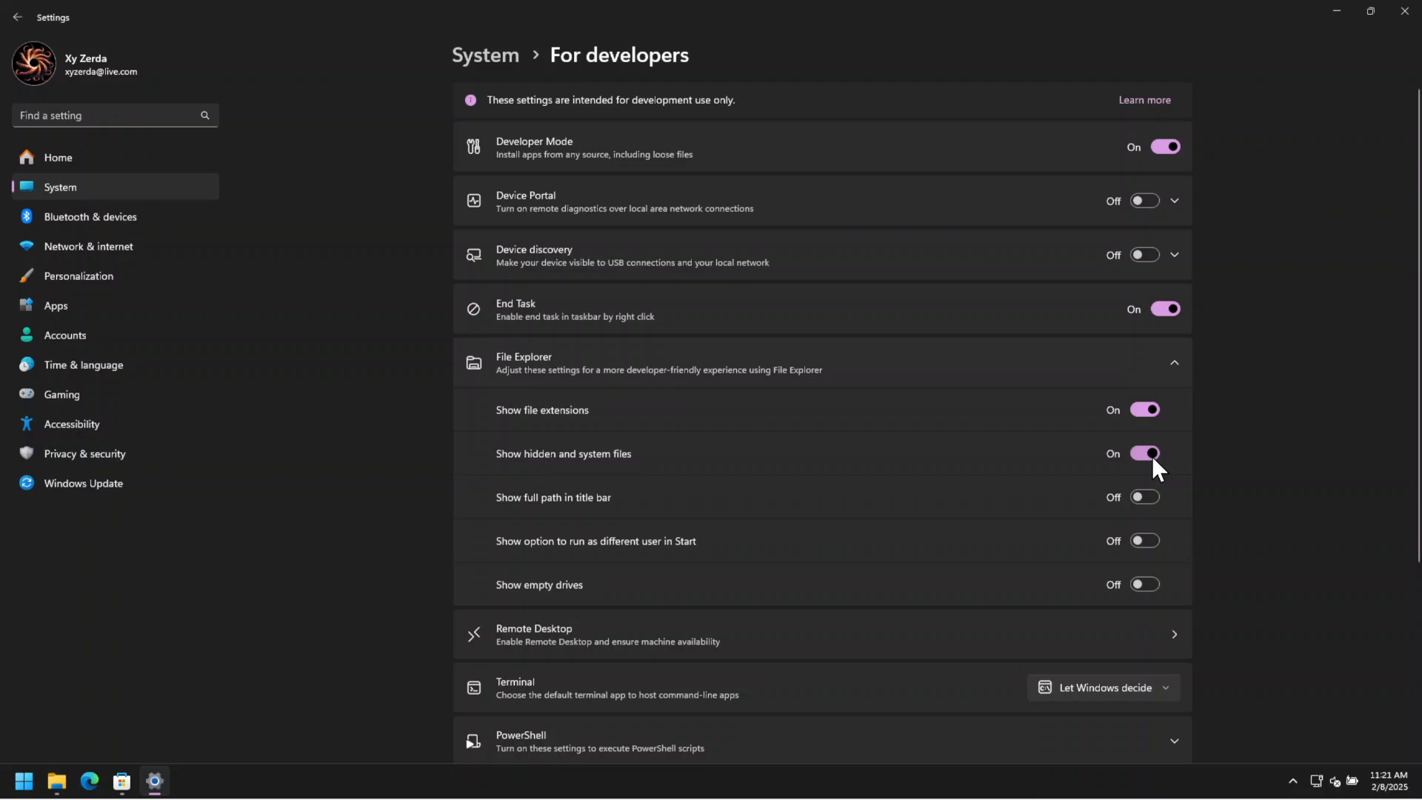
Create a text document in the Downloads folder, keeping its default name.
click(55, 781)
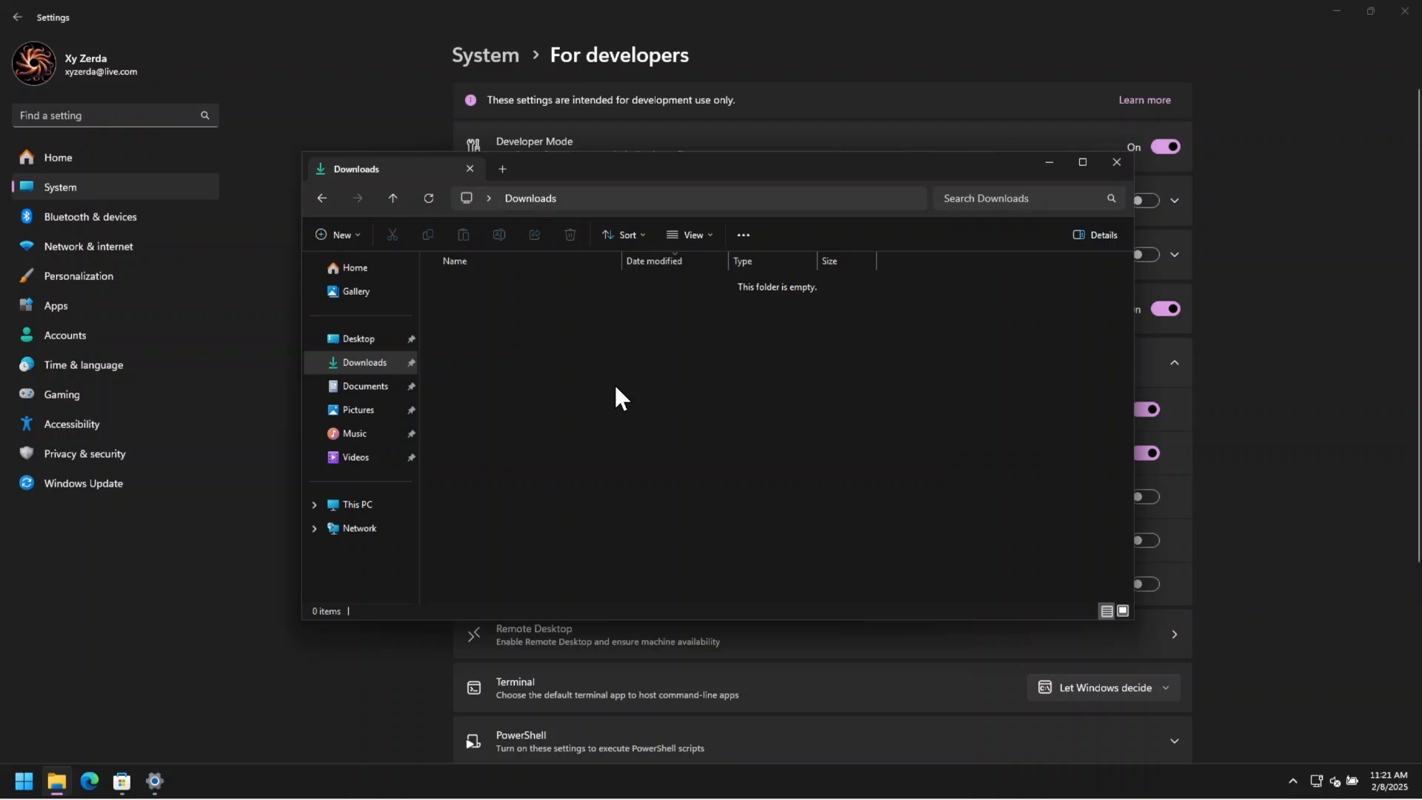
right_click(616, 387)
mouse_move(670, 407)
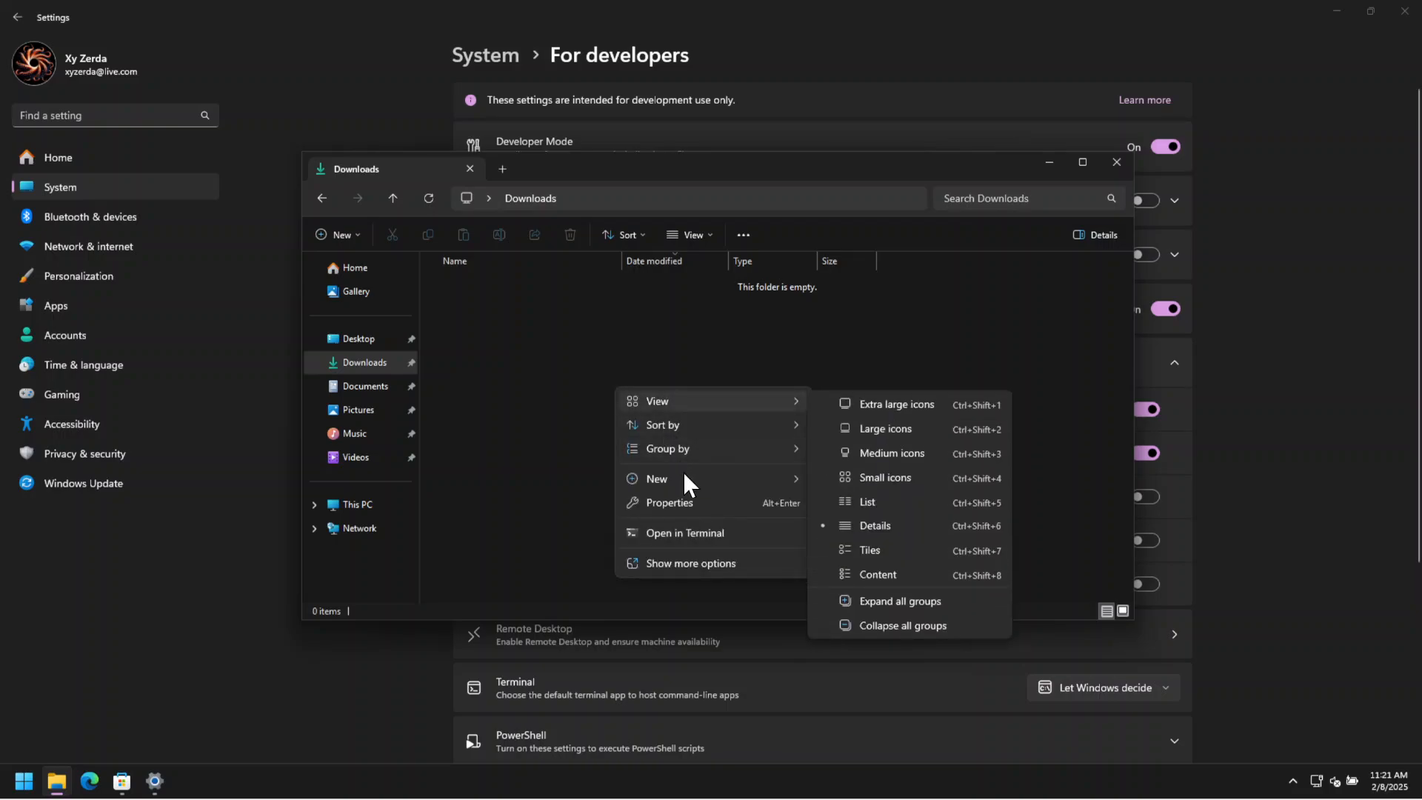
mouse_move(683, 470)
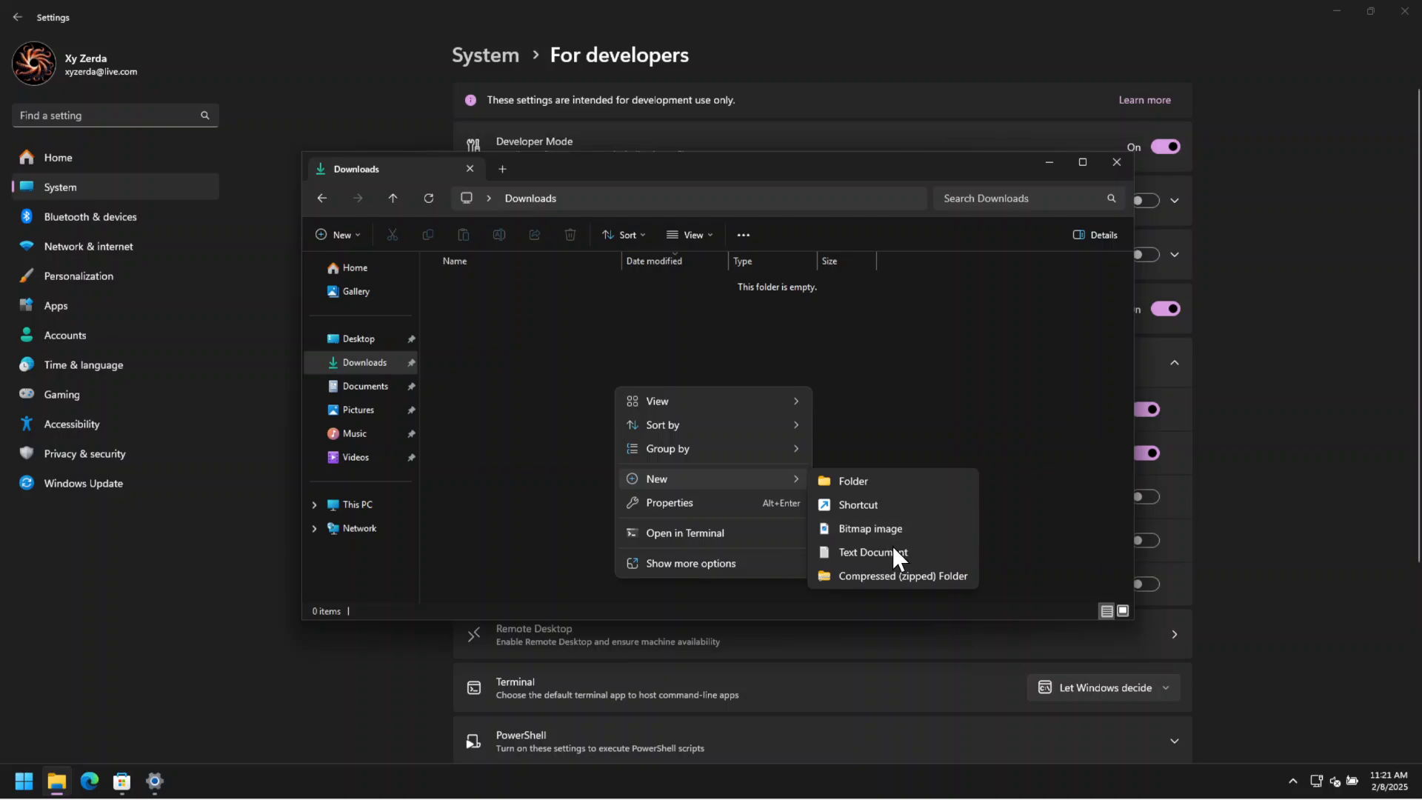
click(889, 551)
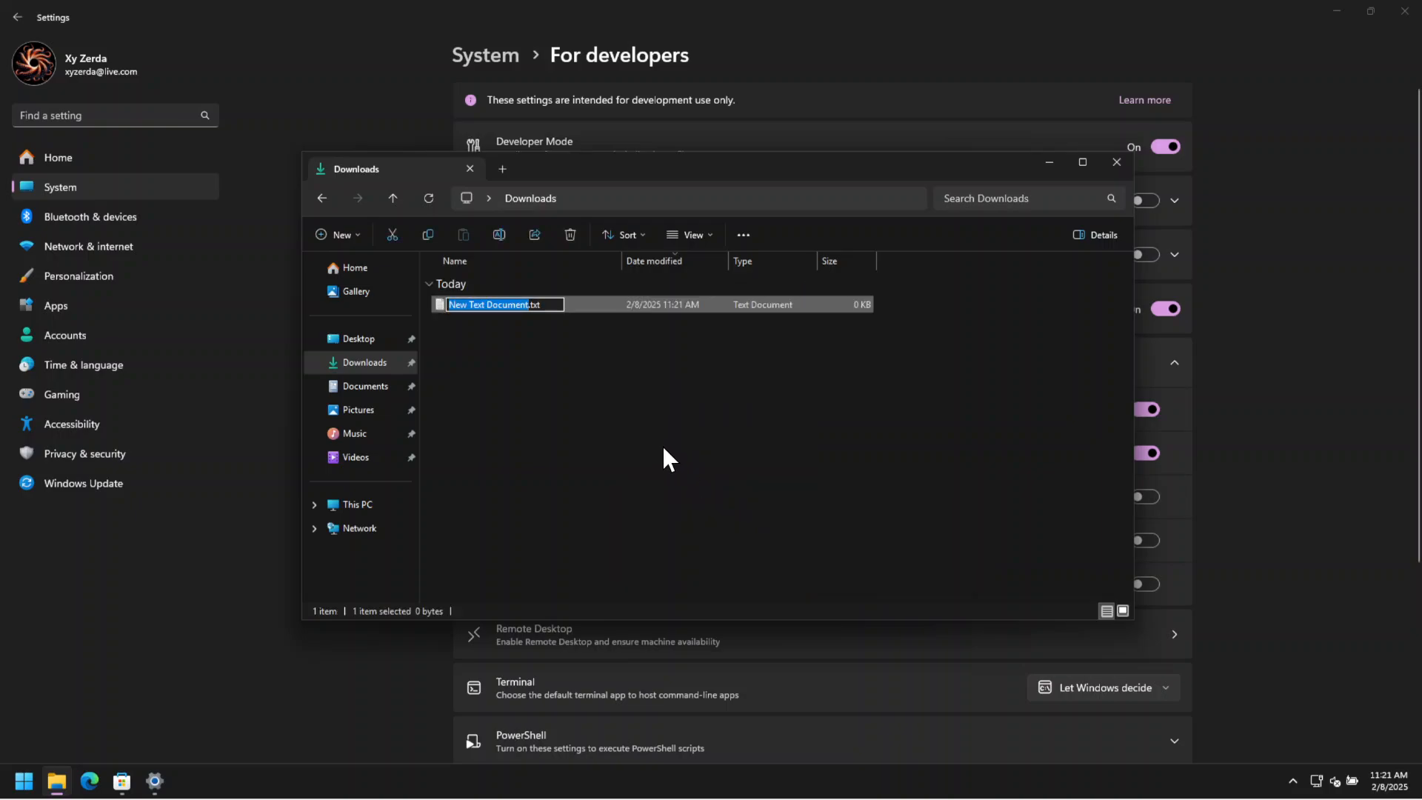
click(663, 448)
Create a second text document in Downloads and change its file extension to .conf.
right_click(511, 377)
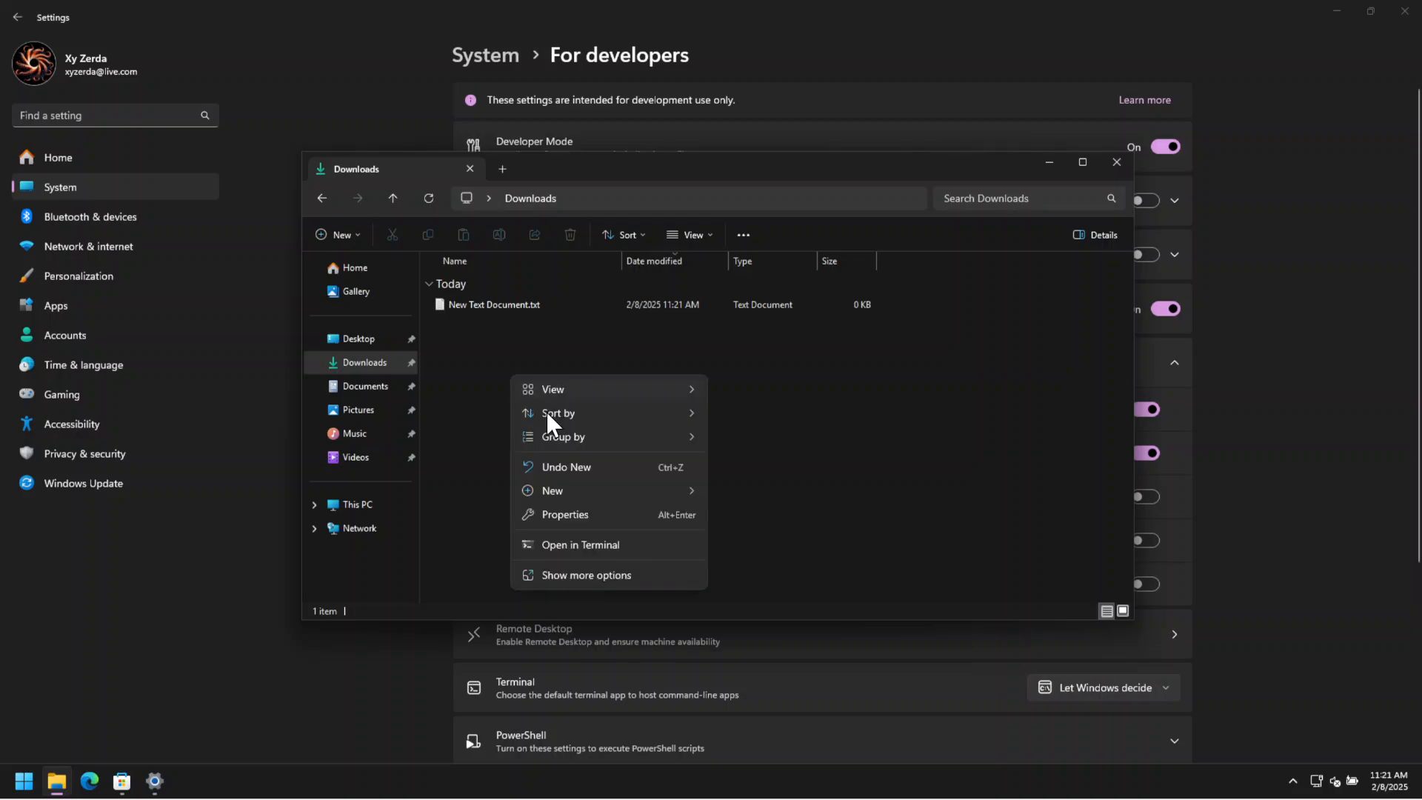
mouse_move(672, 491)
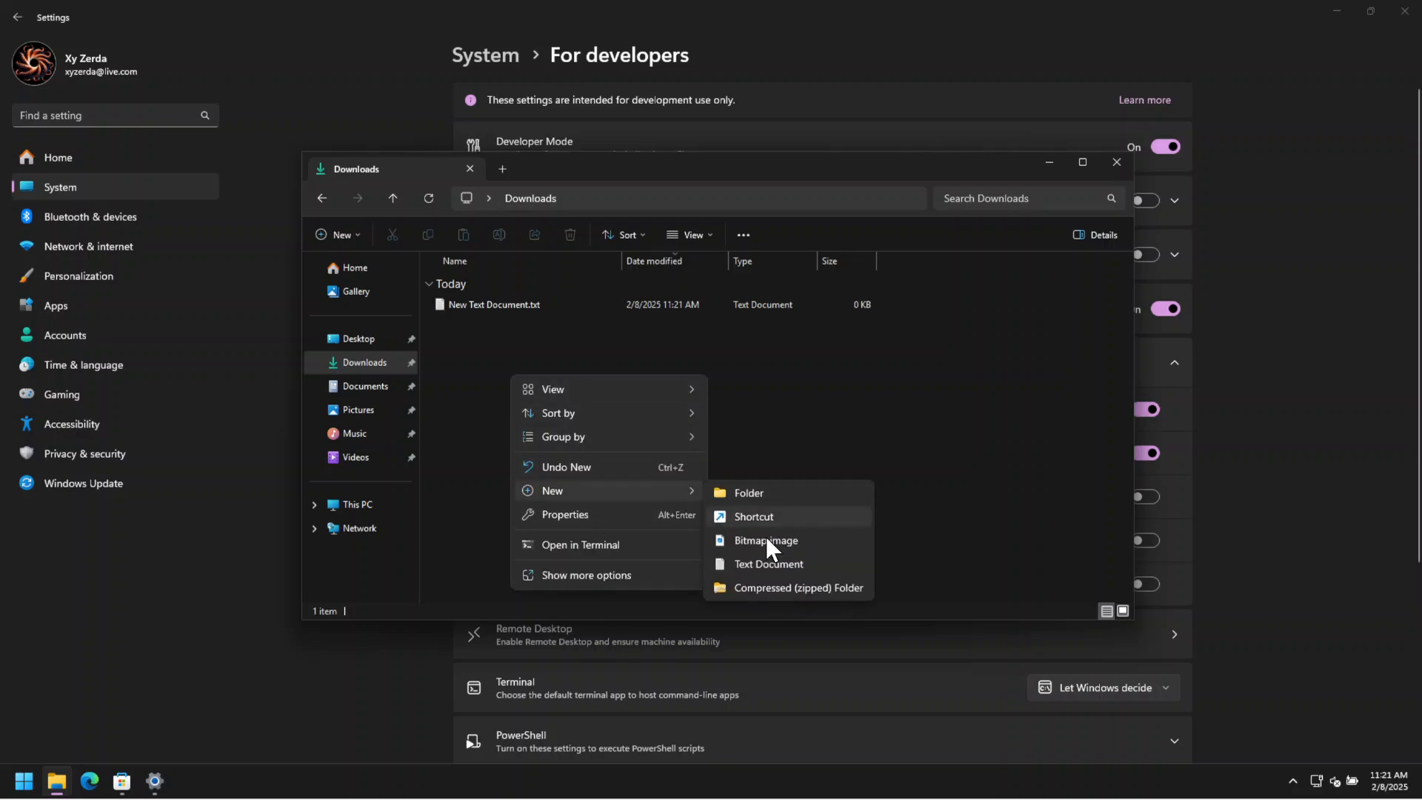
click(768, 566)
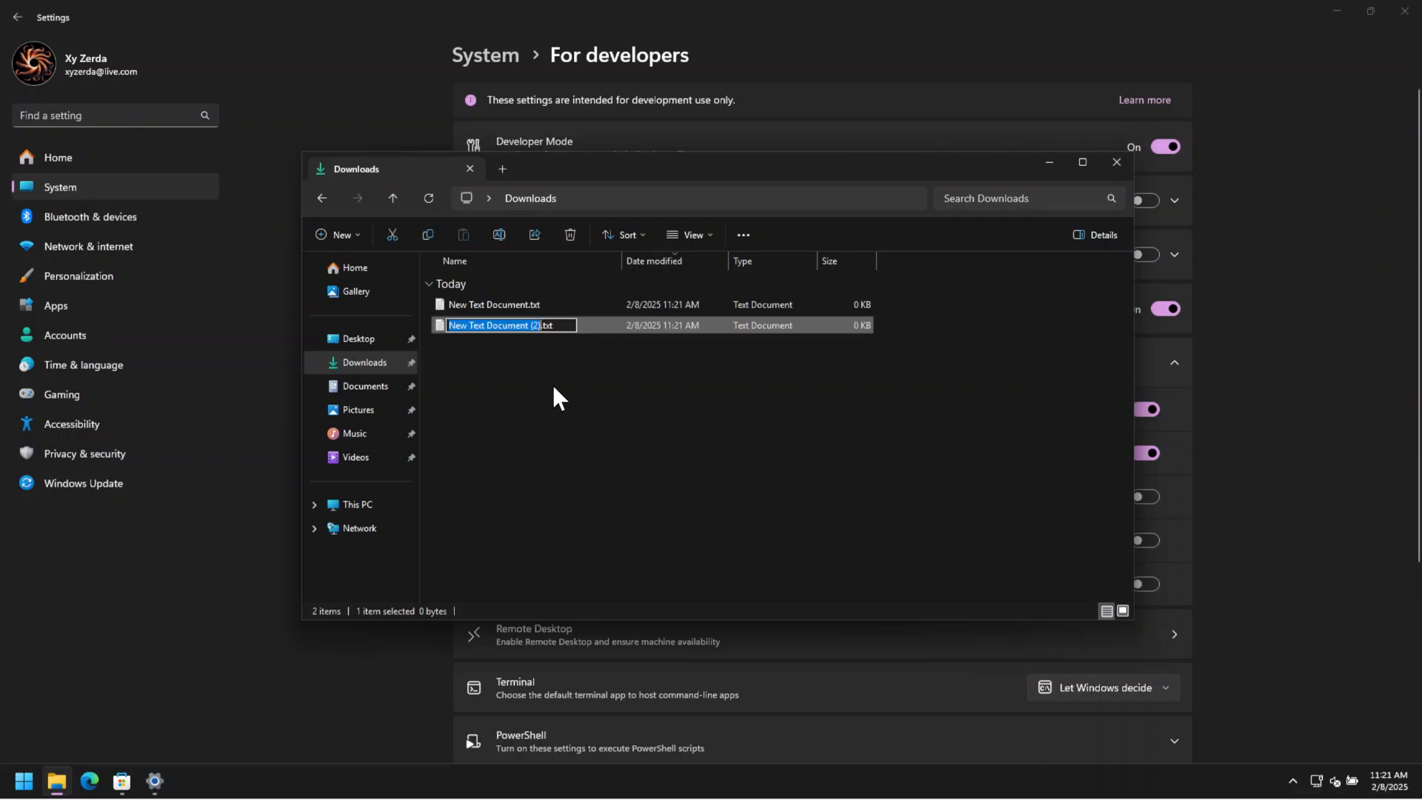
click(565, 326)
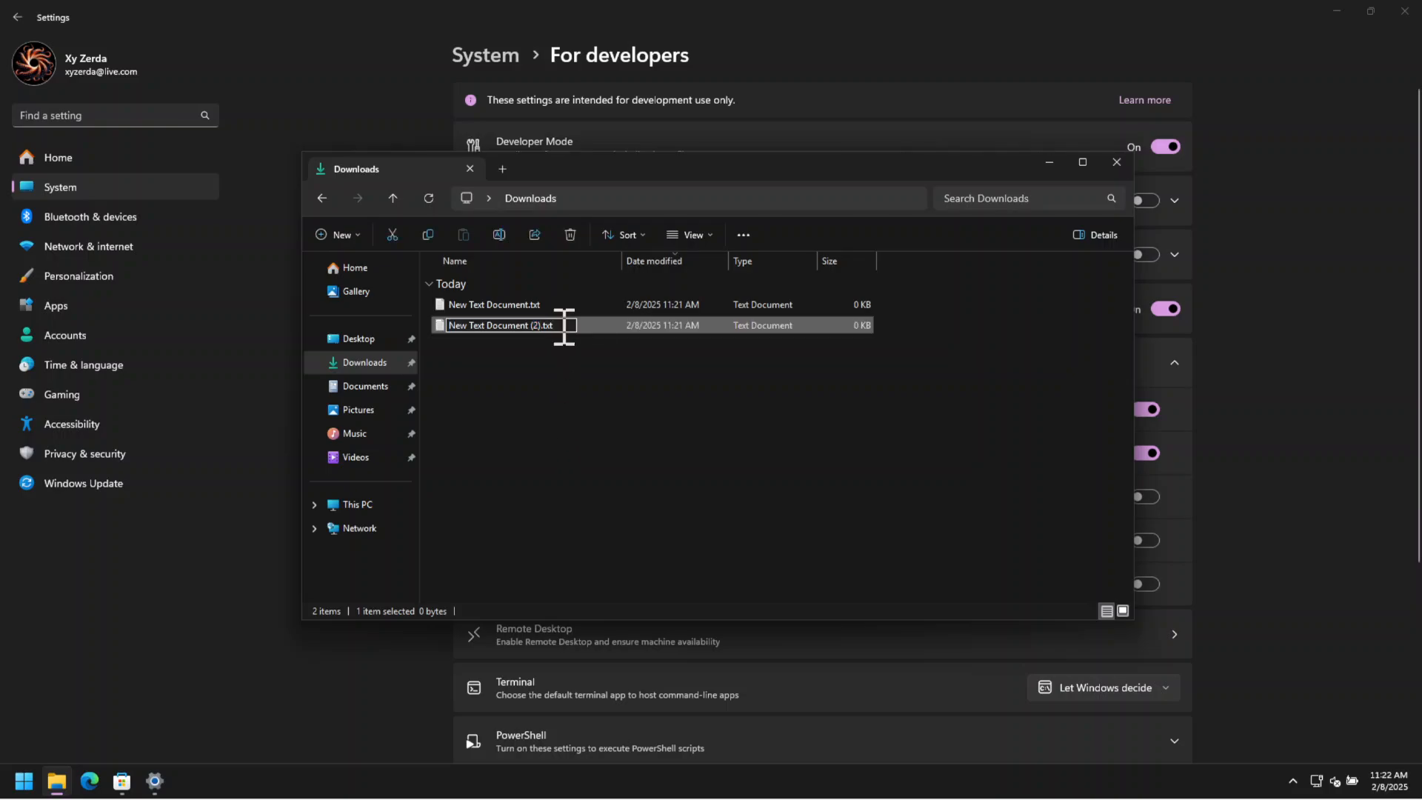
key(BackSpace)
key(BackSpace)
key(BackSpace)
text(conf)
key(Return)
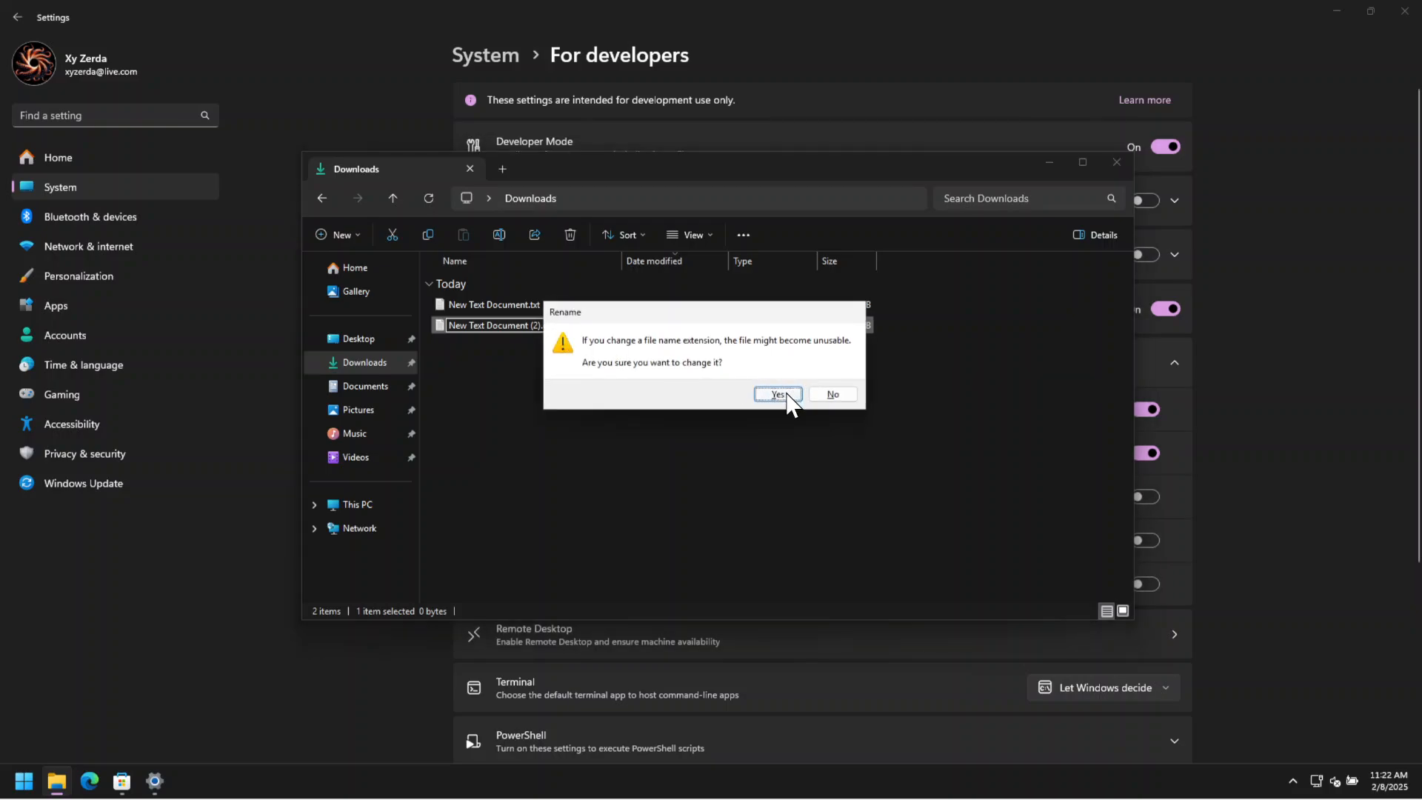
click(778, 394)
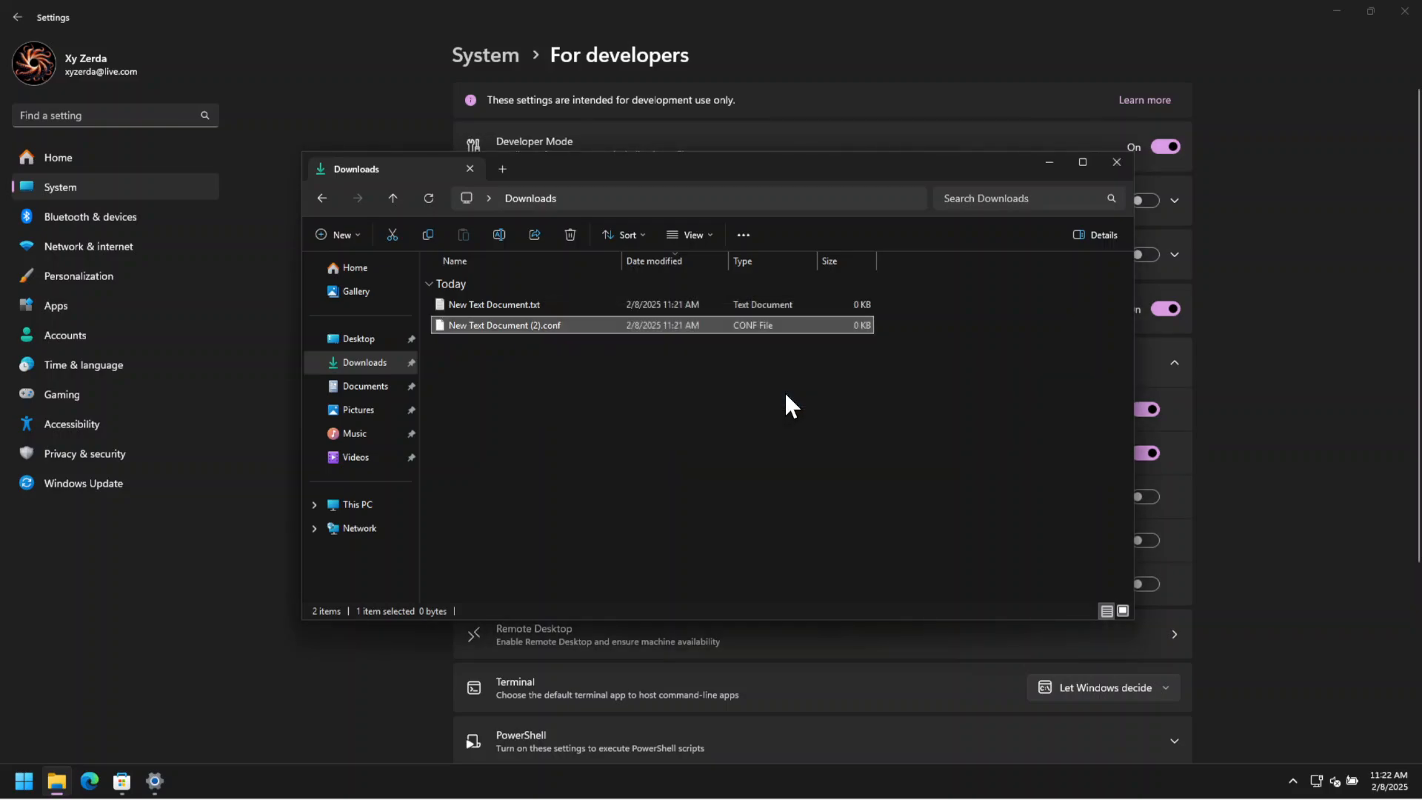
Create another text document in Downloads and change its file extension to .ini.
click(555, 394)
right_click(554, 395)
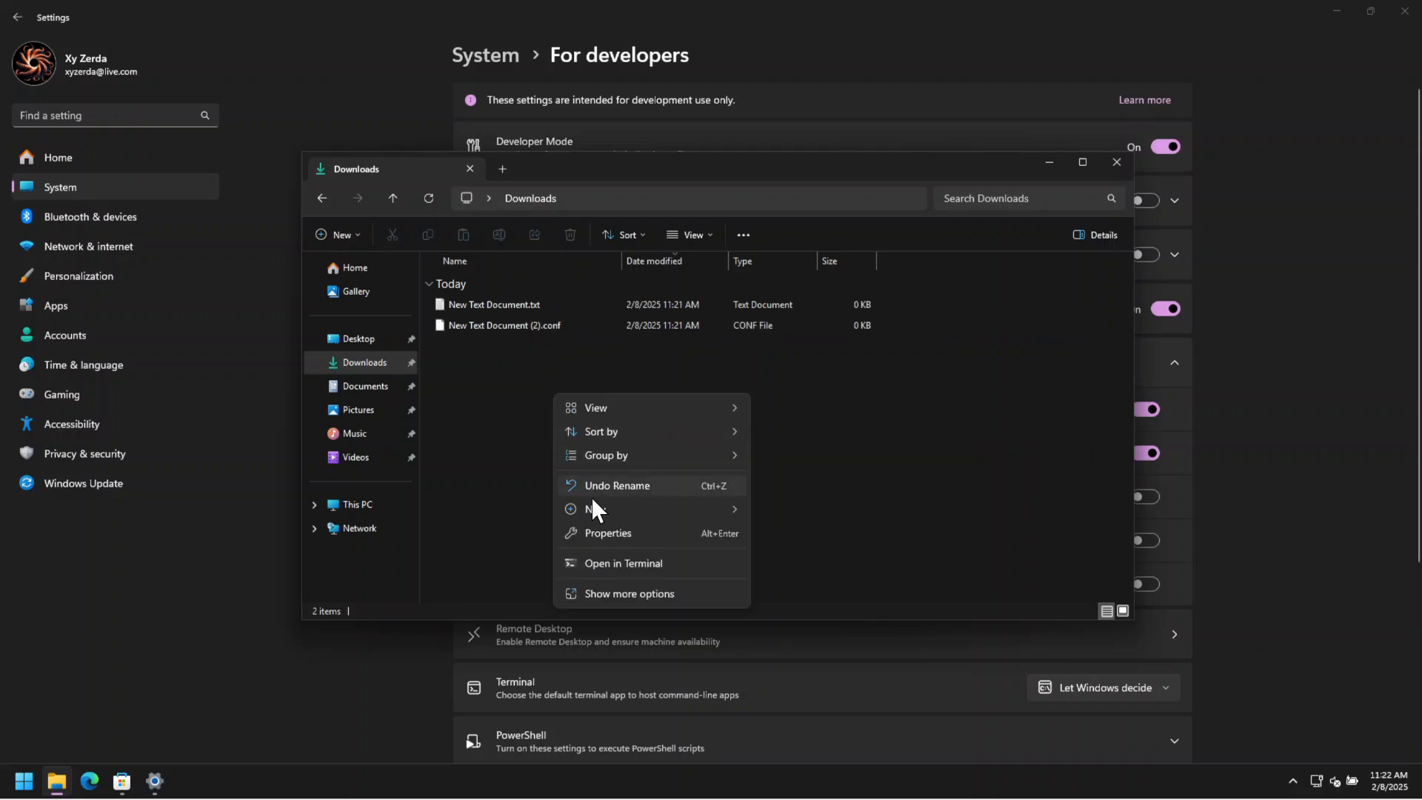
mouse_move(623, 507)
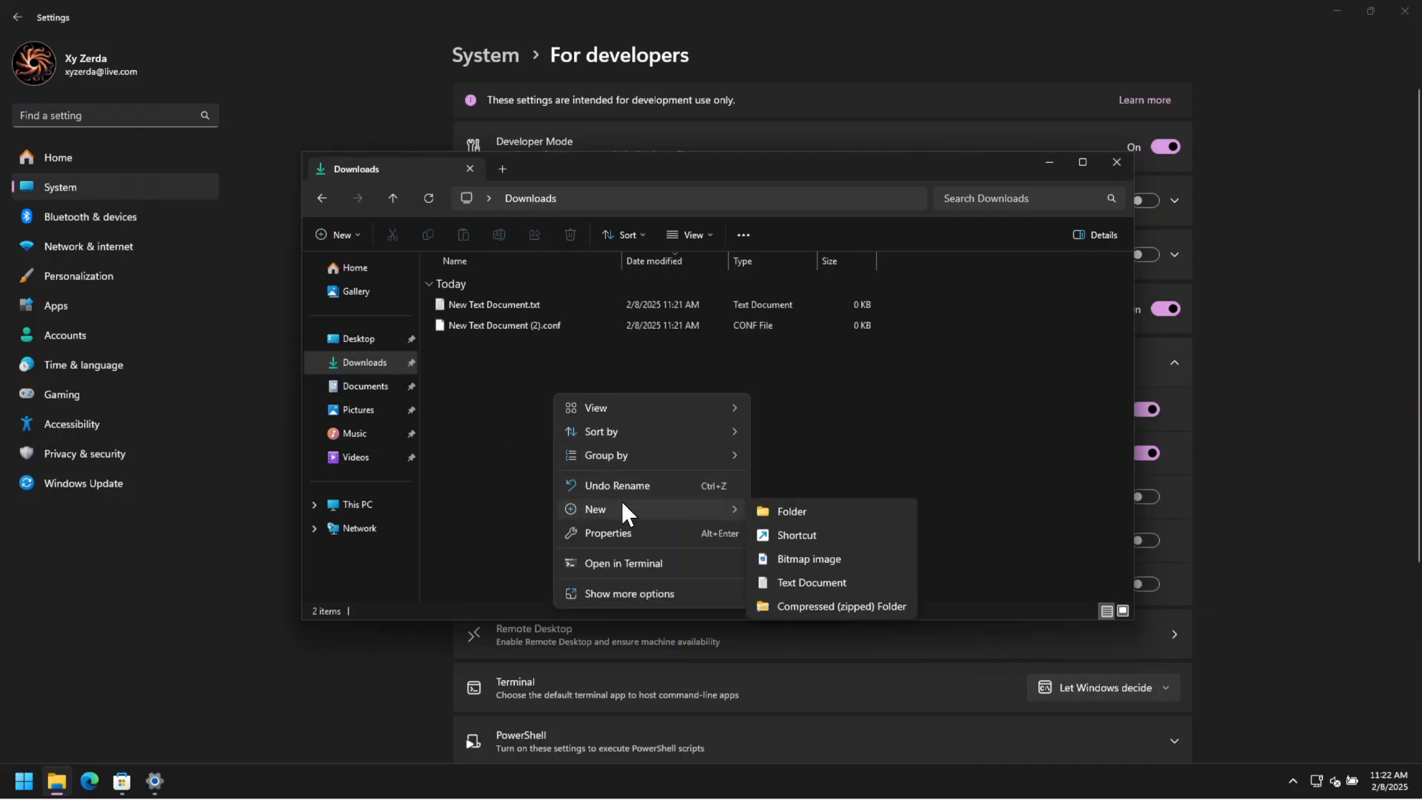
click(797, 585)
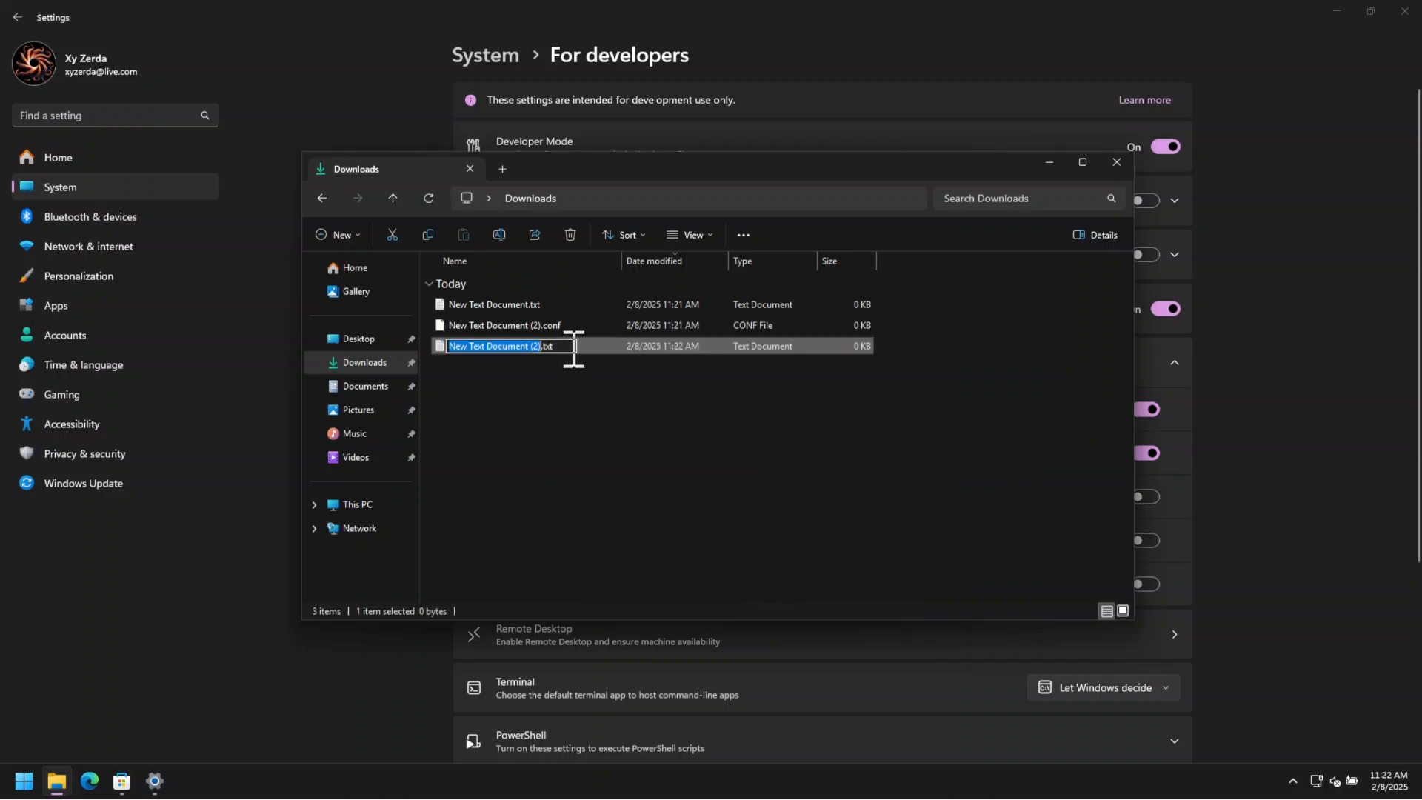
click(573, 351)
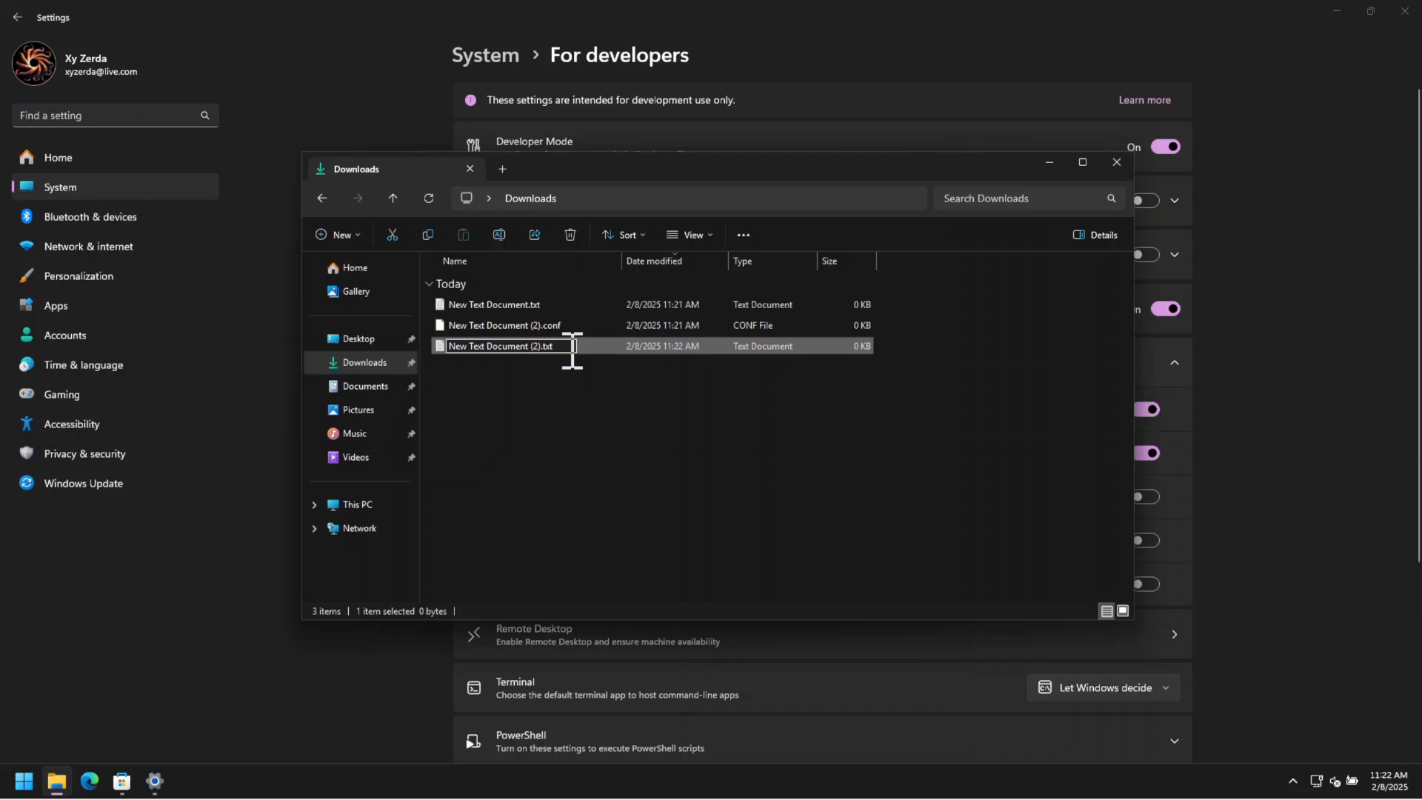
key(BackSpace)
key(BackSpace)
key(Return)
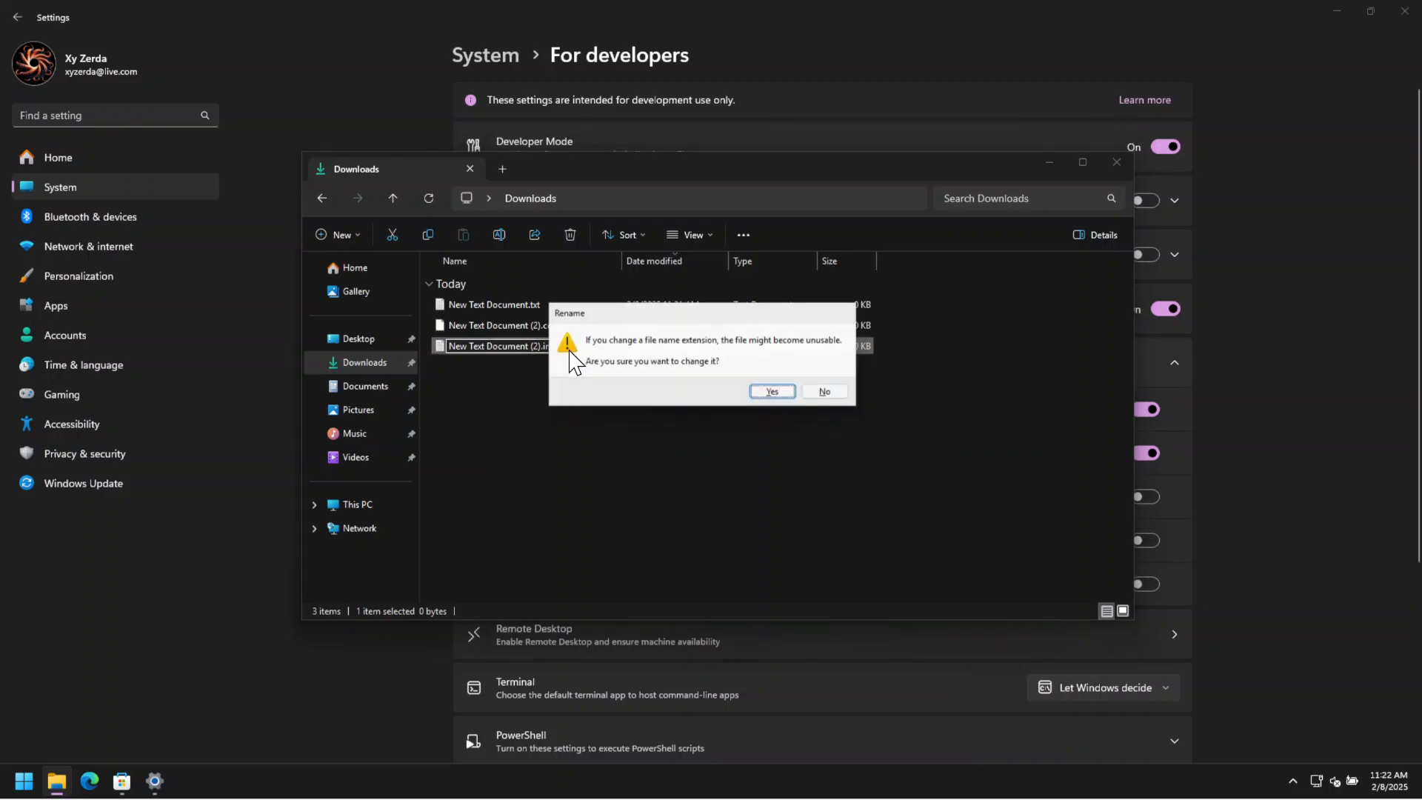
click(778, 394)
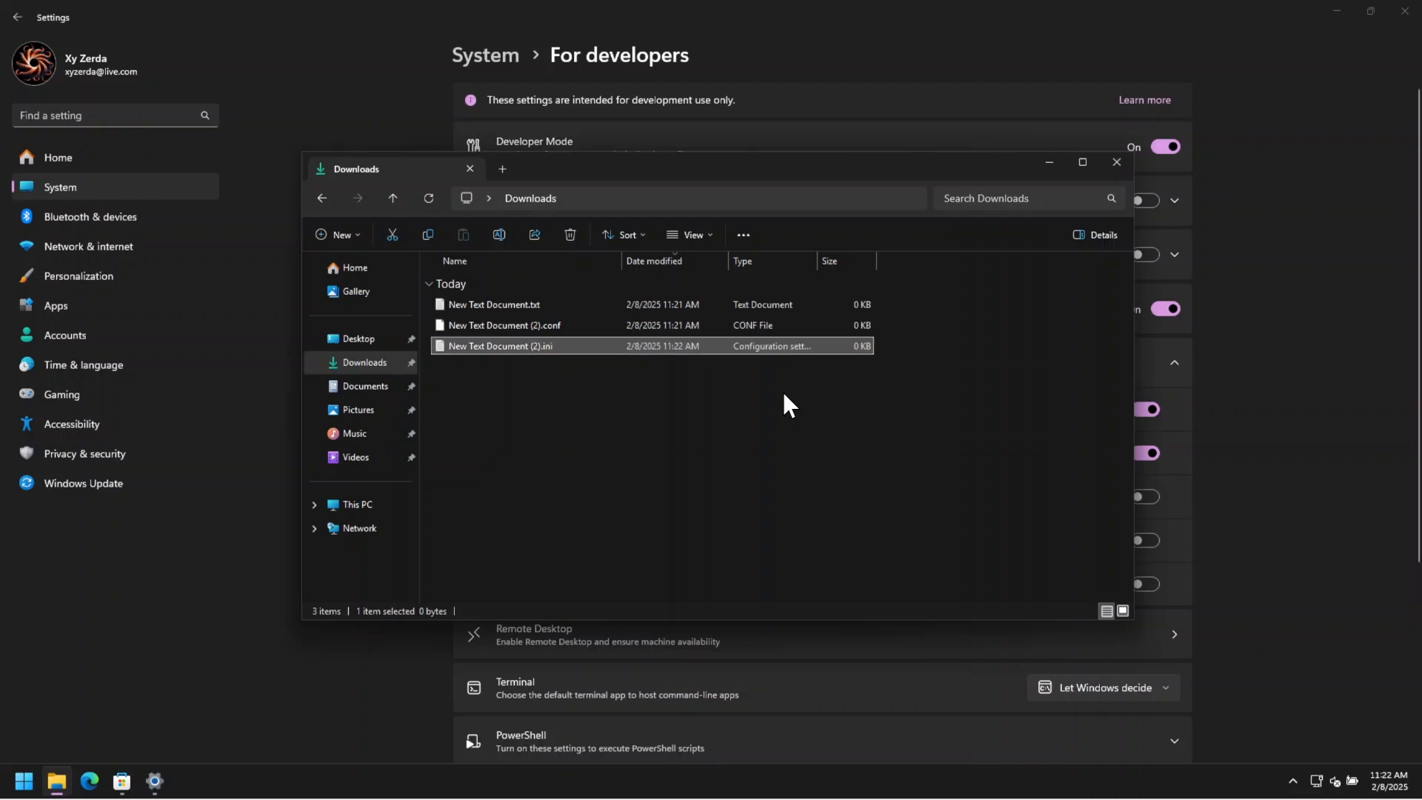
Open New Text Document (2).conf with Notepad just once.
click(539, 314)
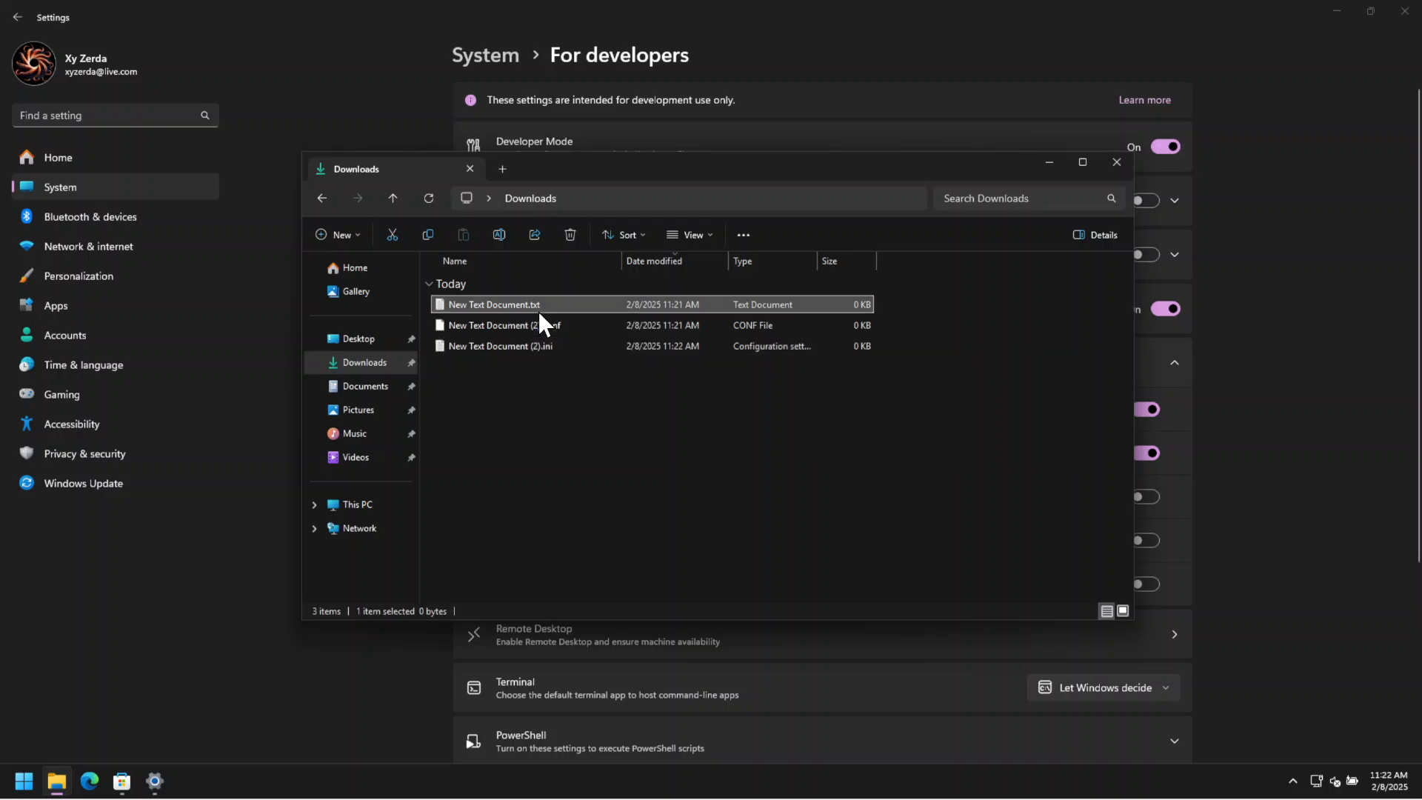
right_click(538, 310)
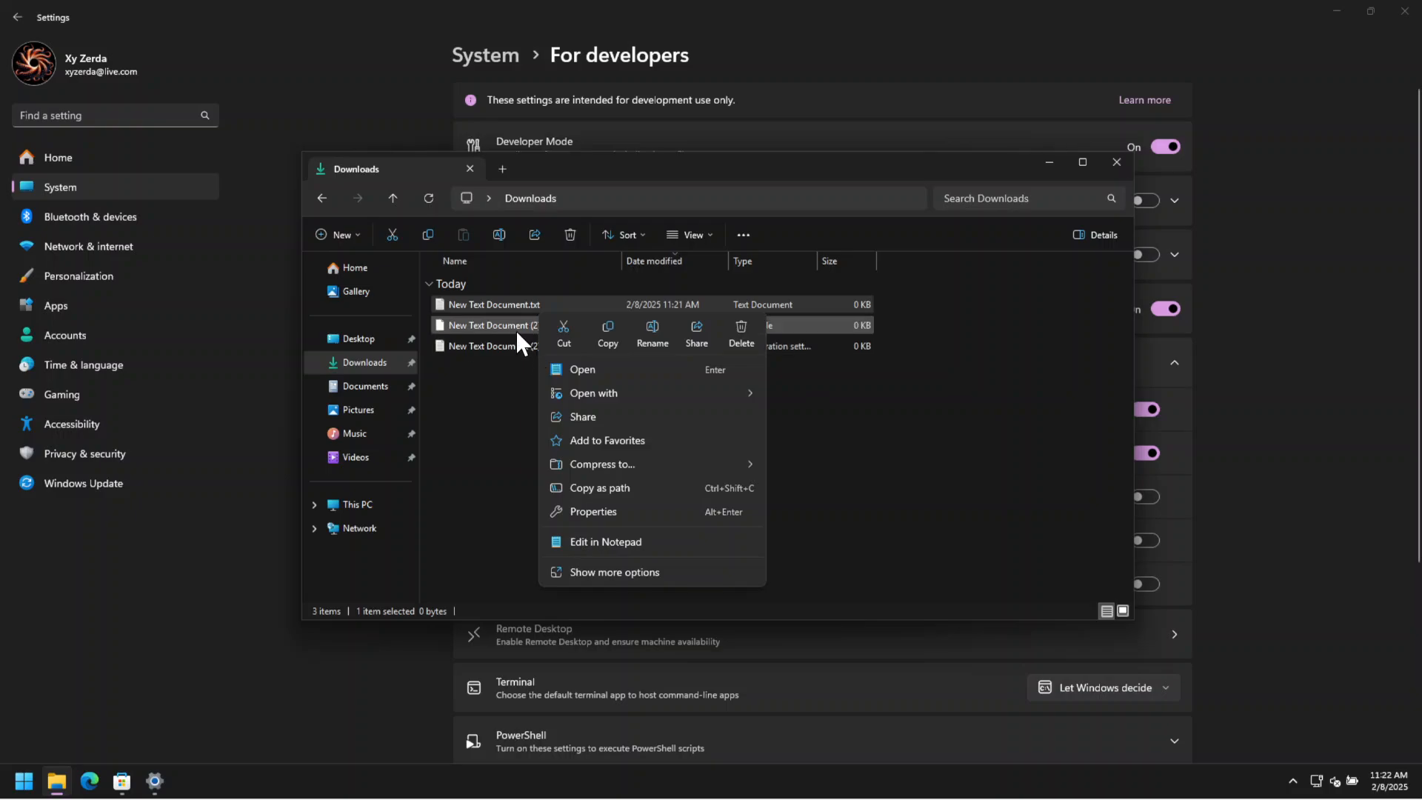
click(515, 331)
right_click(516, 331)
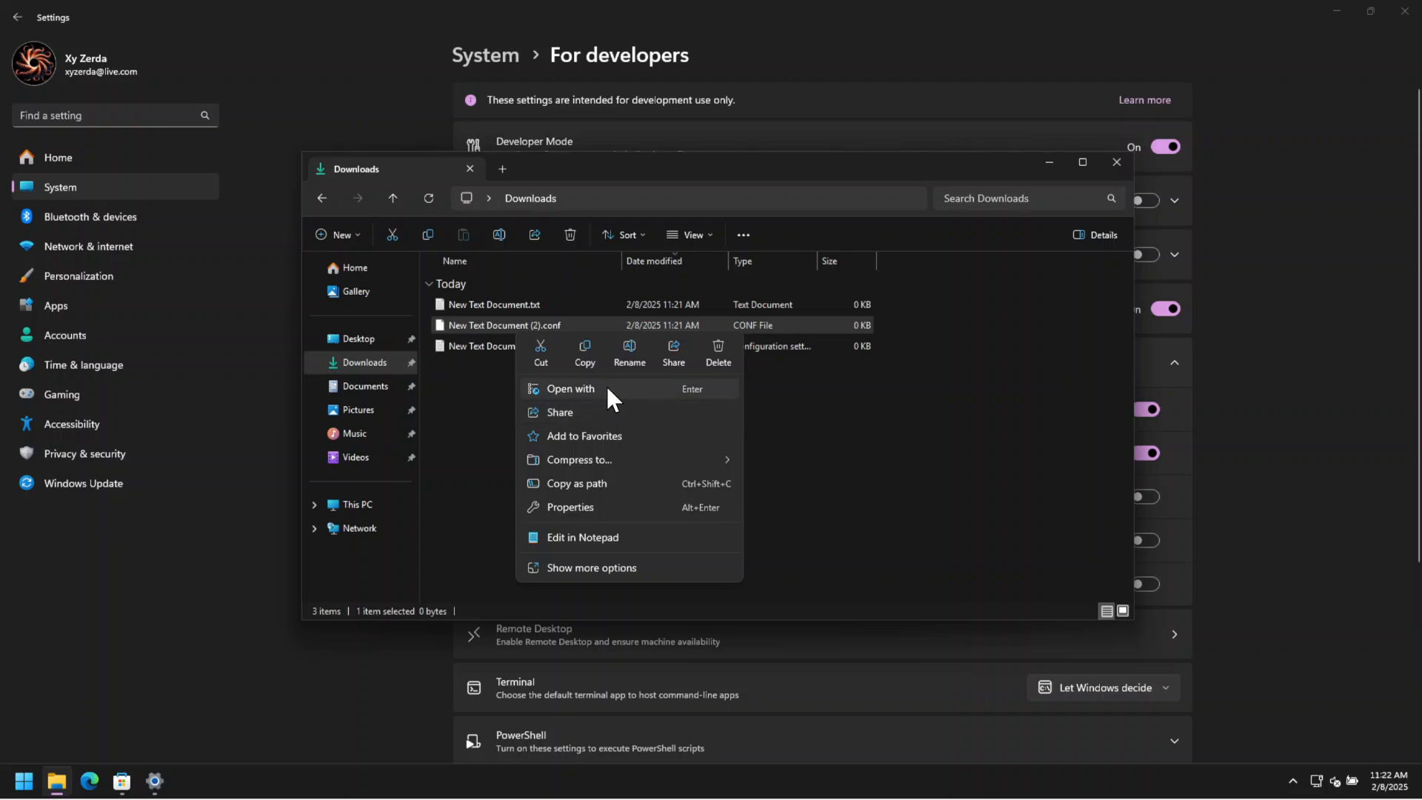
click(606, 389)
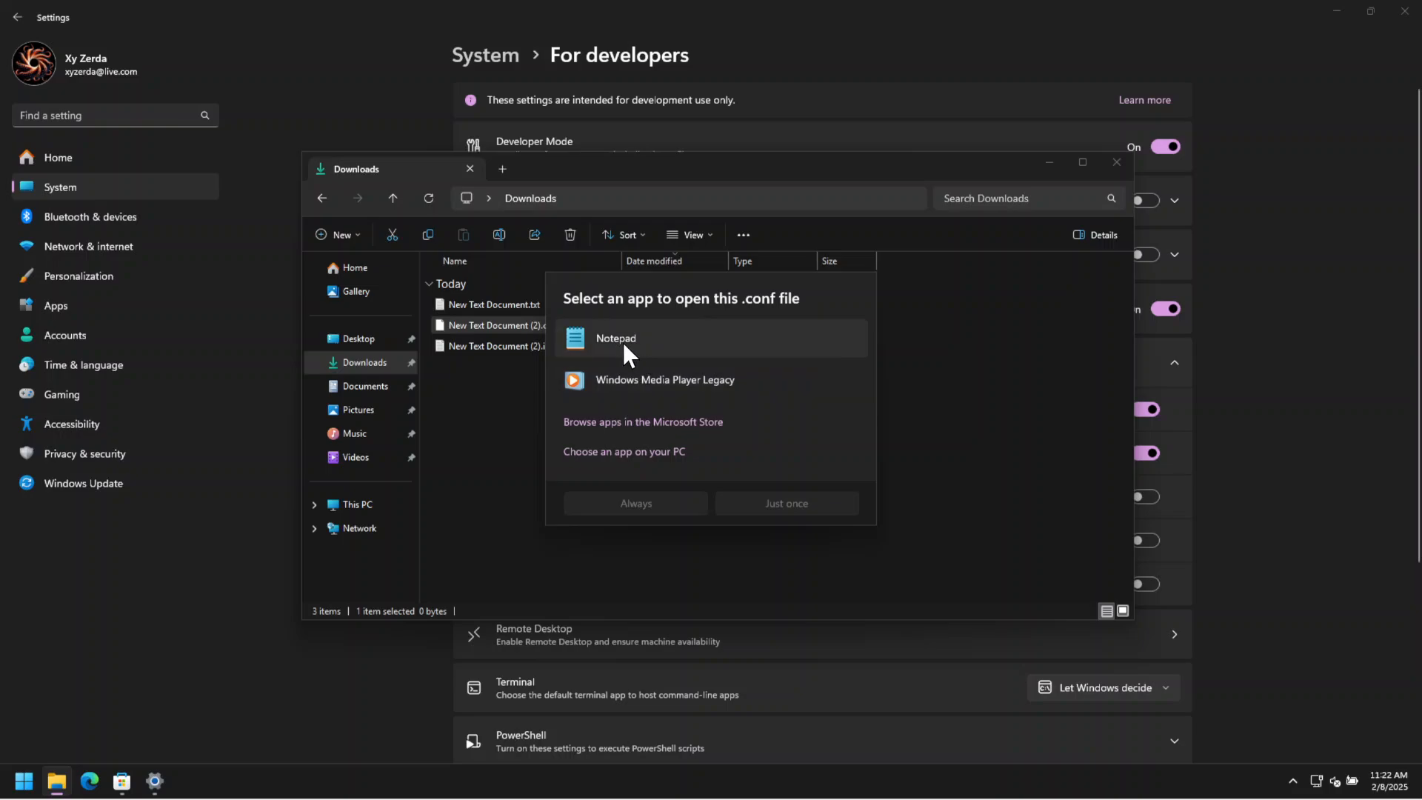
click(623, 341)
click(776, 496)
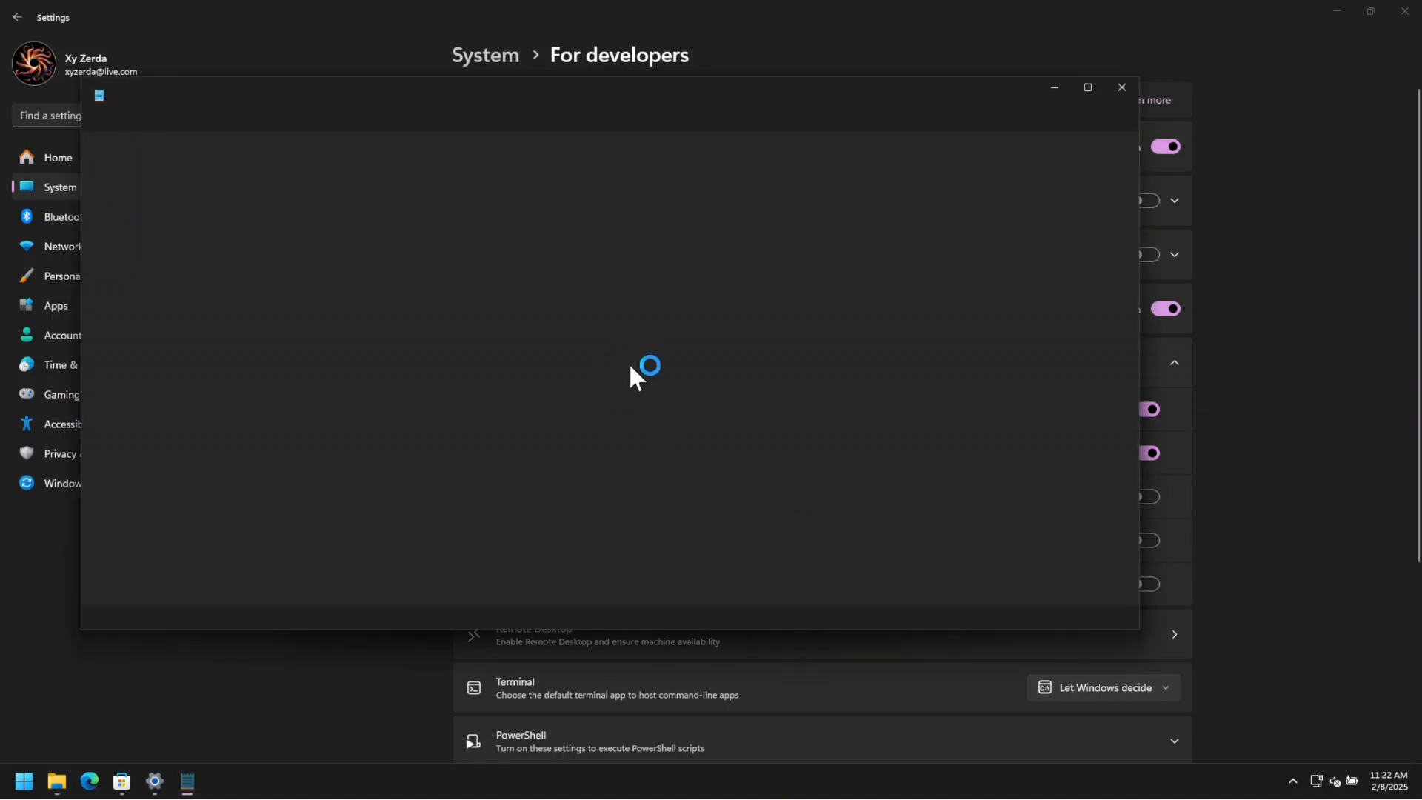
Enter the sample text "asasdava" in the .conf file, save it and close Notepad.
text(as)
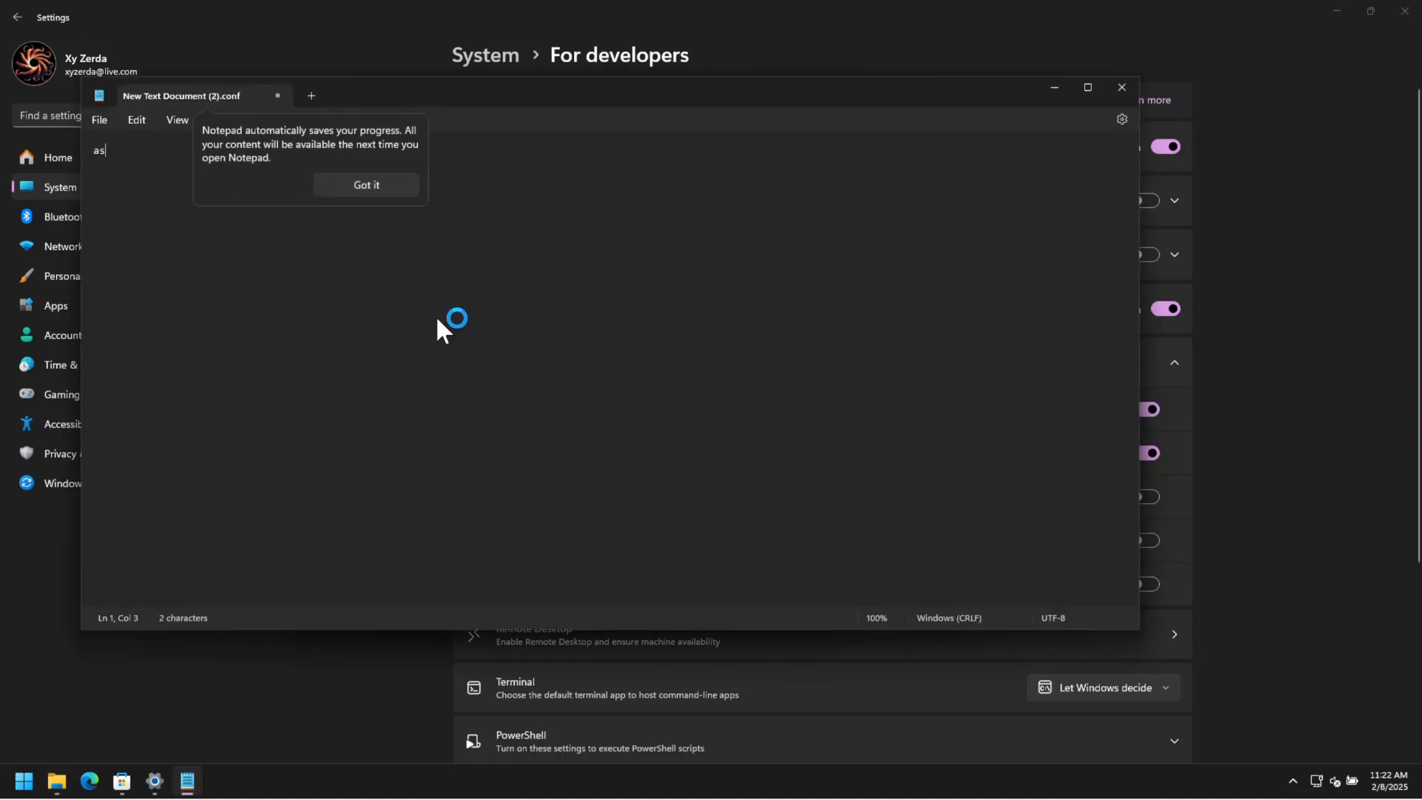
click(389, 183)
text(asdava)
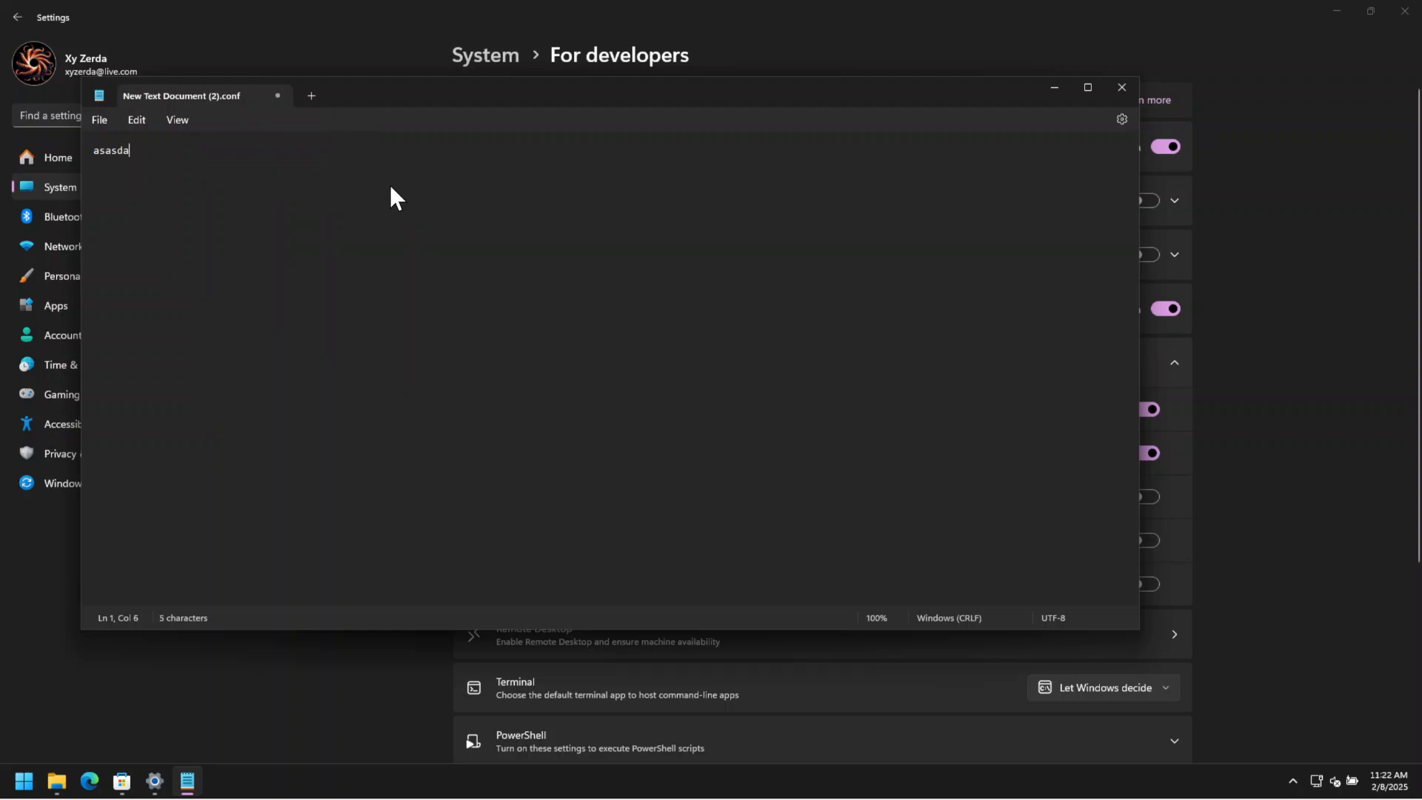
click(100, 119)
click(139, 219)
click(1122, 88)
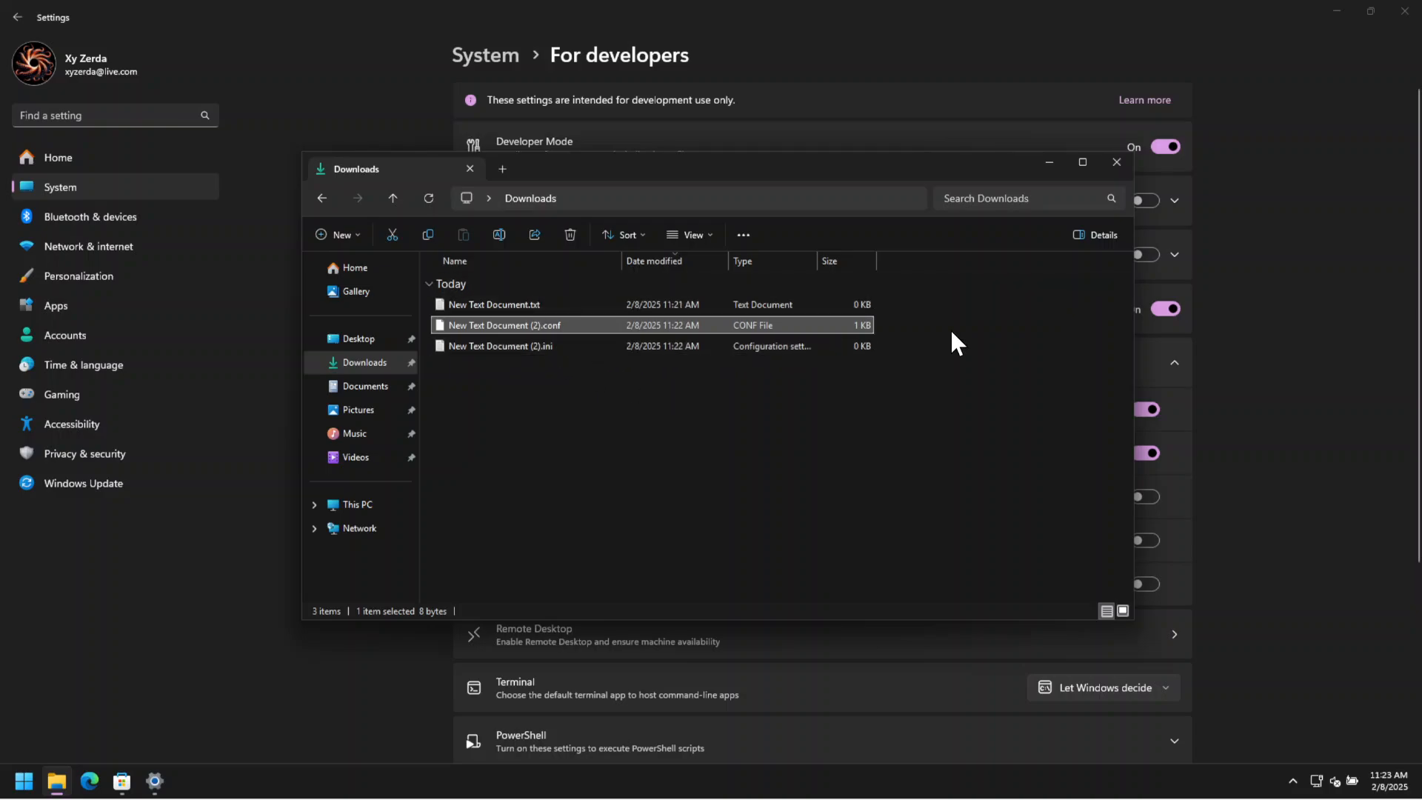
Turn off Show file extensions in the developer settings and return to the Downloads folder to check the file names.
click(1055, 162)
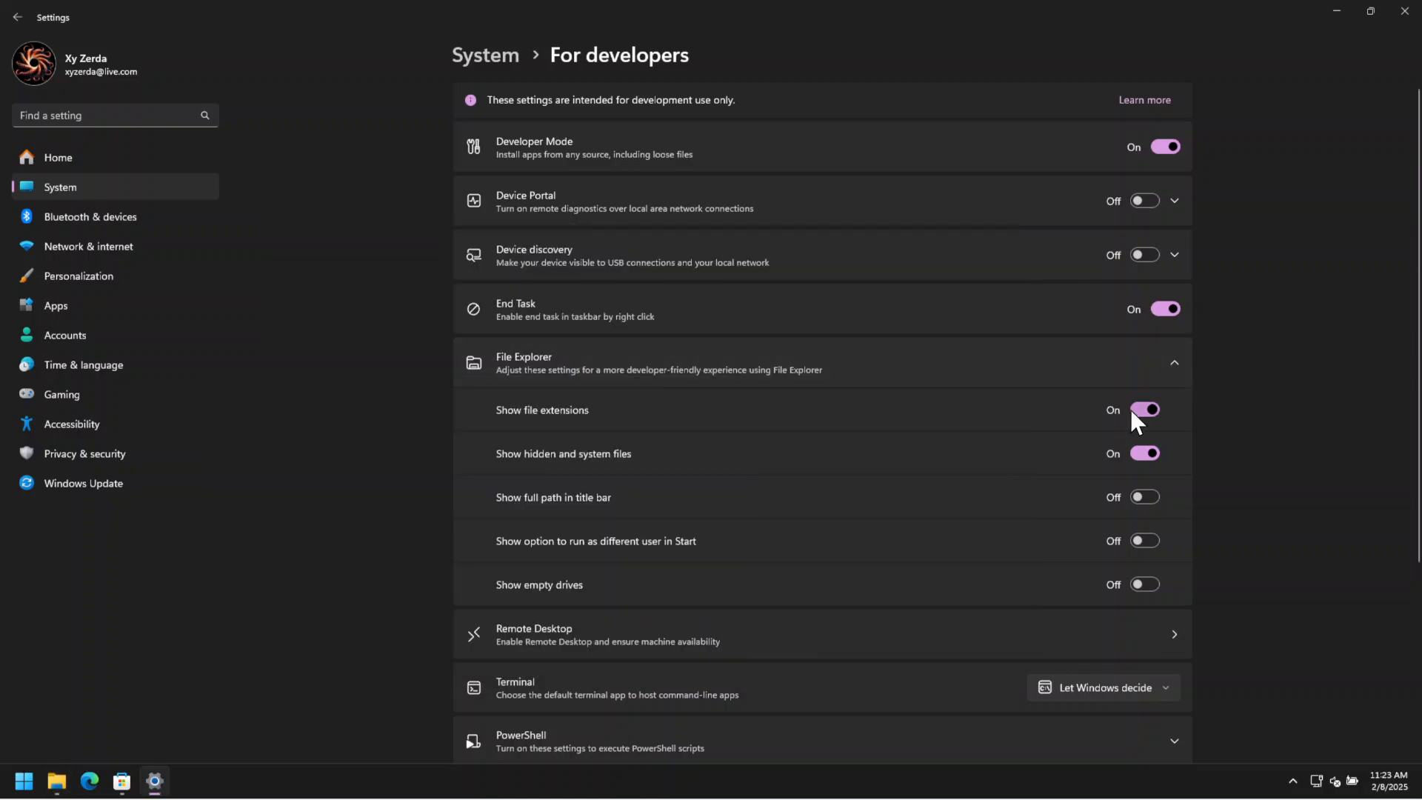
click(1144, 409)
click(56, 782)
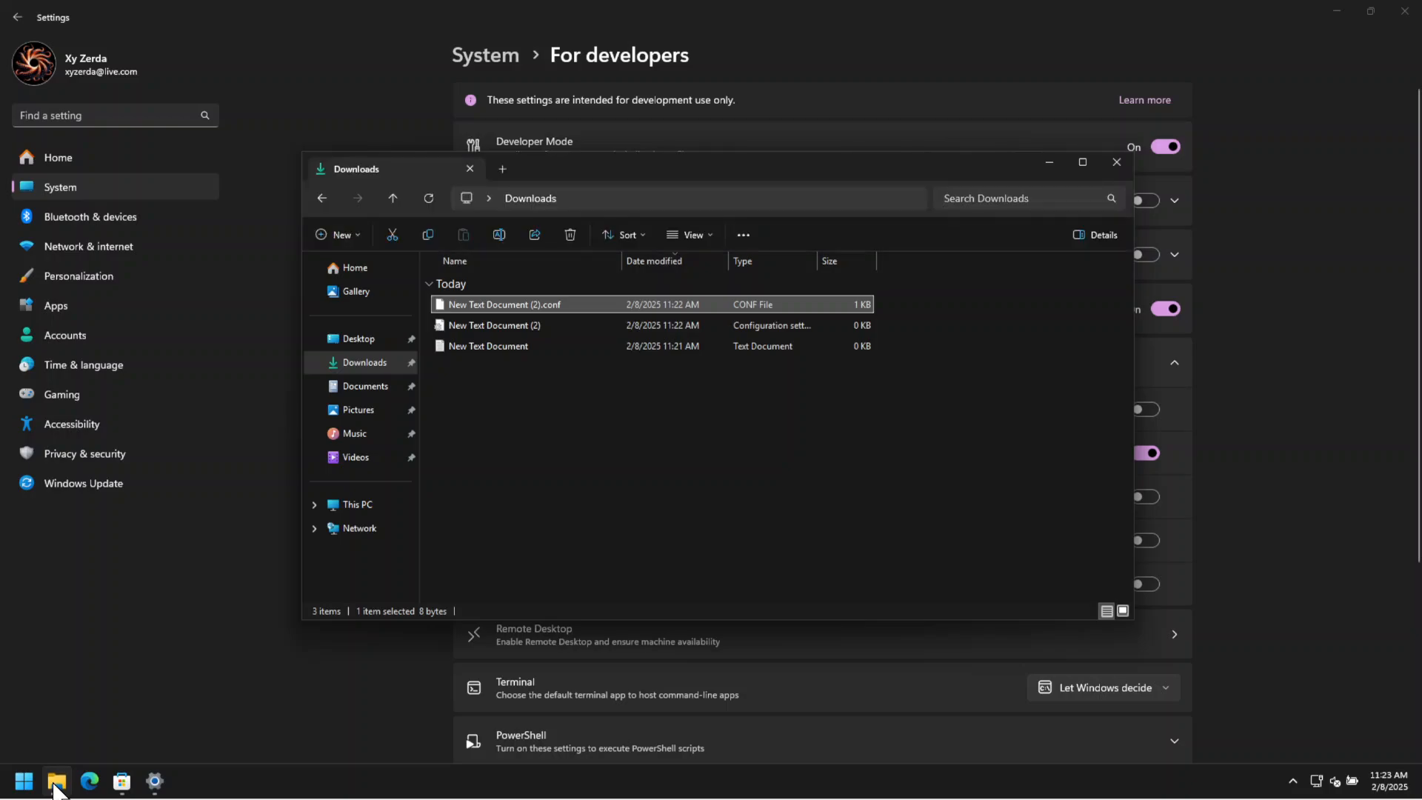
click(596, 383)
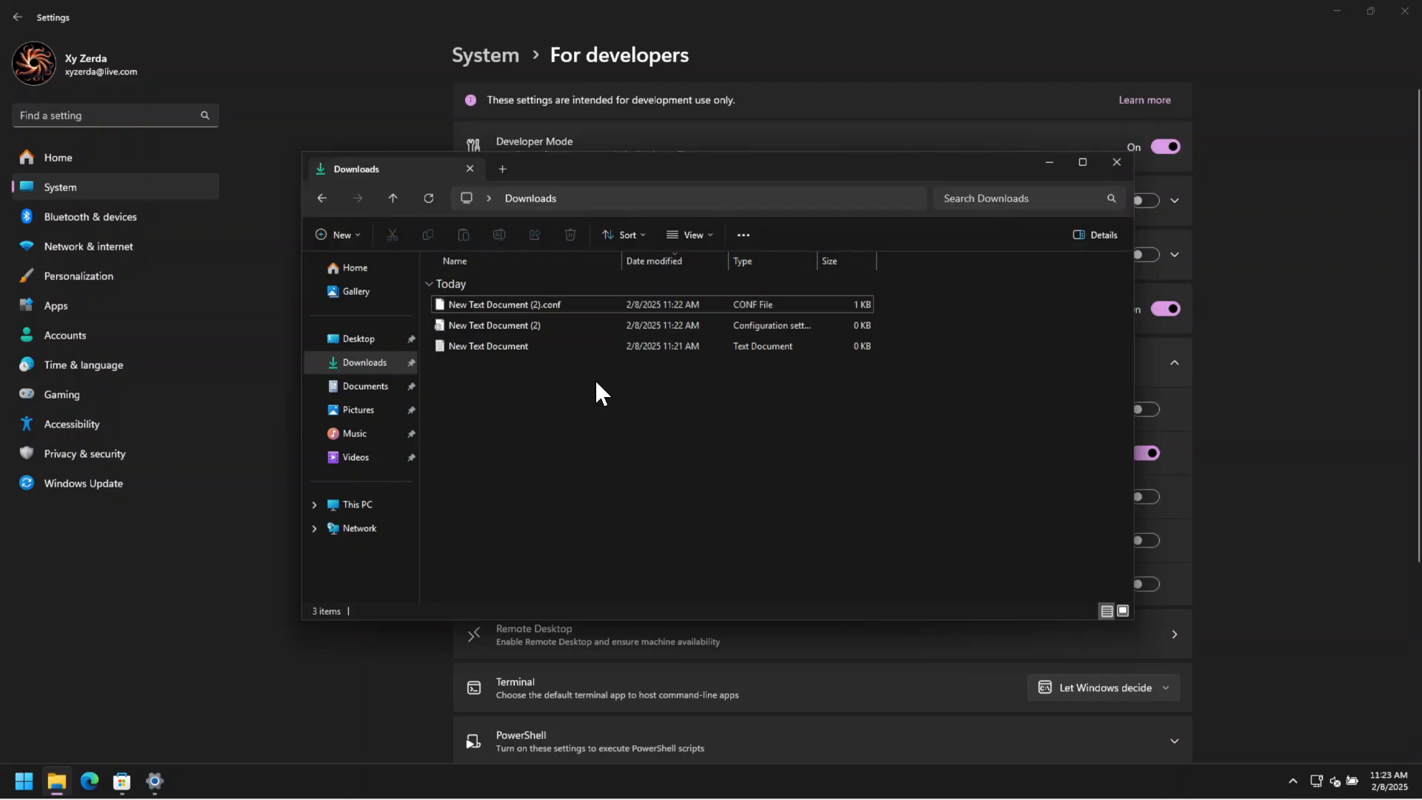
Reopen New Text Document (2).conf with Notepad from Downloads and close it again.
click(556, 308)
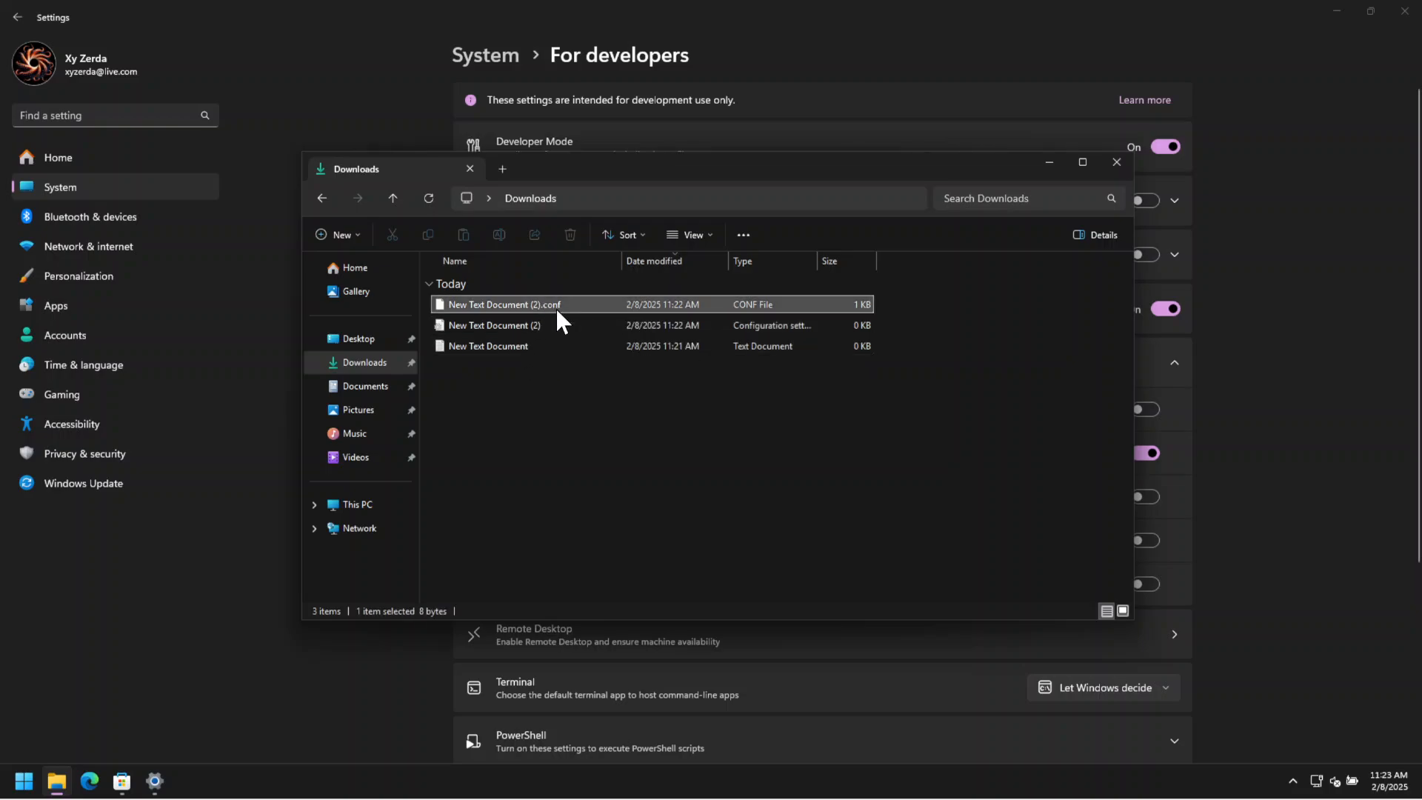
right_click(556, 307)
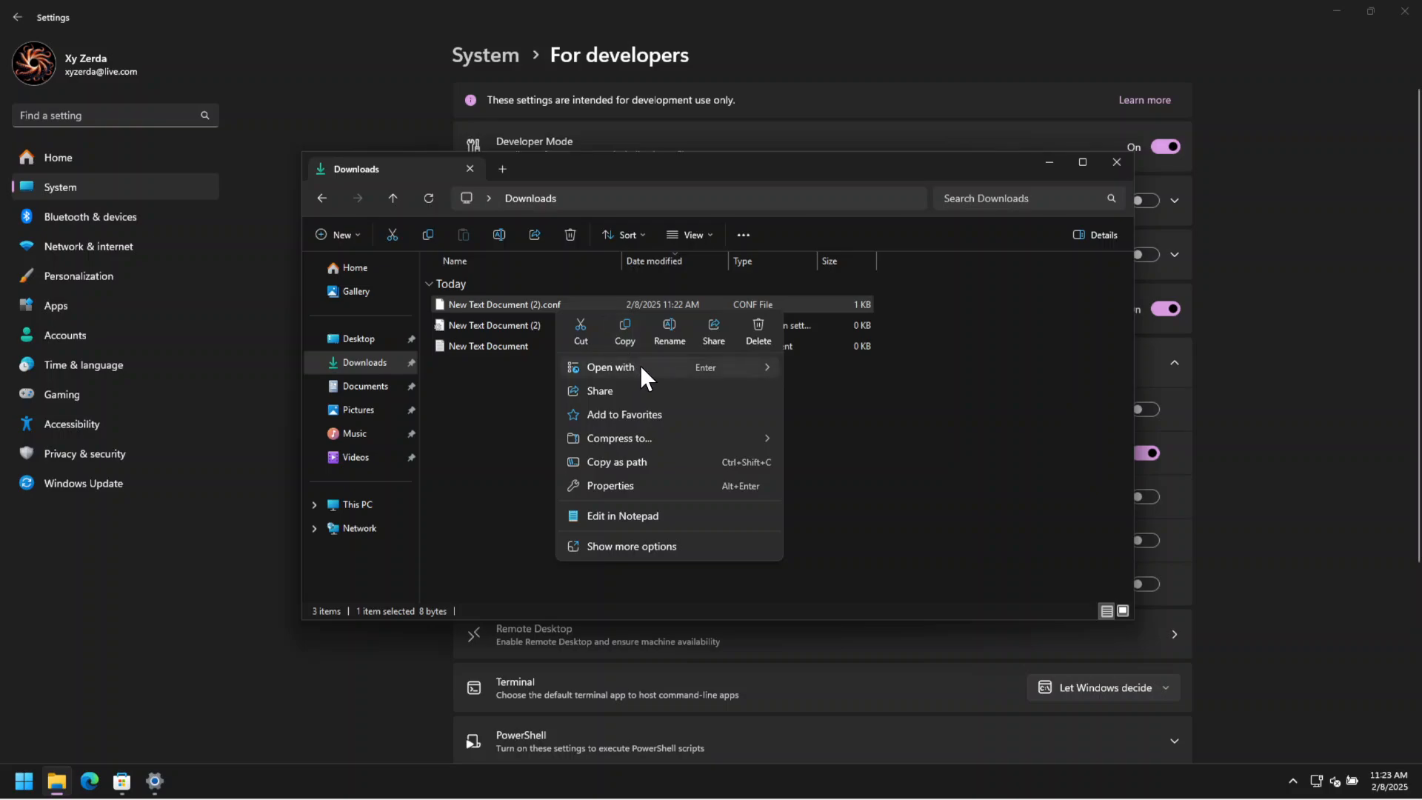
mouse_move(720, 366)
click(815, 367)
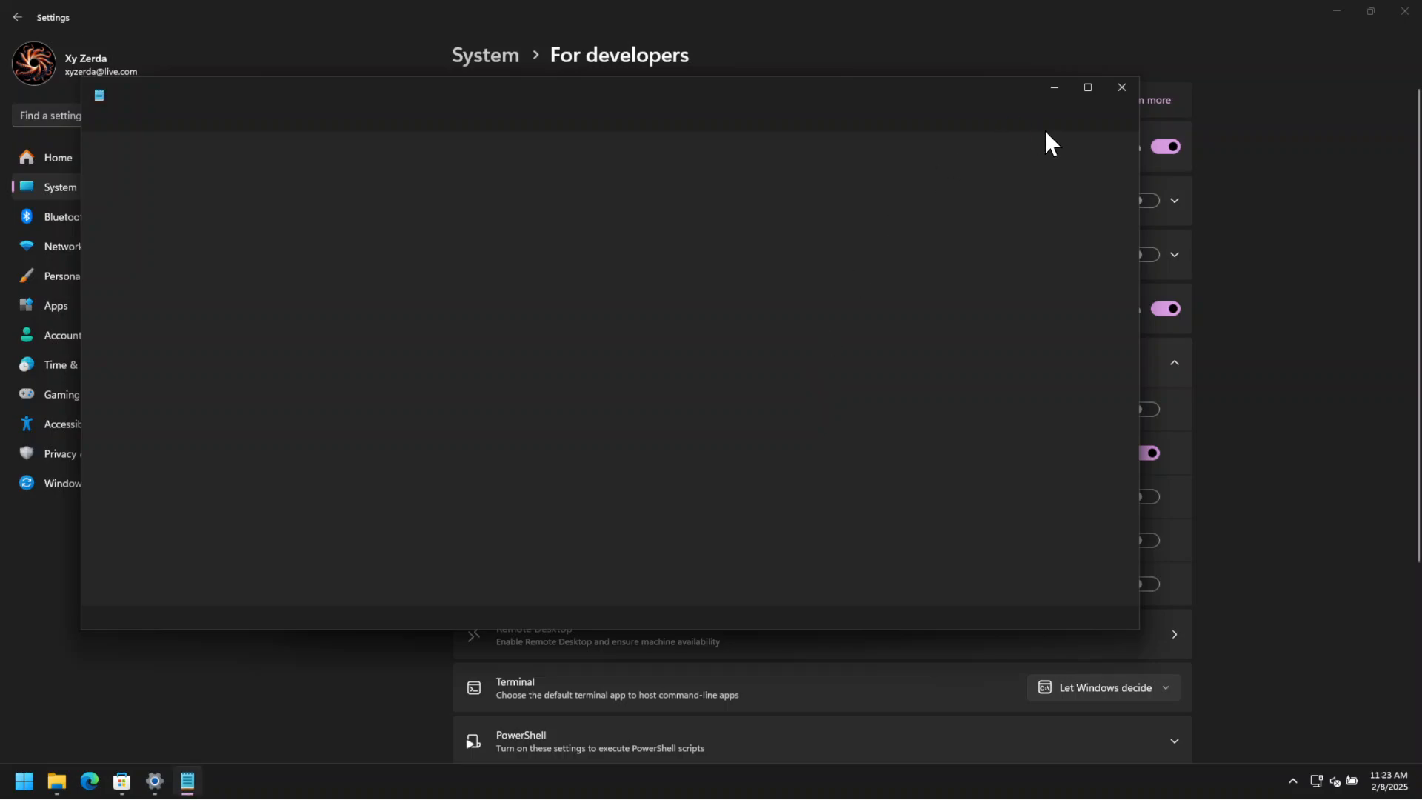
click(1119, 89)
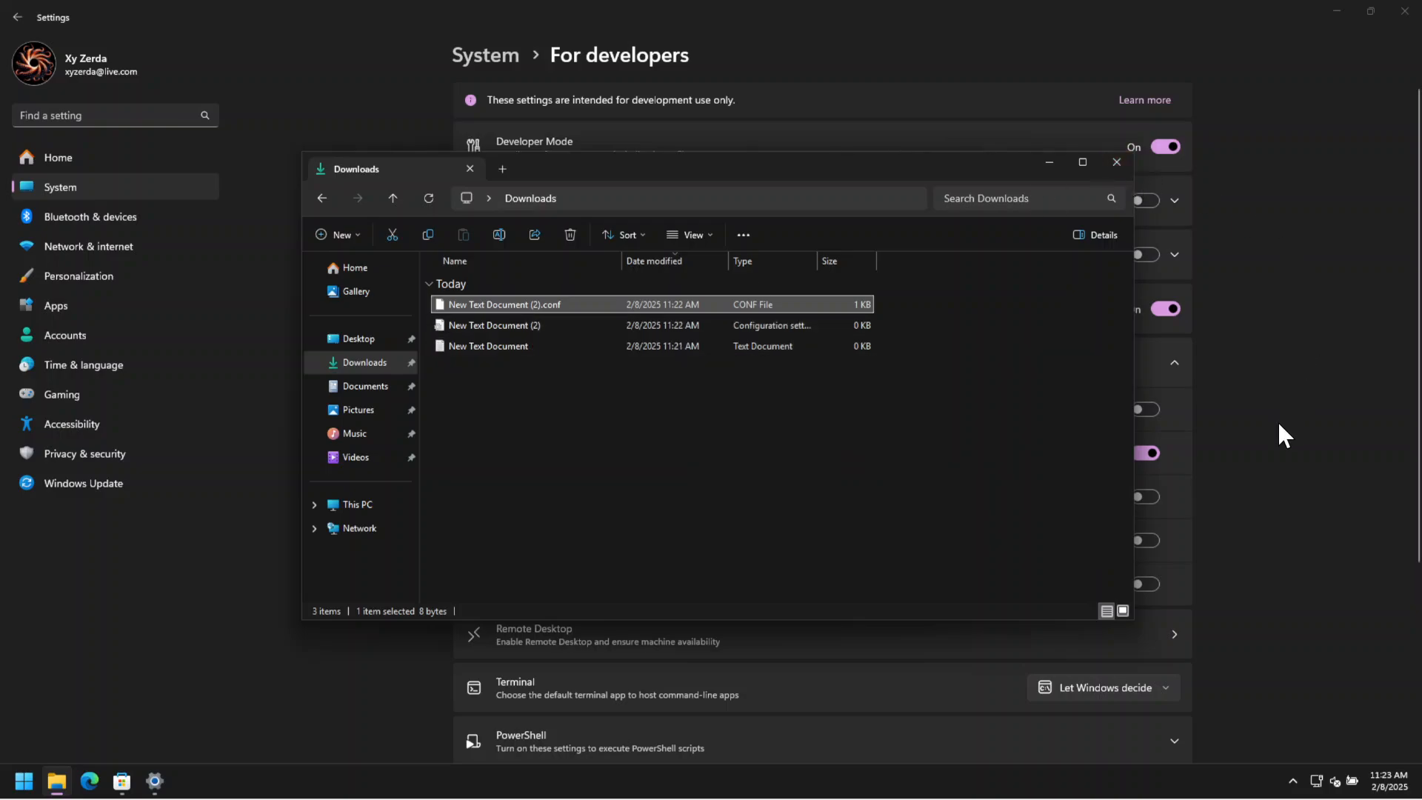
Turn on Show file extensions and Show full path in title bar in the developer settings, and inspect the Downloads folder's path in File Explorer.
key(alt+F4)
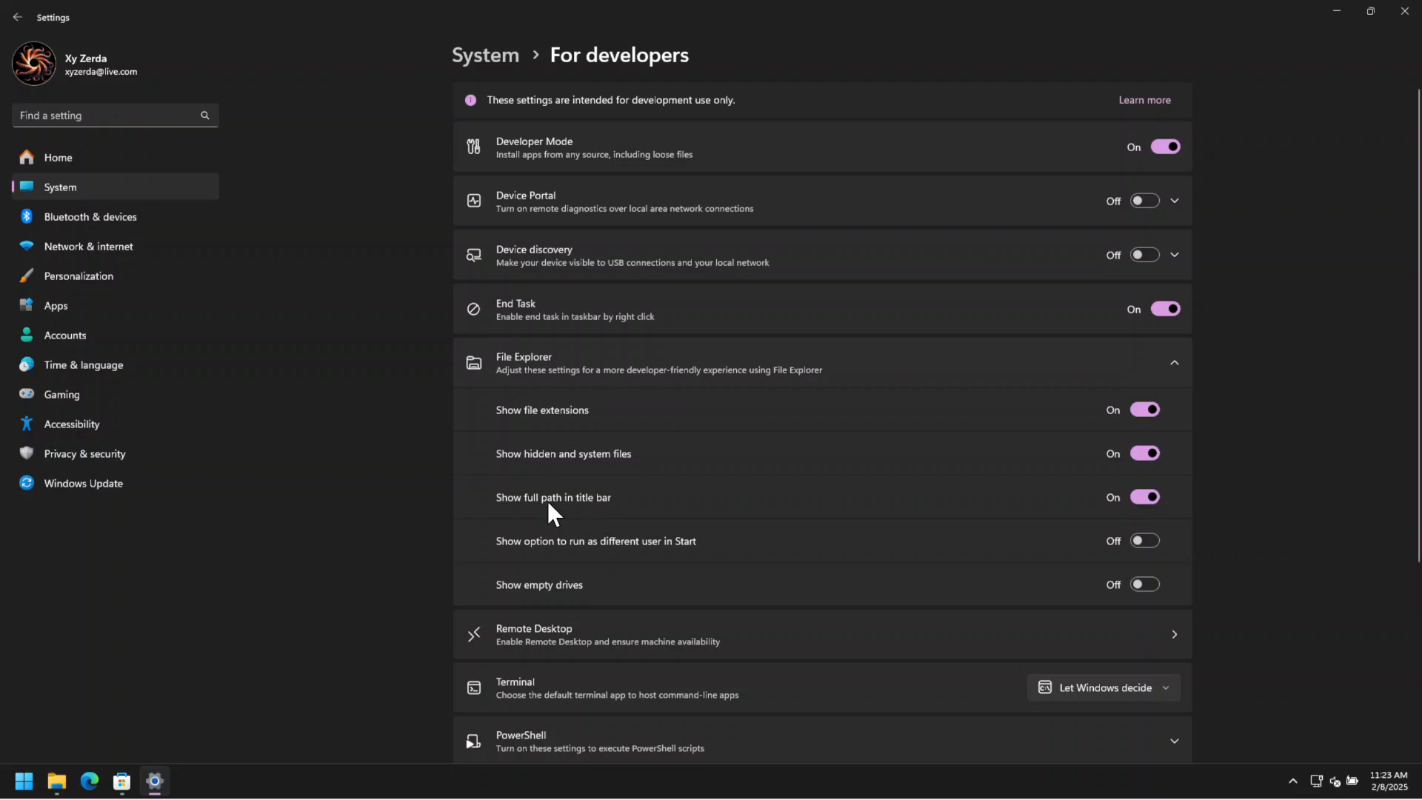
click(53, 785)
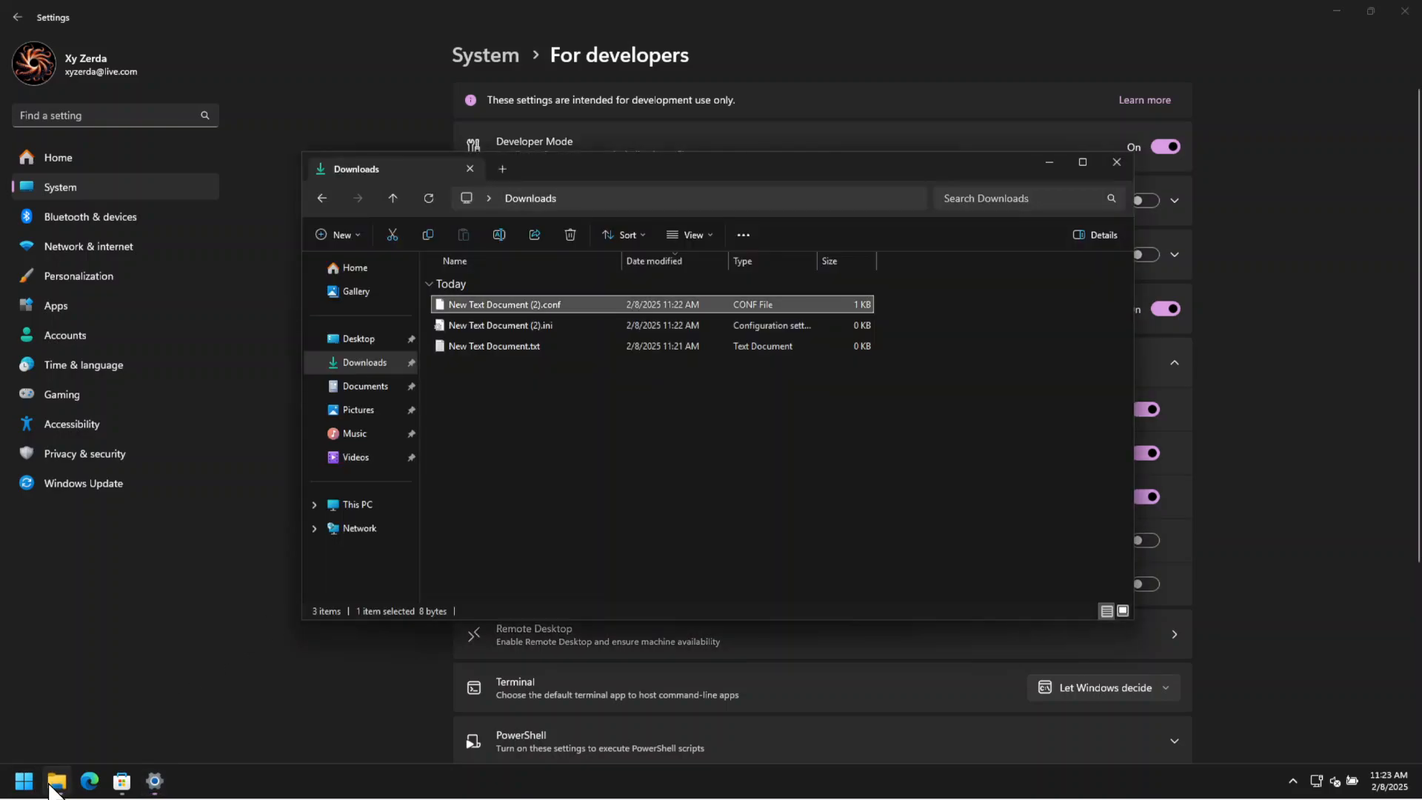
click(693, 198)
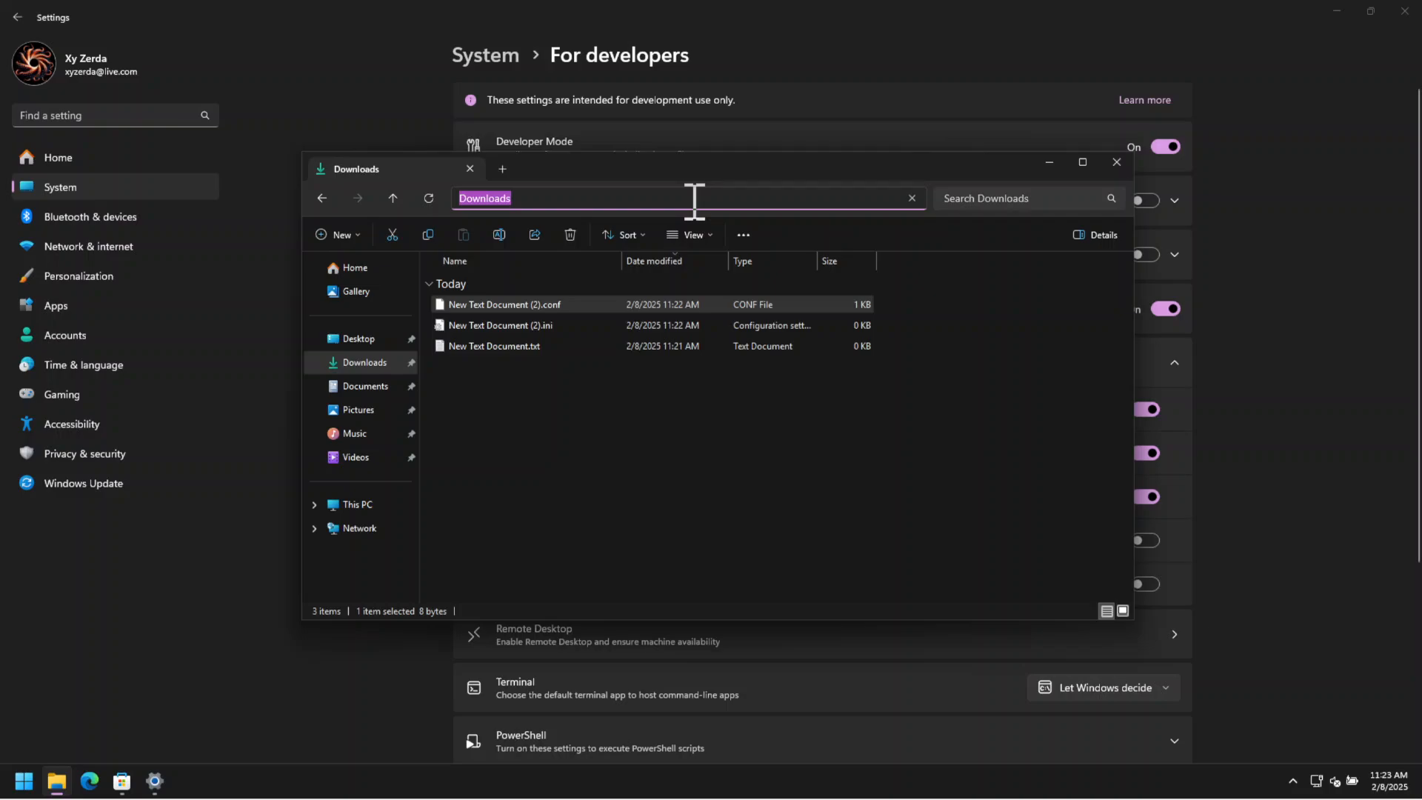
click(694, 199)
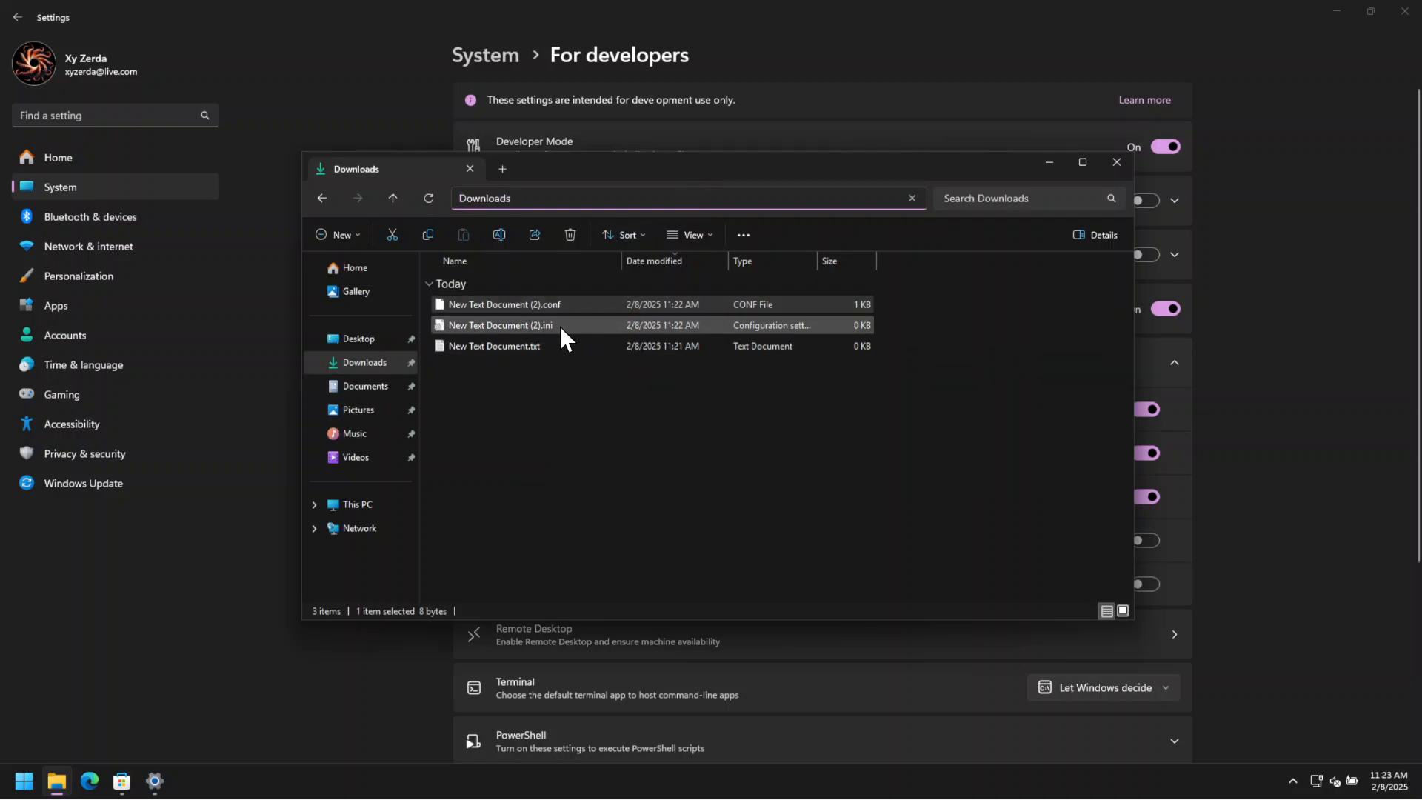
right_click(600, 199)
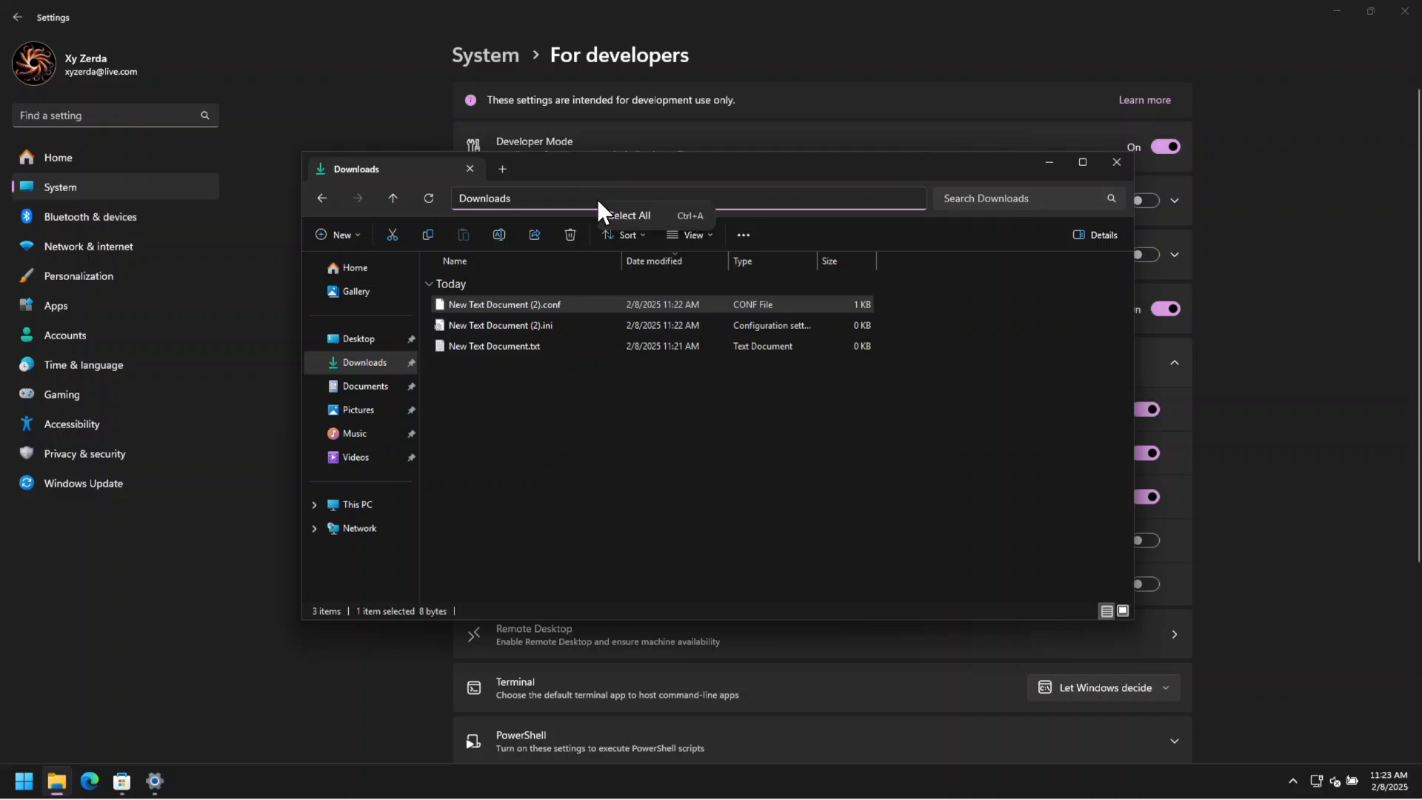
click(535, 587)
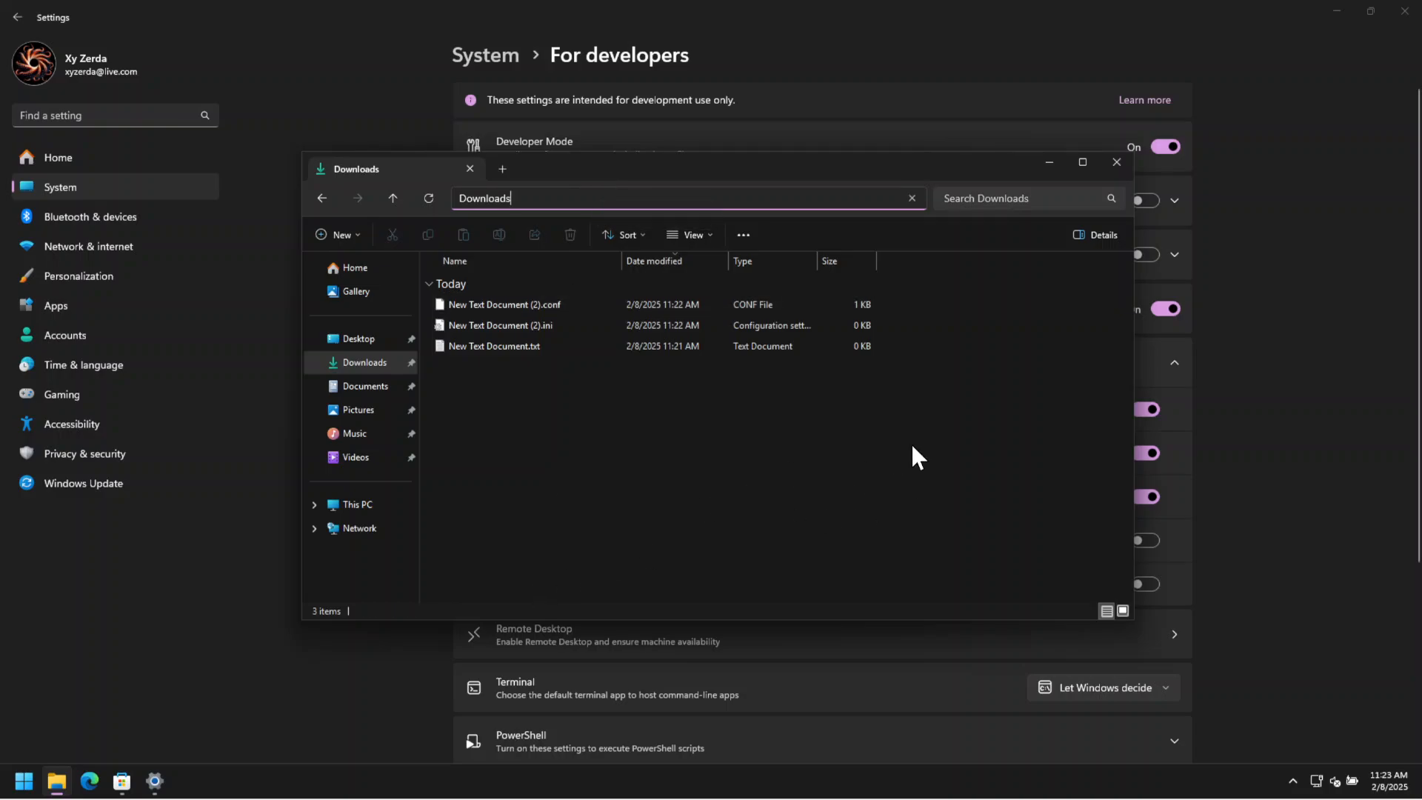
click(912, 198)
click(953, 505)
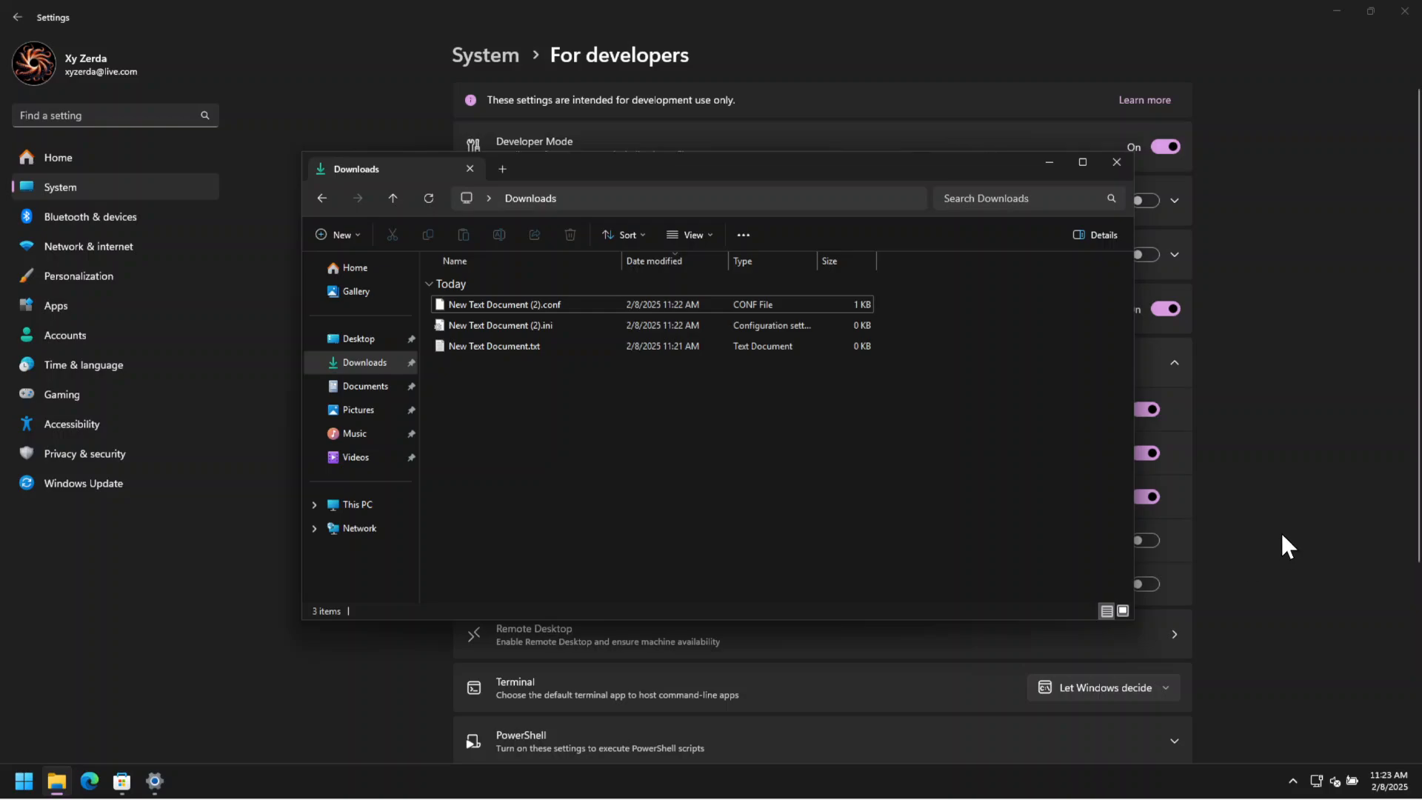
Browse from This PC through Local Disk (C:) and Users to the user's Downloads folder and display its full path.
click(371, 505)
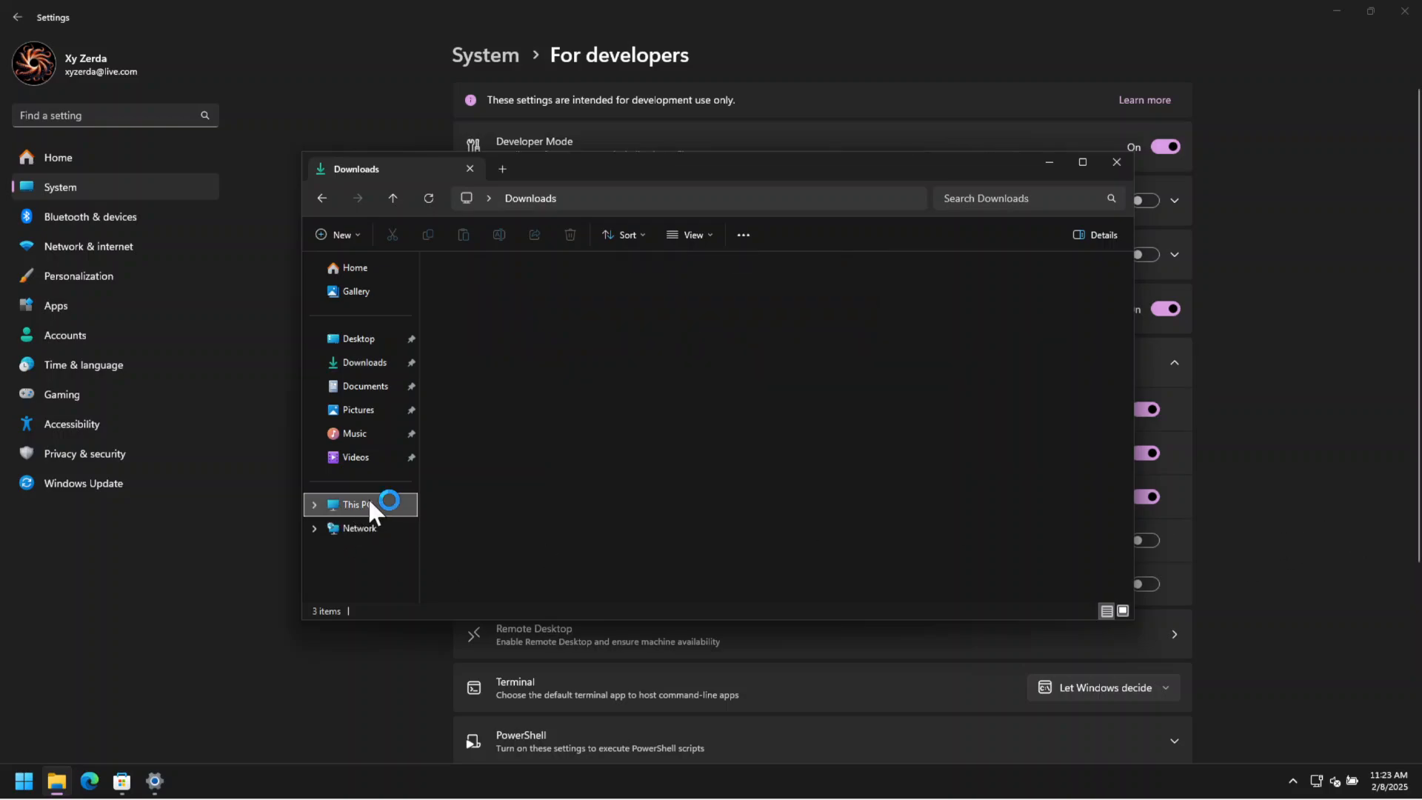
double_click(546, 301)
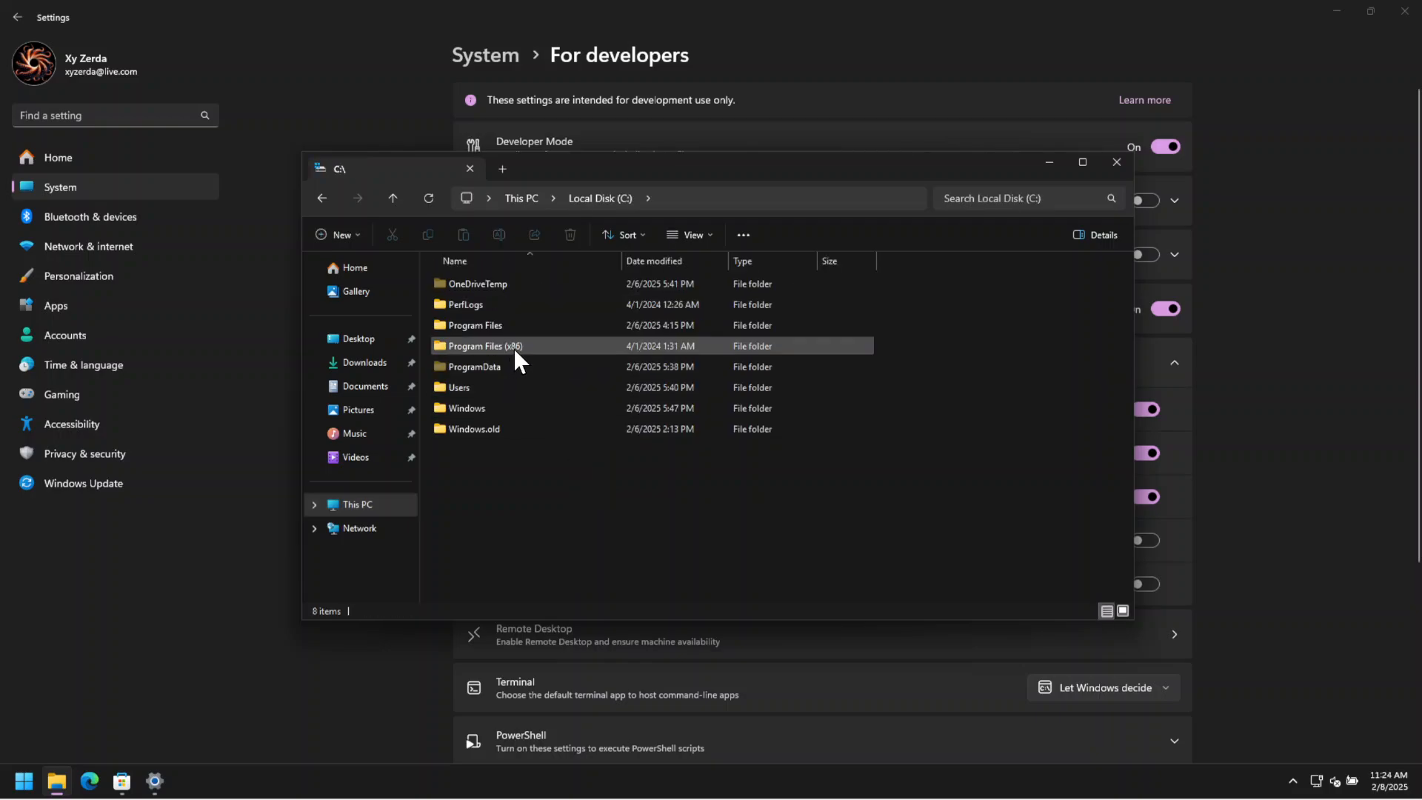
click(478, 388)
double_click(478, 388)
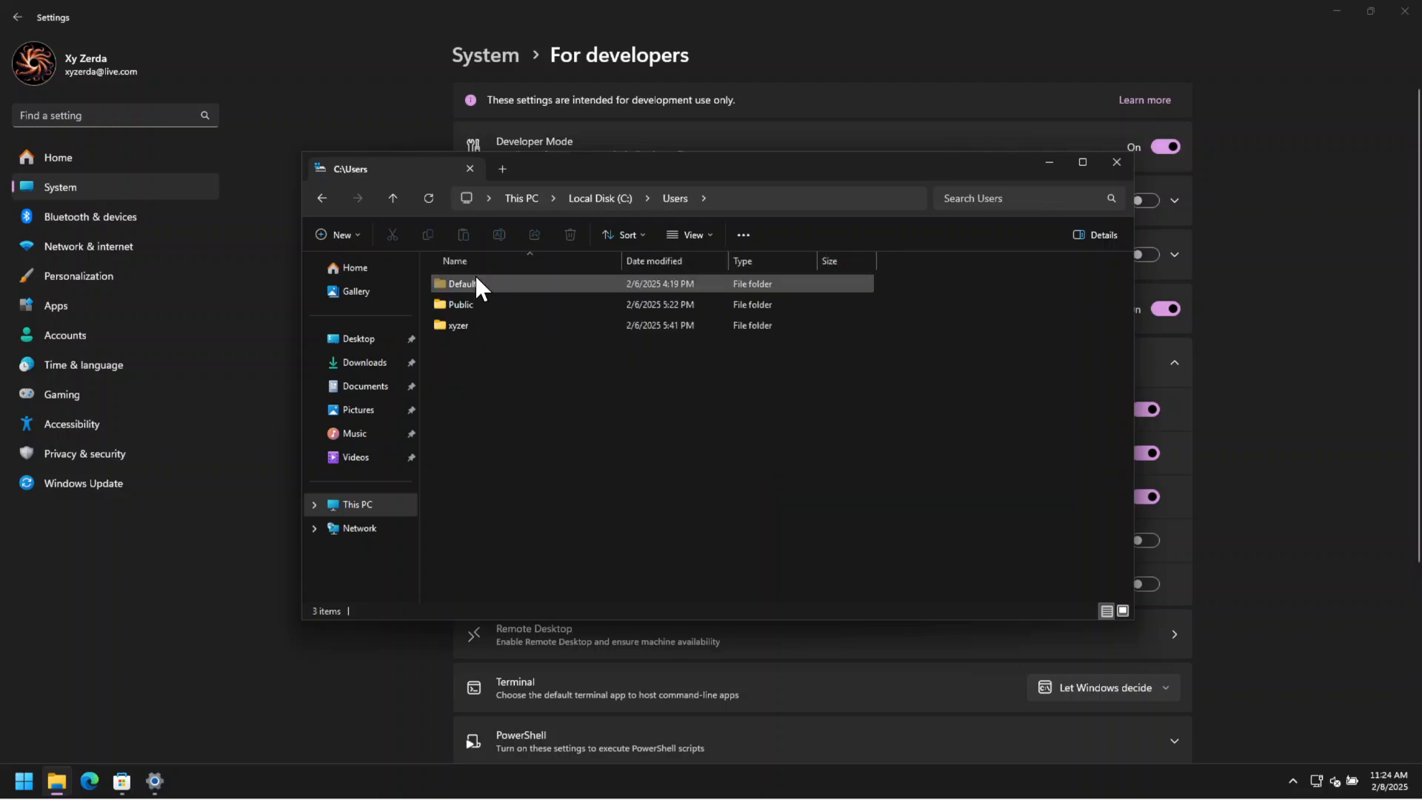
double_click(477, 318)
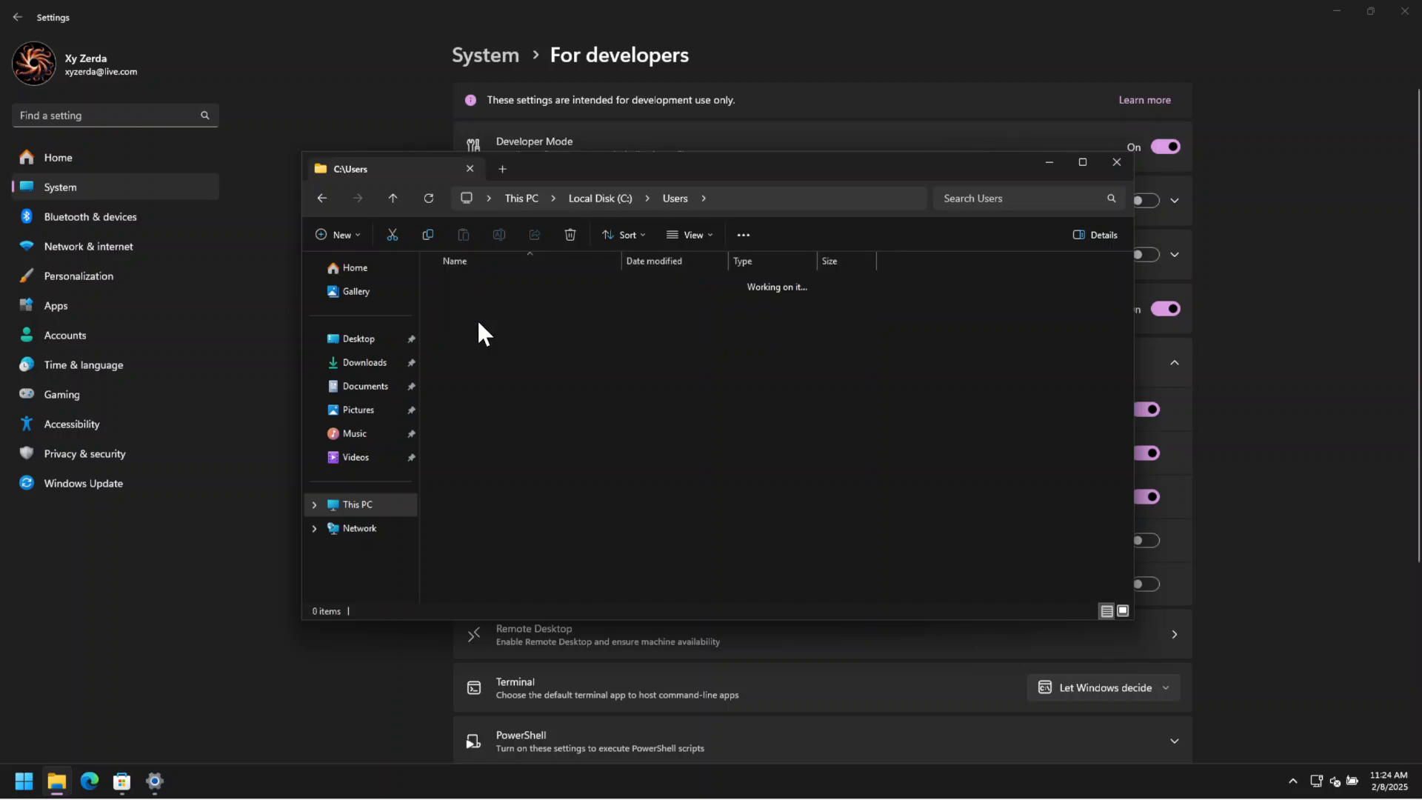
double_click(483, 342)
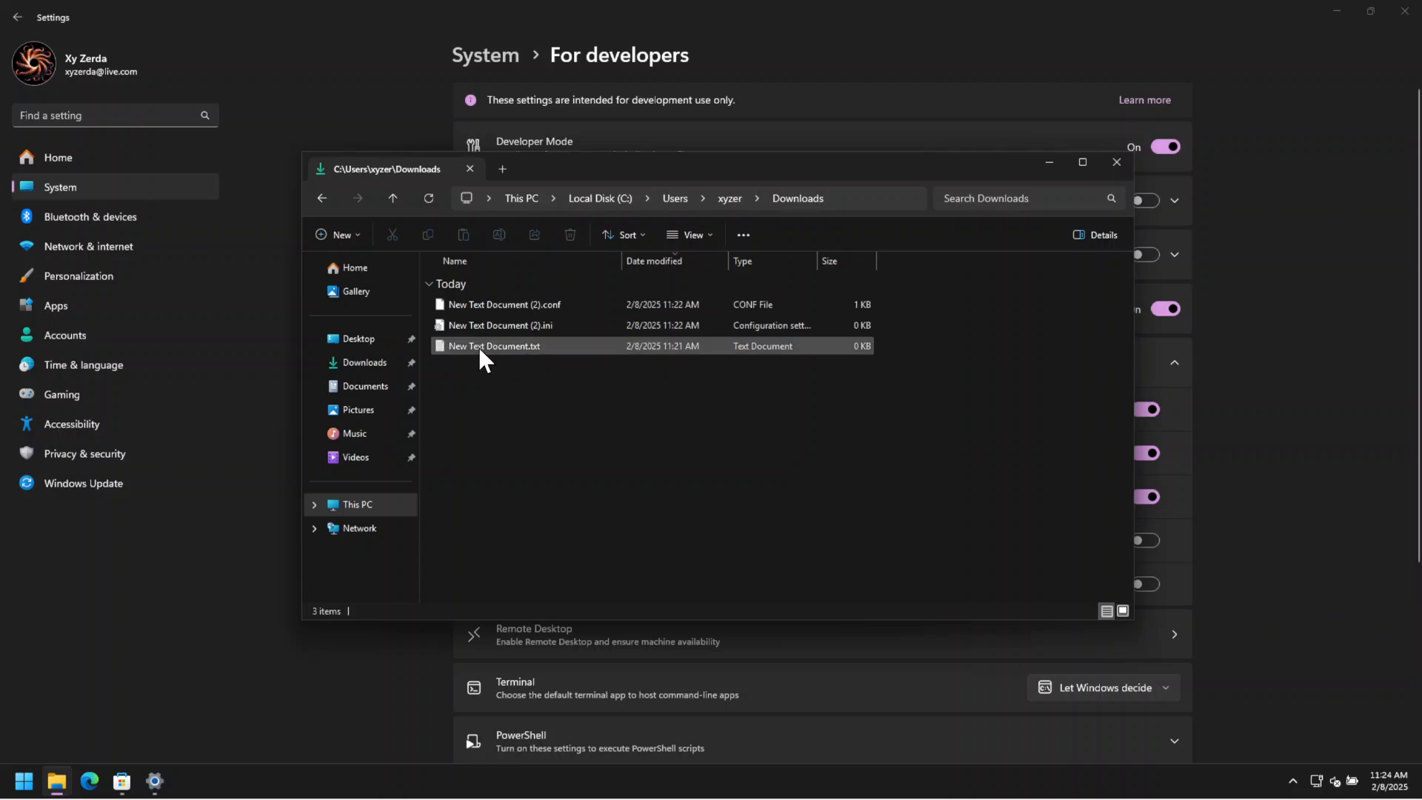
click(545, 310)
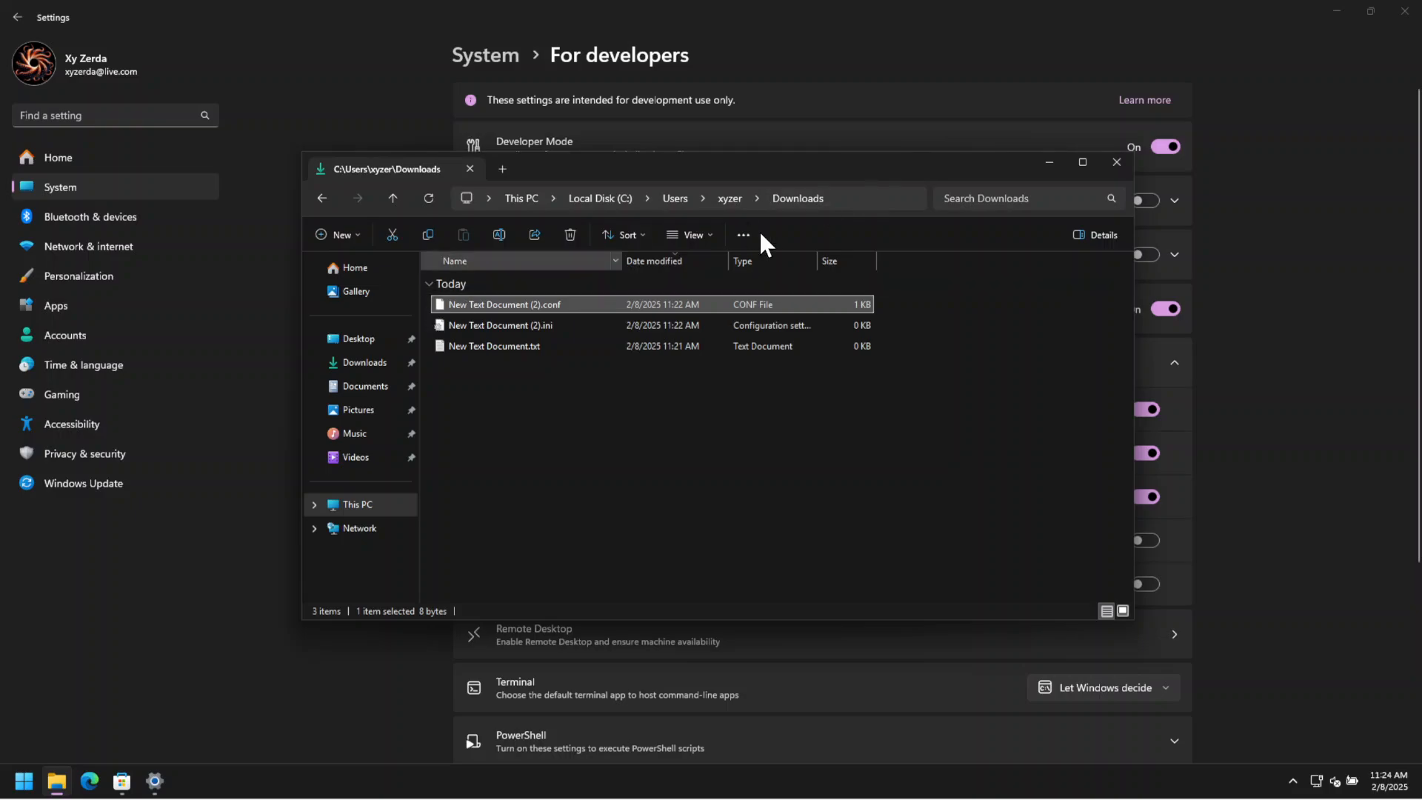
click(864, 199)
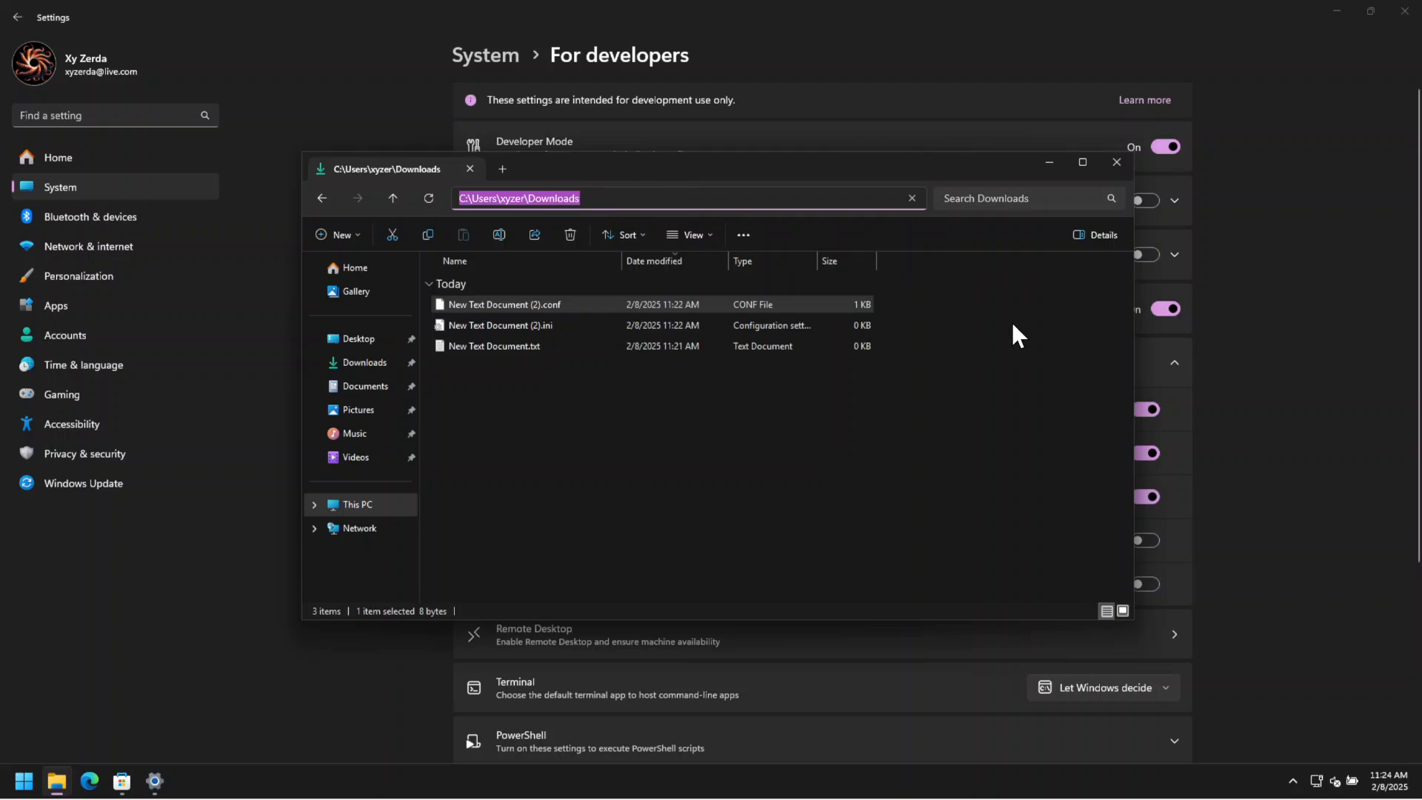
In developer settings, turn on Show option to run as different user in Start, Show empty drives, and running unsigned local PowerShell scripts.
click(1230, 389)
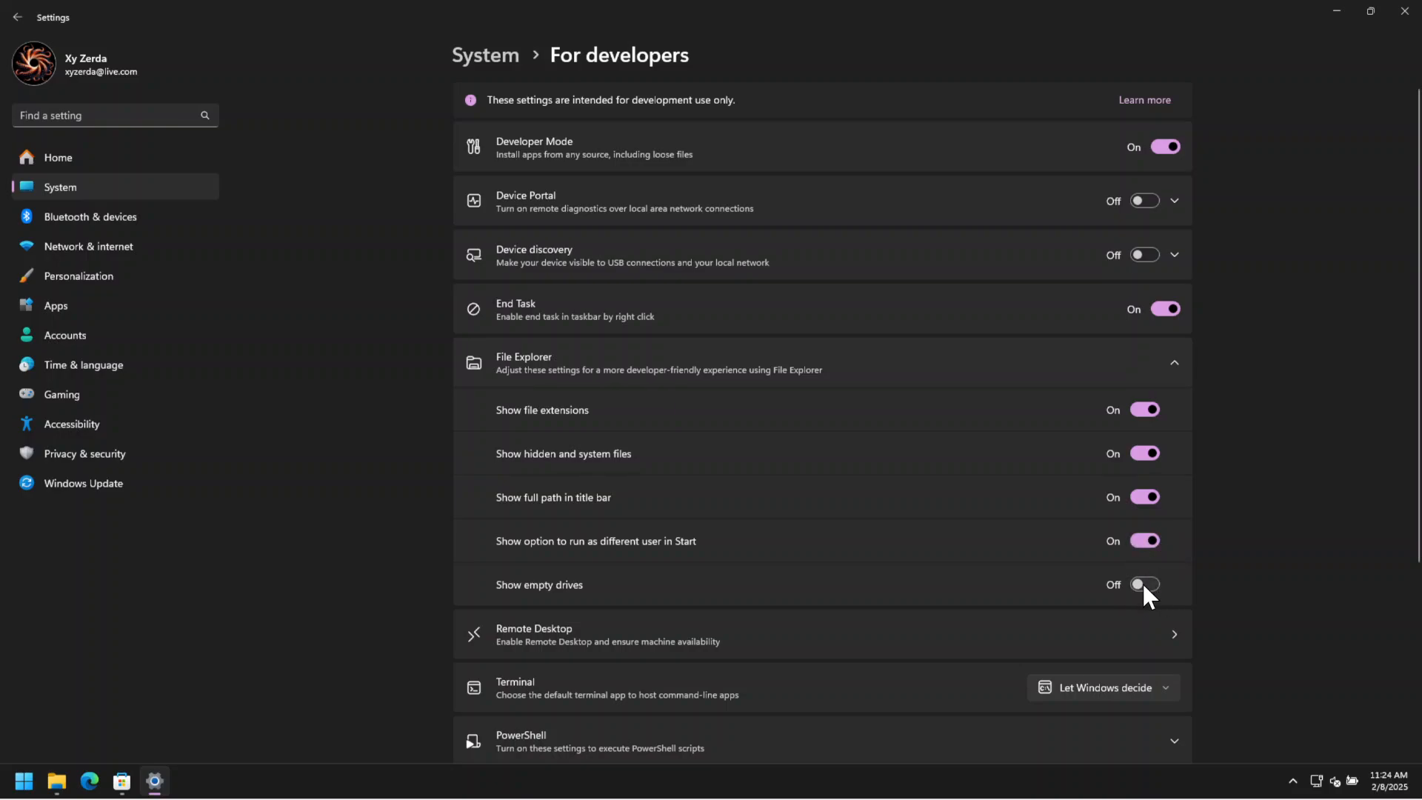
scroll(1279, 585, down, 3)
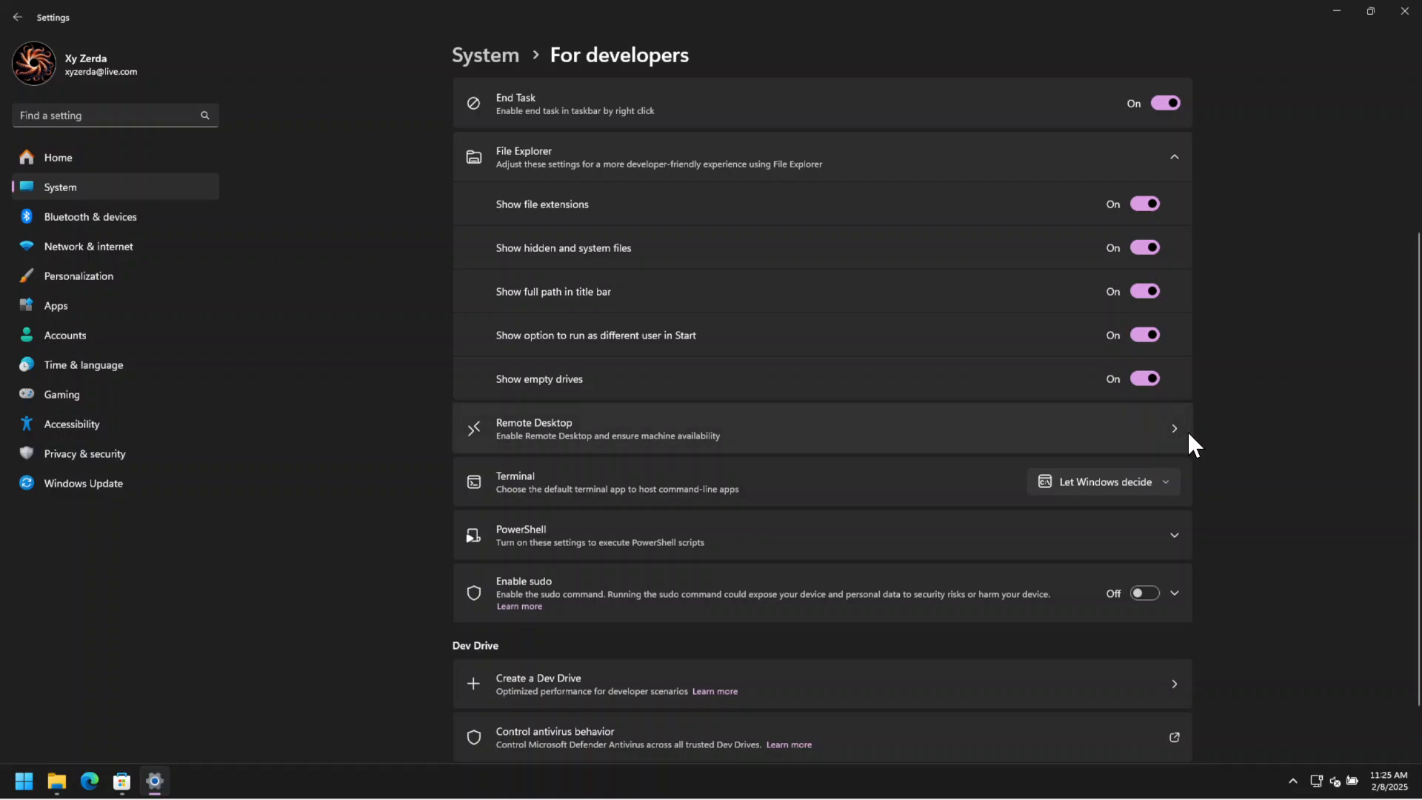
click(1176, 535)
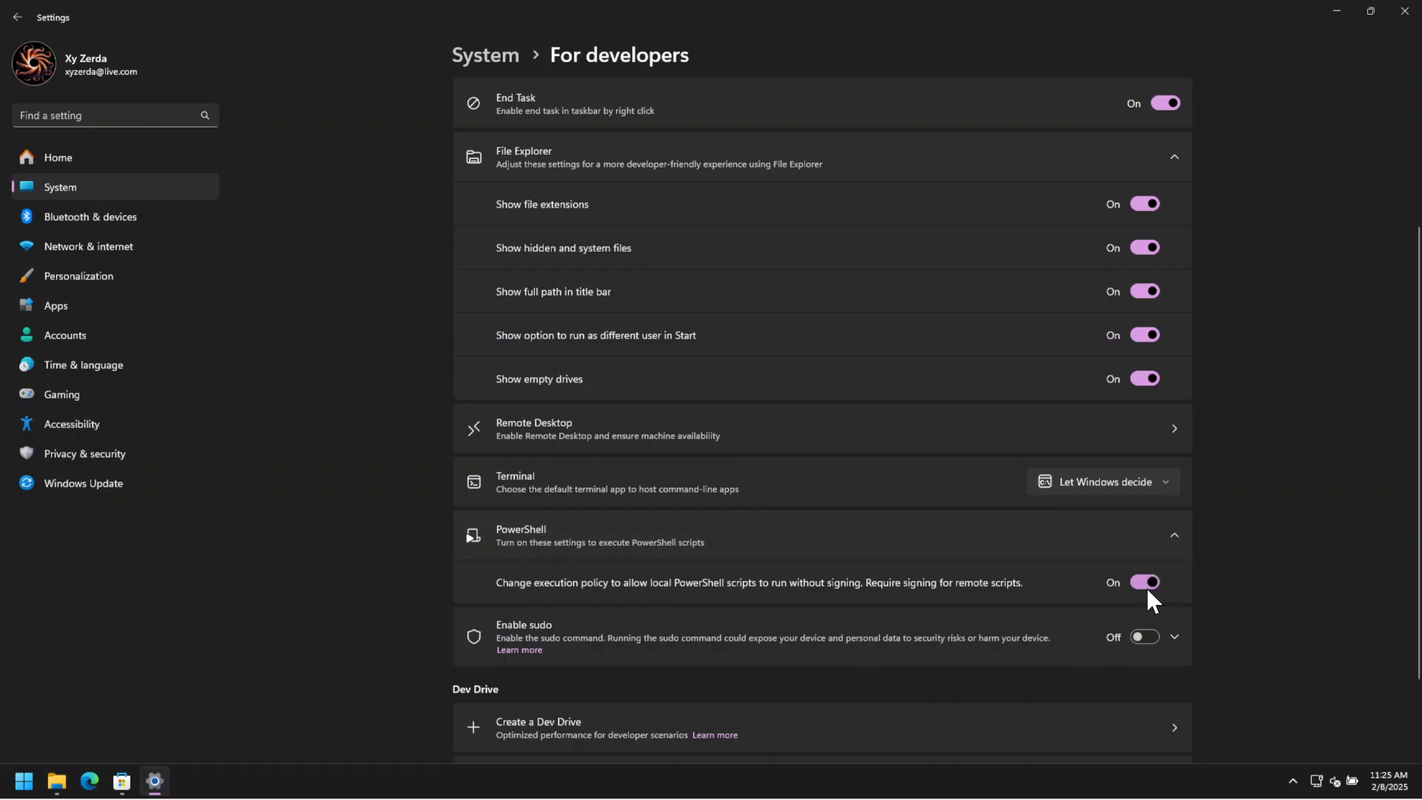
click(1176, 533)
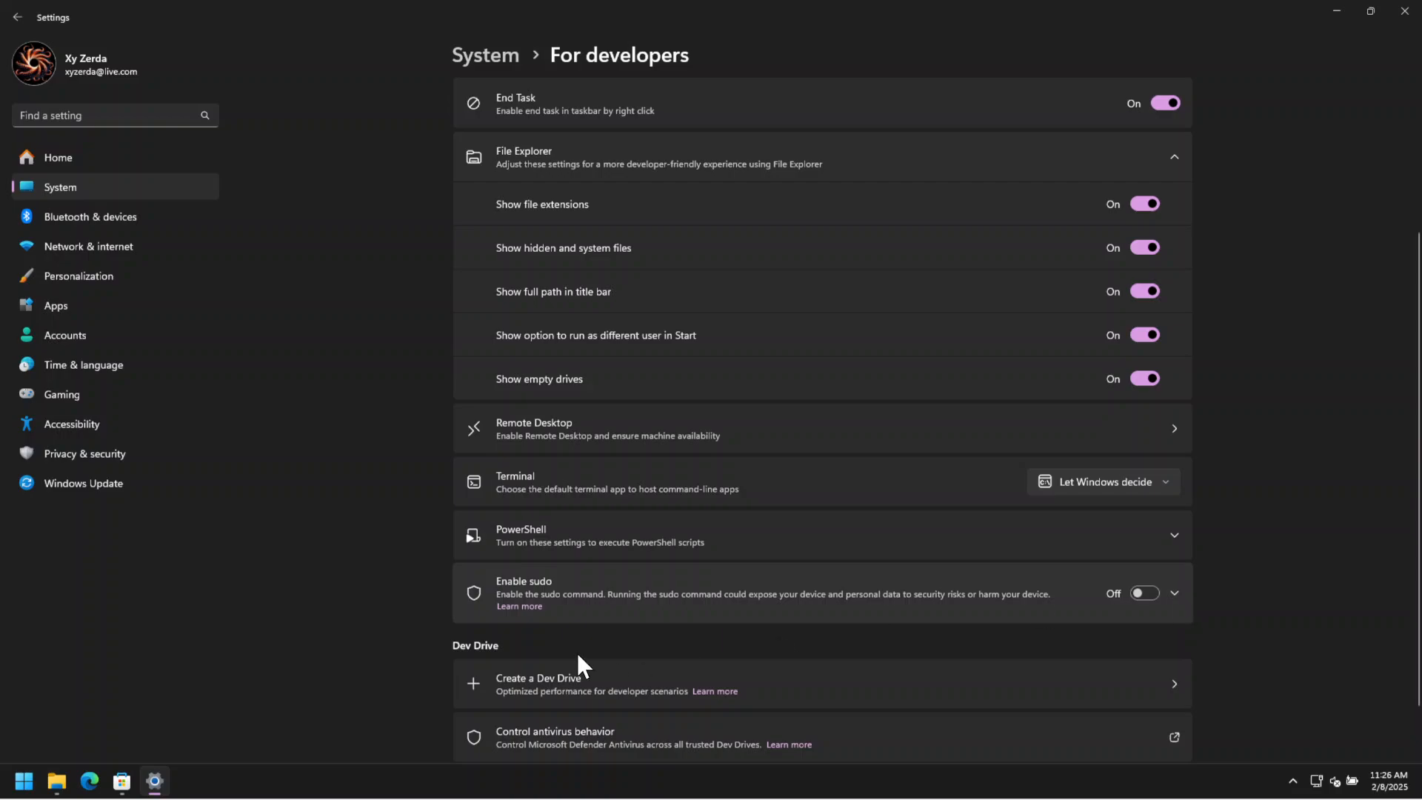
Enable the sudo command, approve the elevation request and configure sudo to run applications Inline.
click(1174, 593)
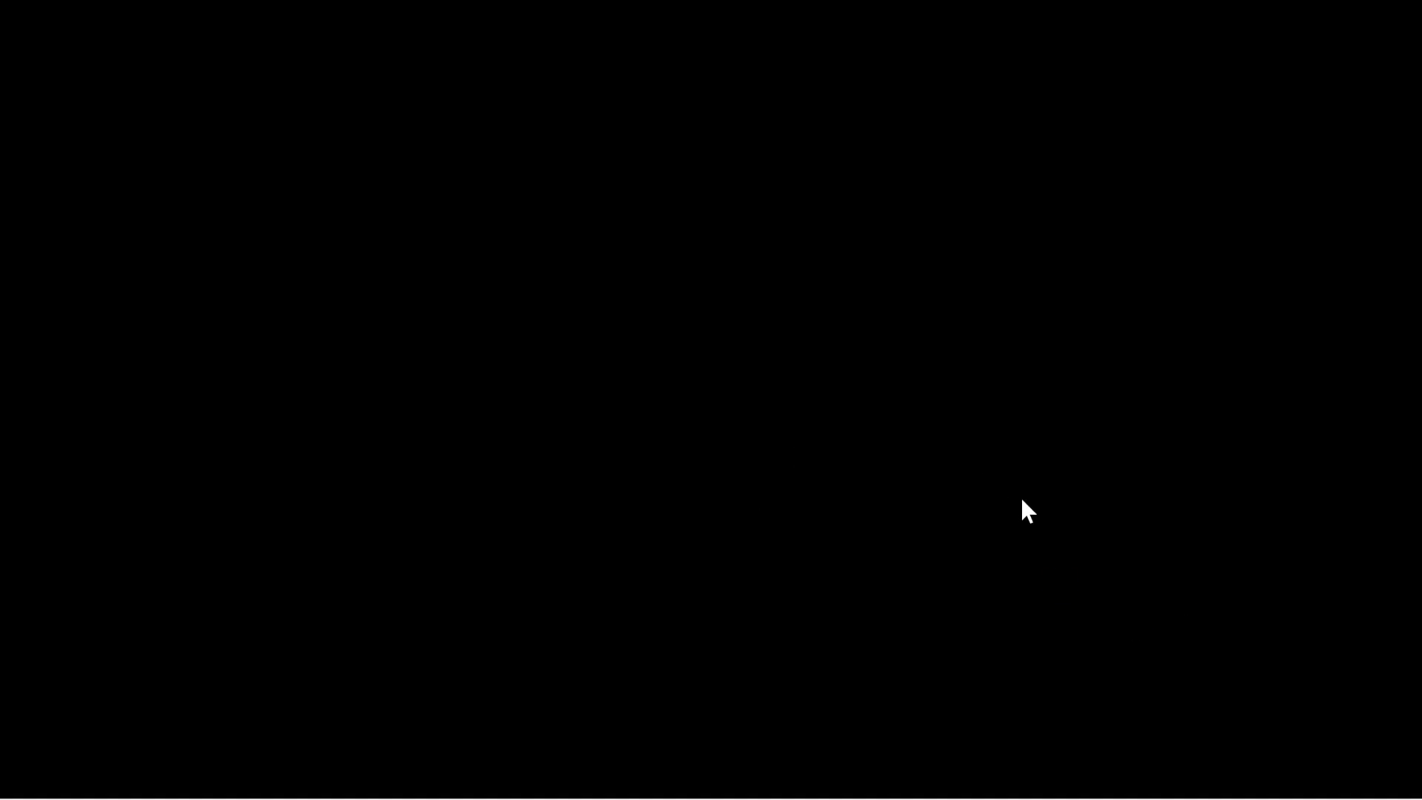
click(671, 499)
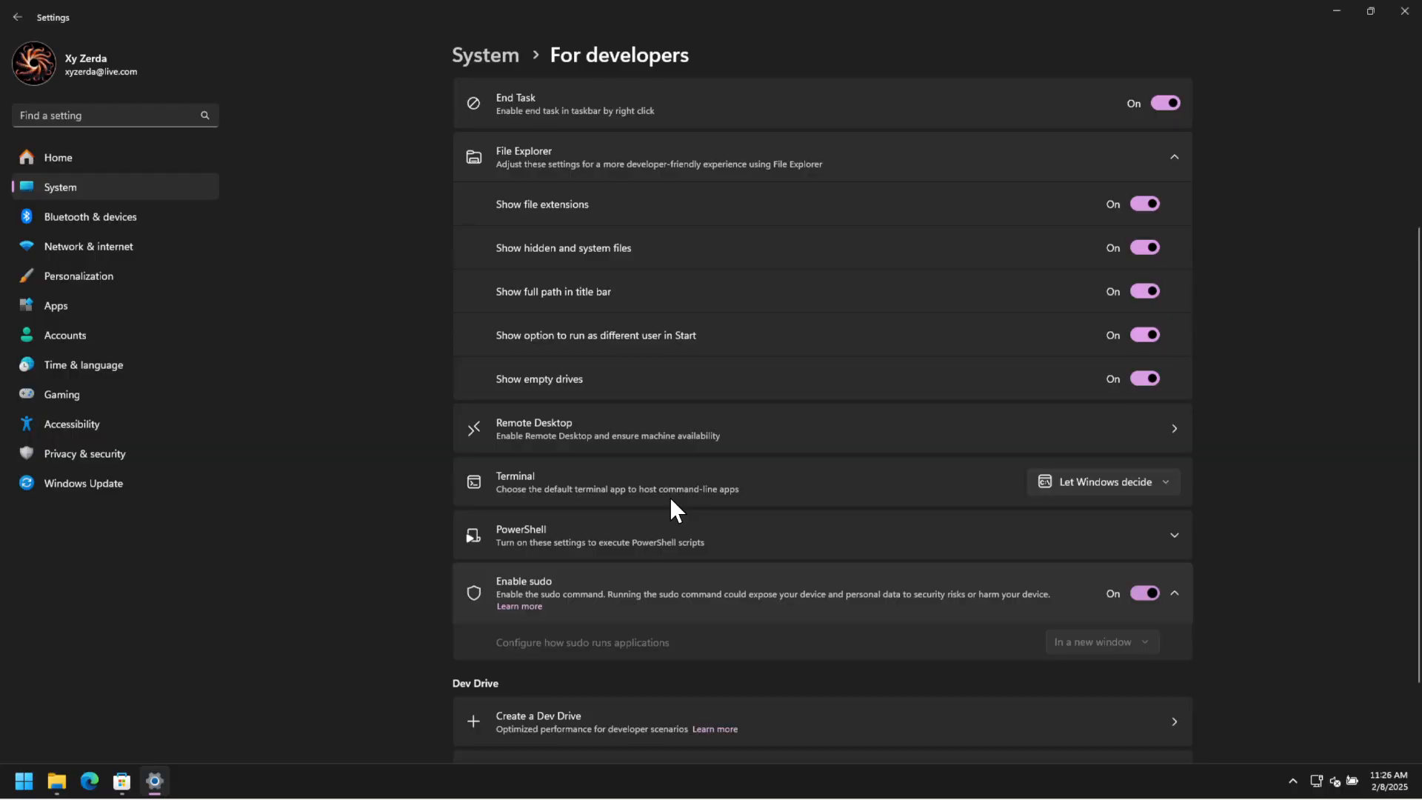
click(1152, 645)
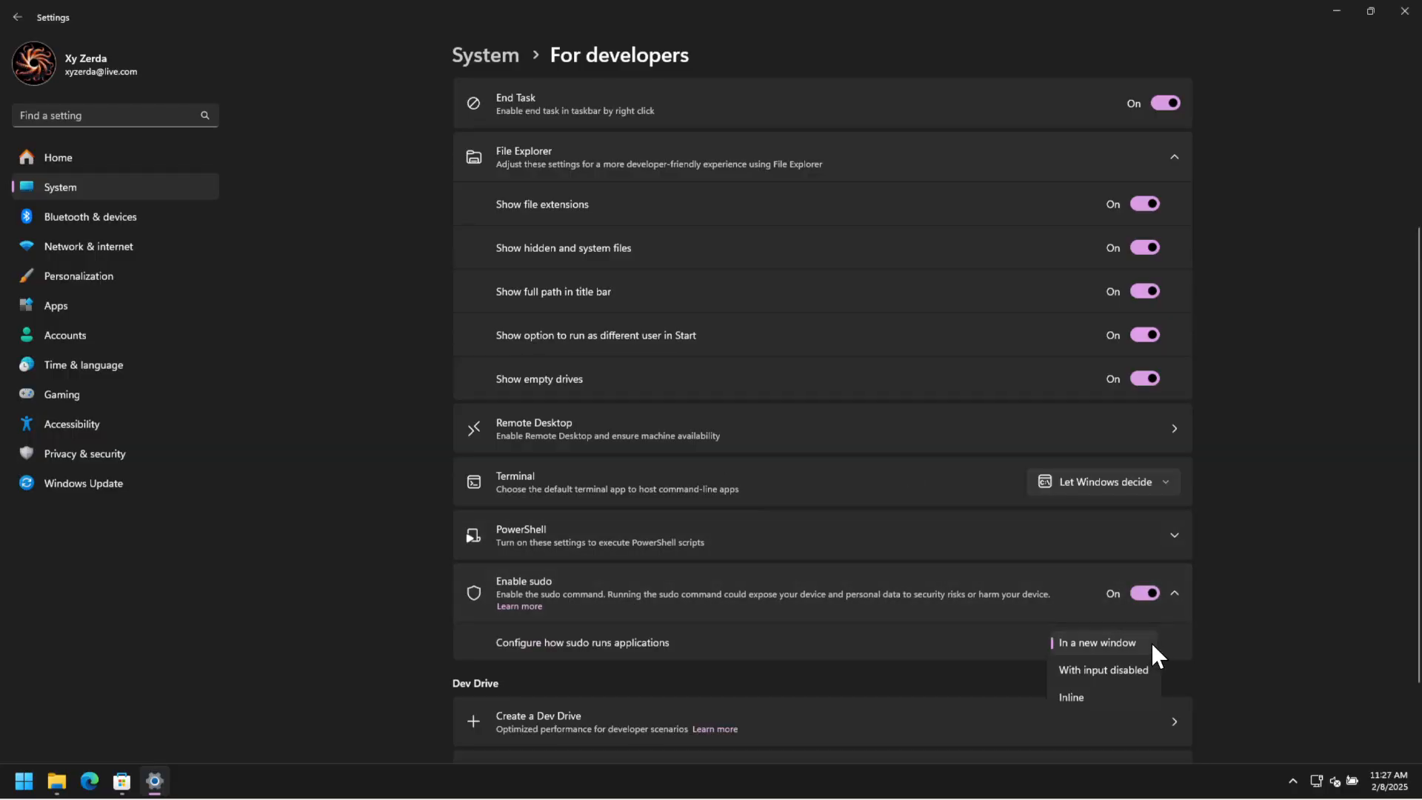
click(1096, 697)
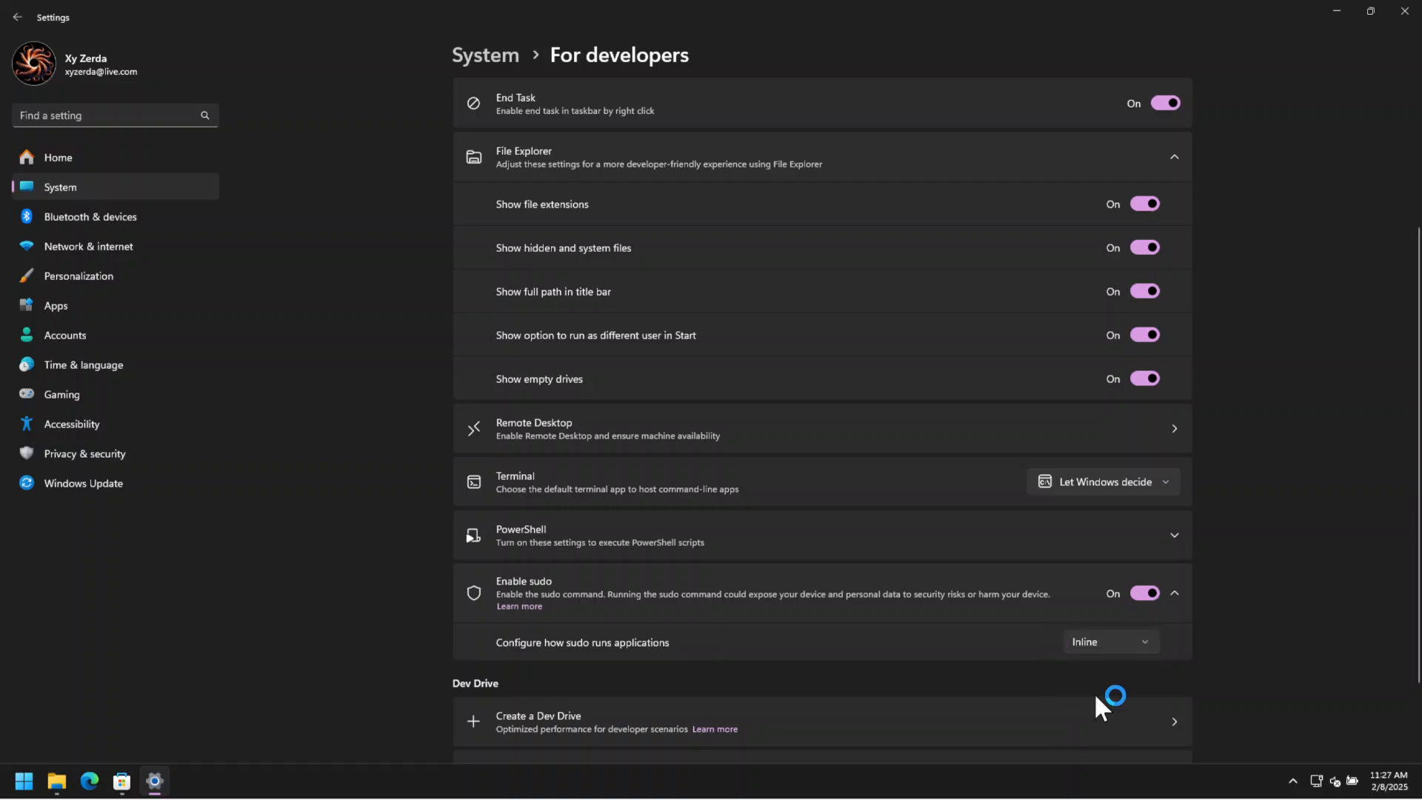
click(1175, 593)
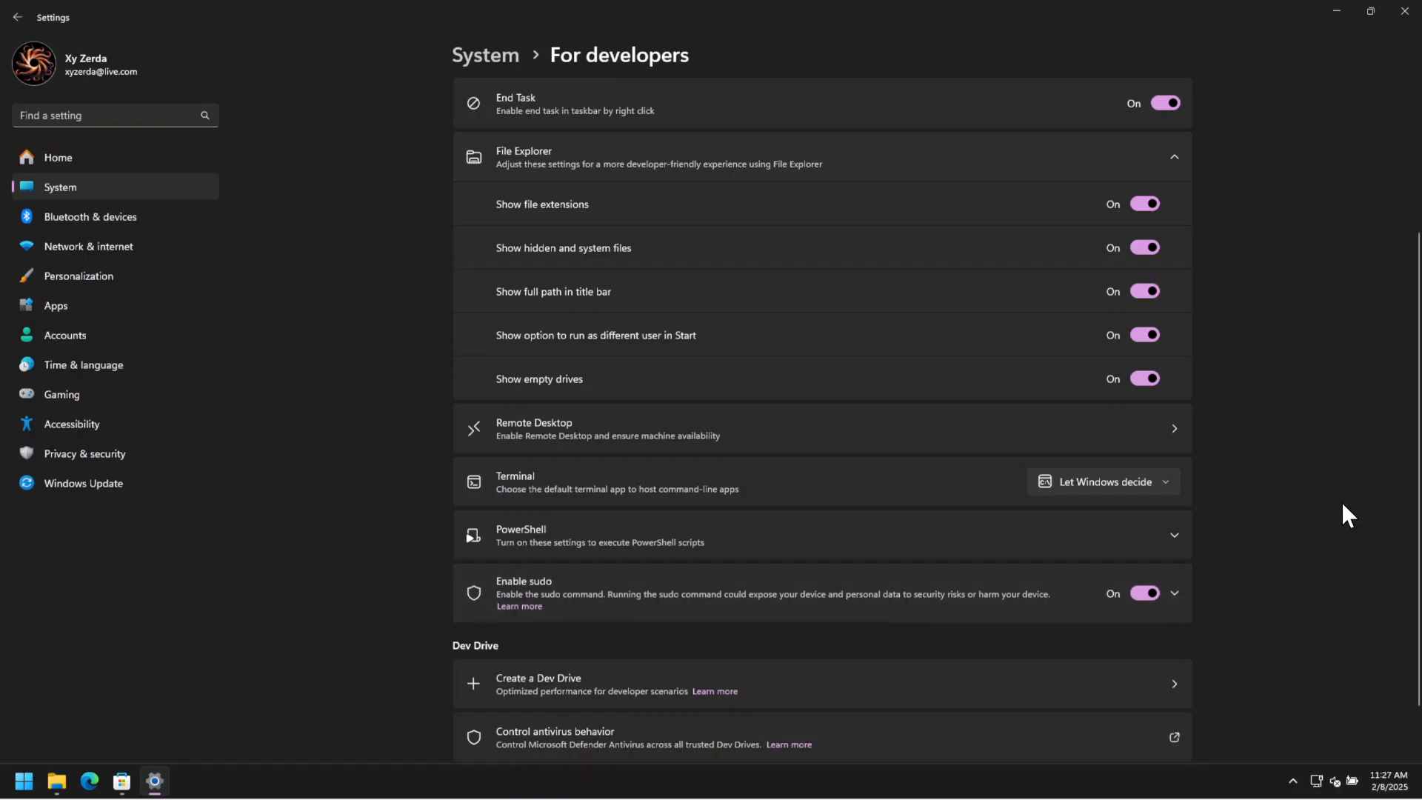
Collapse the File Explorer developer options, review the remaining settings, and close both Settings and File Explorer.
scroll(1340, 501, up, 3)
scroll(1341, 501, up, 1)
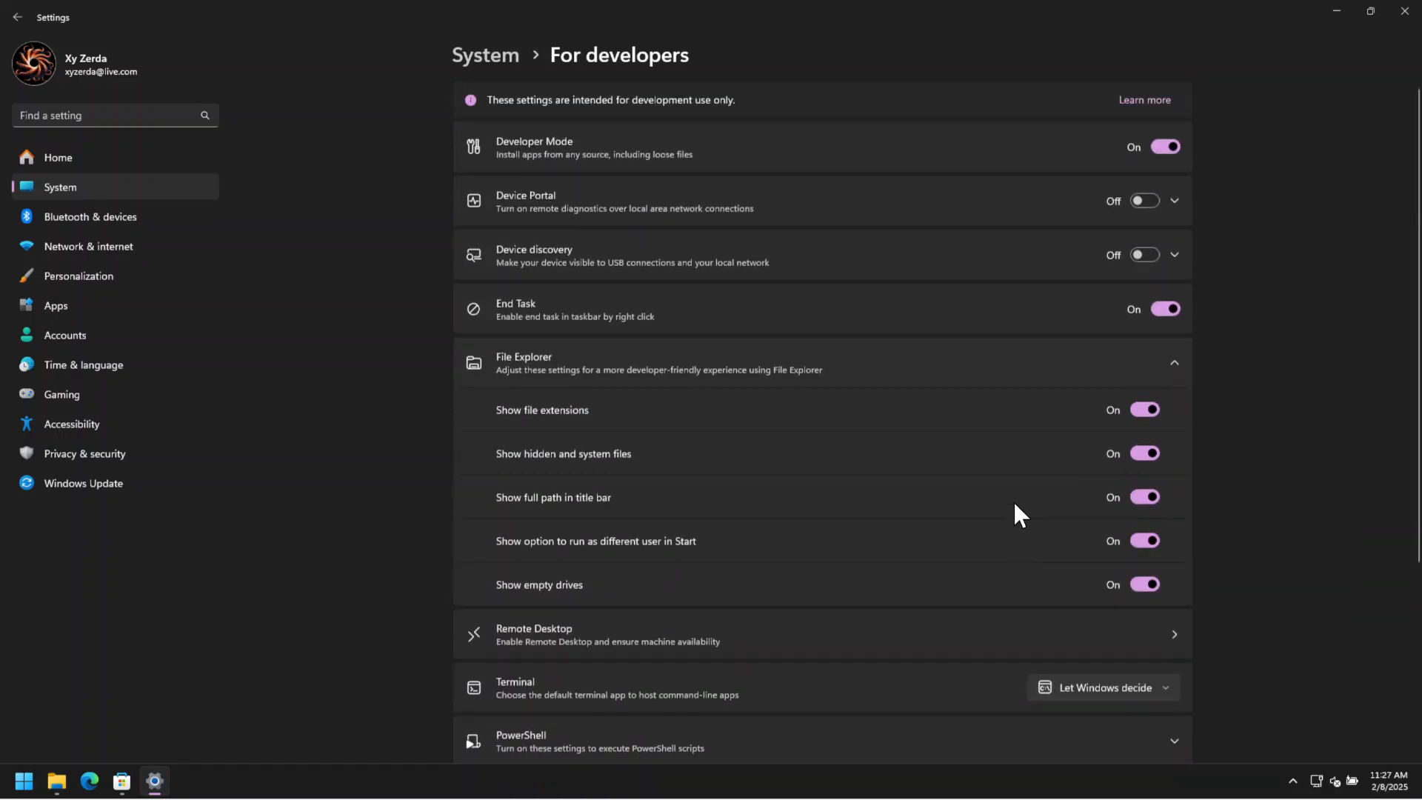
click(1166, 359)
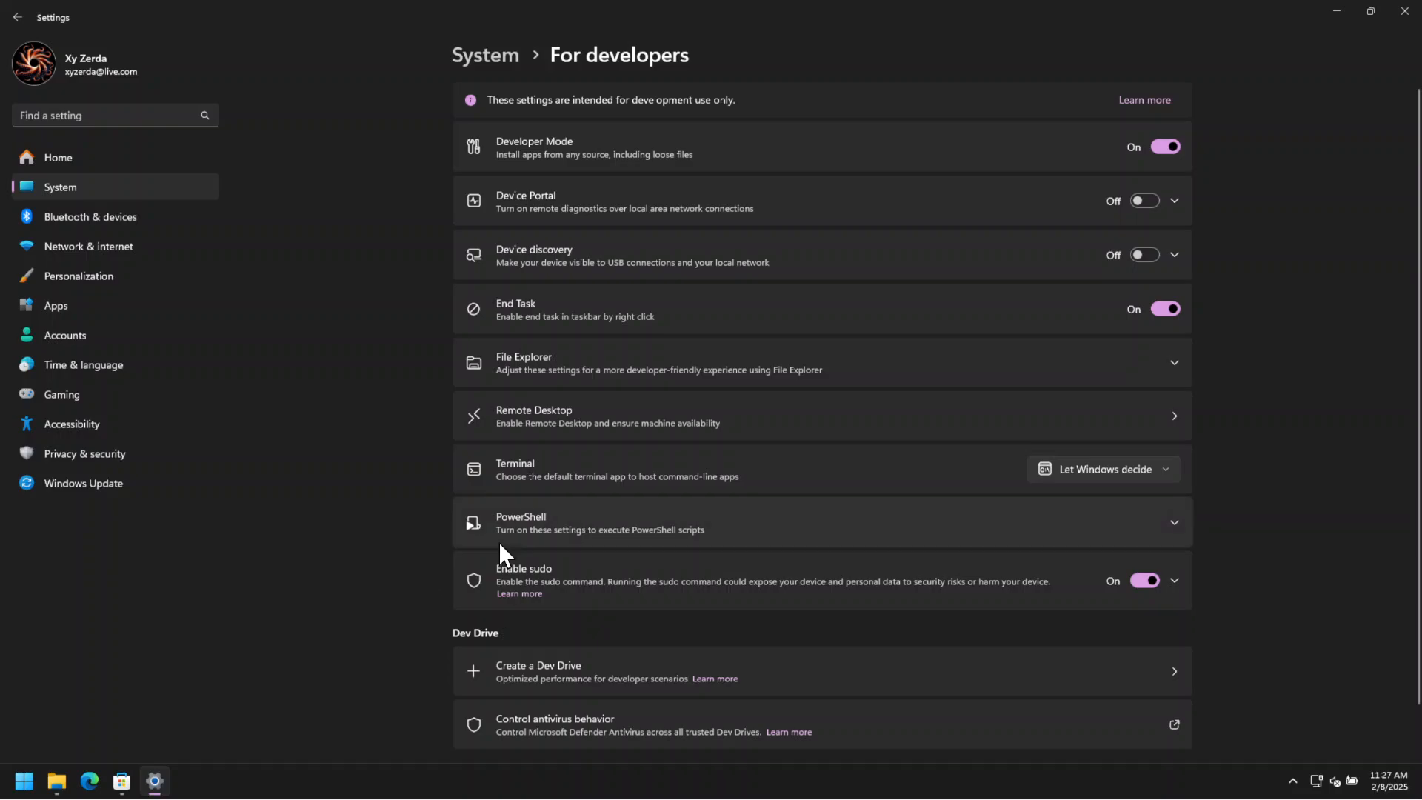
scroll(500, 548, down, 1)
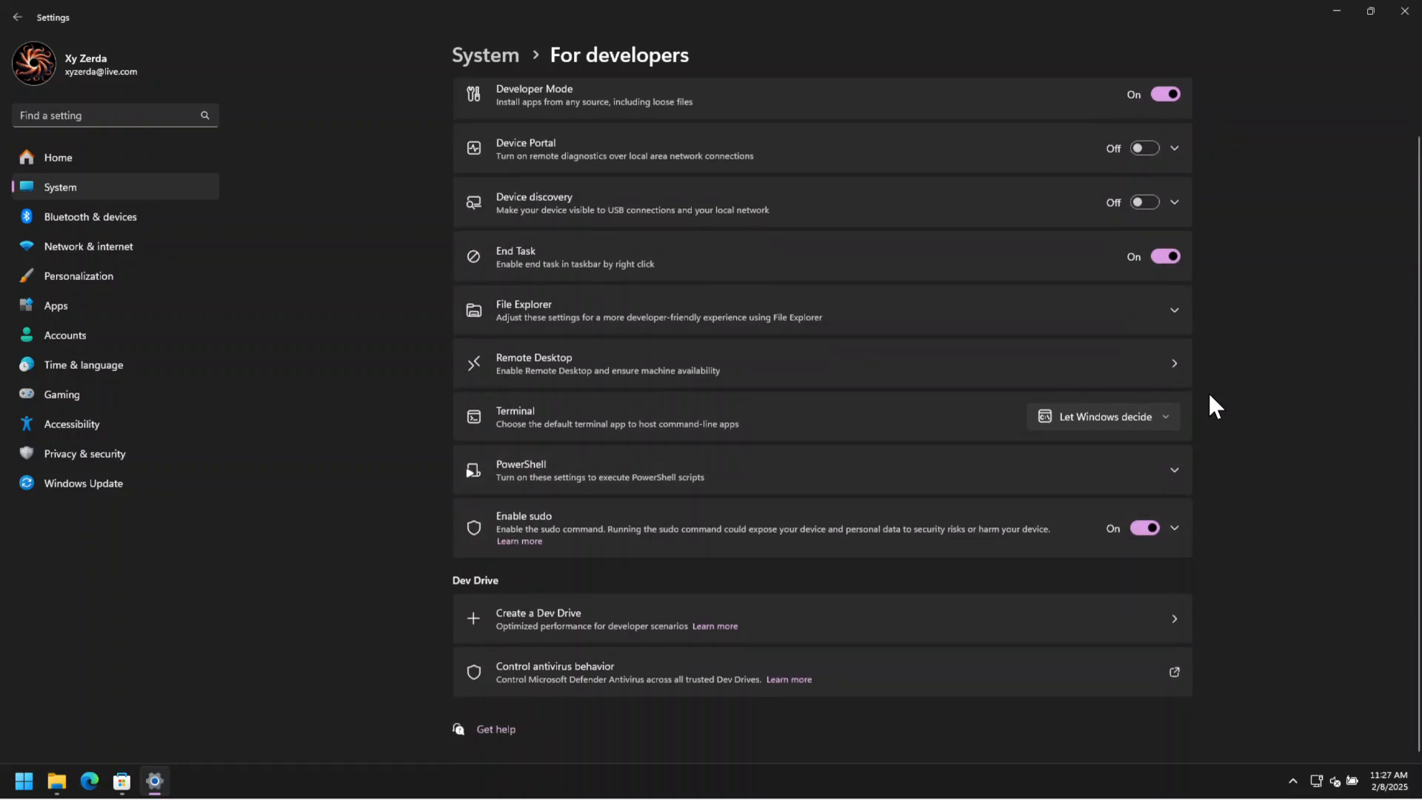
scroll(1207, 392, up, 1)
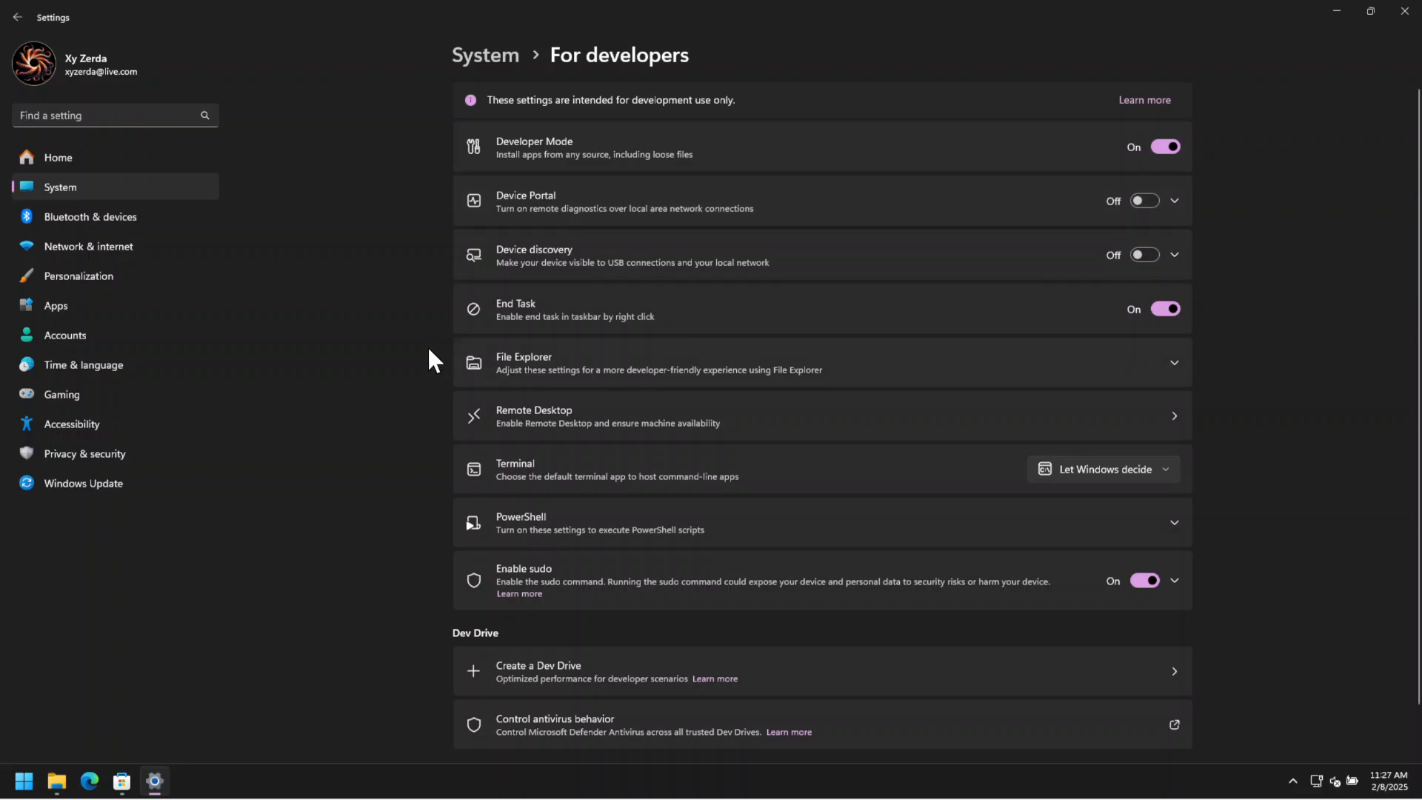
click(1406, 12)
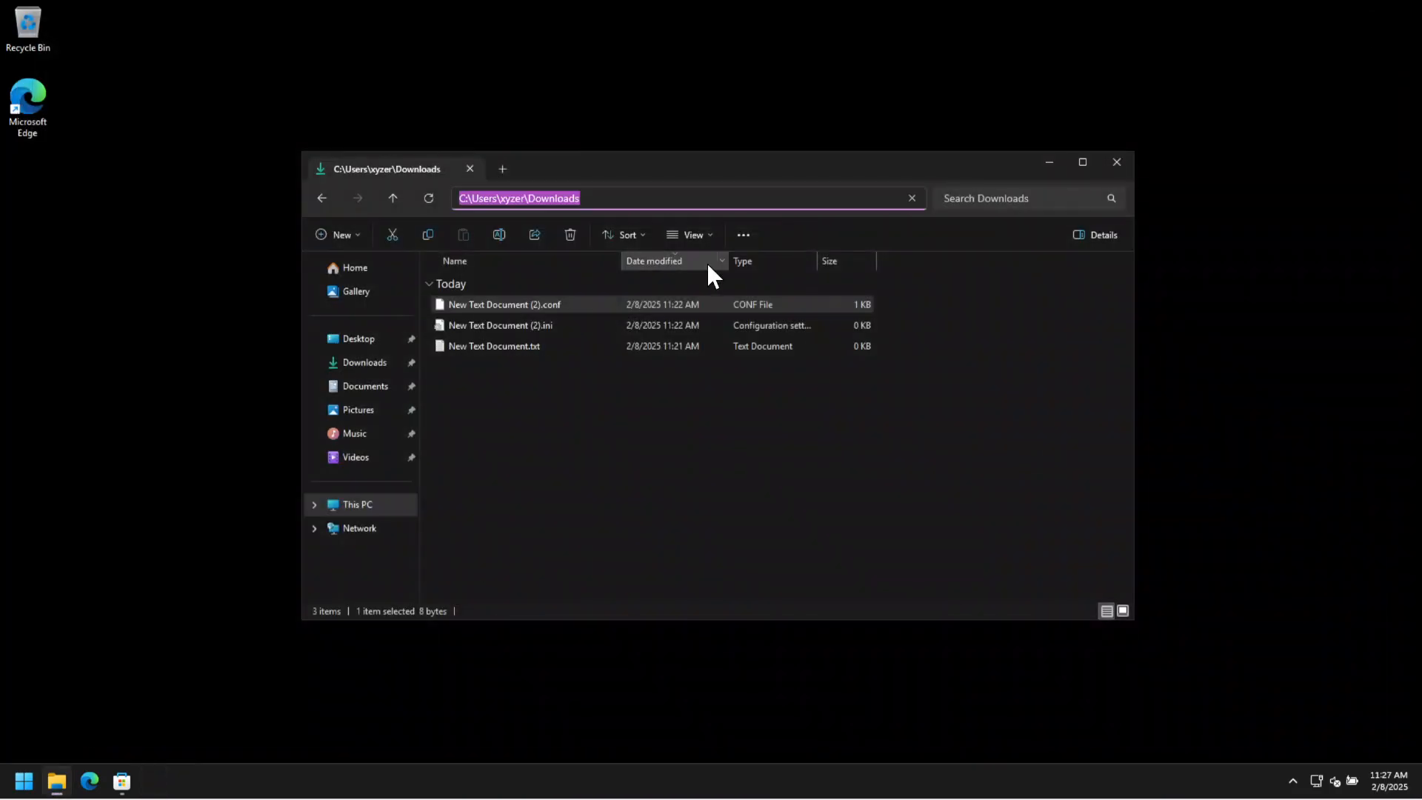
click(1109, 162)
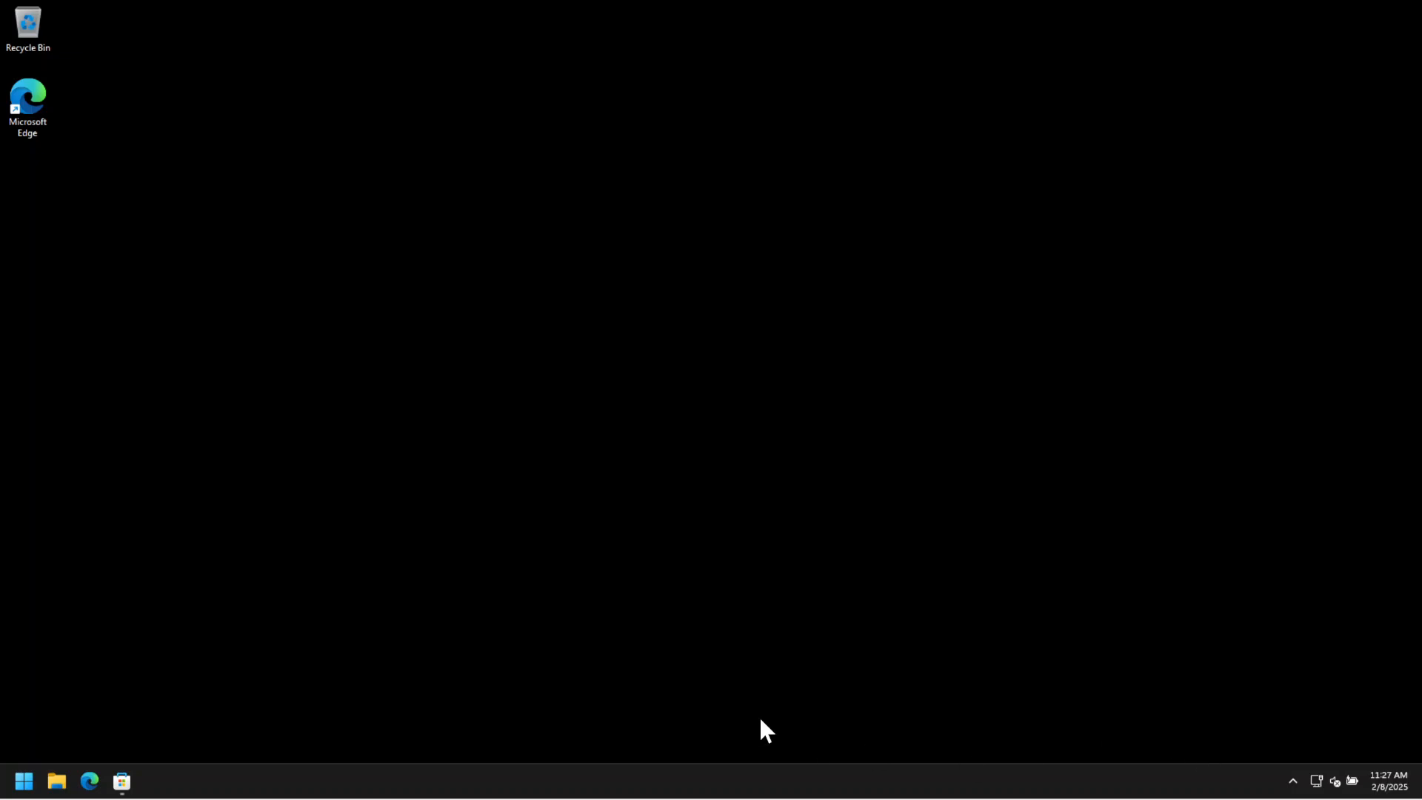
Switch to Microsoft Store to check the progress of the app updates, and minimize it.
click(122, 781)
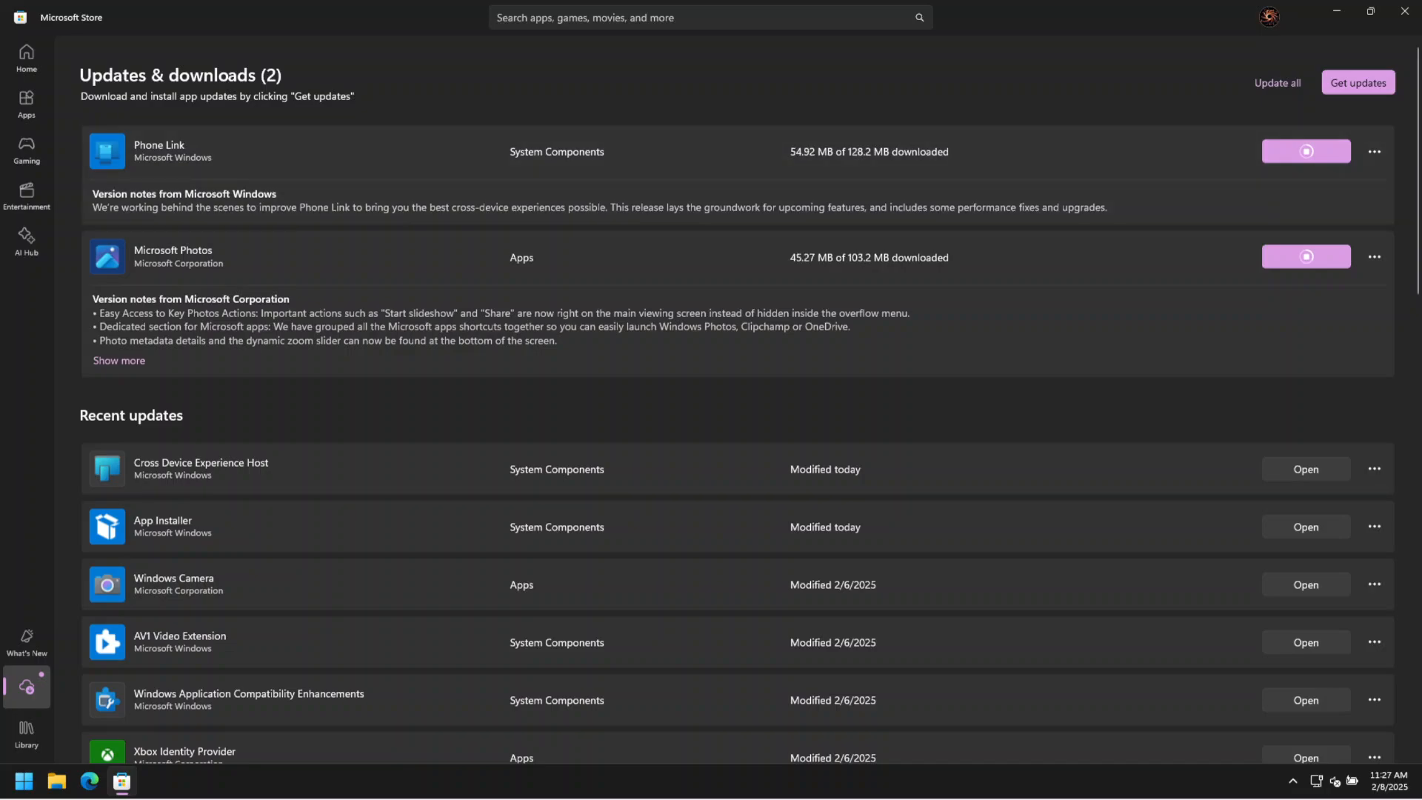
click(1339, 11)
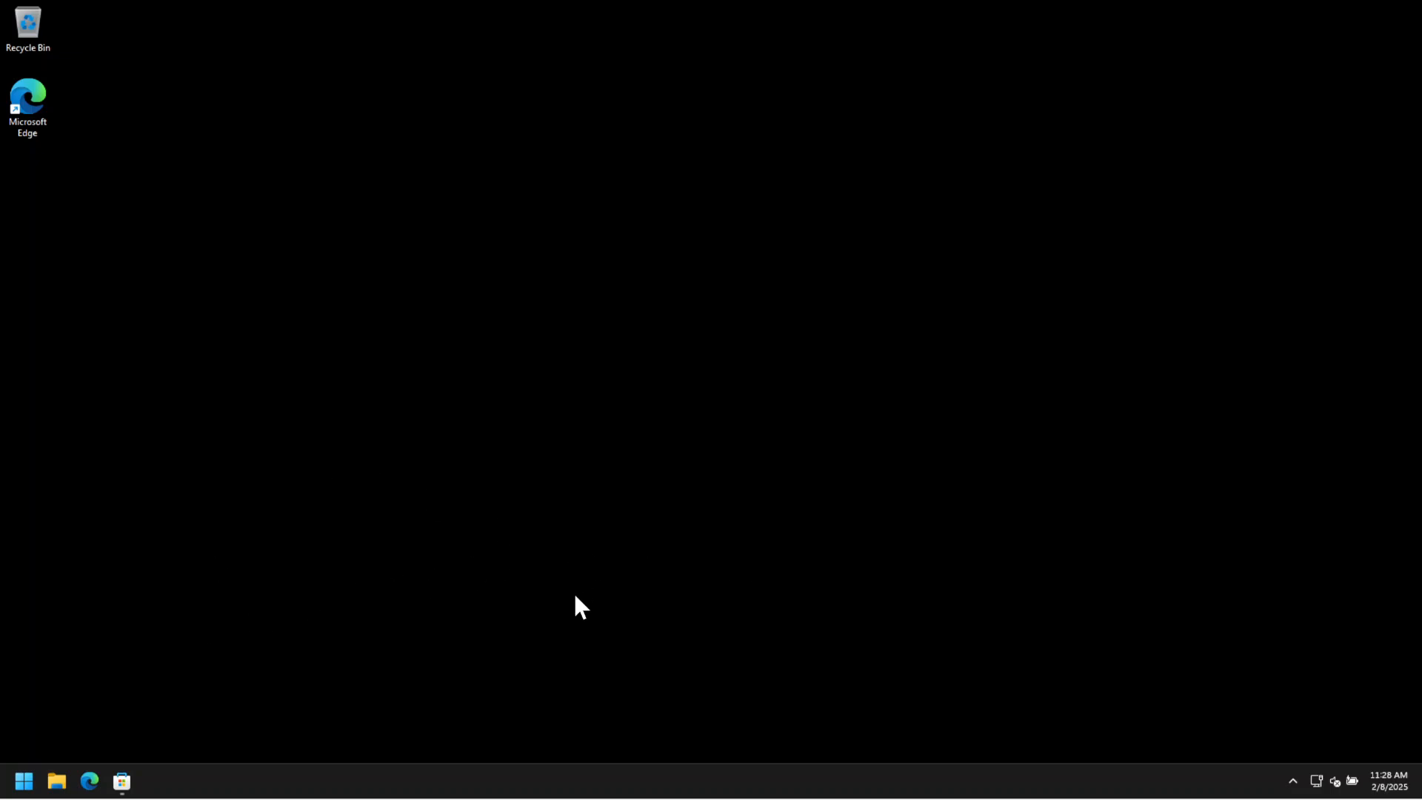
mouse_move(122, 781)
click(24, 783)
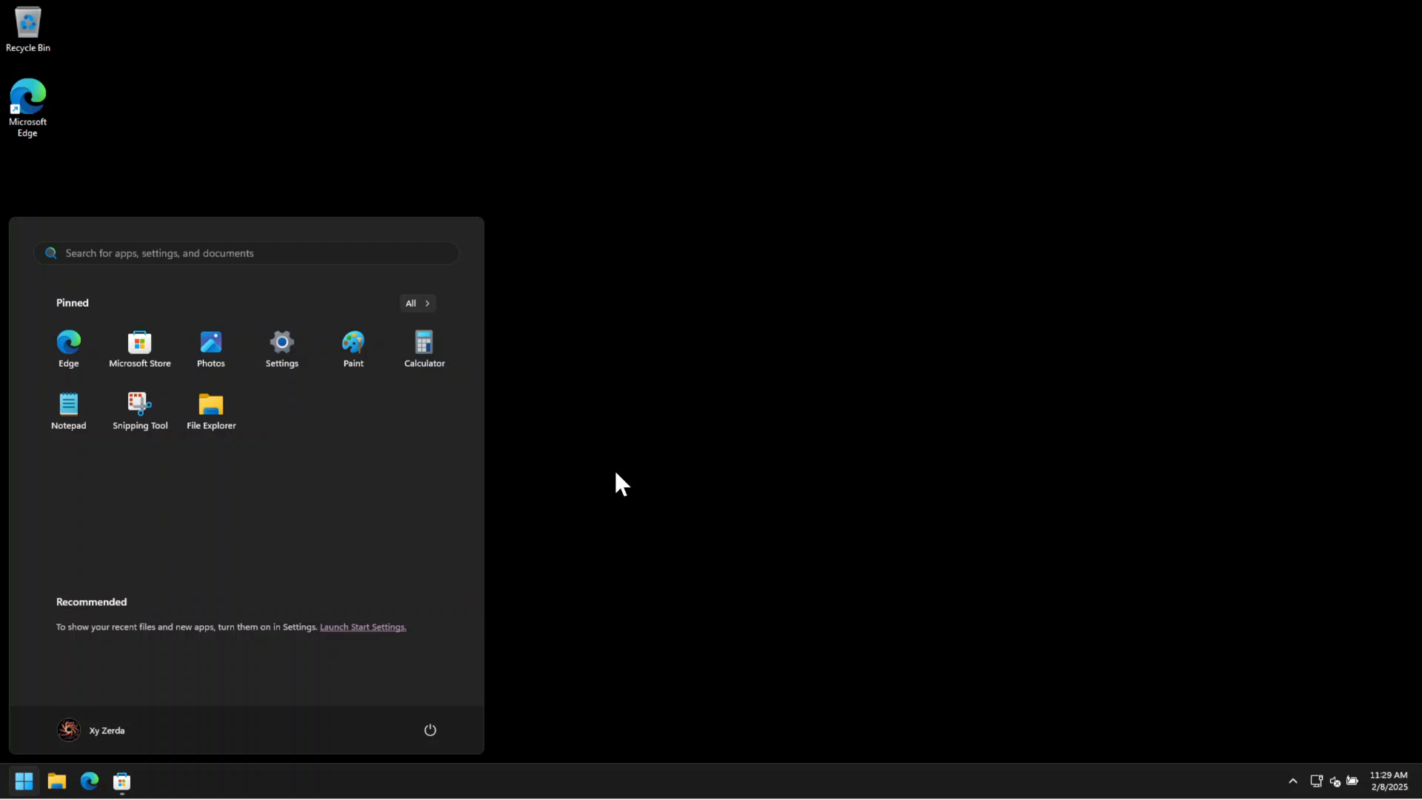
click(870, 268)
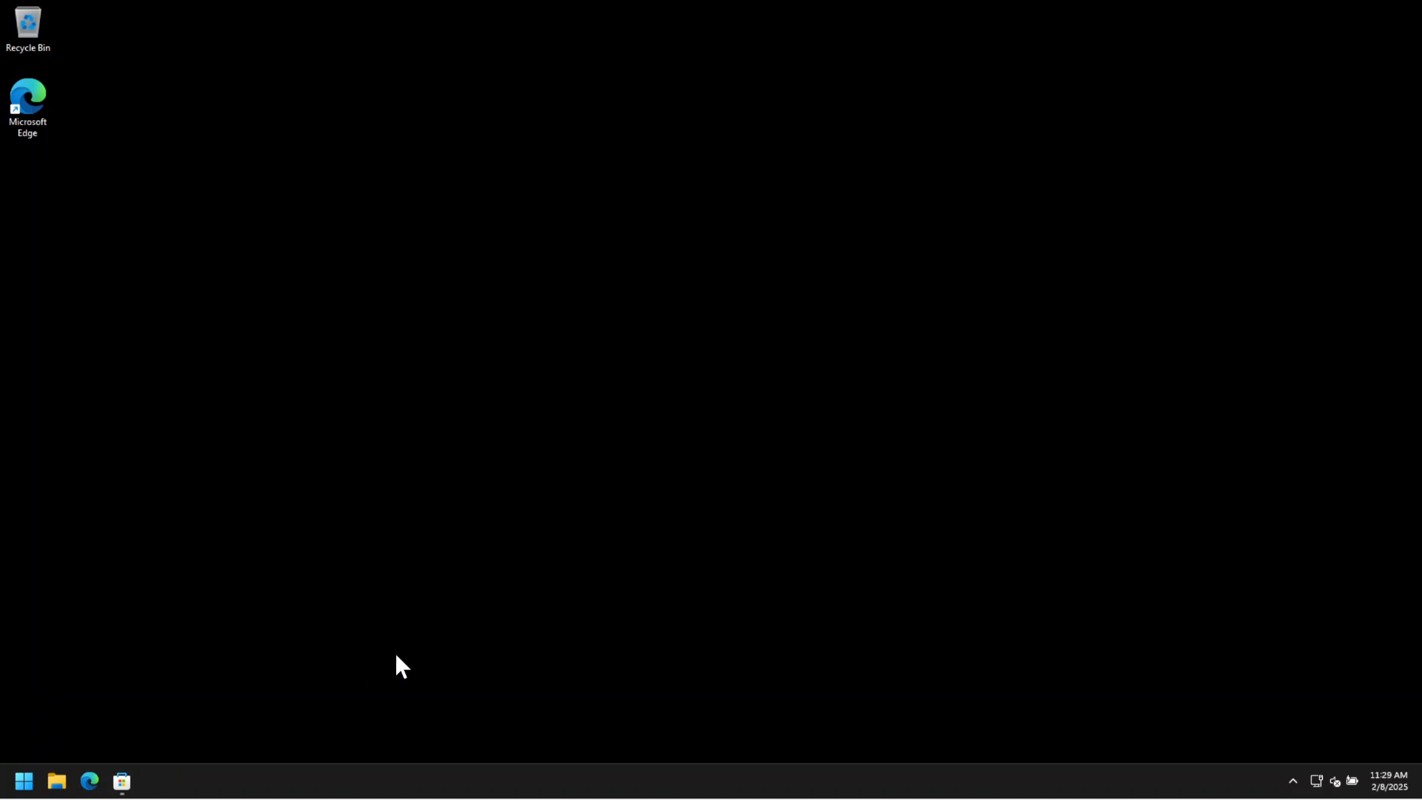